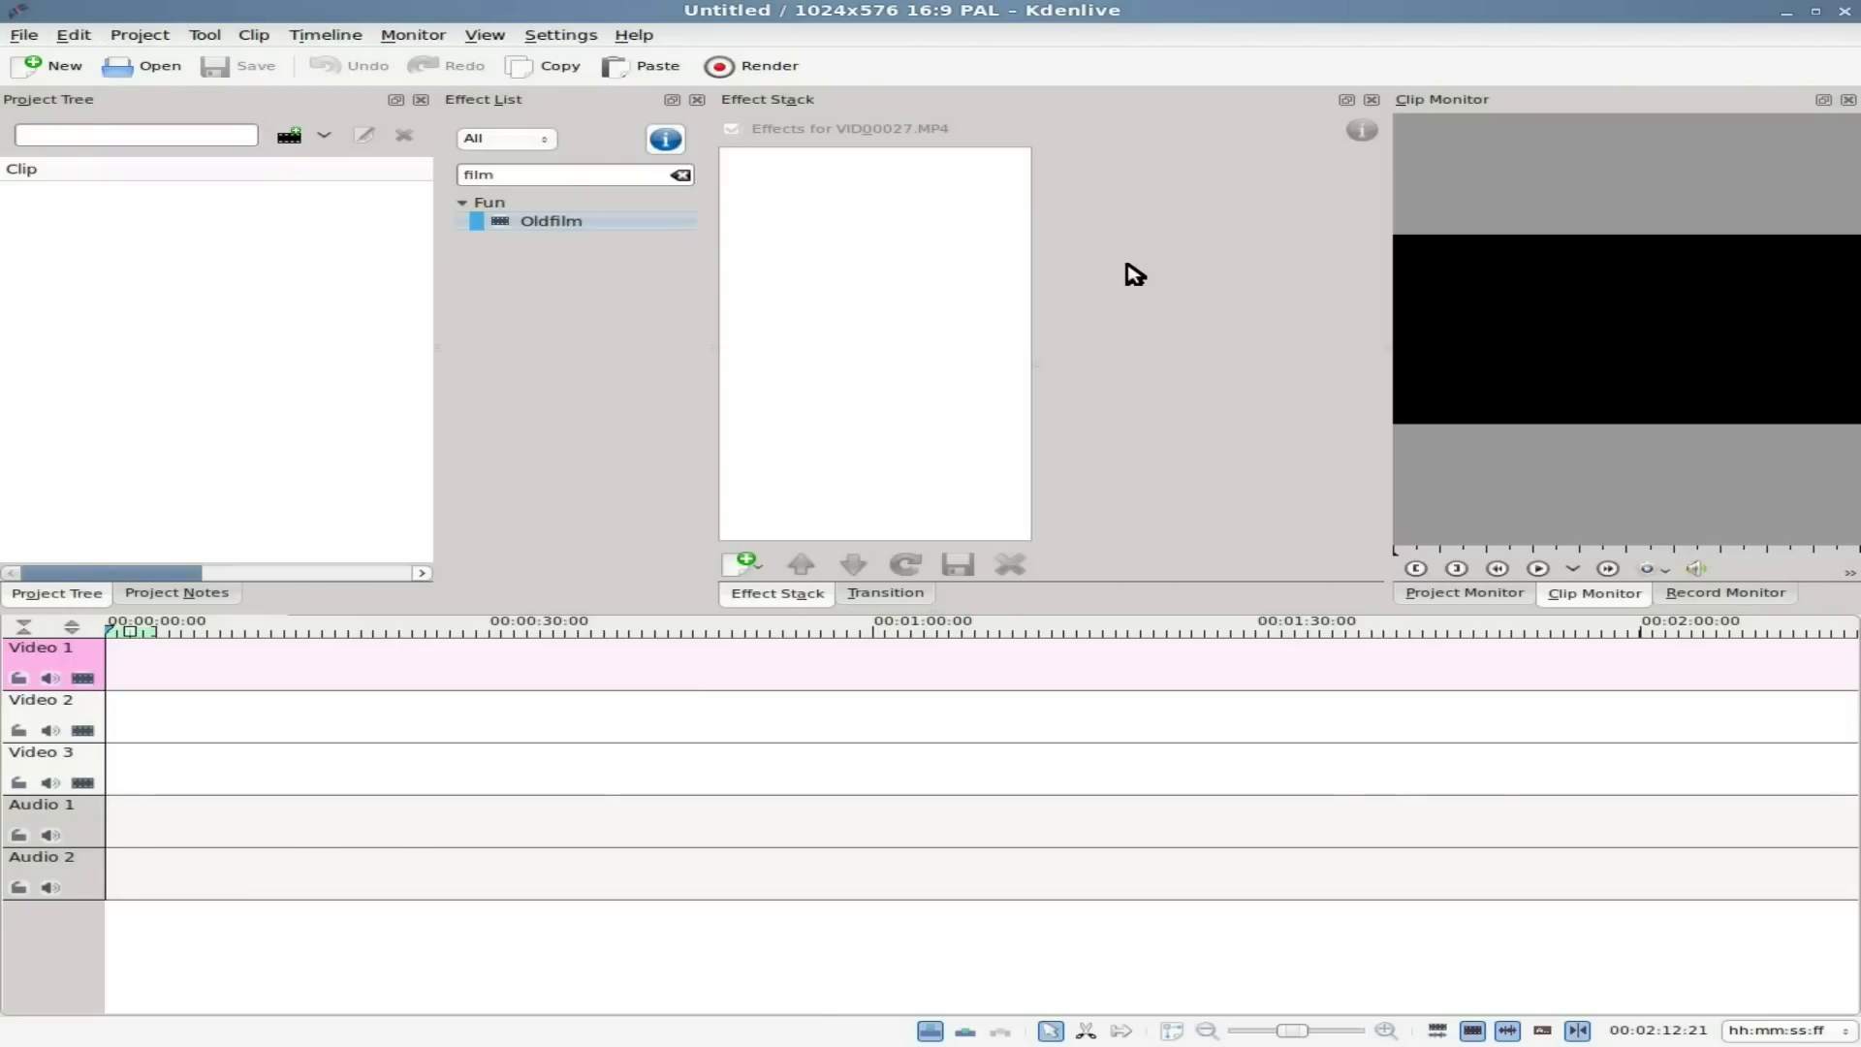
Step: View Kdenlive's version and about information from the Help menu, then close it
left_click(635, 35)
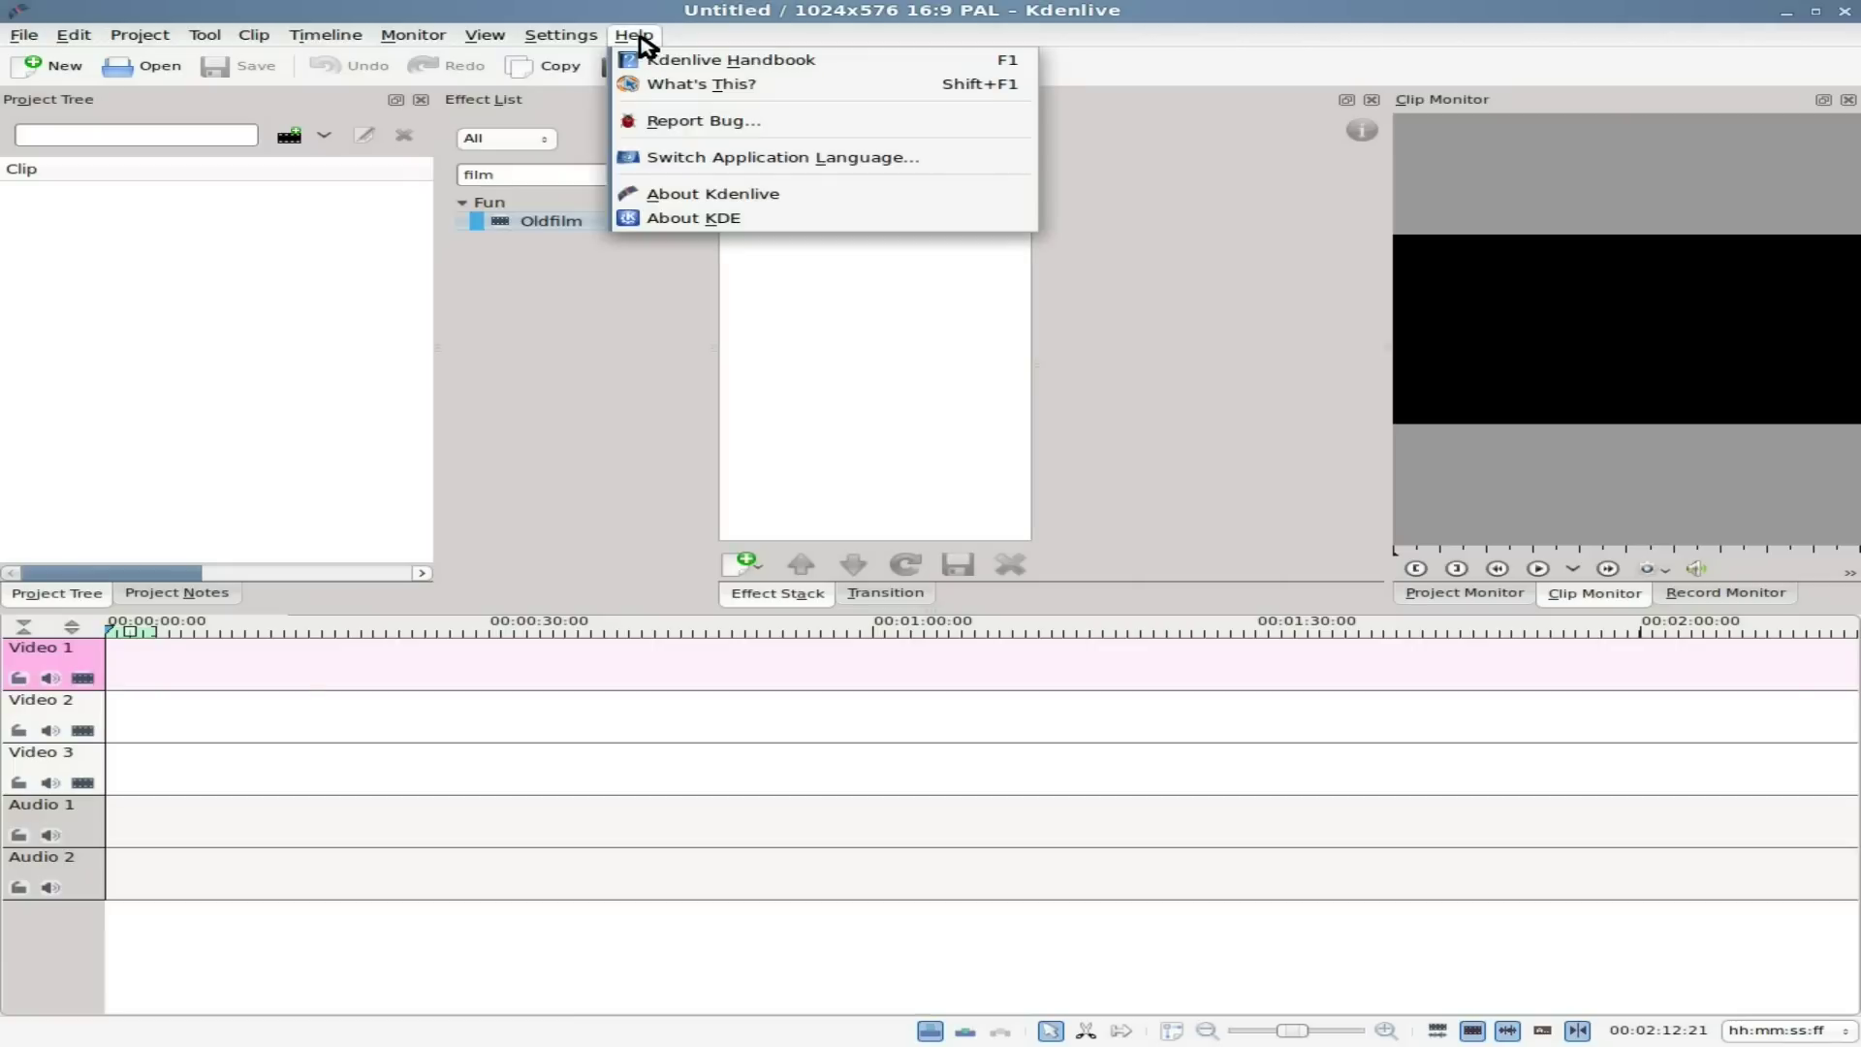
left_click(676, 194)
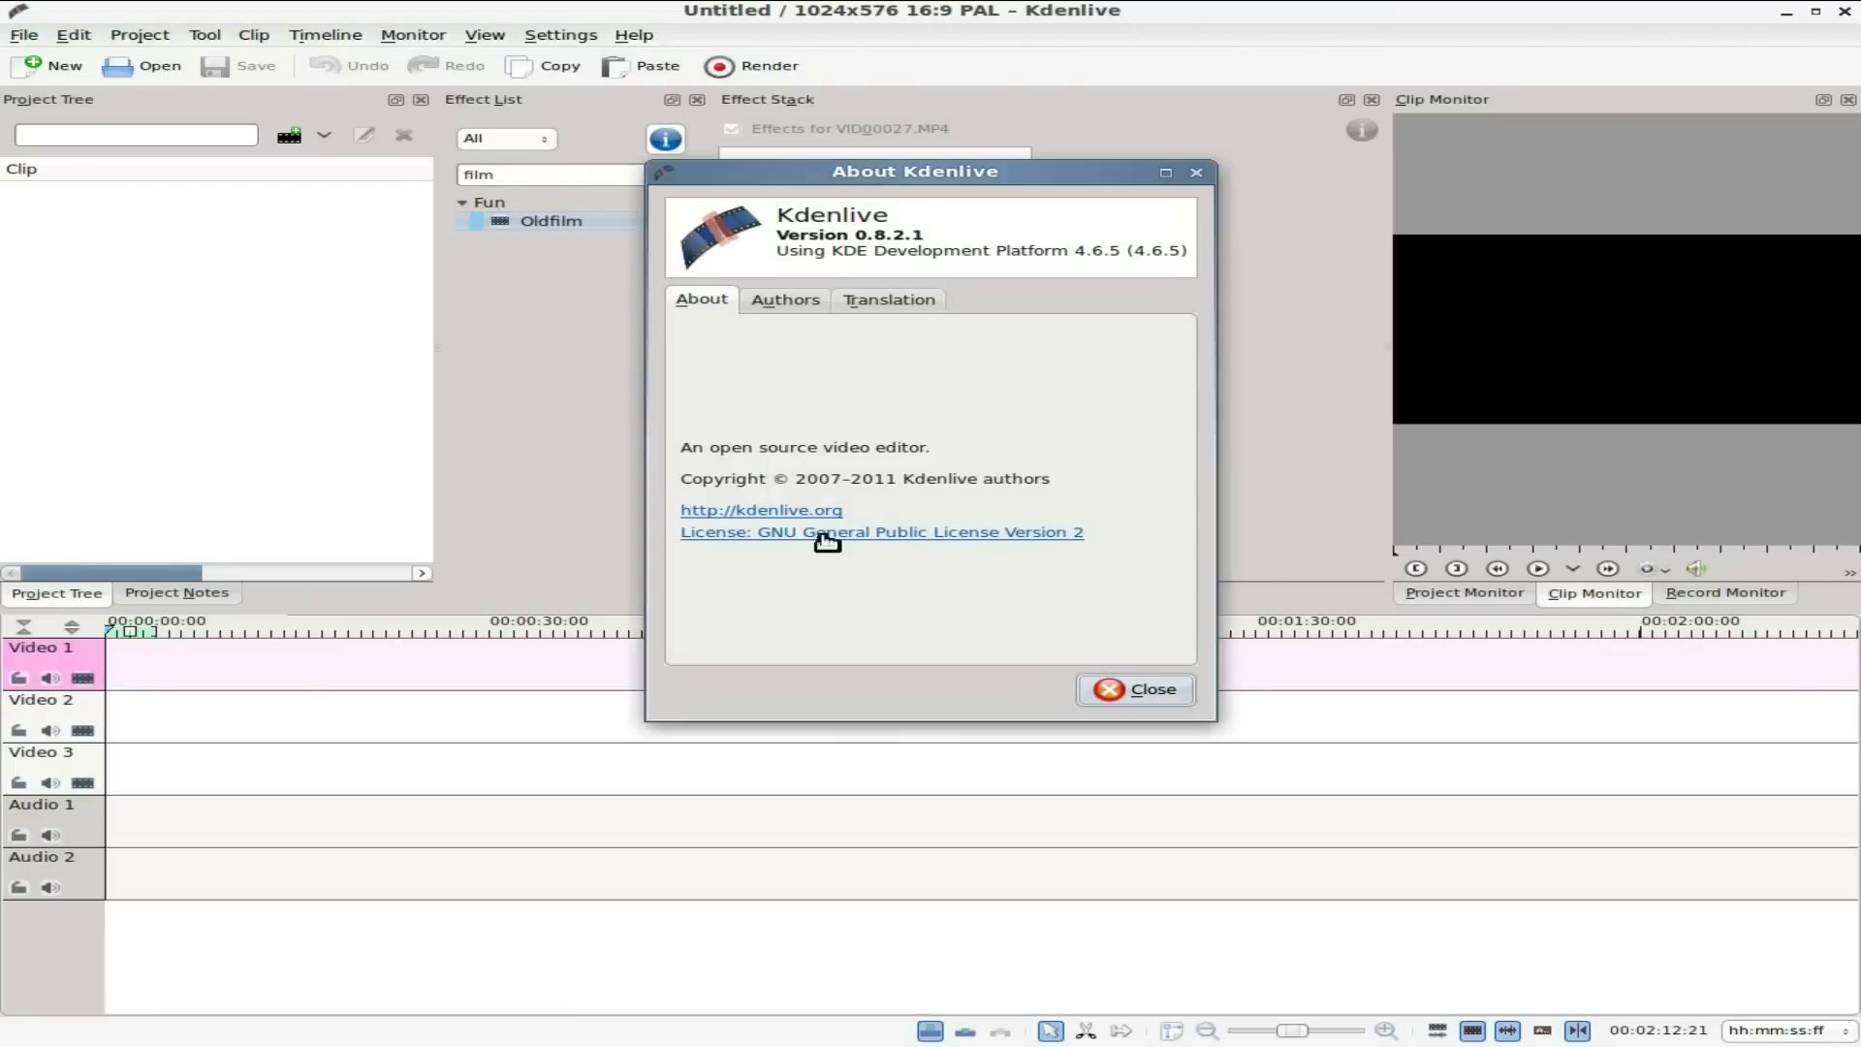
left_click(1200, 175)
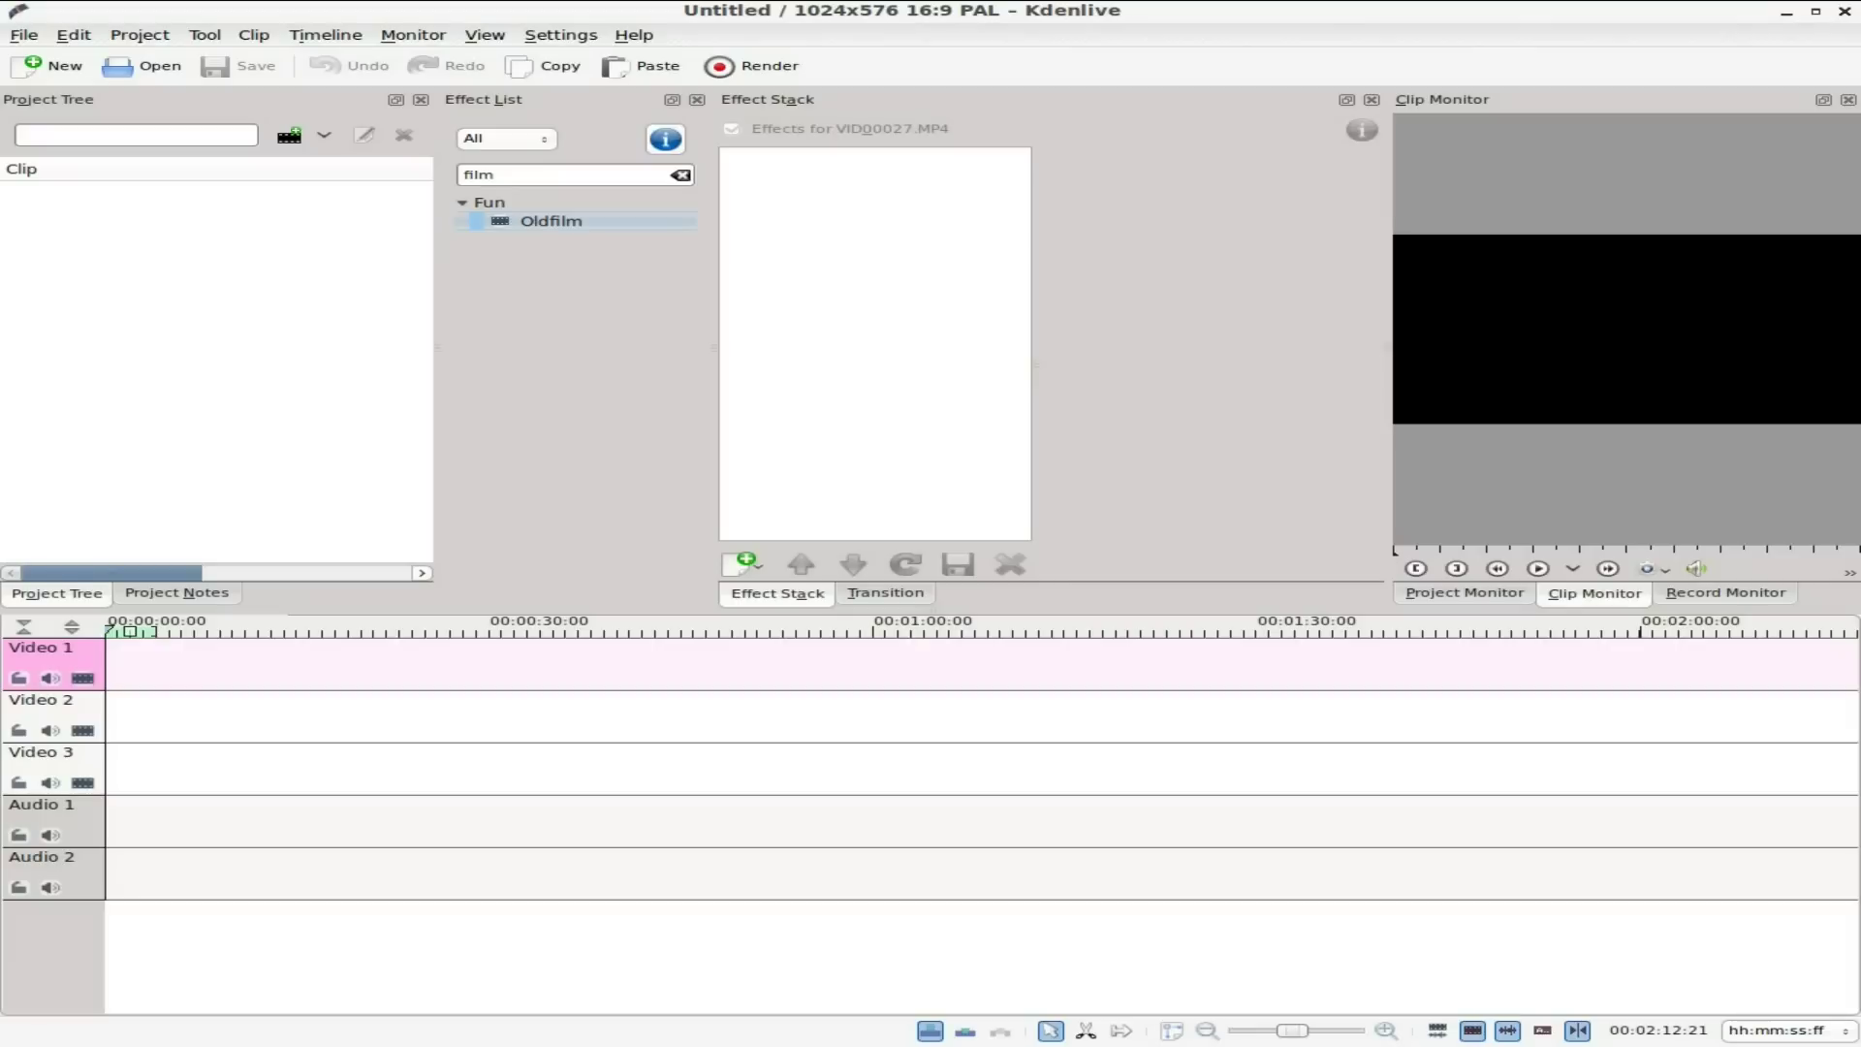
Step: Import clips VID00025 through VID00028.MP4 from the goats folder into the project
left_click(289, 136)
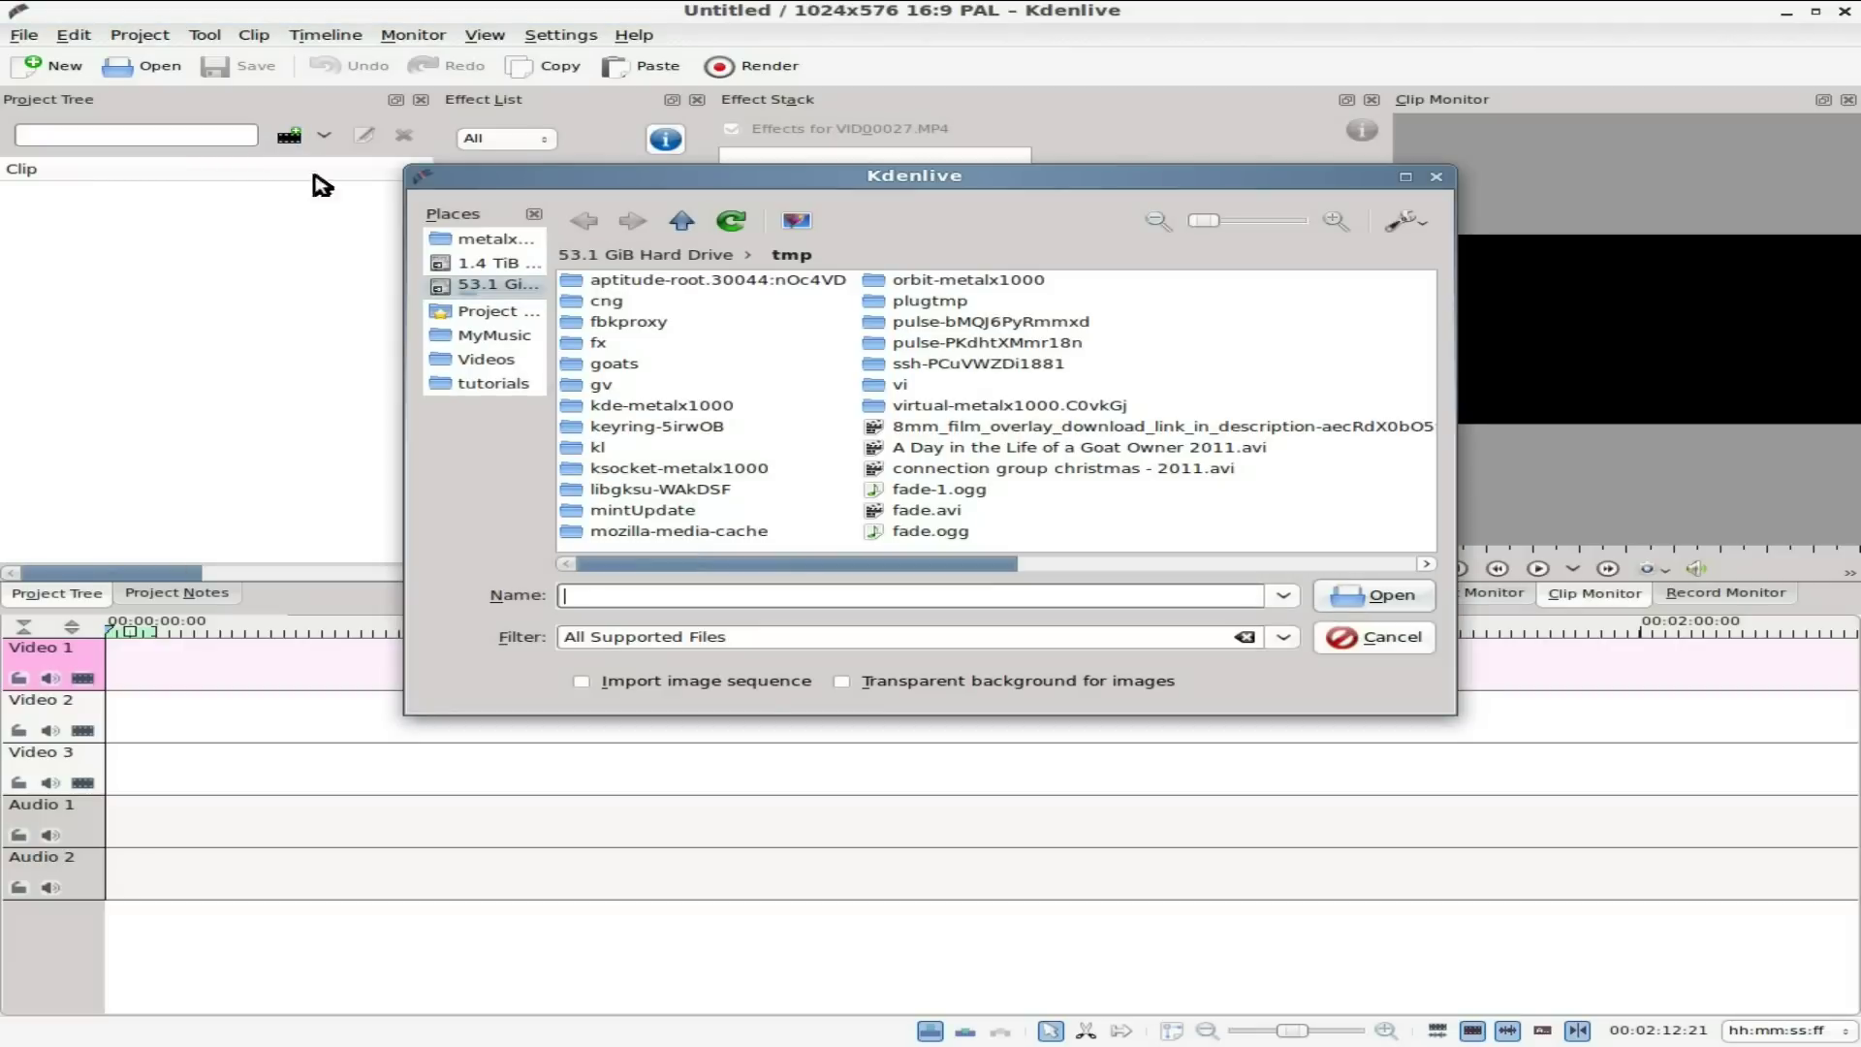
left_click(606, 364)
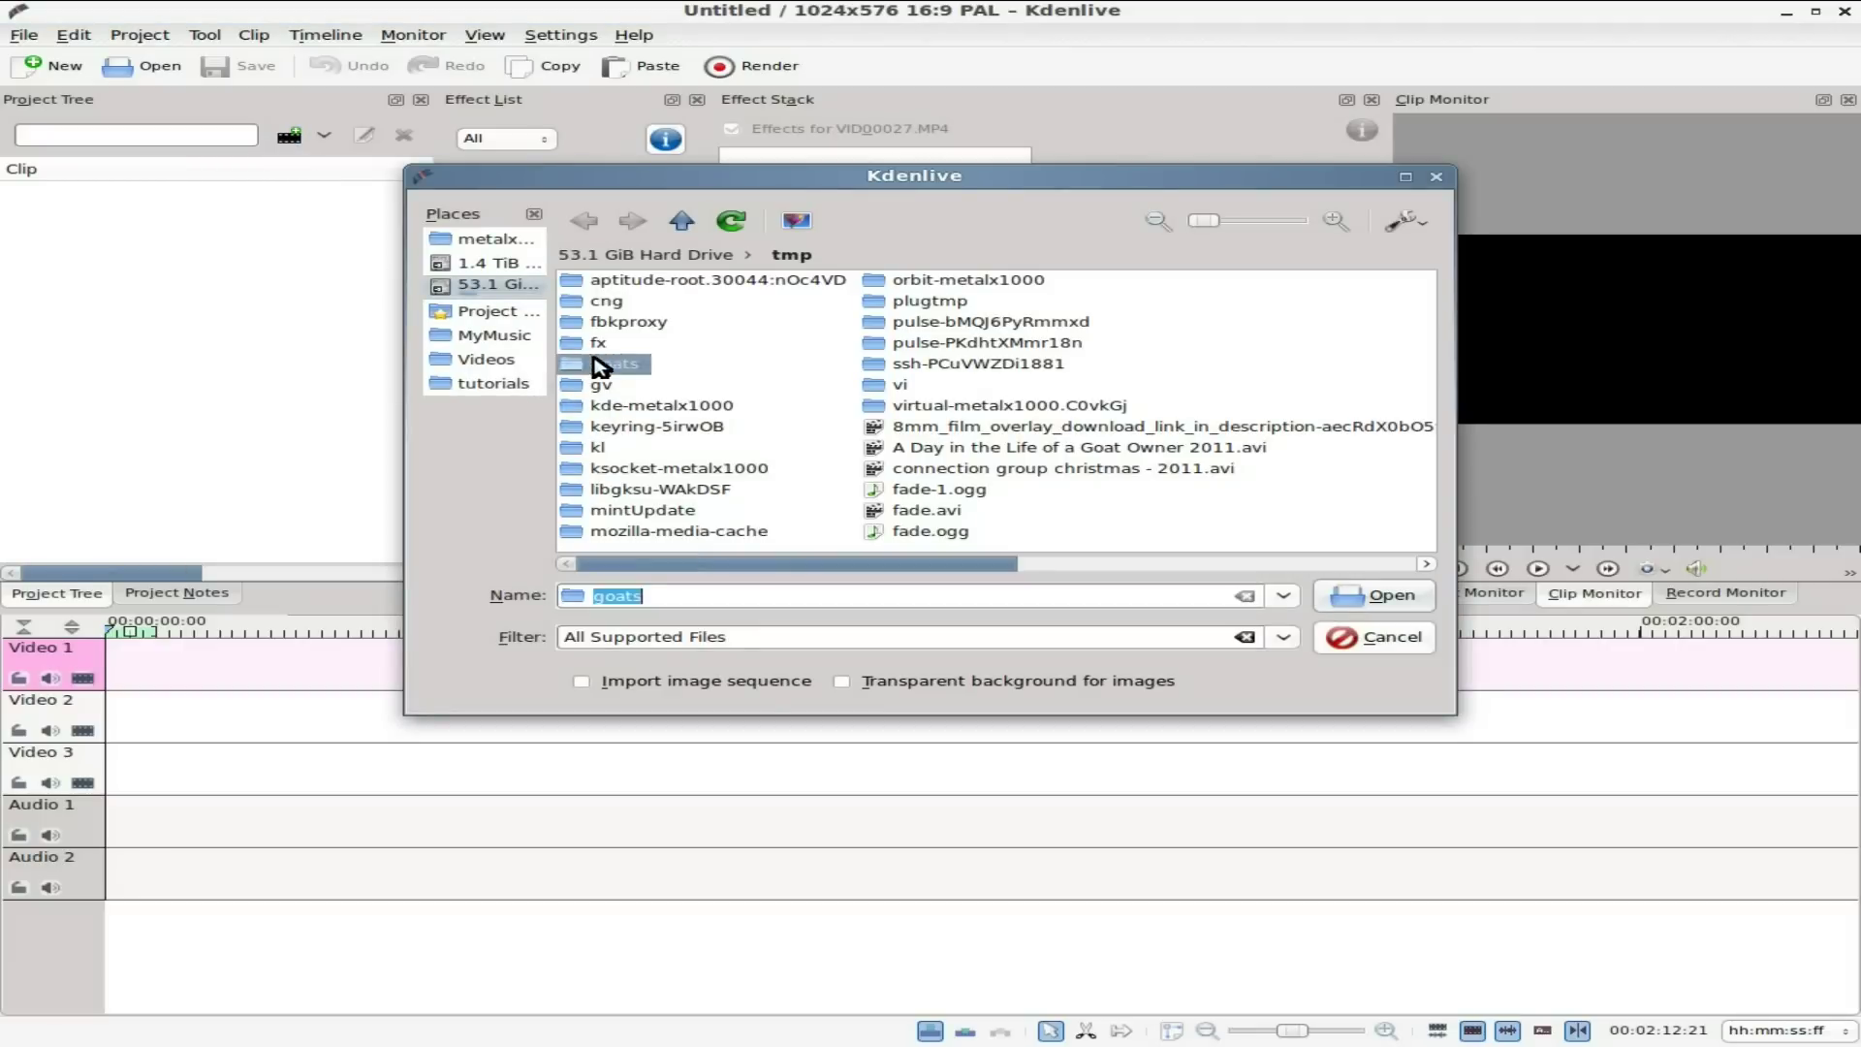
left_click(713, 341)
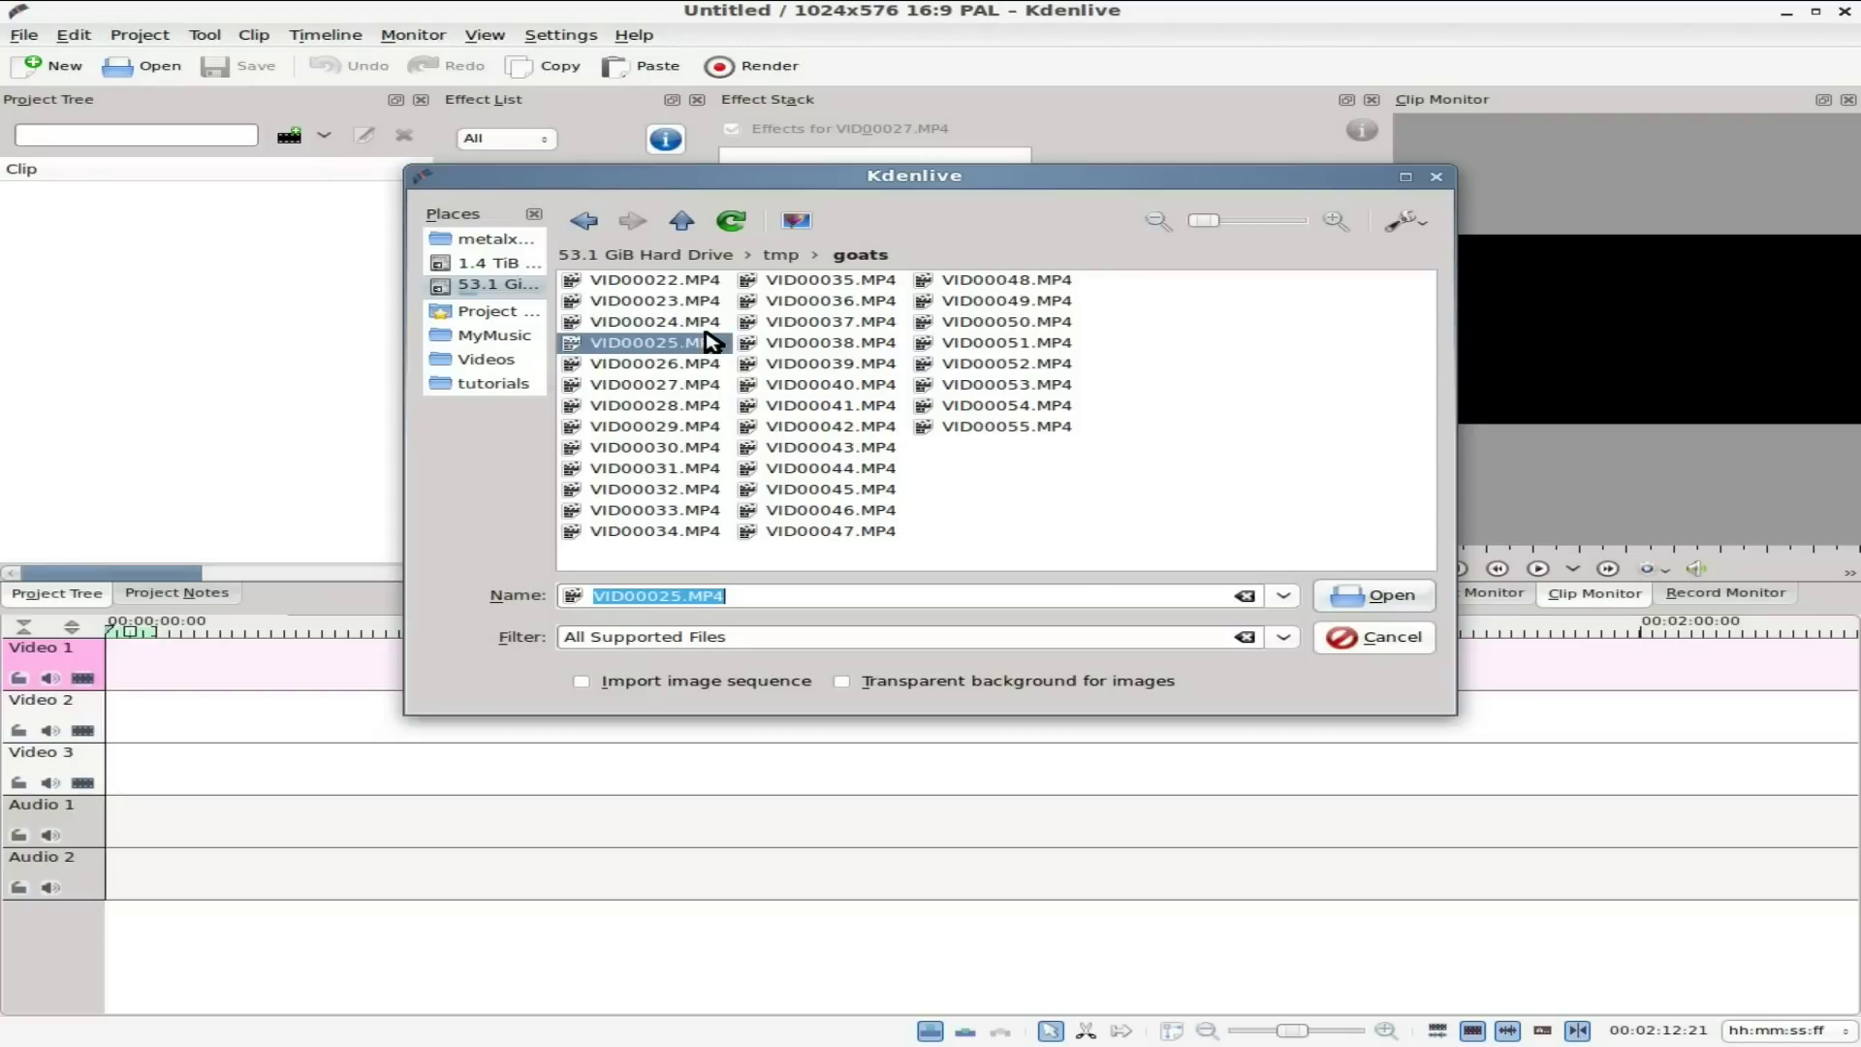
left_click(1345, 595)
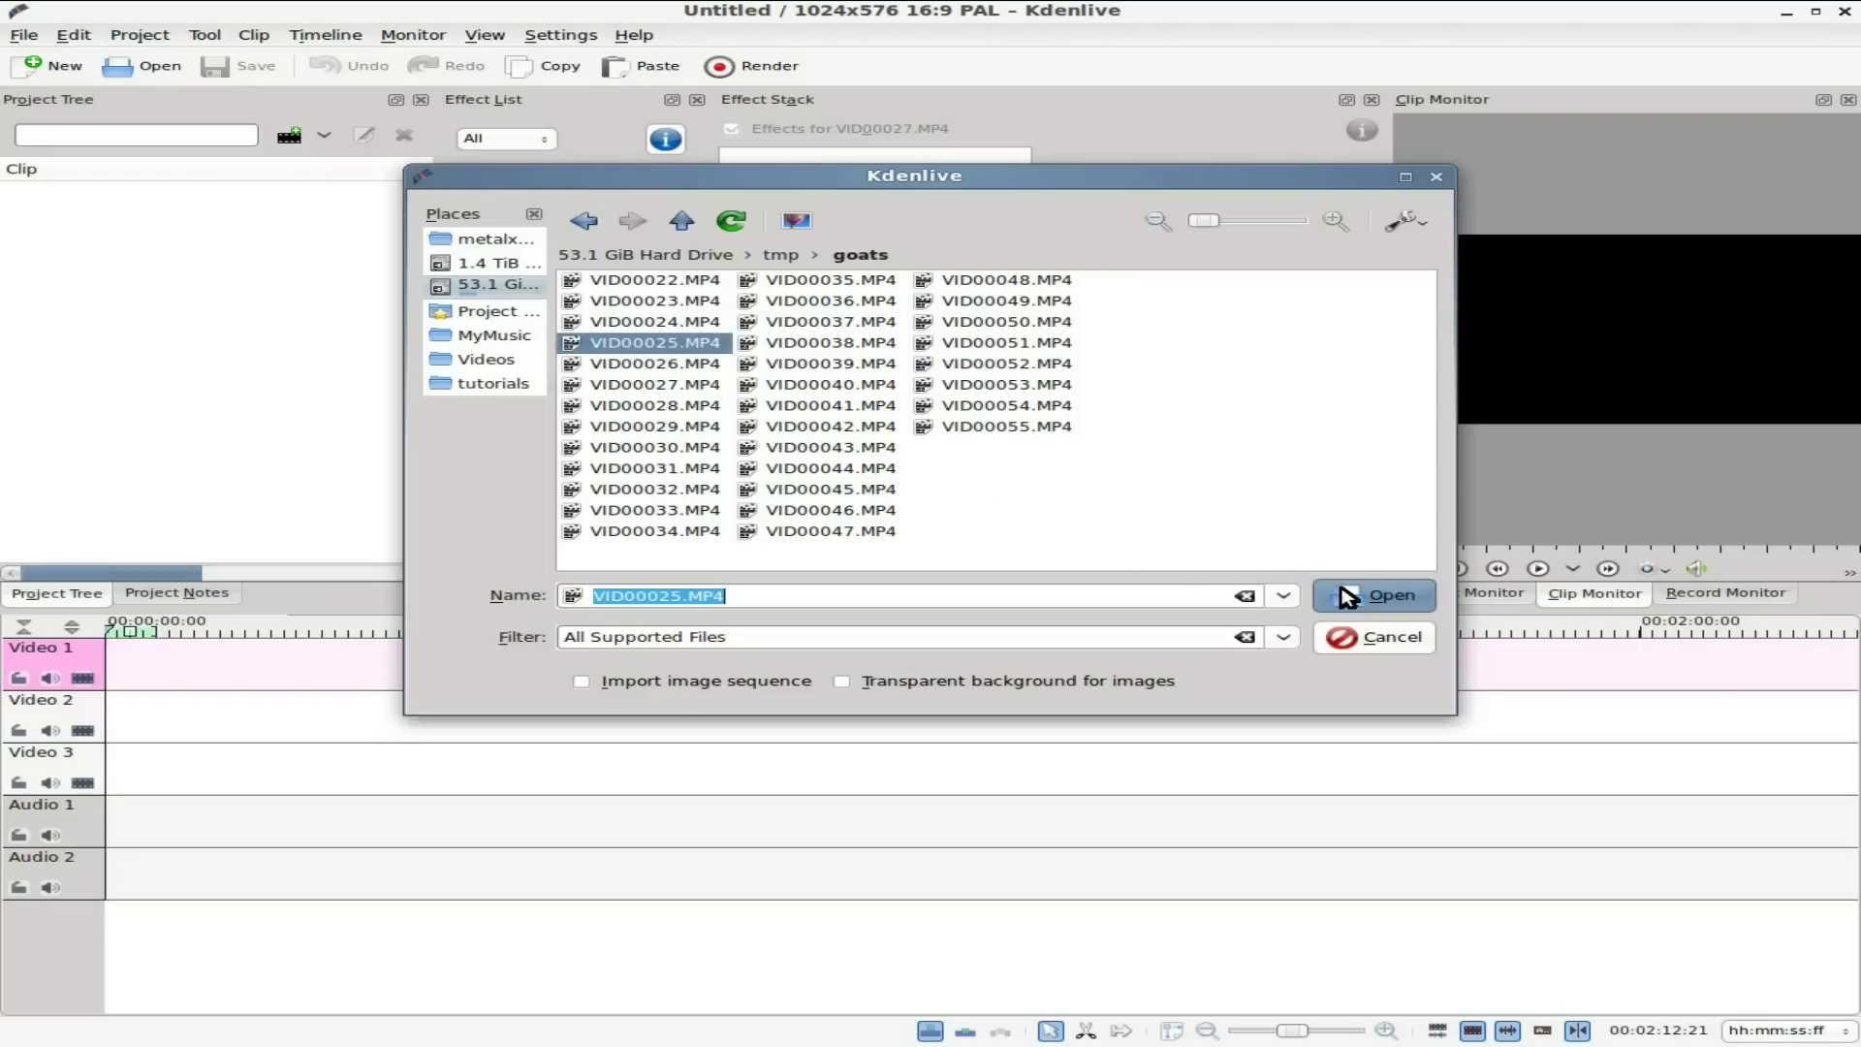
left_click(667, 411, "shift")
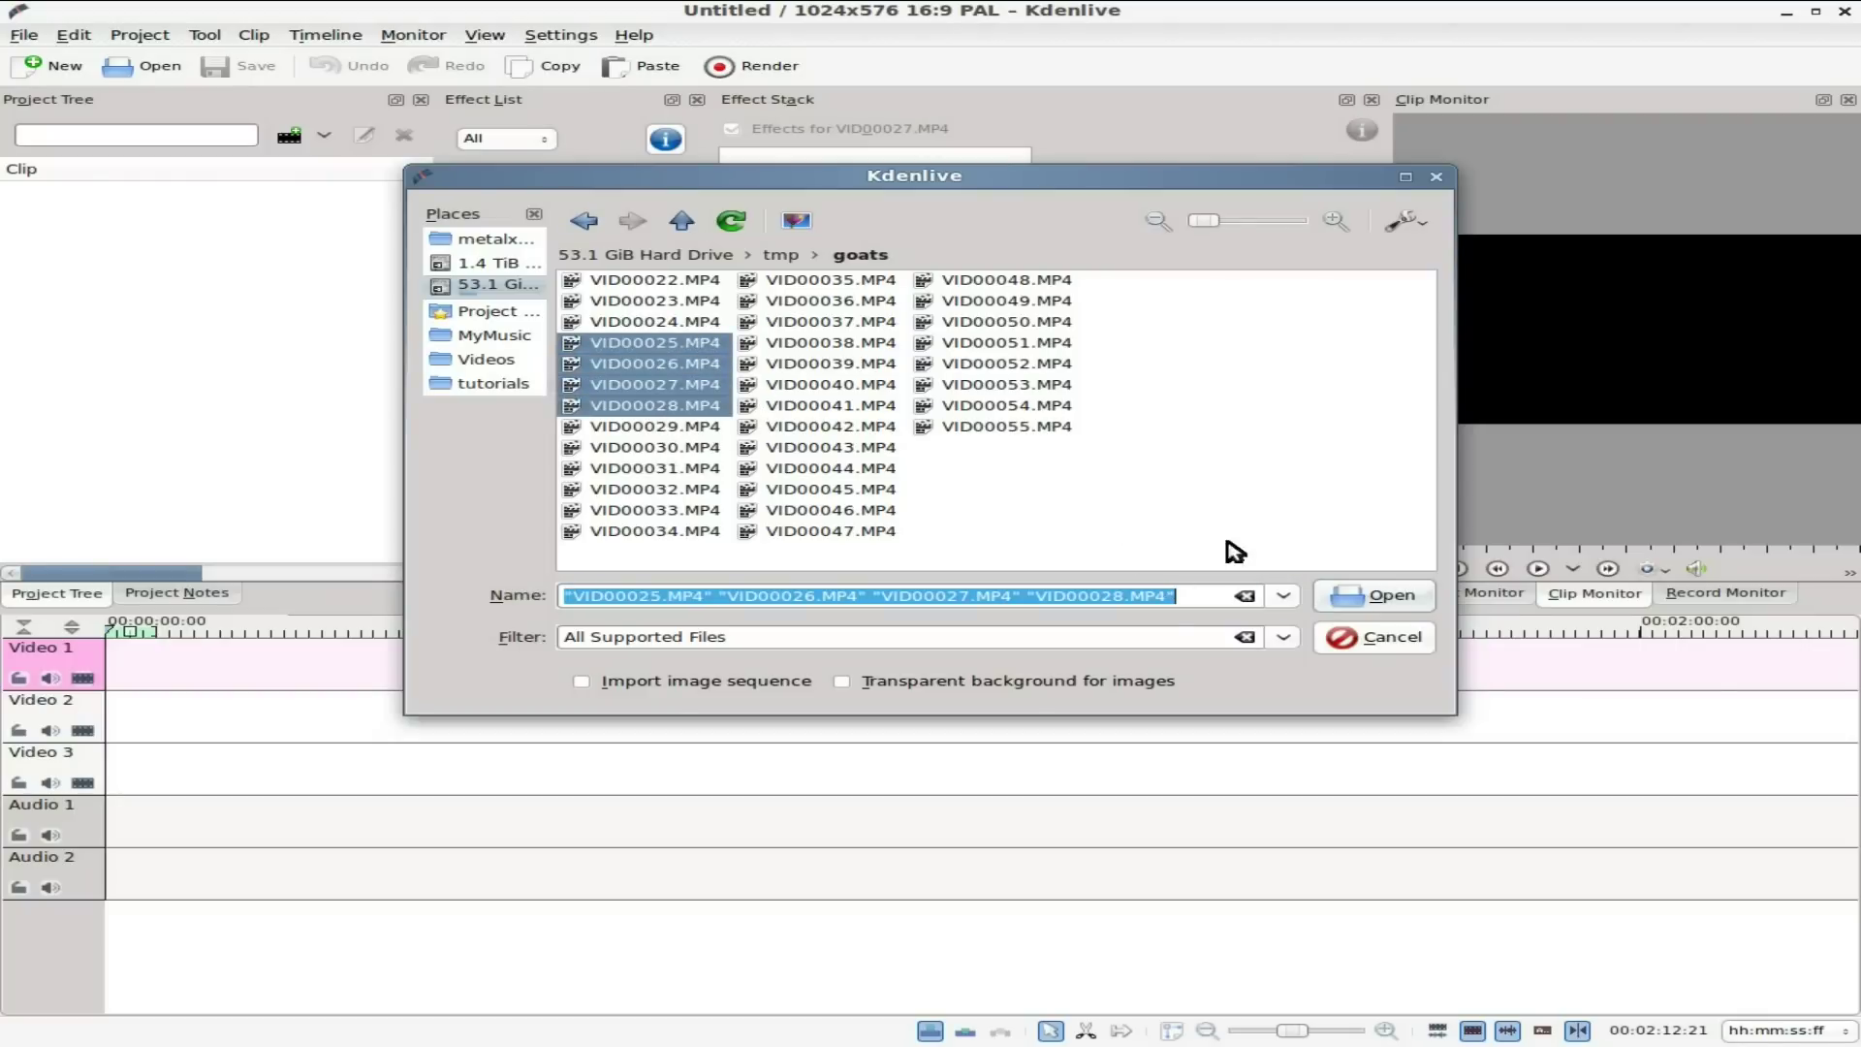
left_click(1369, 595)
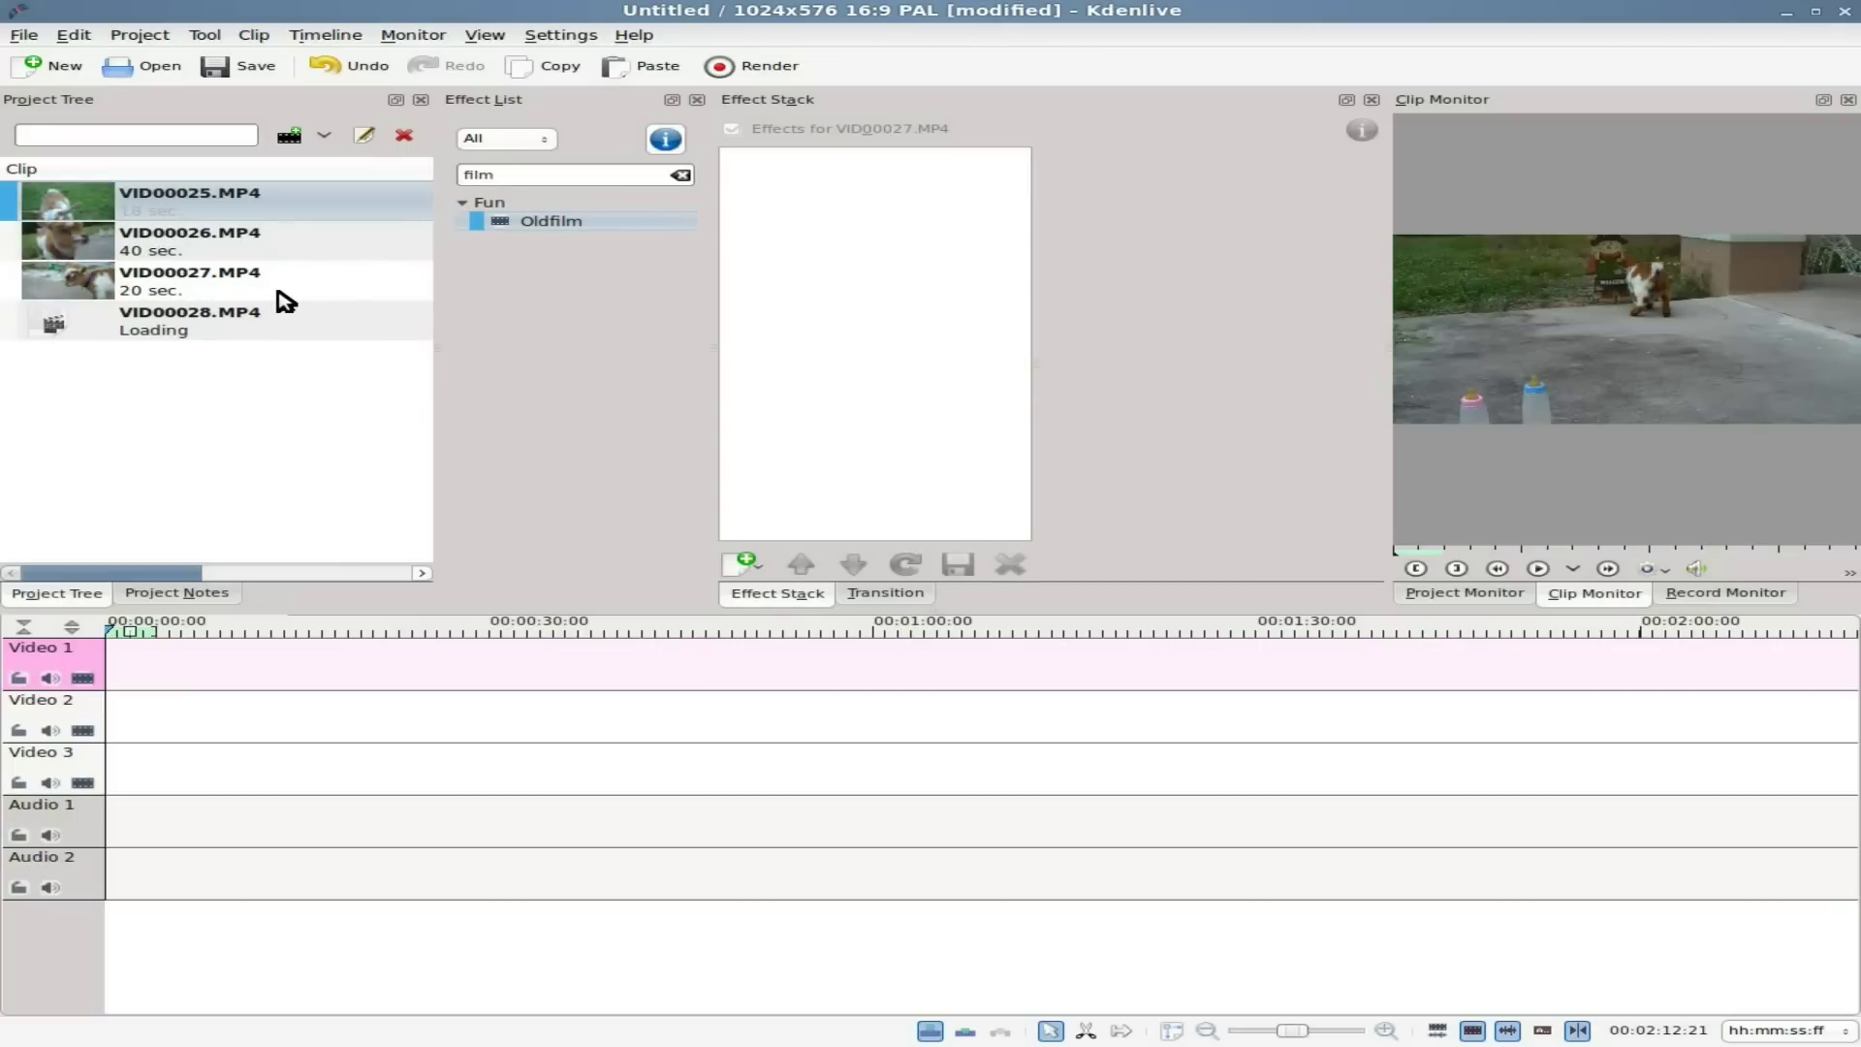
Step: Place VID00028.MP4 at the start of Video 3 and play the timeline preview
left_click(222, 355)
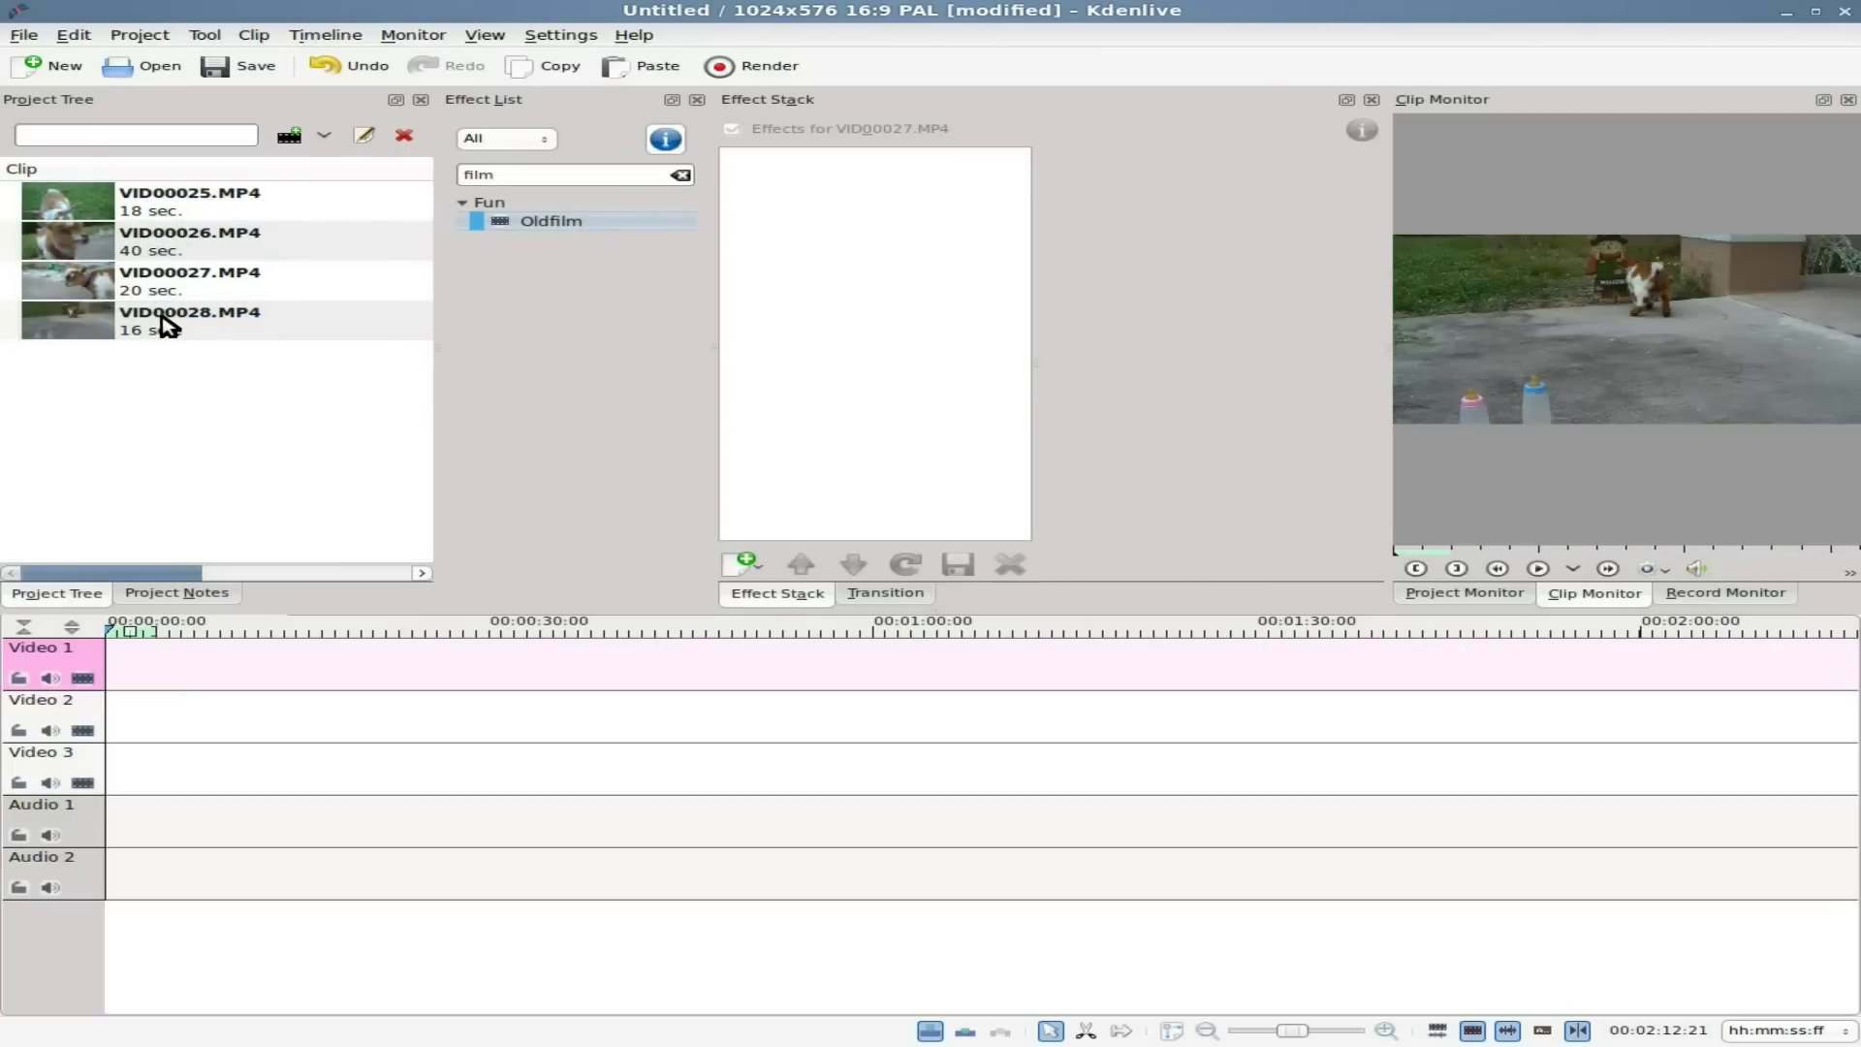
left_click(239, 325)
left_click_drag(191, 323, 117, 770)
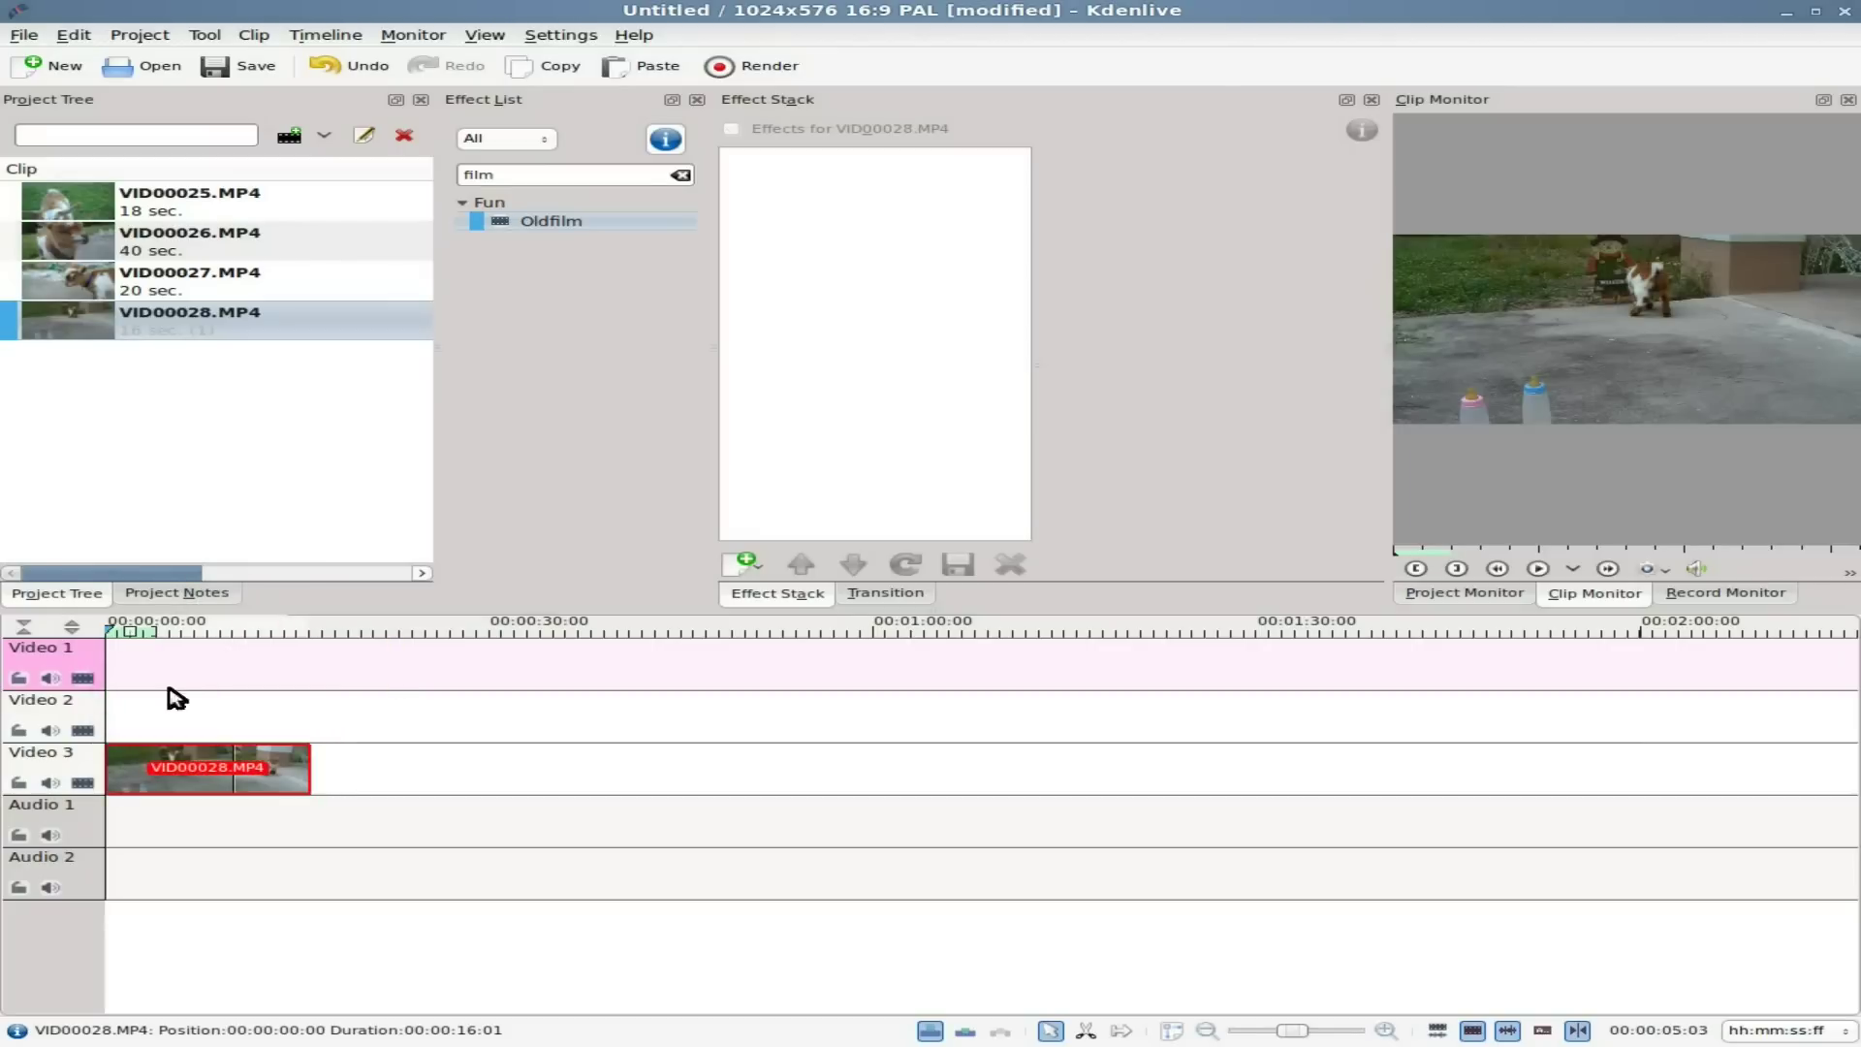
left_click_drag(165, 639, 97, 623)
key("space")
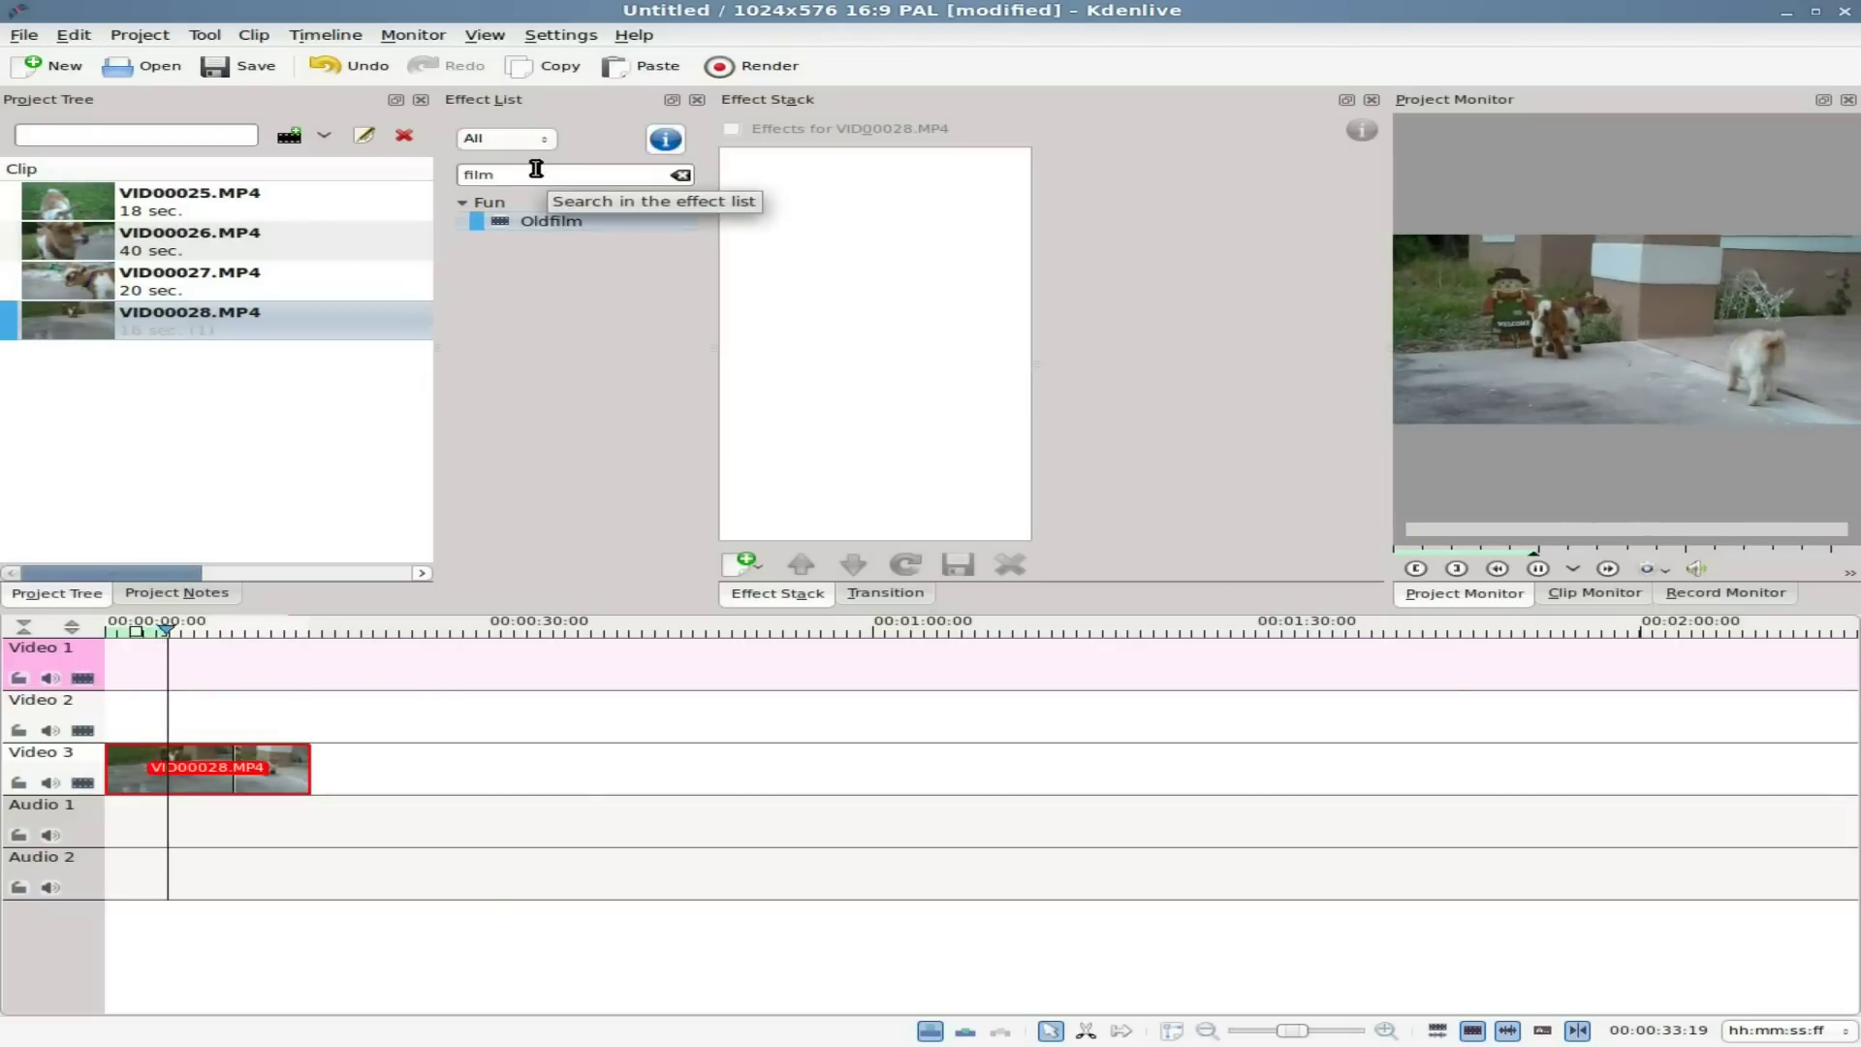
Step: Search the effect list for 'film' and apply Oldfilm to the whole Video 3 track
left_click(682, 176)
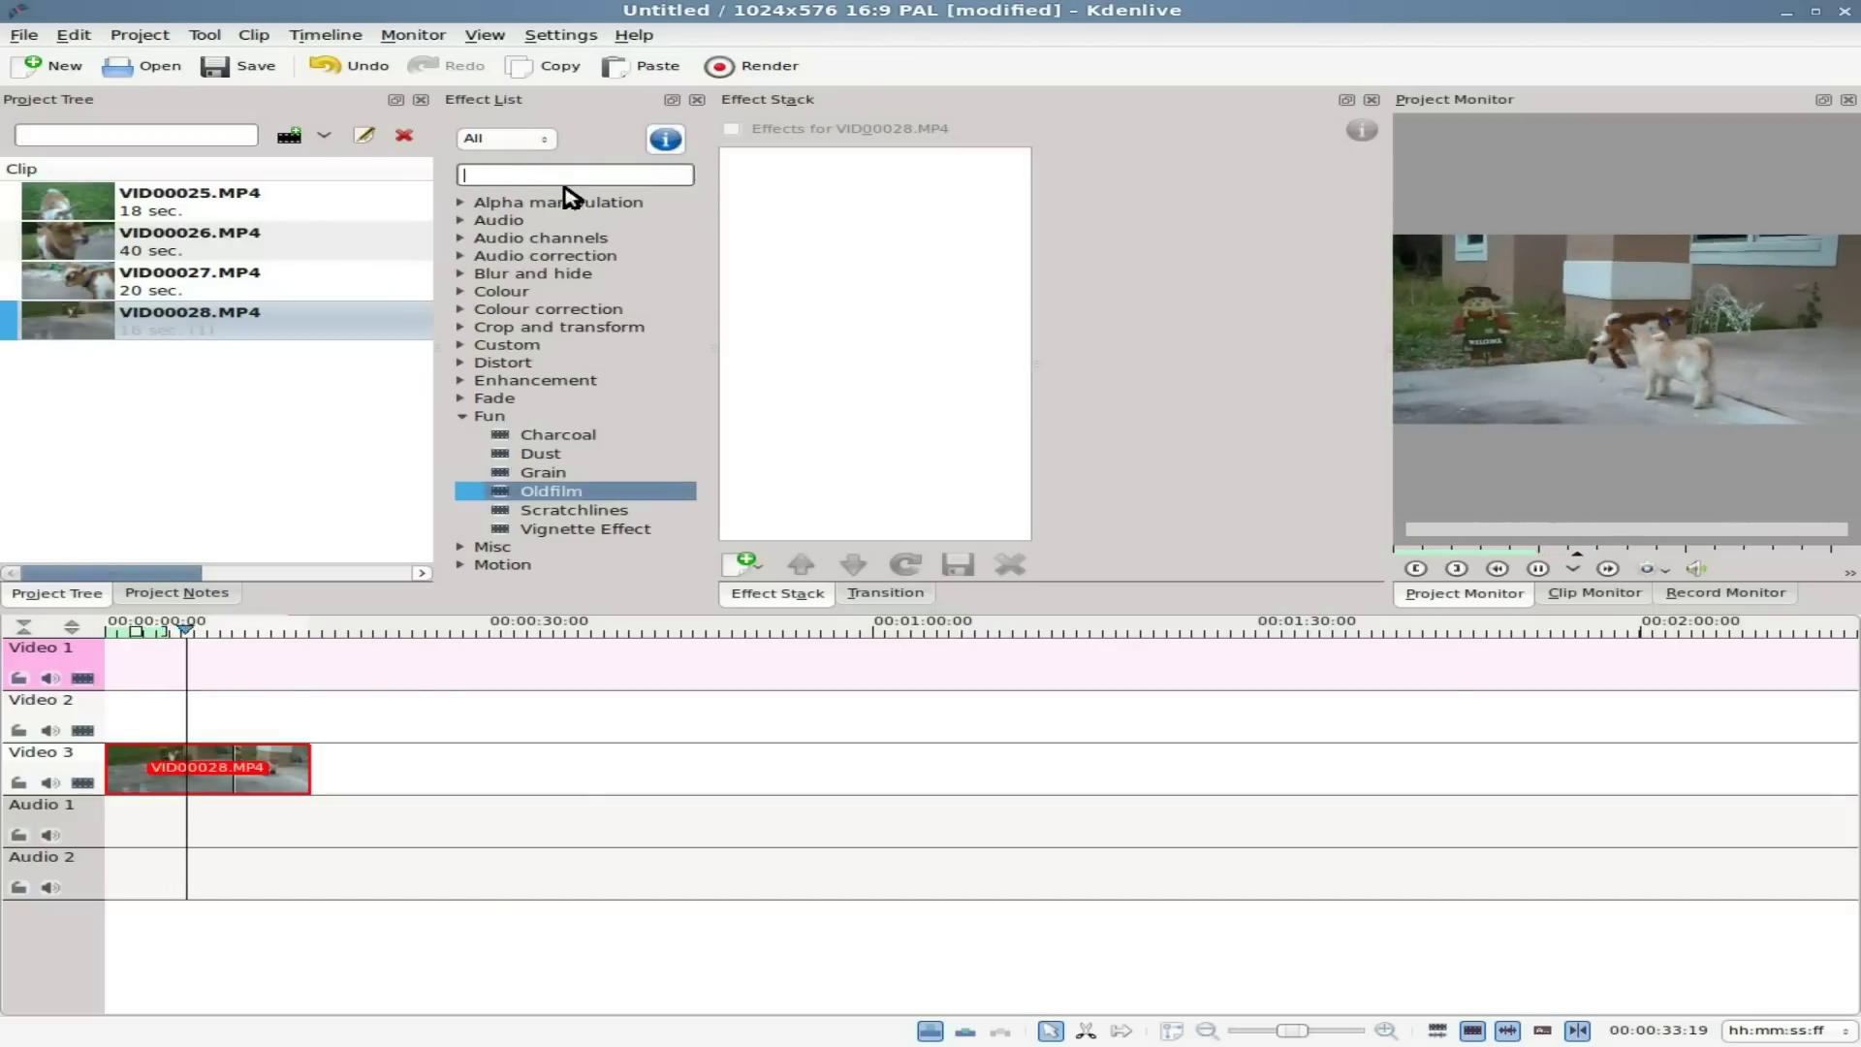
left_click(513, 172)
type("film")
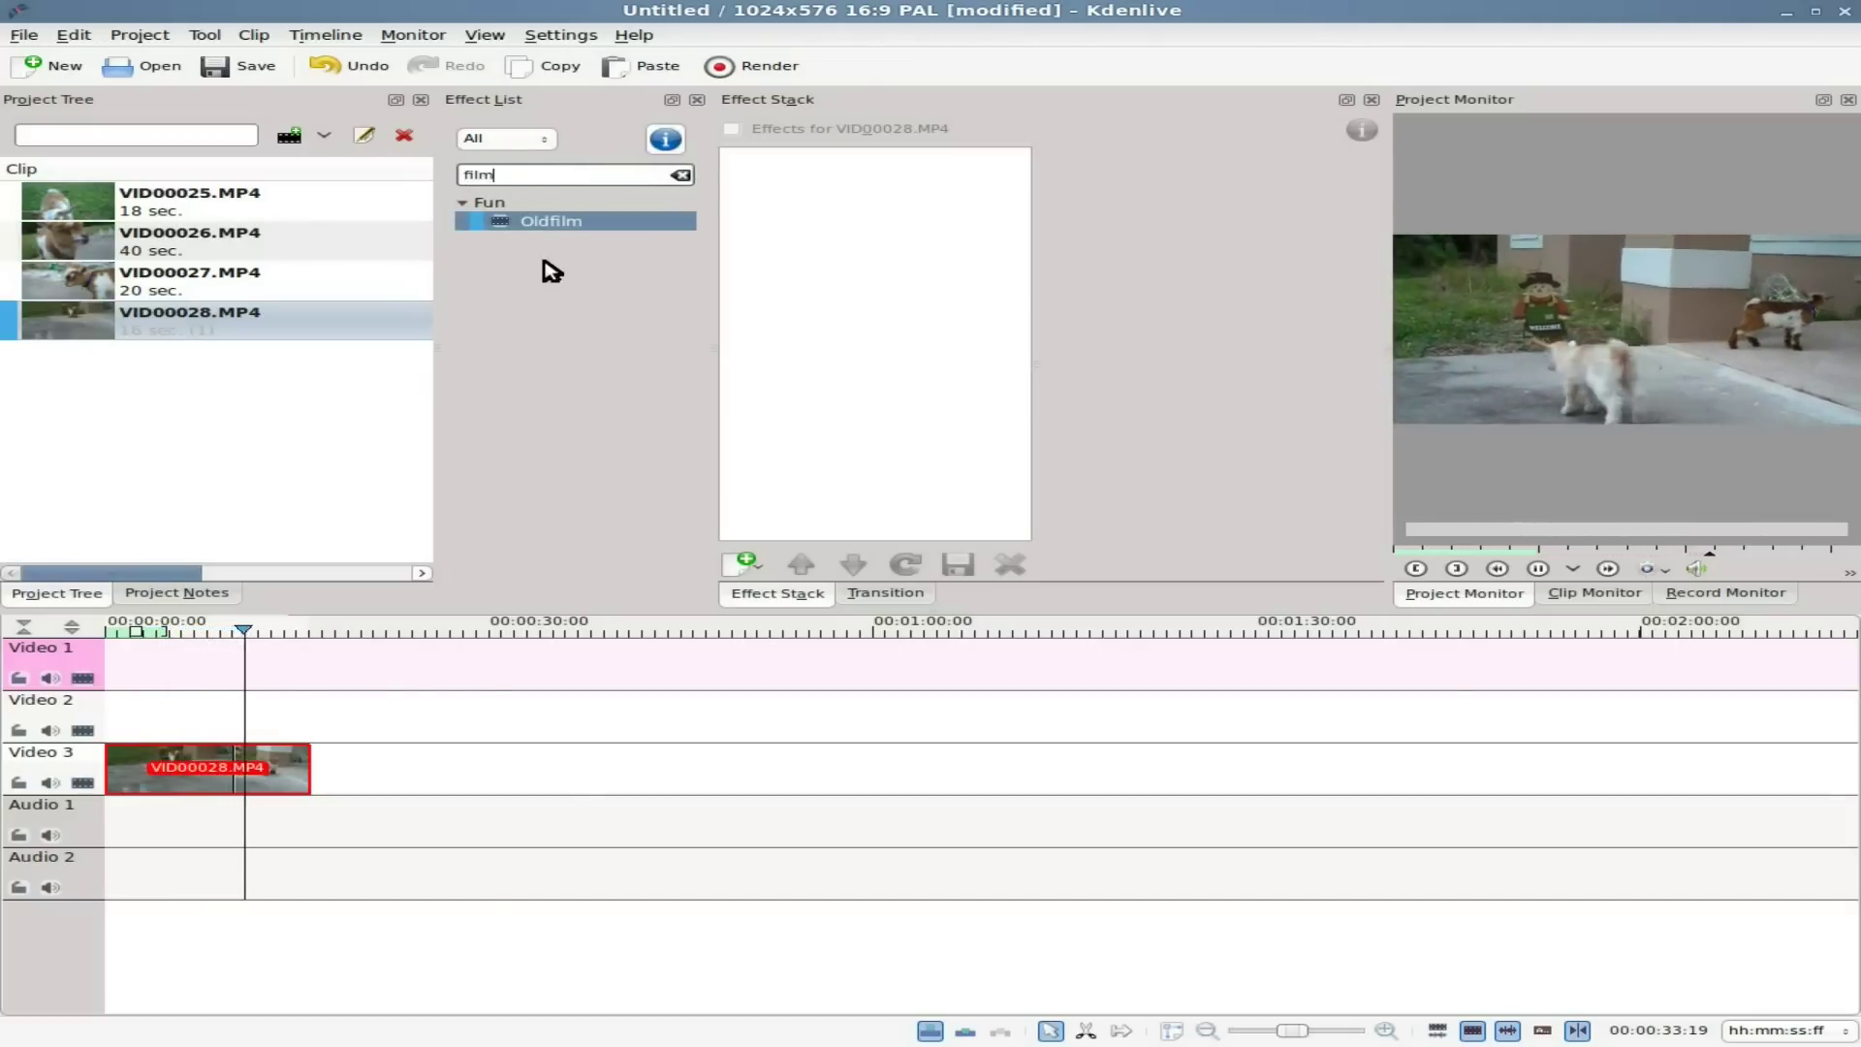
left_click_drag(553, 221, 61, 772)
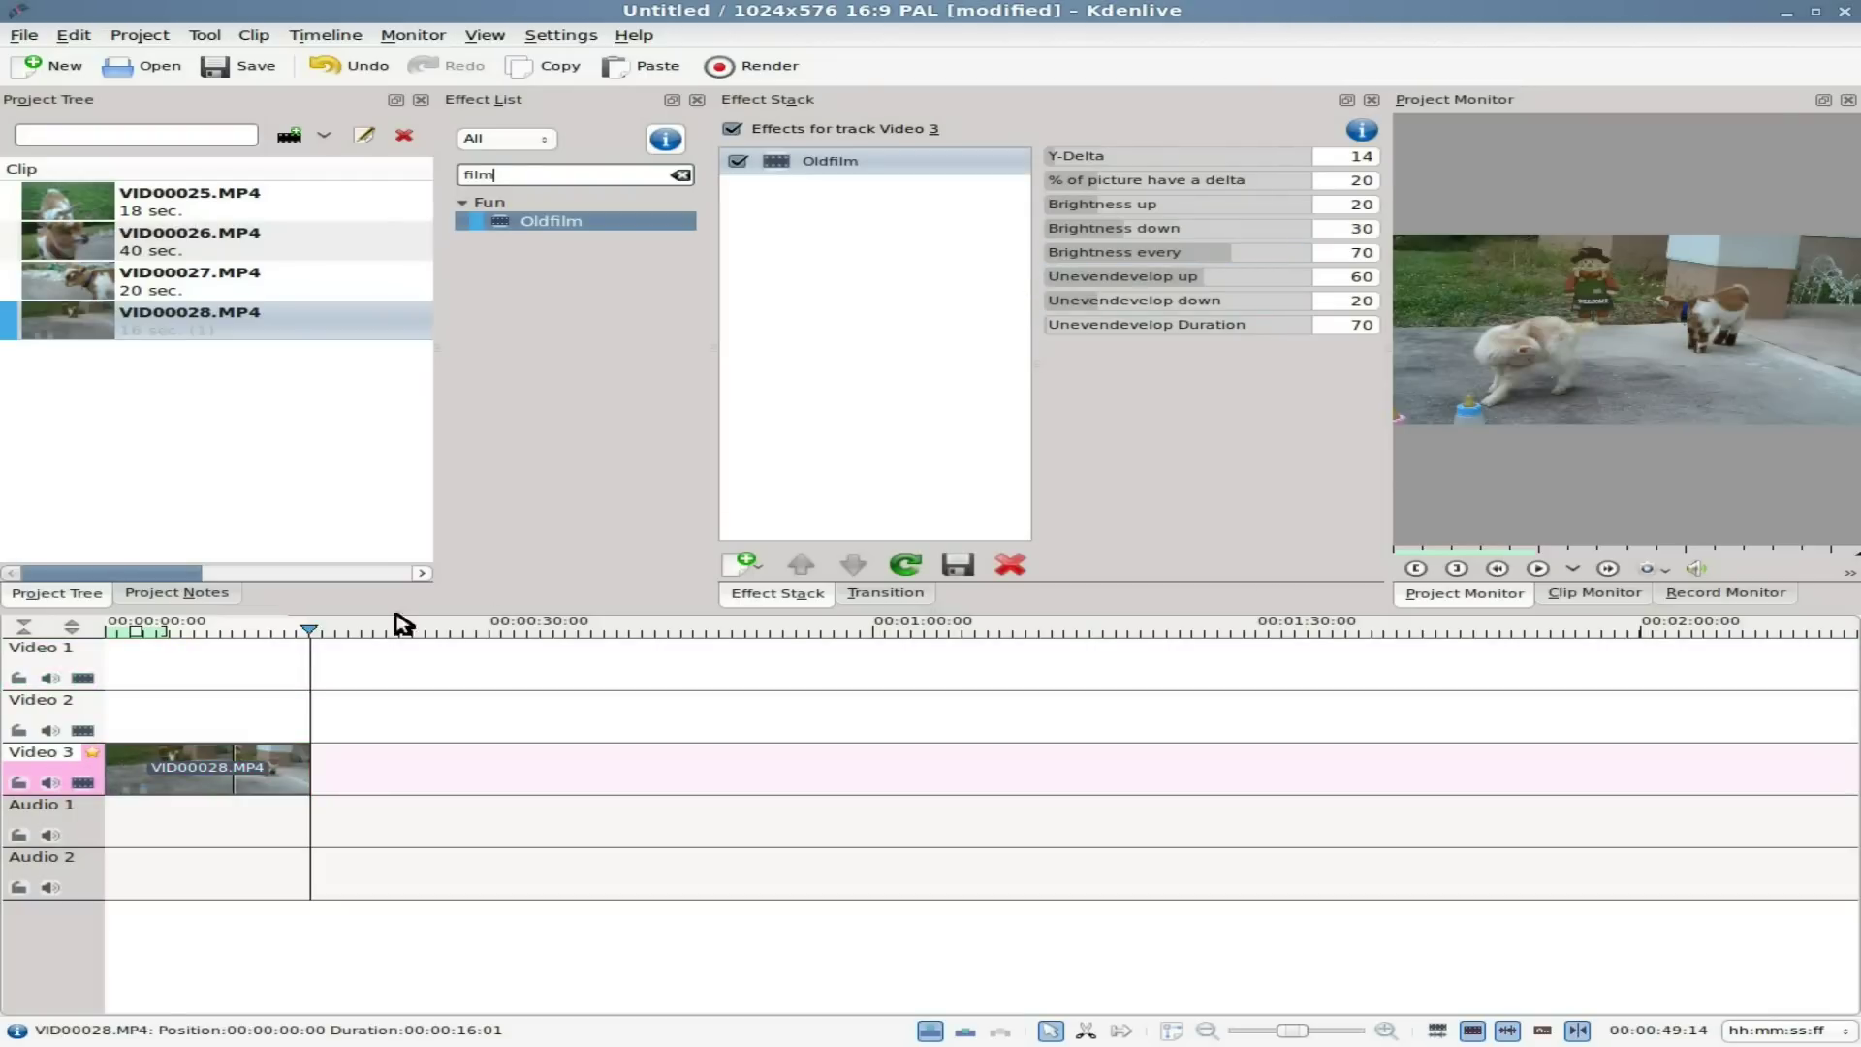
Step: Rewind to the timeline start and play the Oldfilm preview
left_click_drag(242, 628, 100, 634)
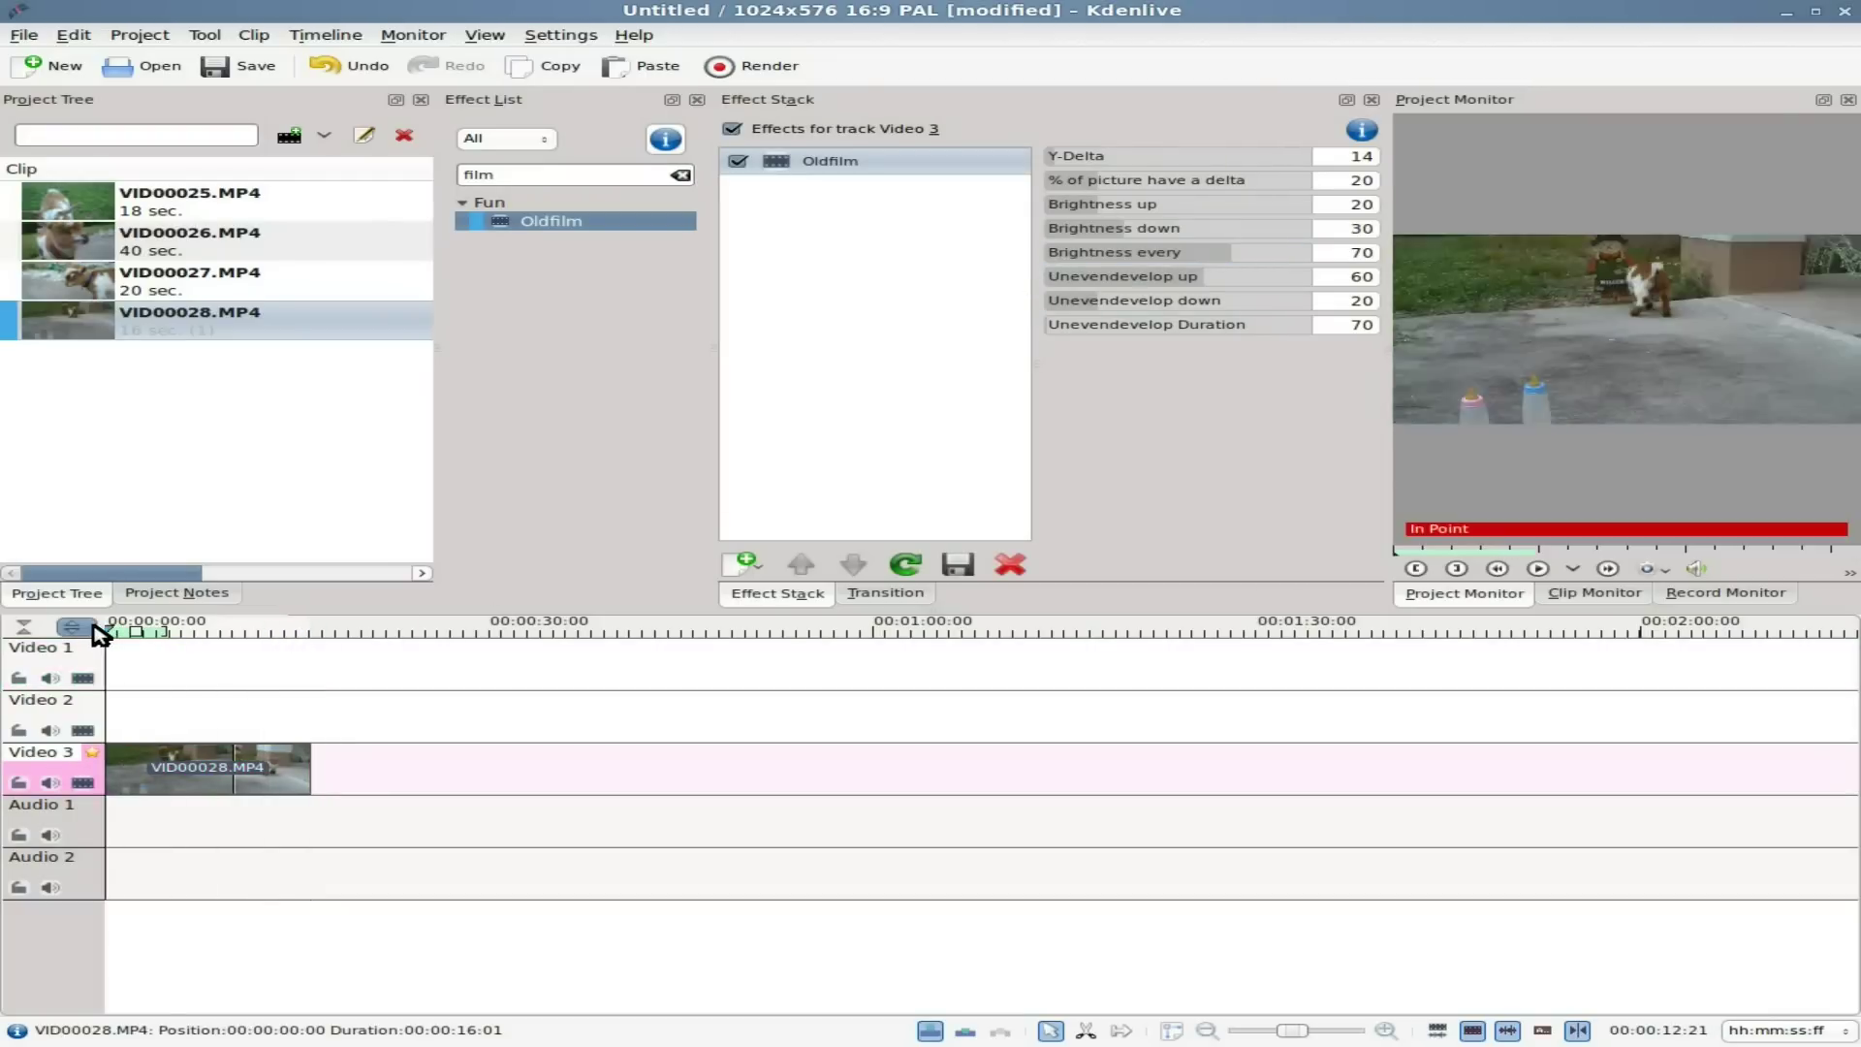
key("space")
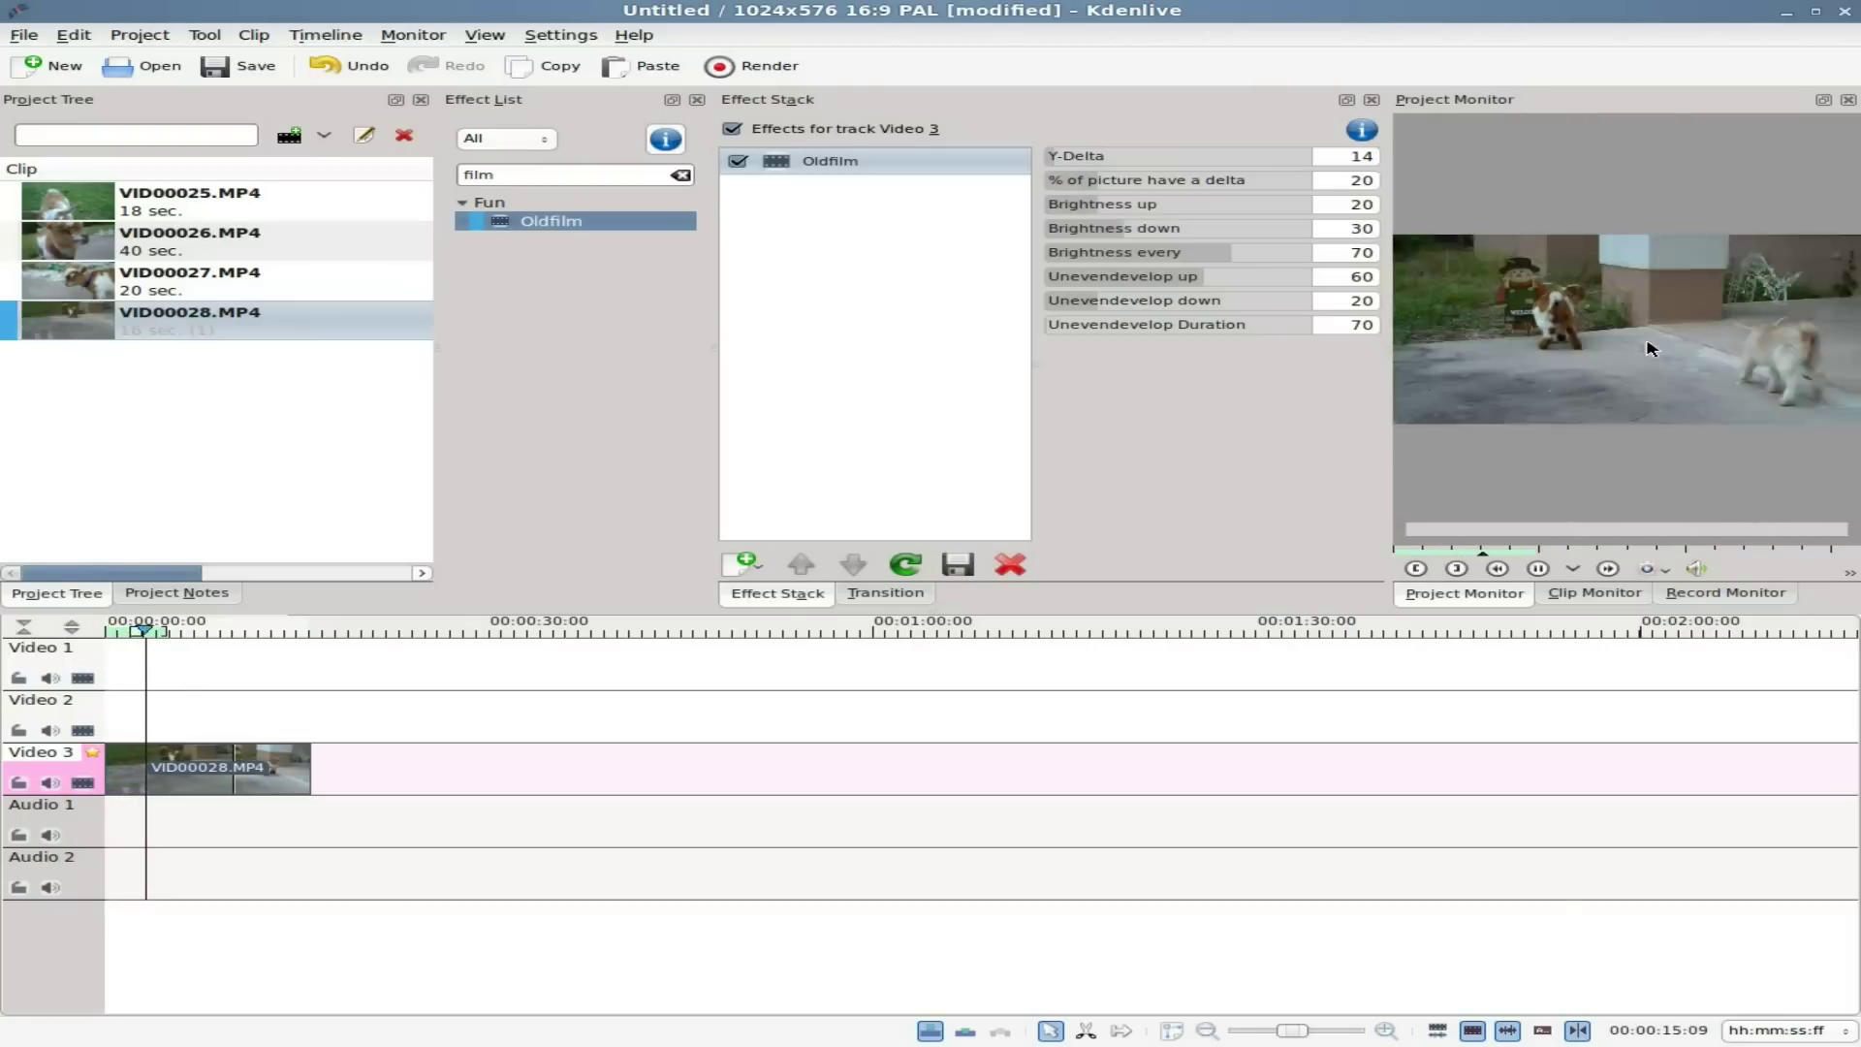
left_click(511, 178)
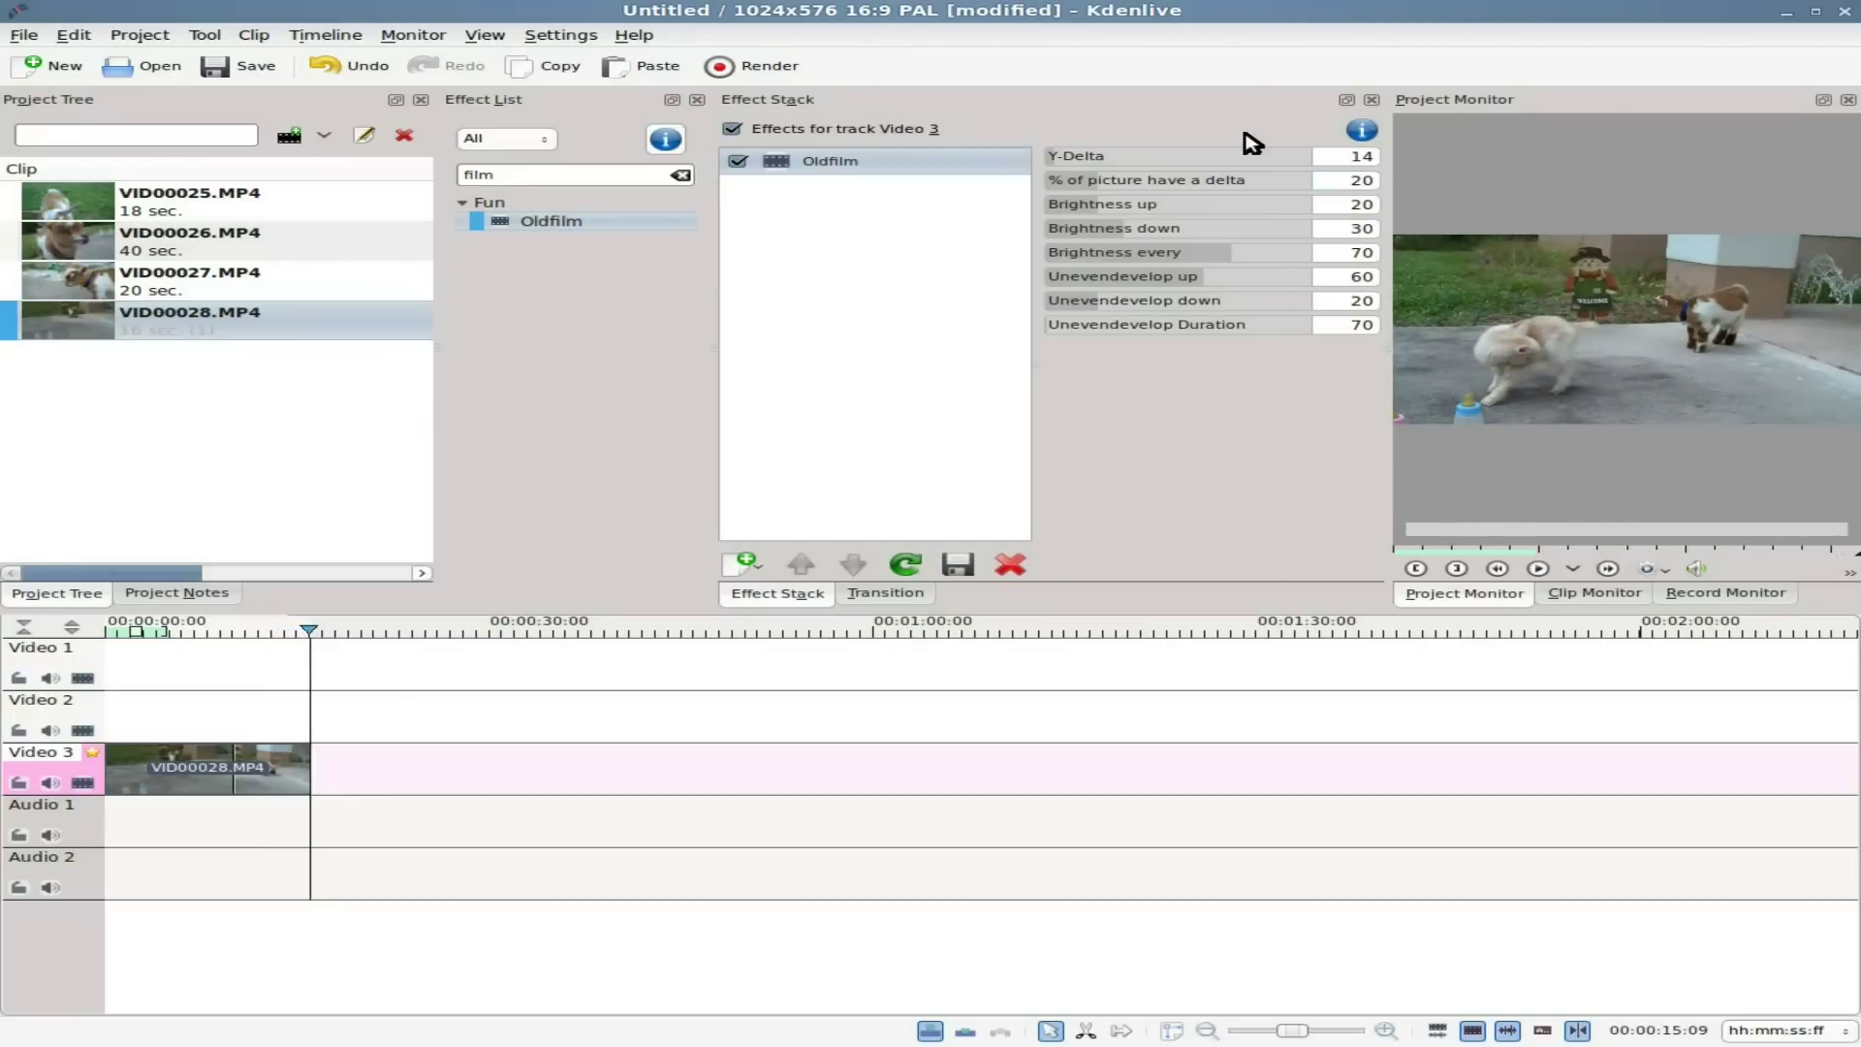
Step: Search YouTube for '8mm film effect Stock Footage' and open the paused 8mm film overlay video
key("alt+Tab")
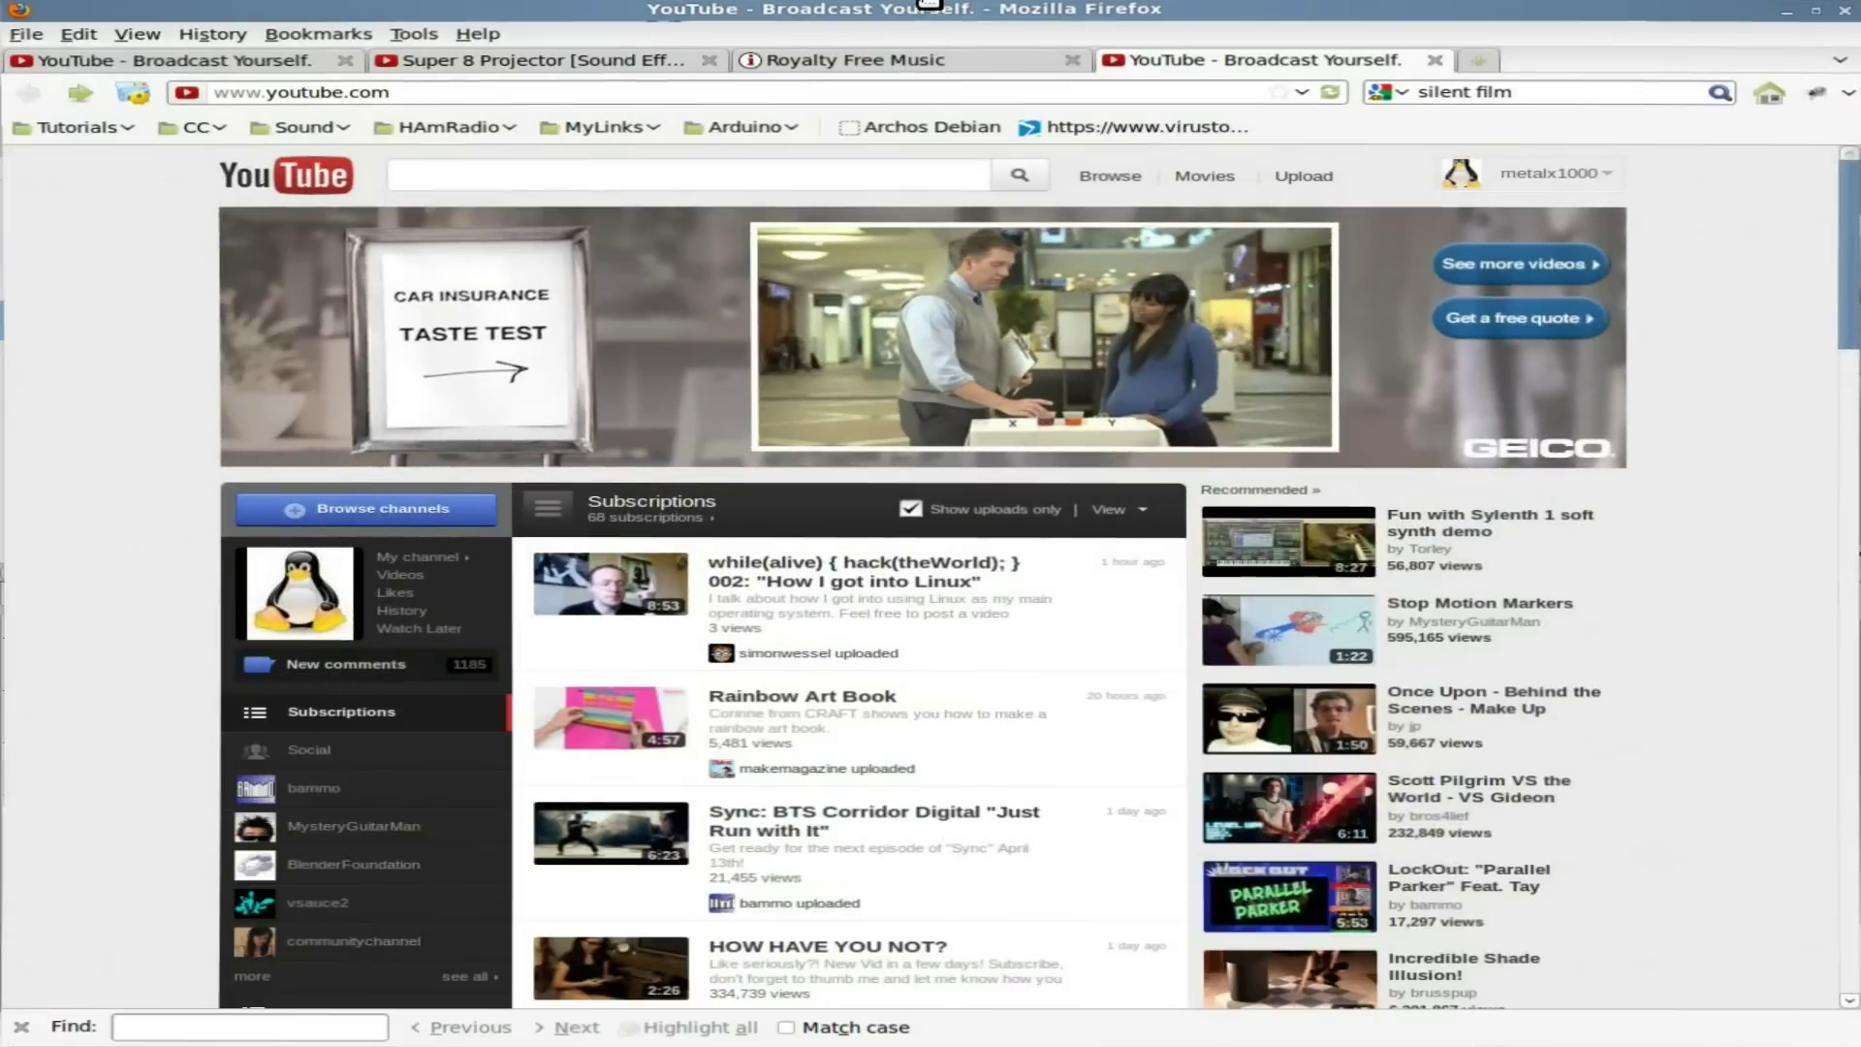
left_click(710, 187)
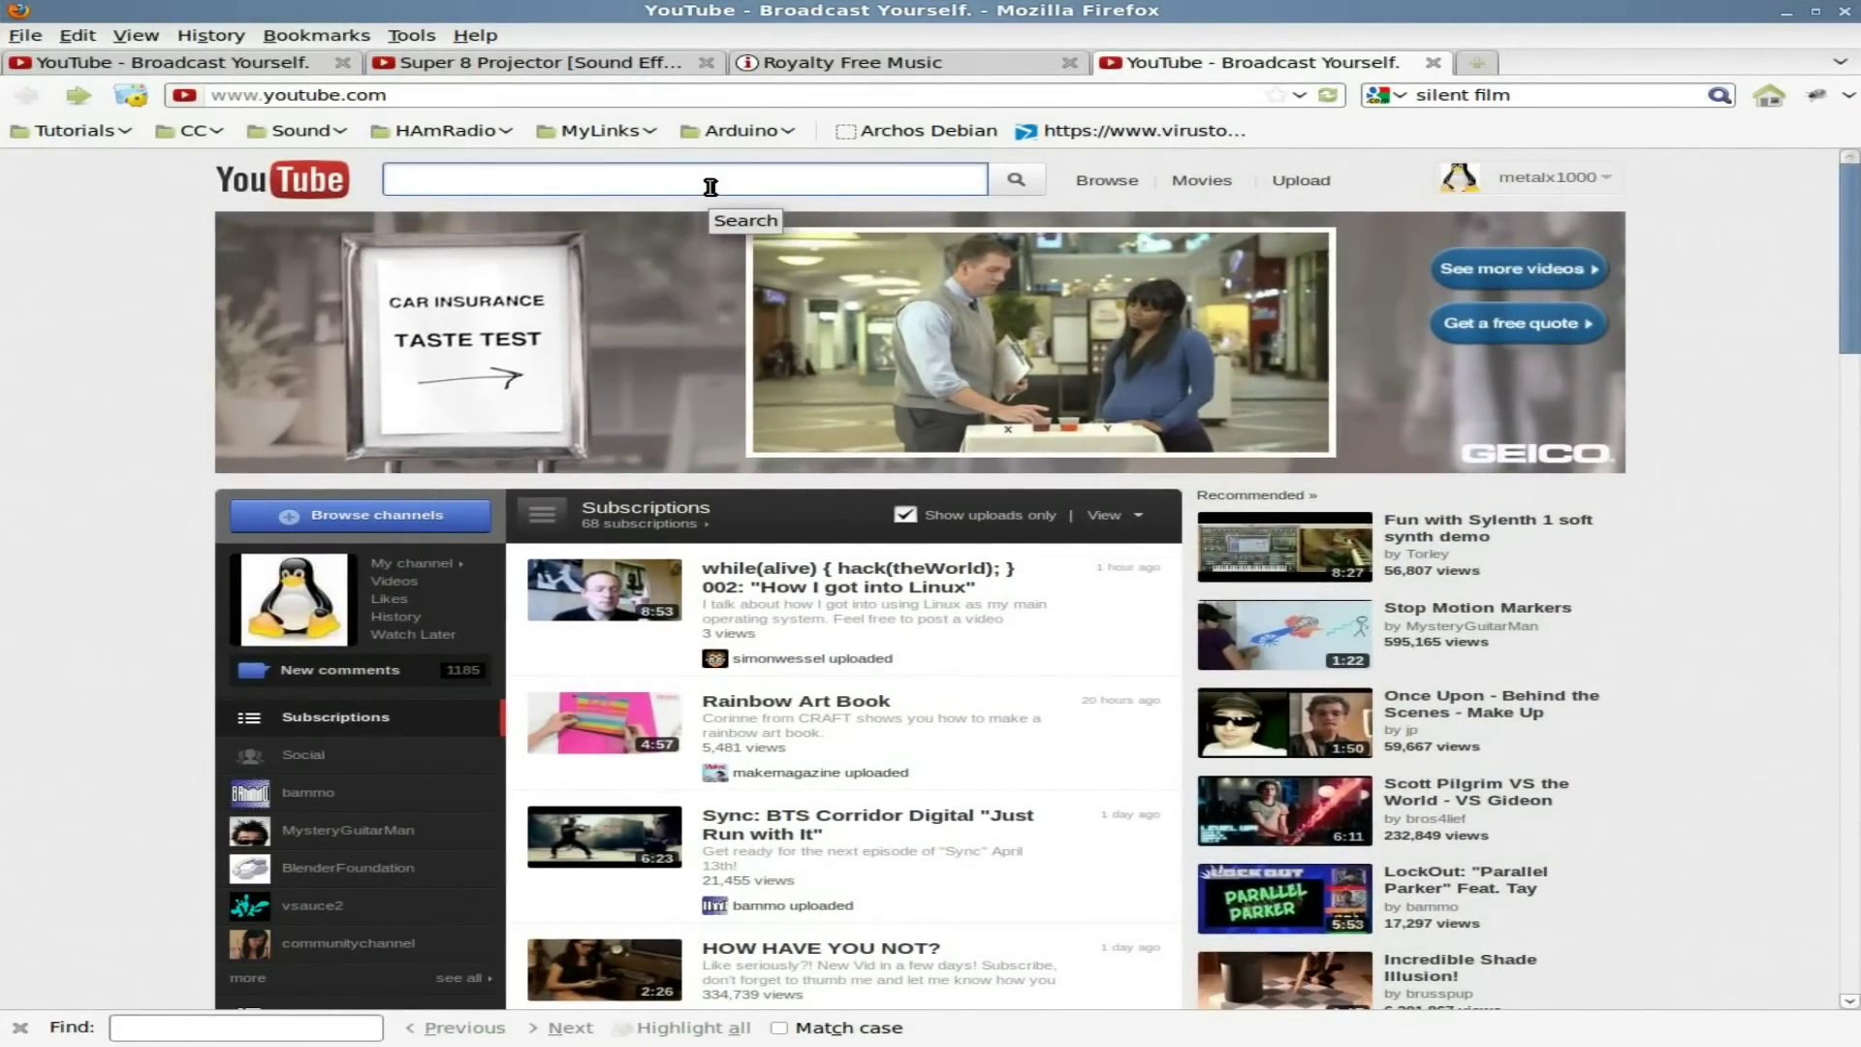
type("8mm film")
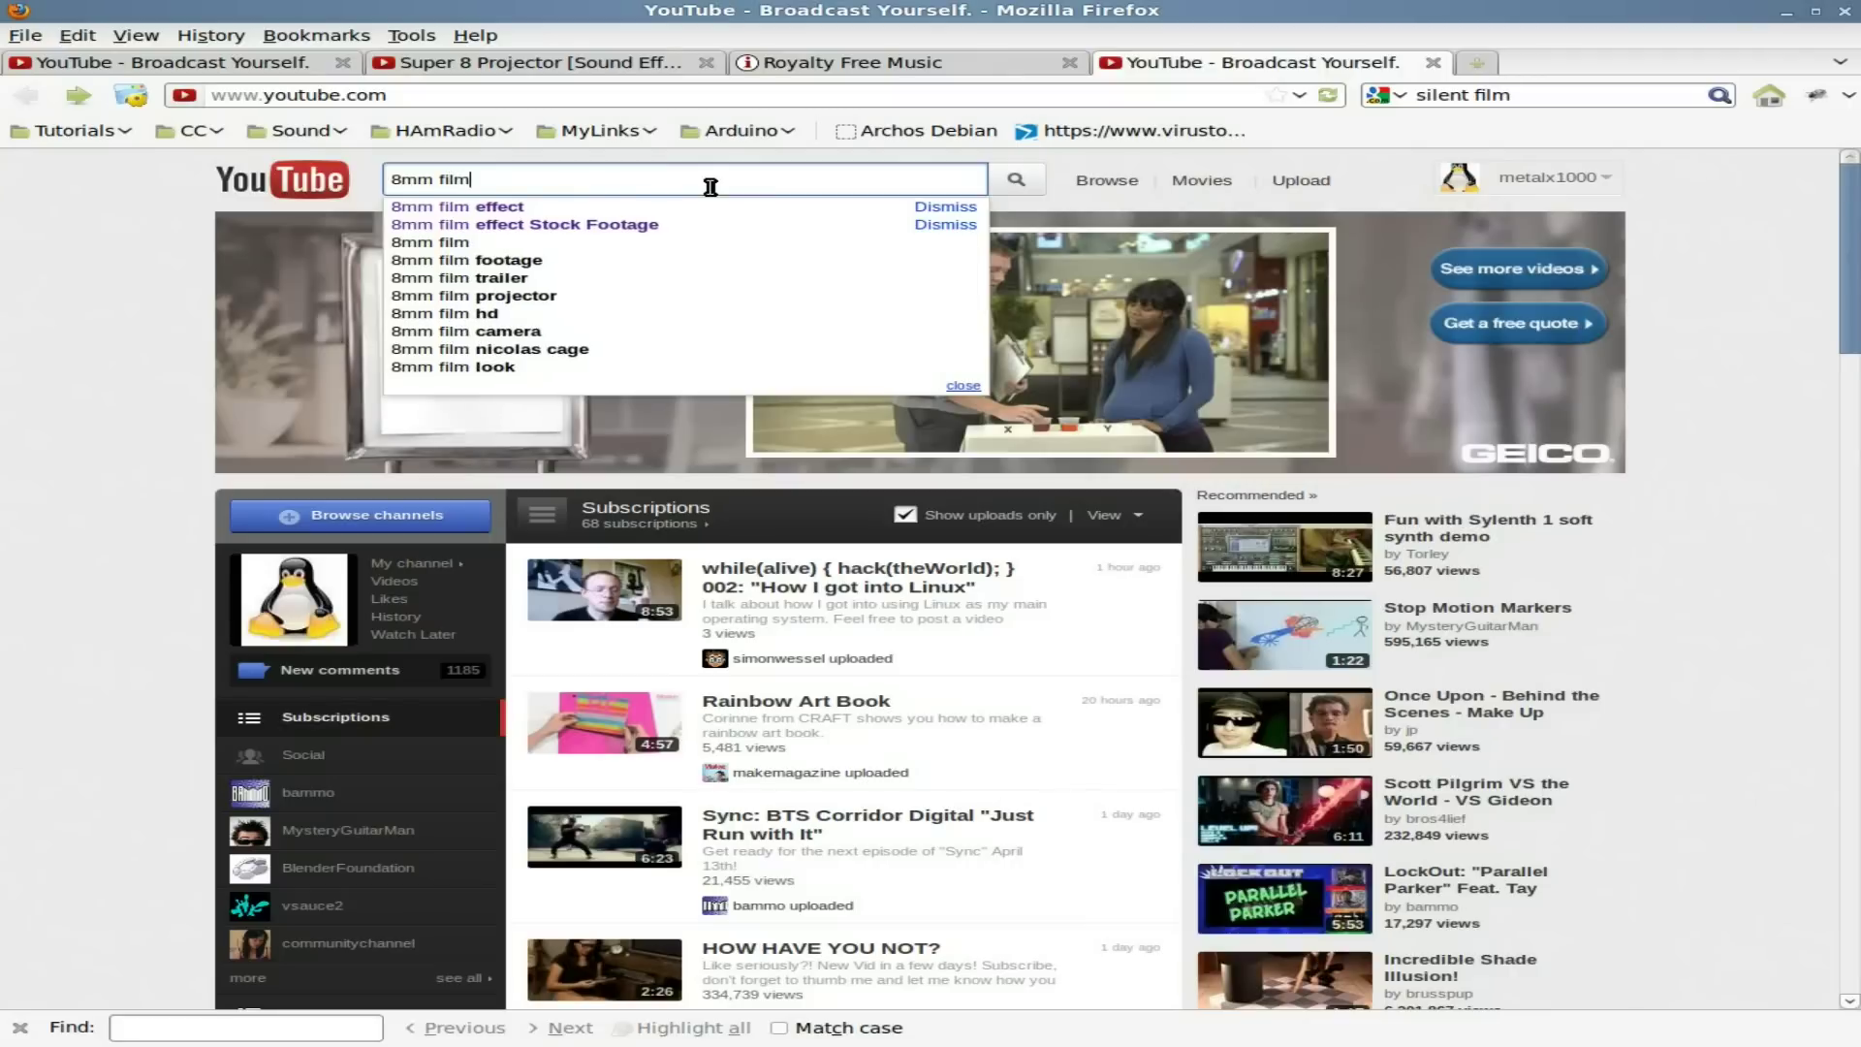
key("Down")
key("Down")
key("Return")
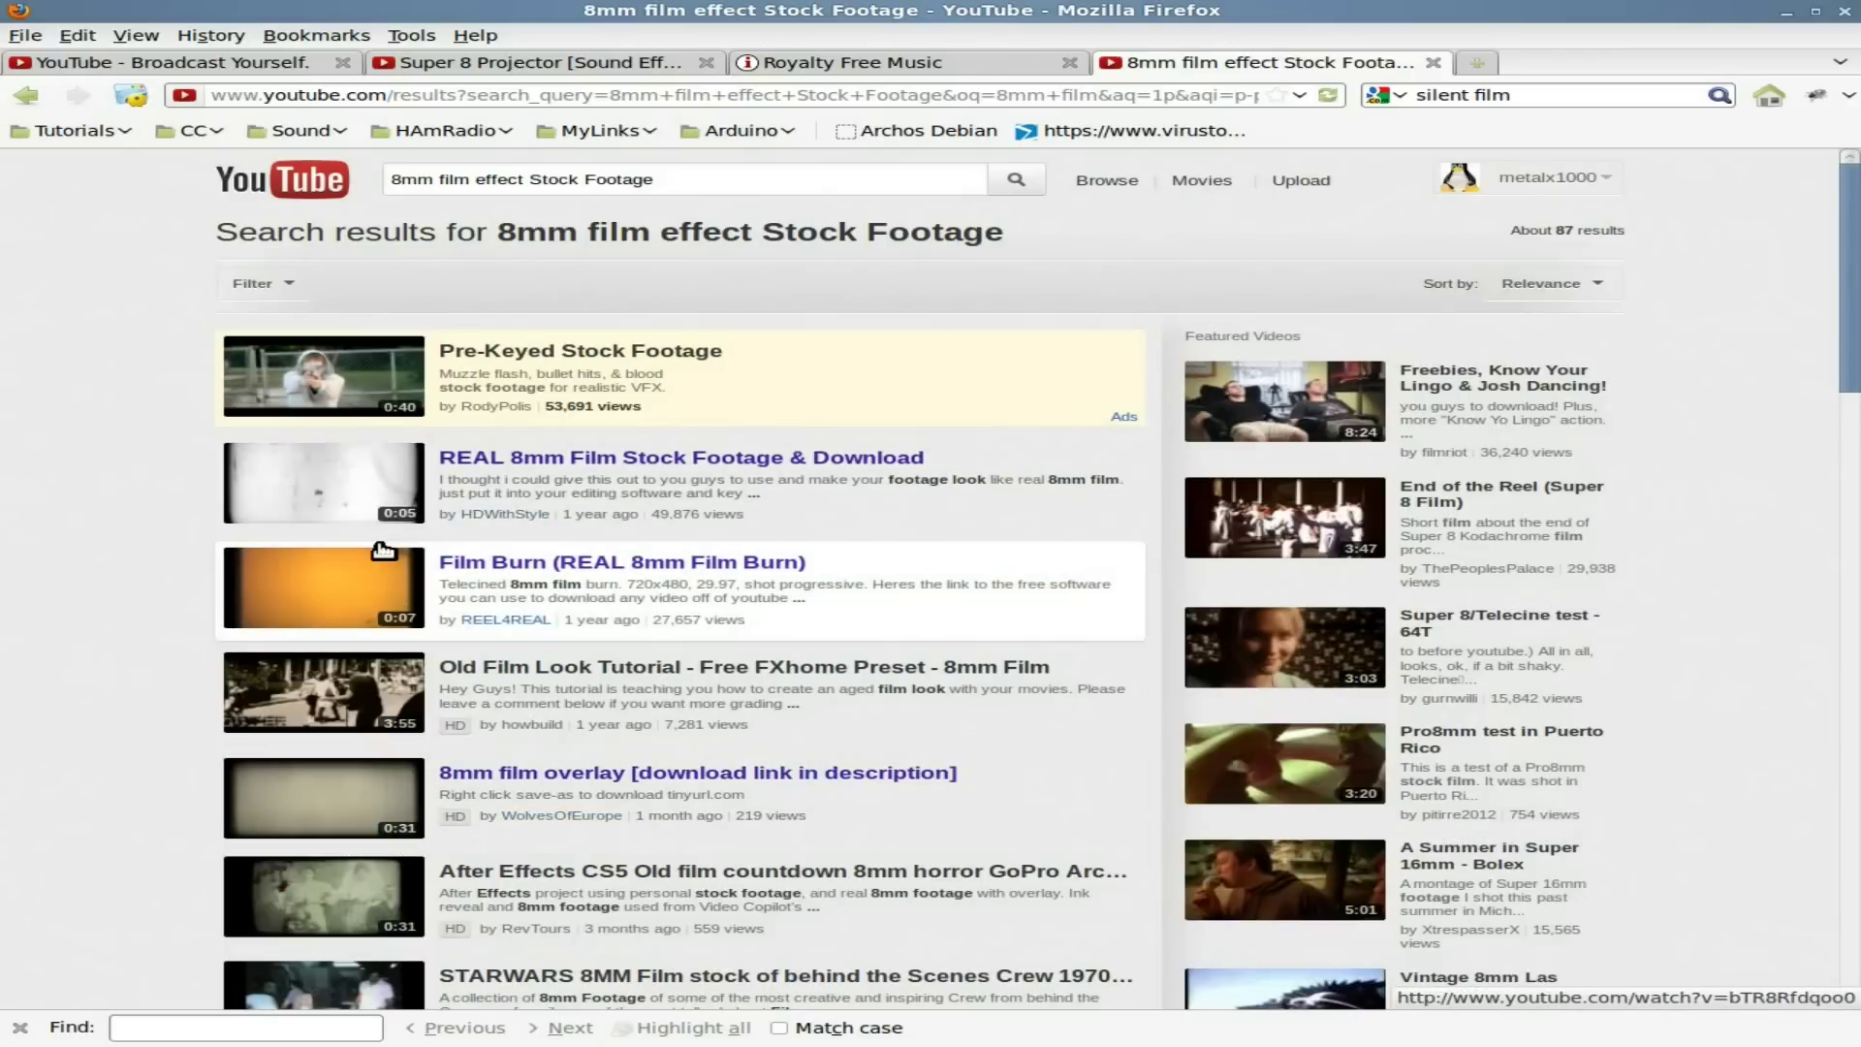
left_click(540, 781)
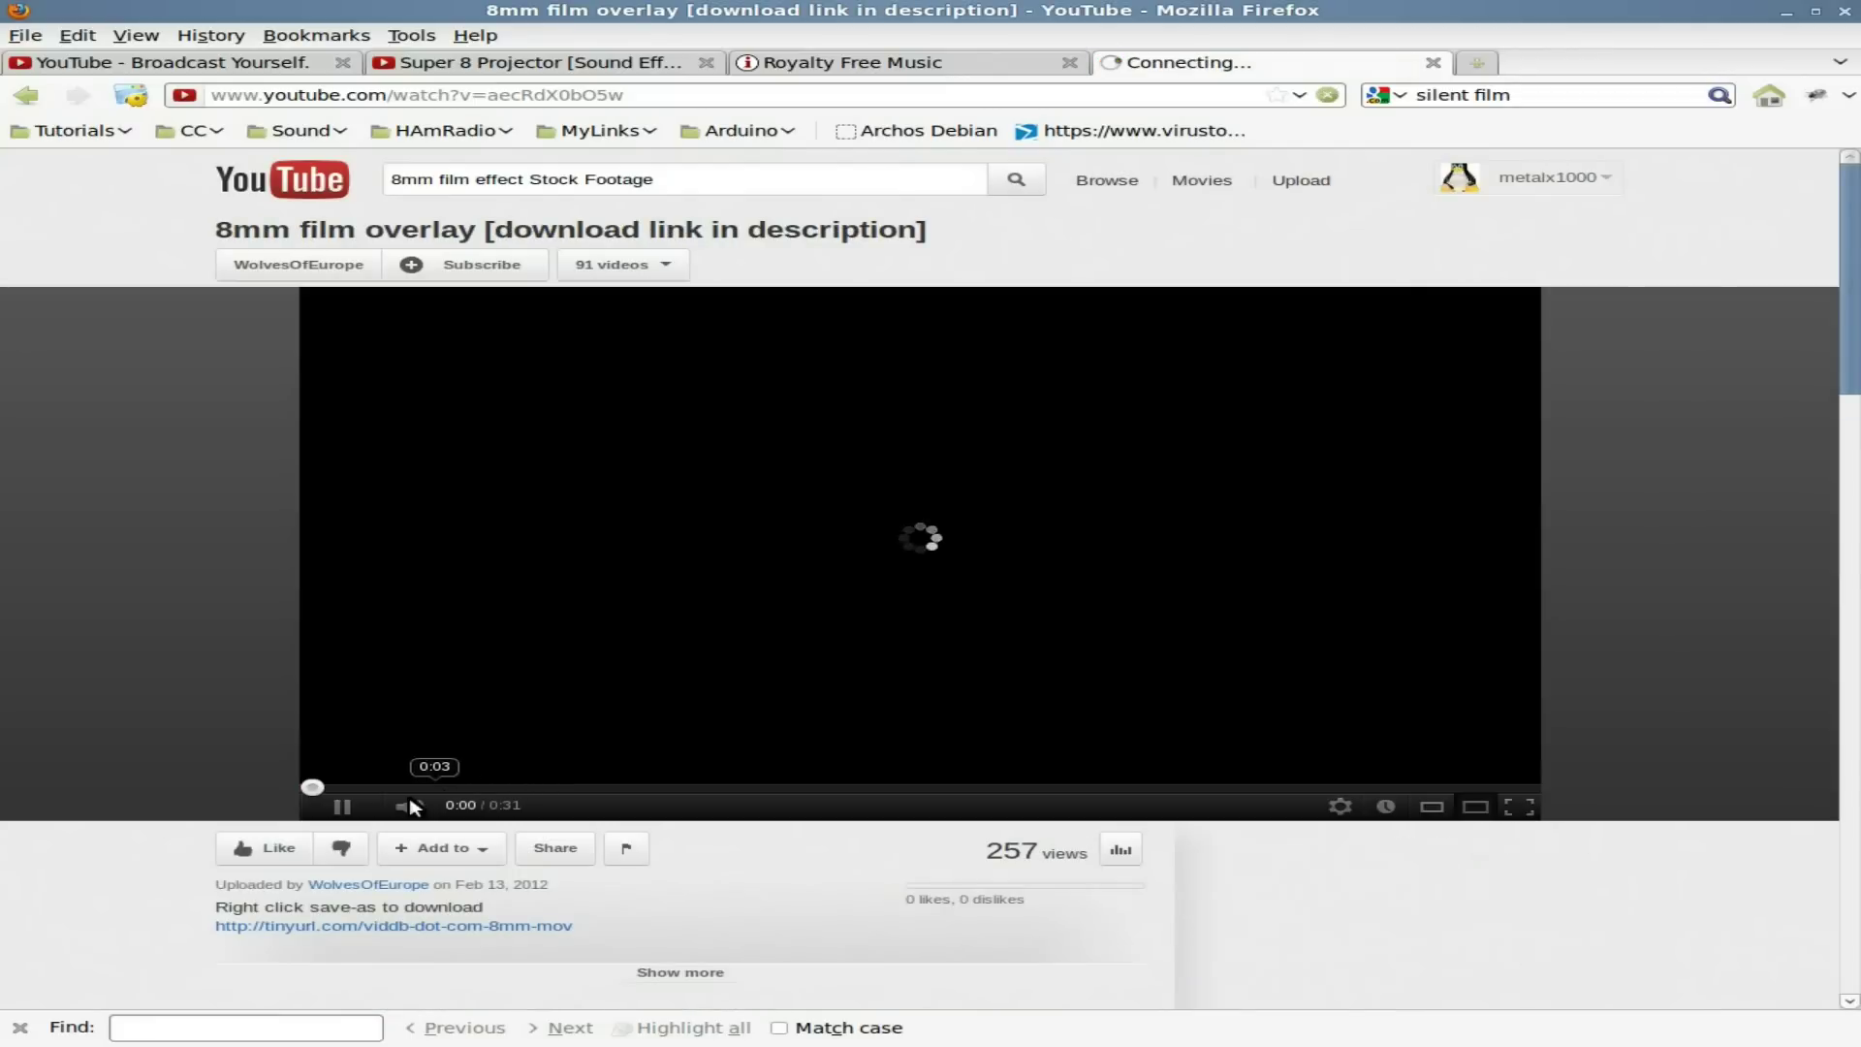
left_click(345, 806)
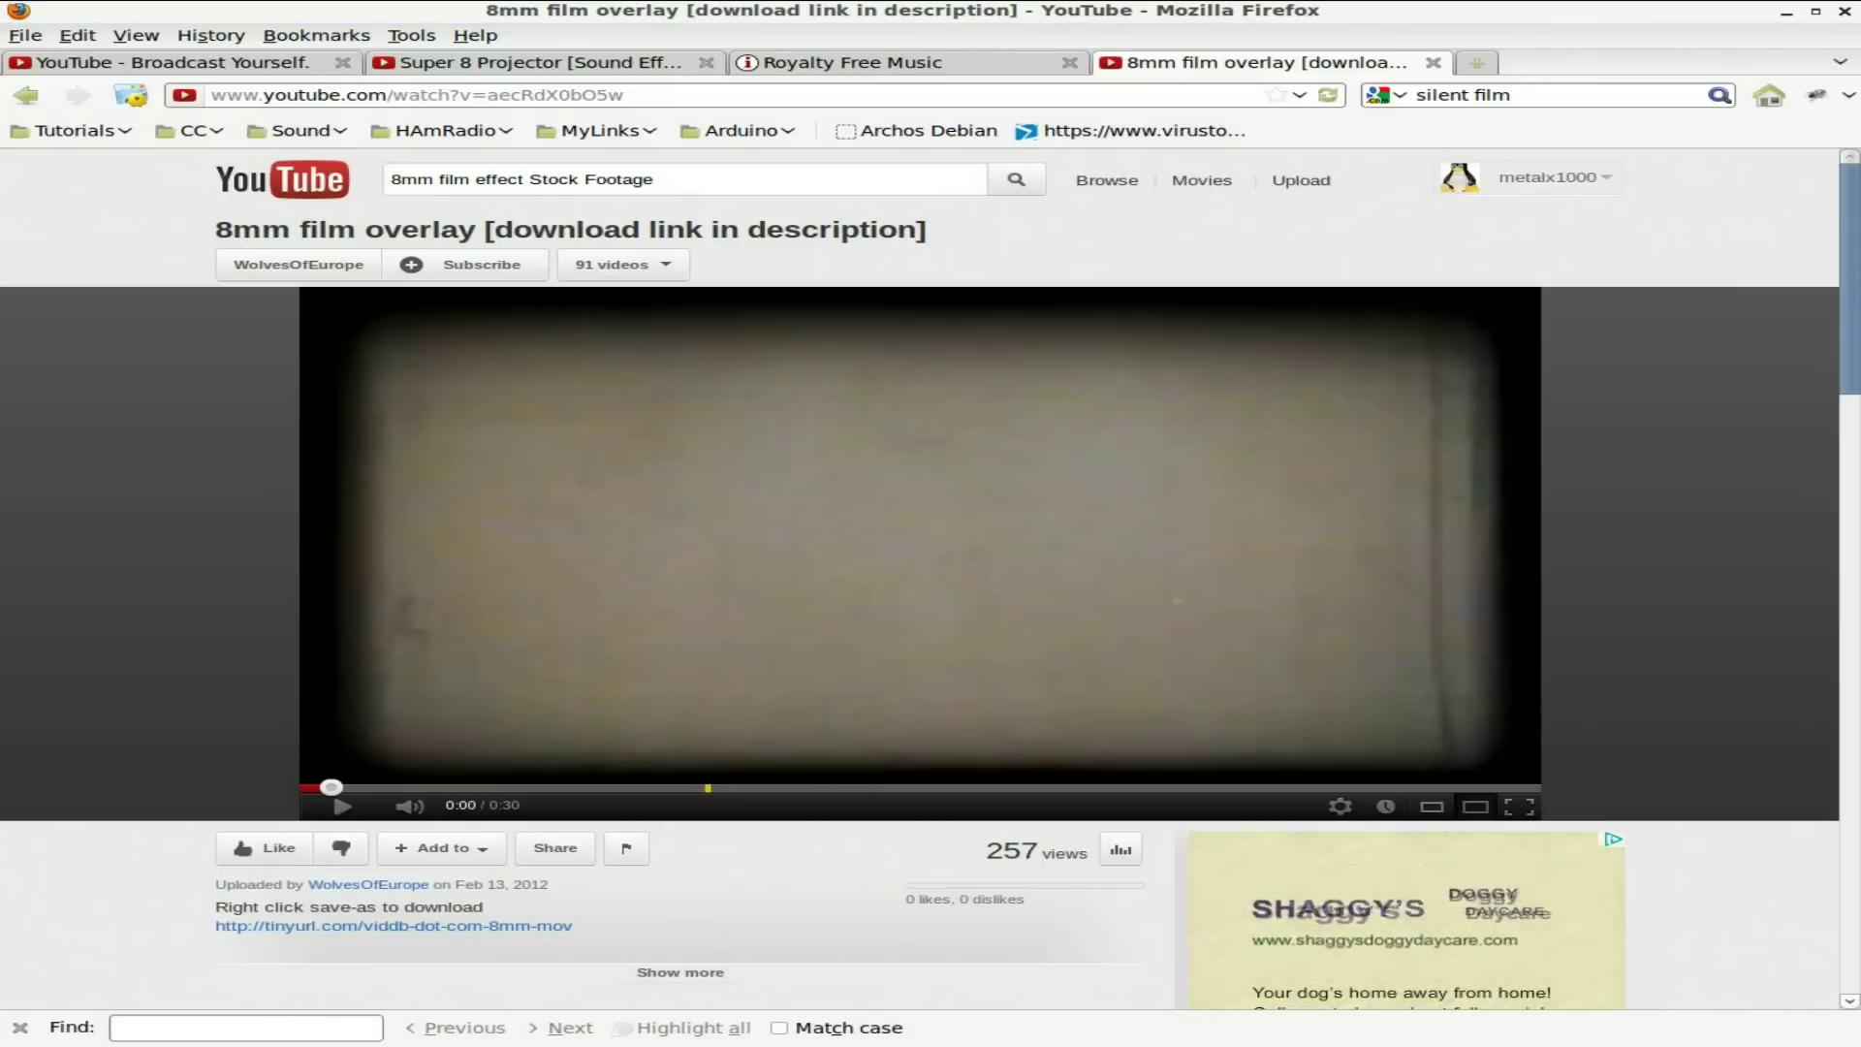
Step: Open a terminal in /tmp/fx and list its files
key("ctrl+alt+t")
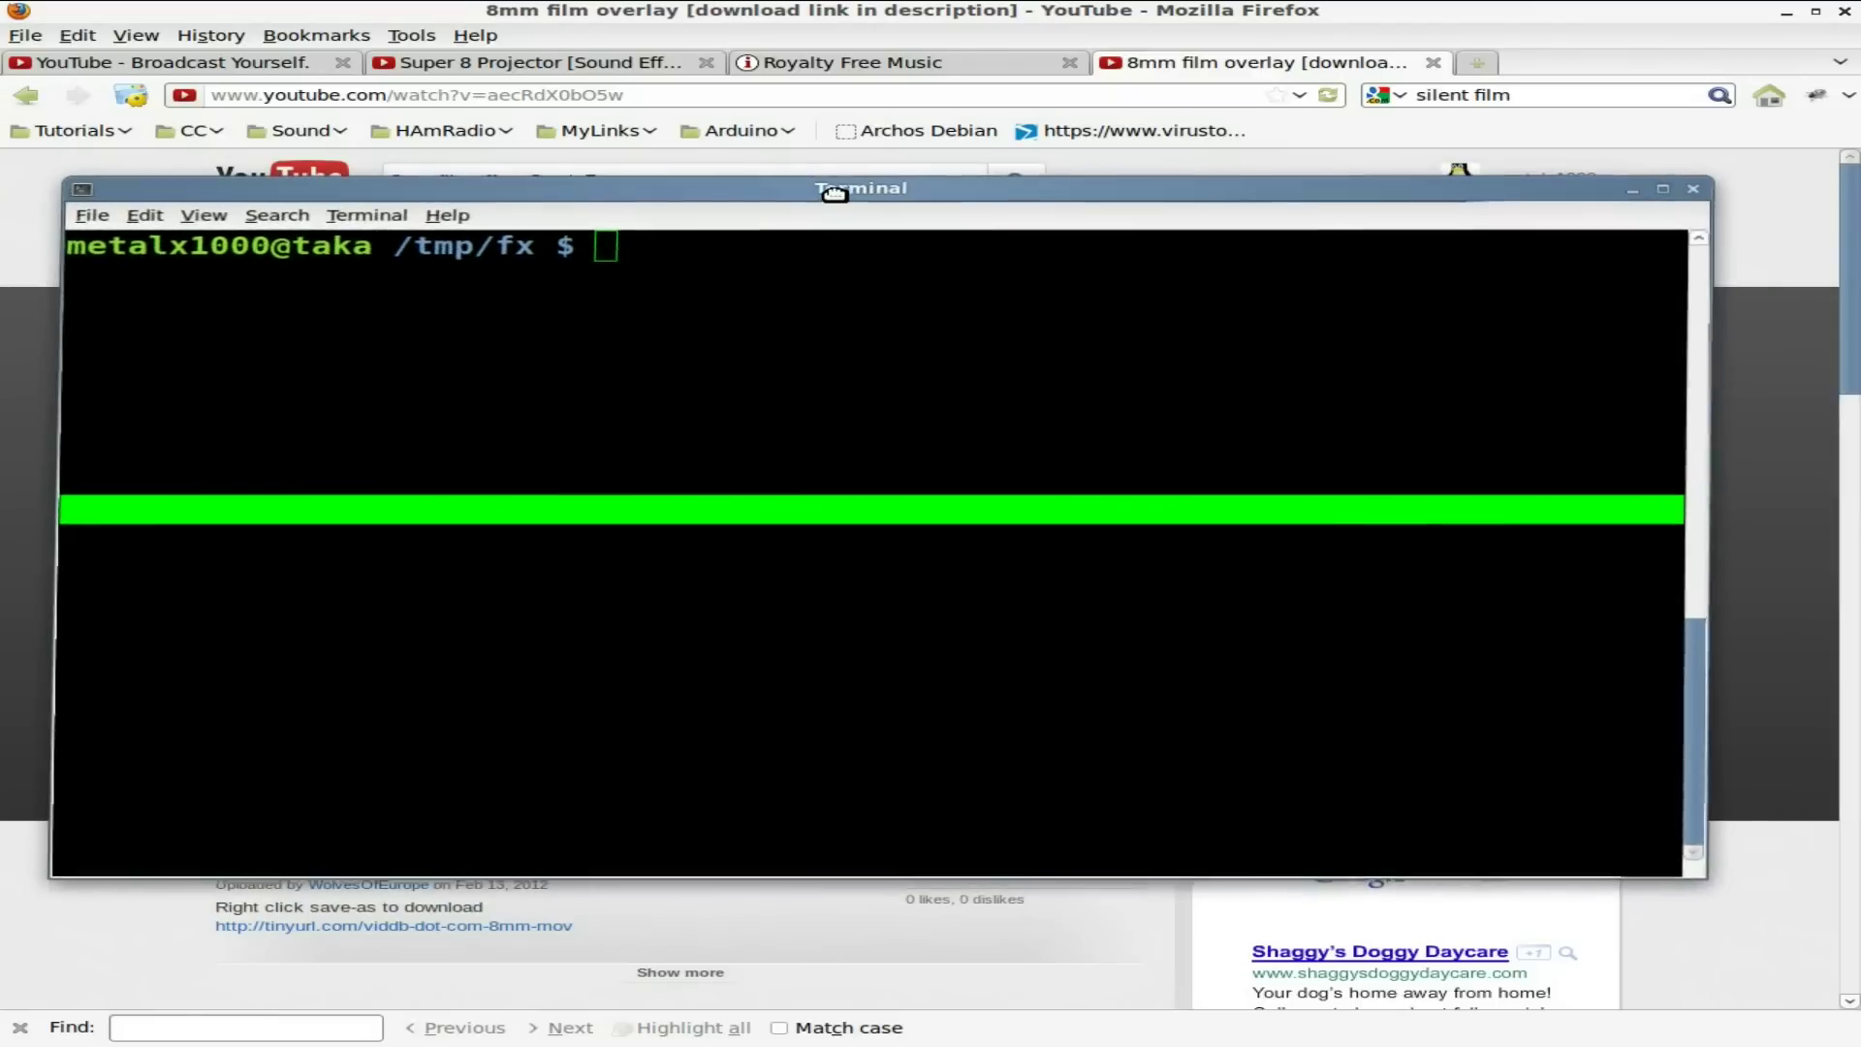
type("ls")
key("Return")
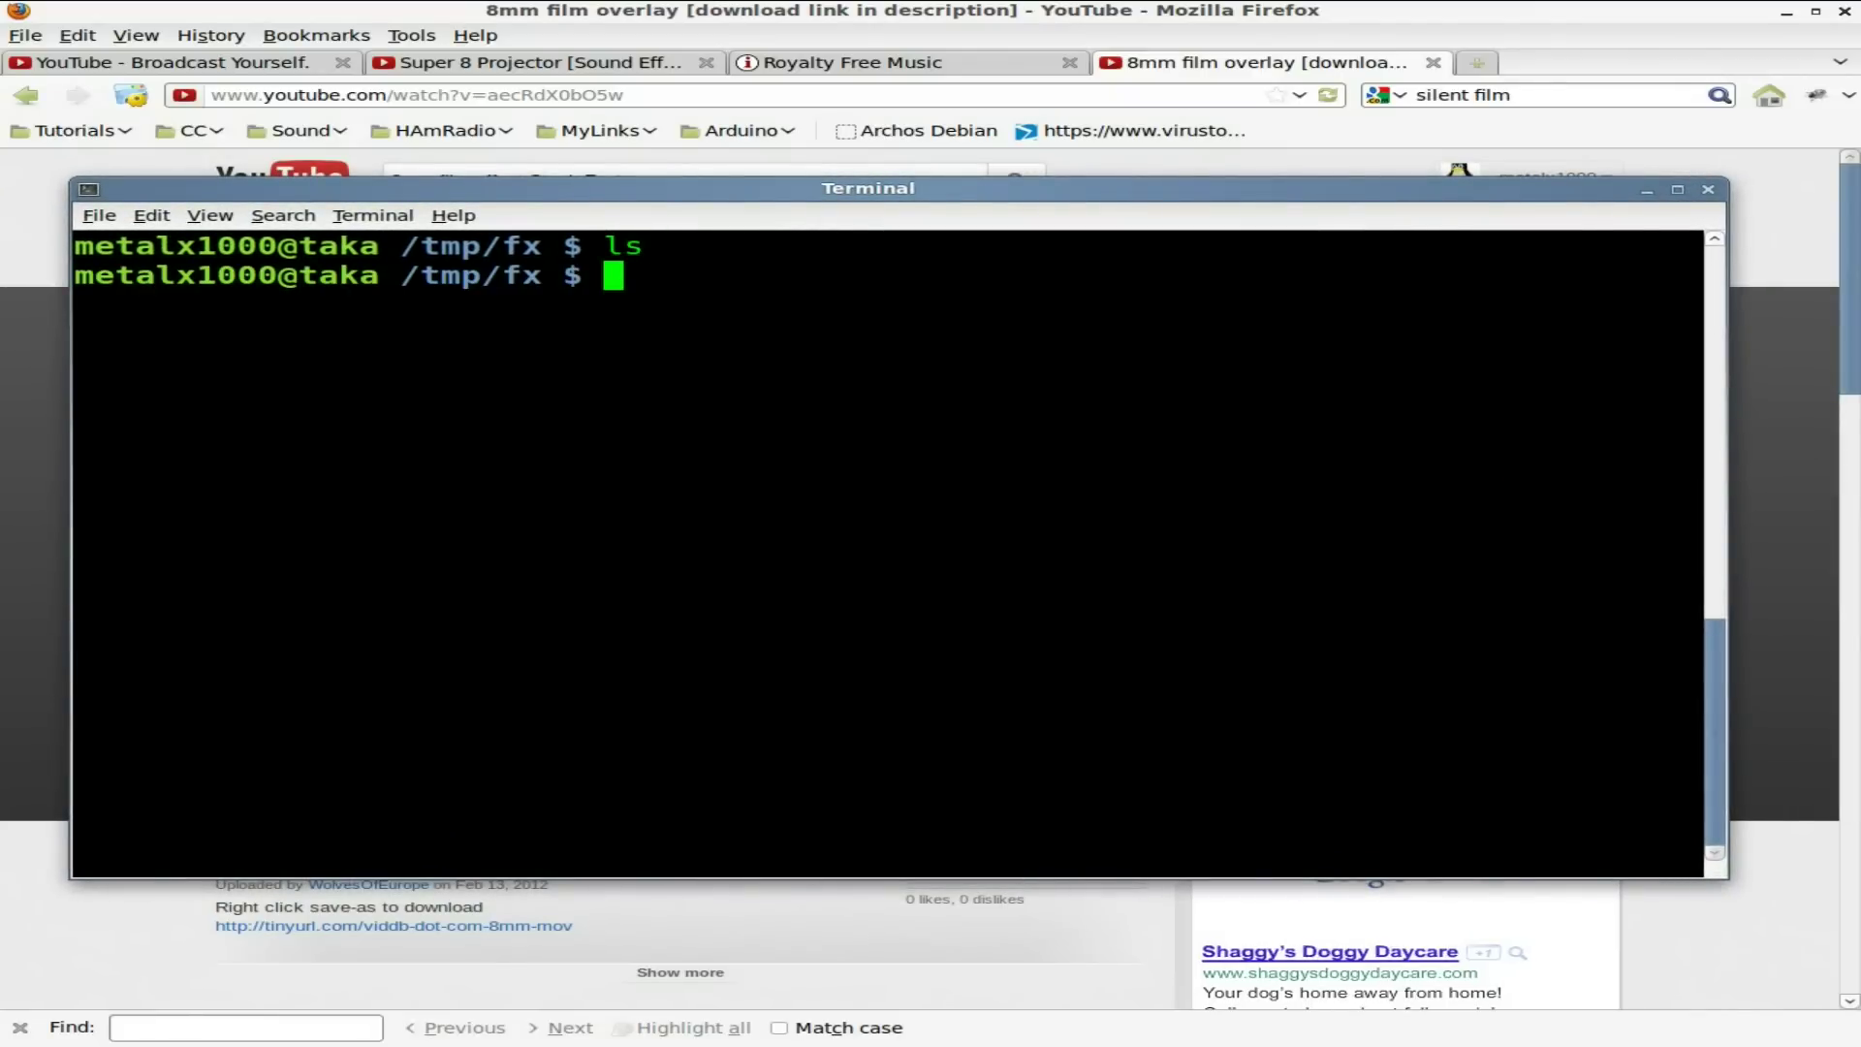
Step: Build a 'youtube-dl -tc' command with the overlay video's URL in quotes
type("youtube-dl ")
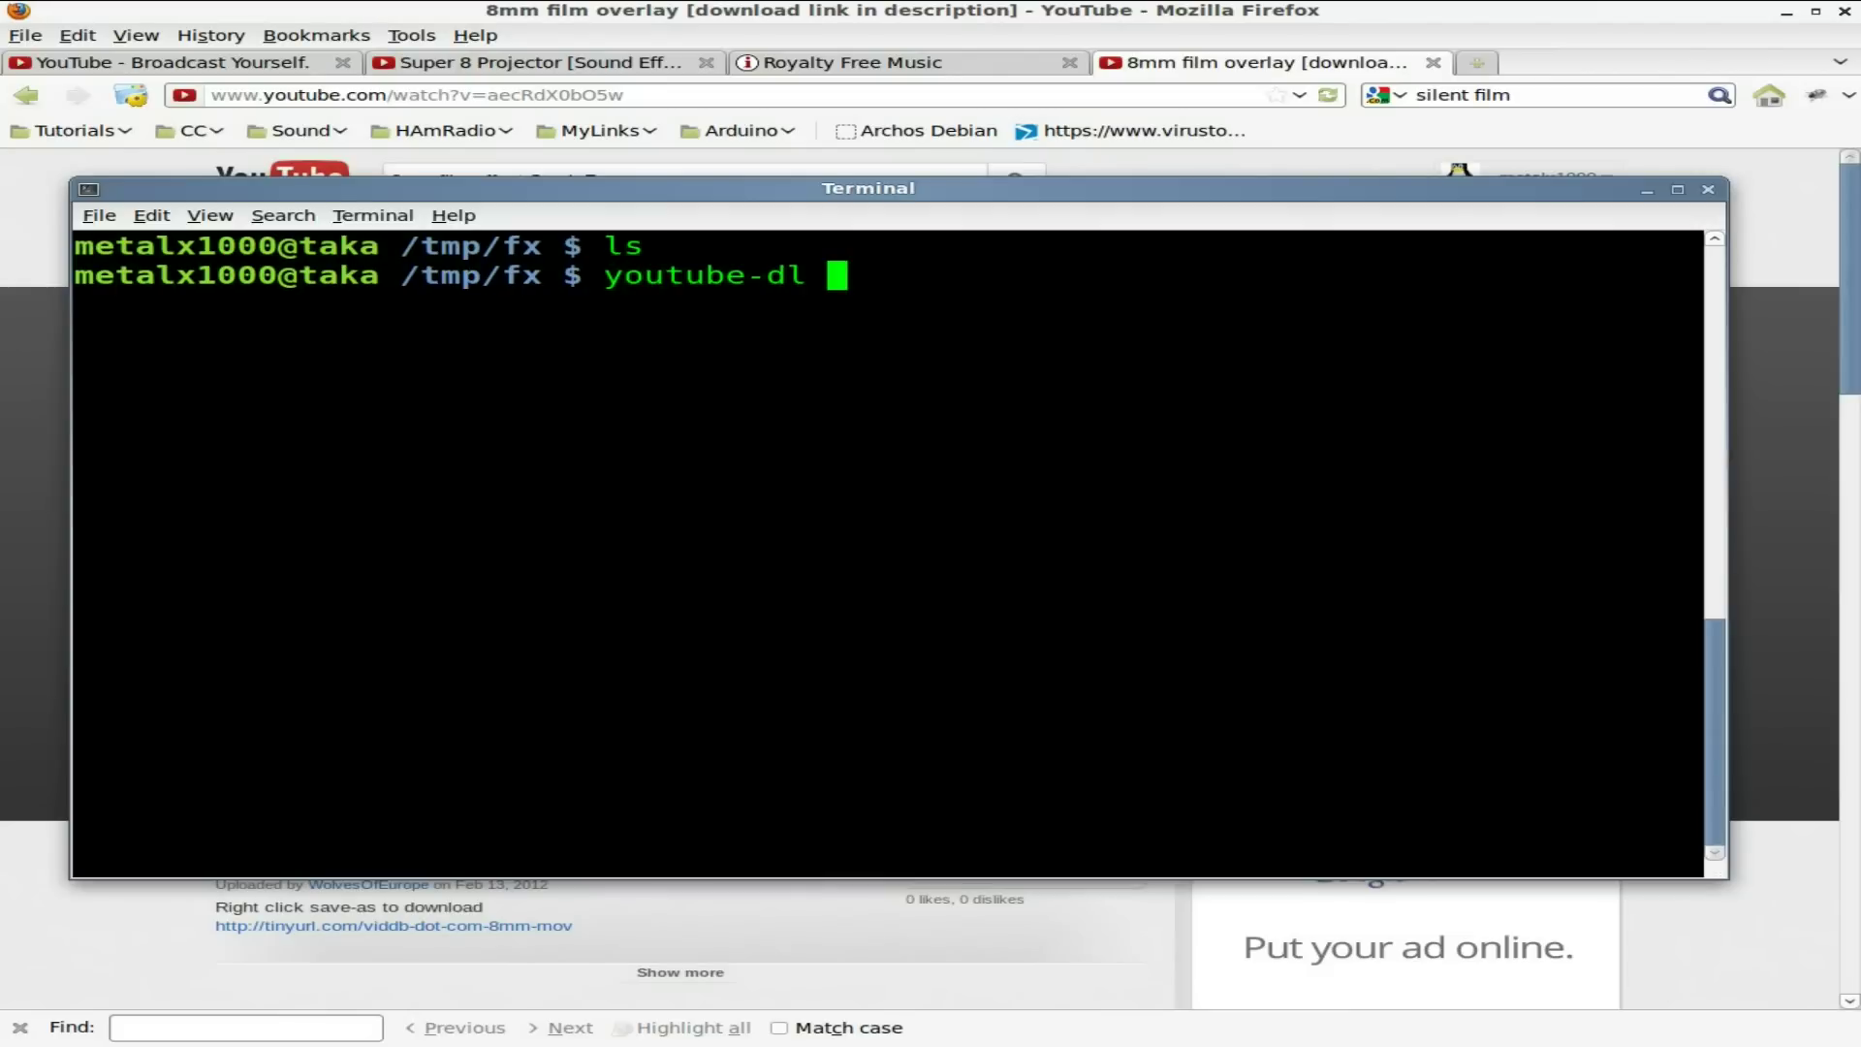
type("-tc")
left_click(683, 97)
left_click_drag(625, 95, 172, 94)
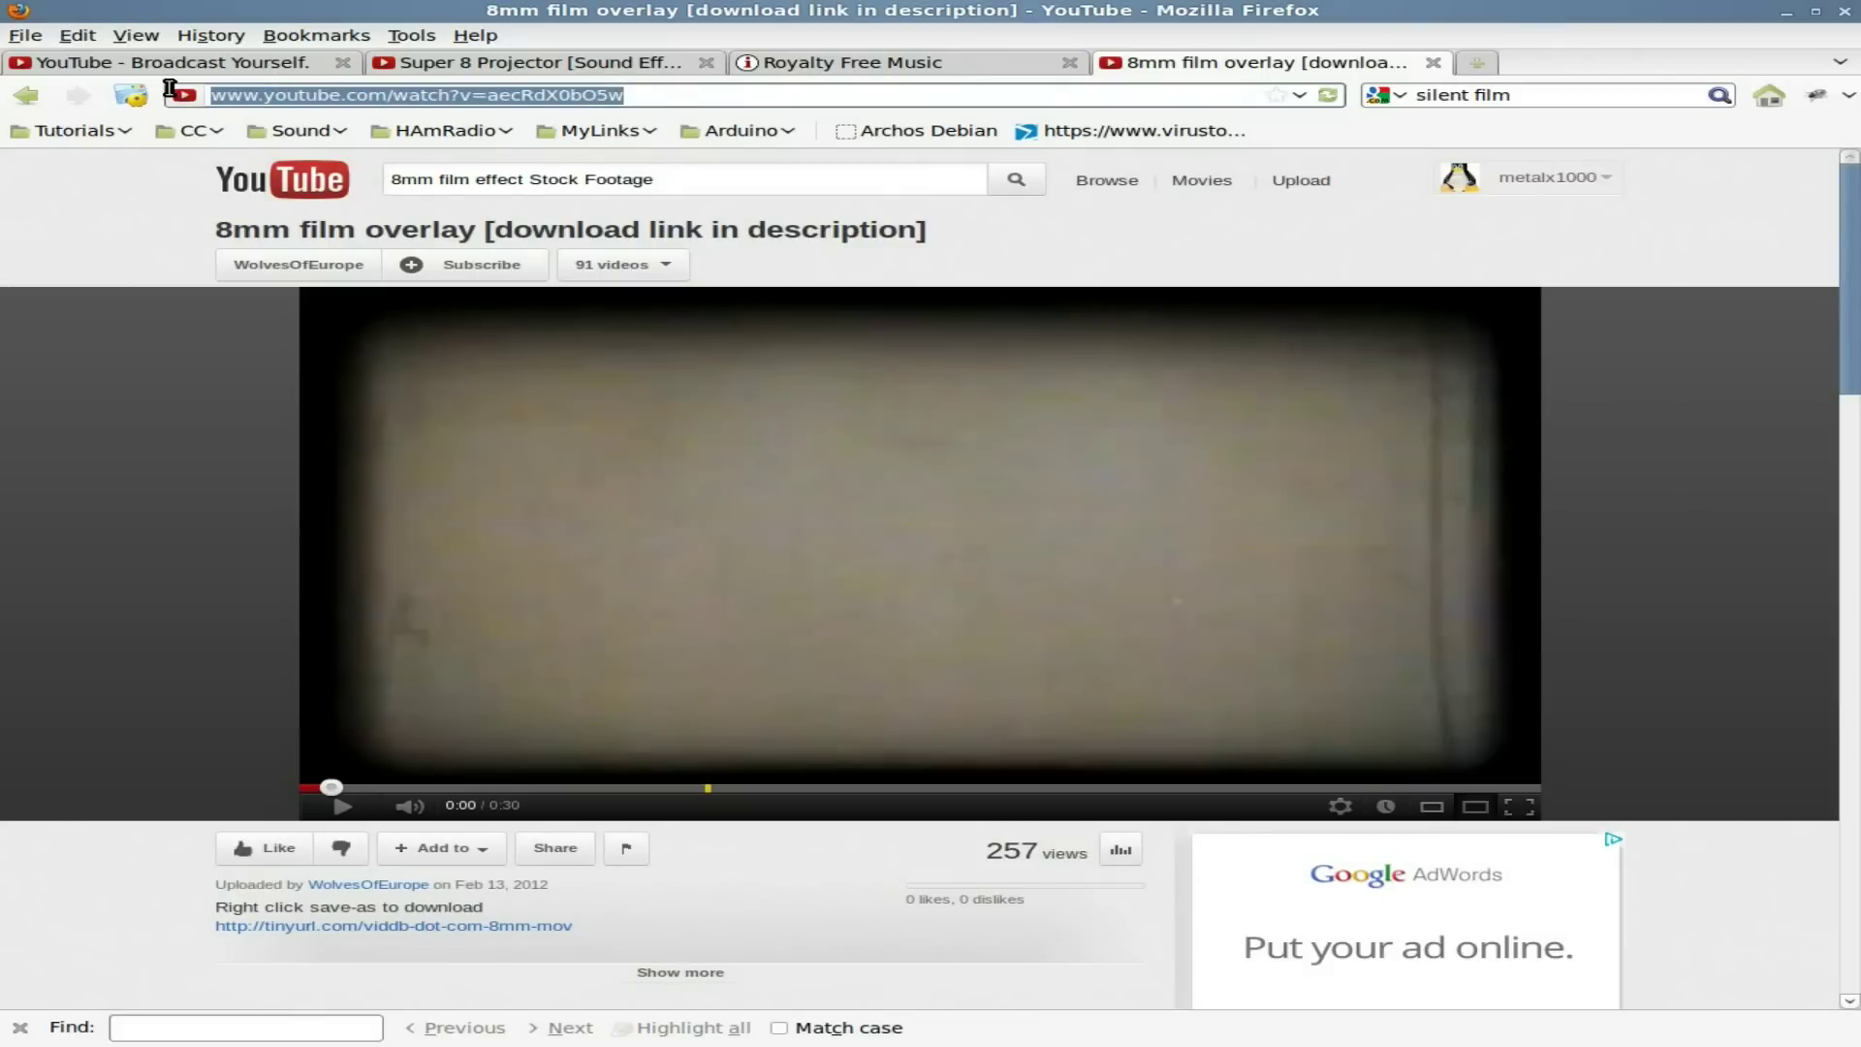
key("alt+Tab")
type("\"")
middle_click(940, 317)
type("\"")
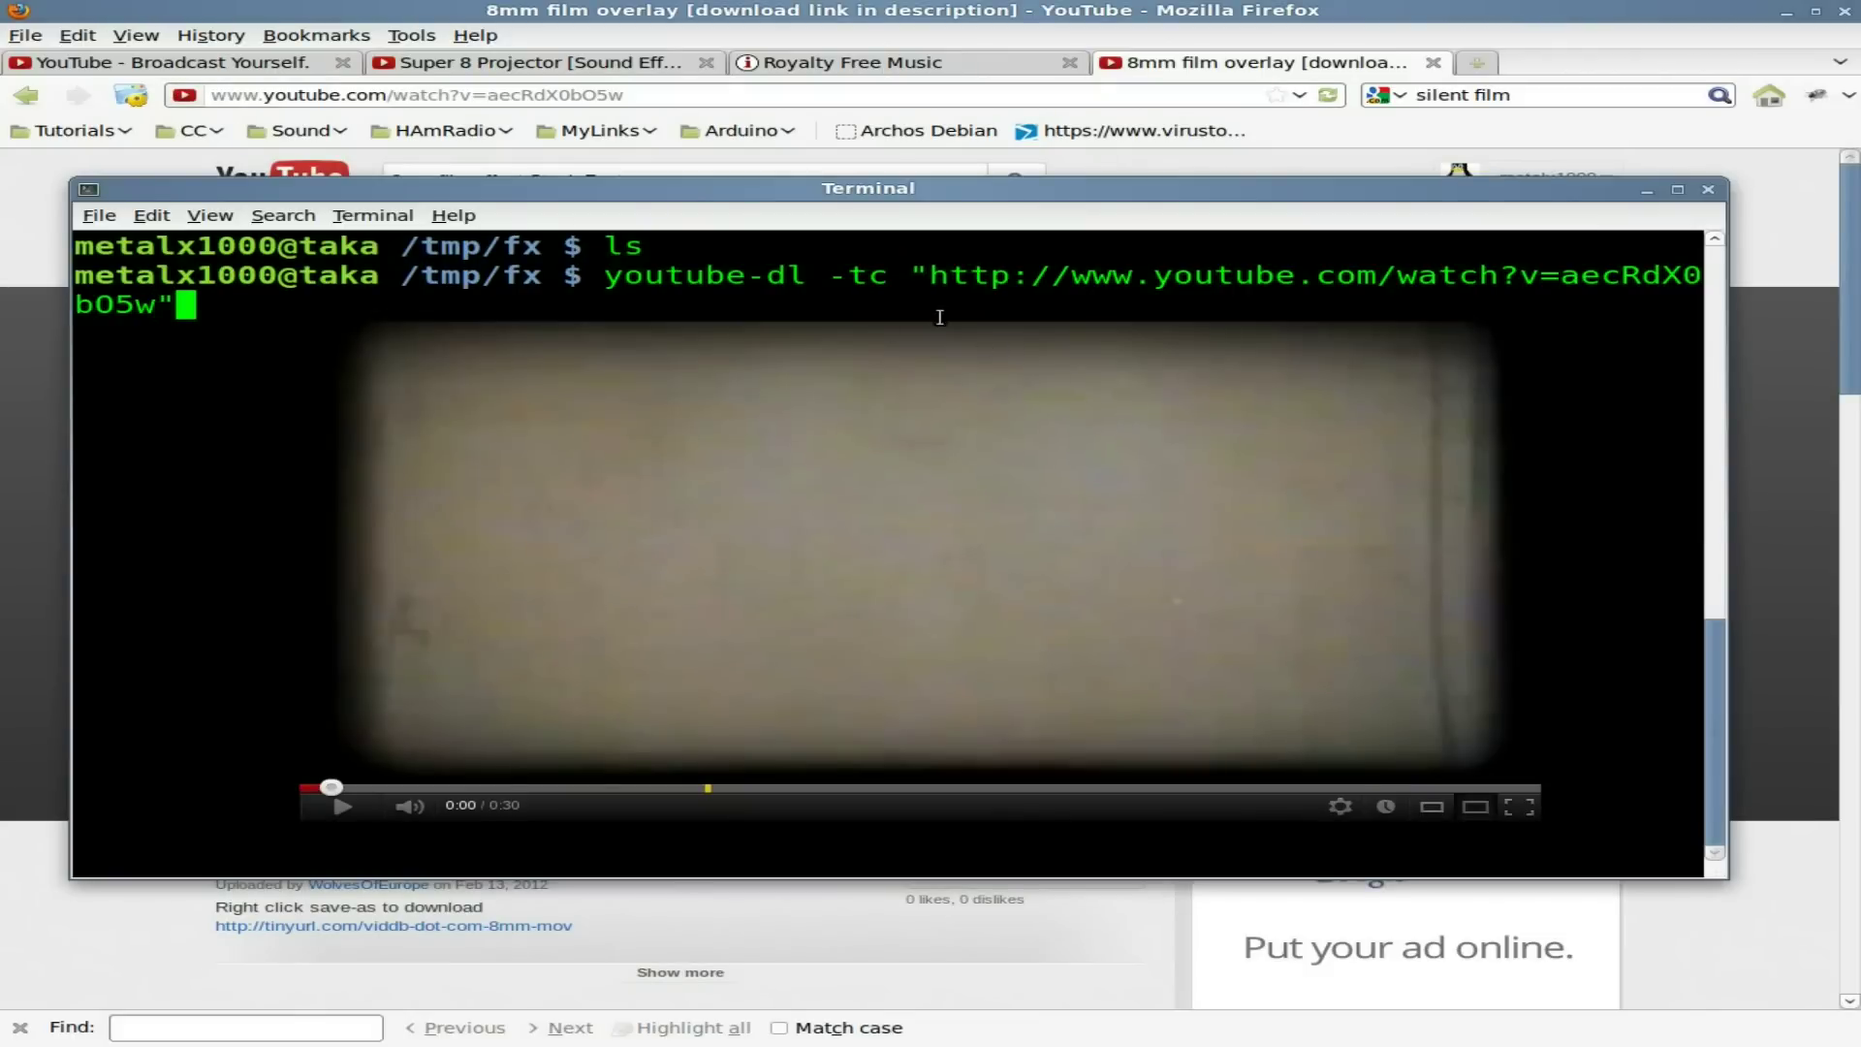
Step: Run the download of the overlay webm into /tmp/fx and hide the terminal
left_click_drag(846, 277, 861, 278)
double_click(897, 316)
key("Return")
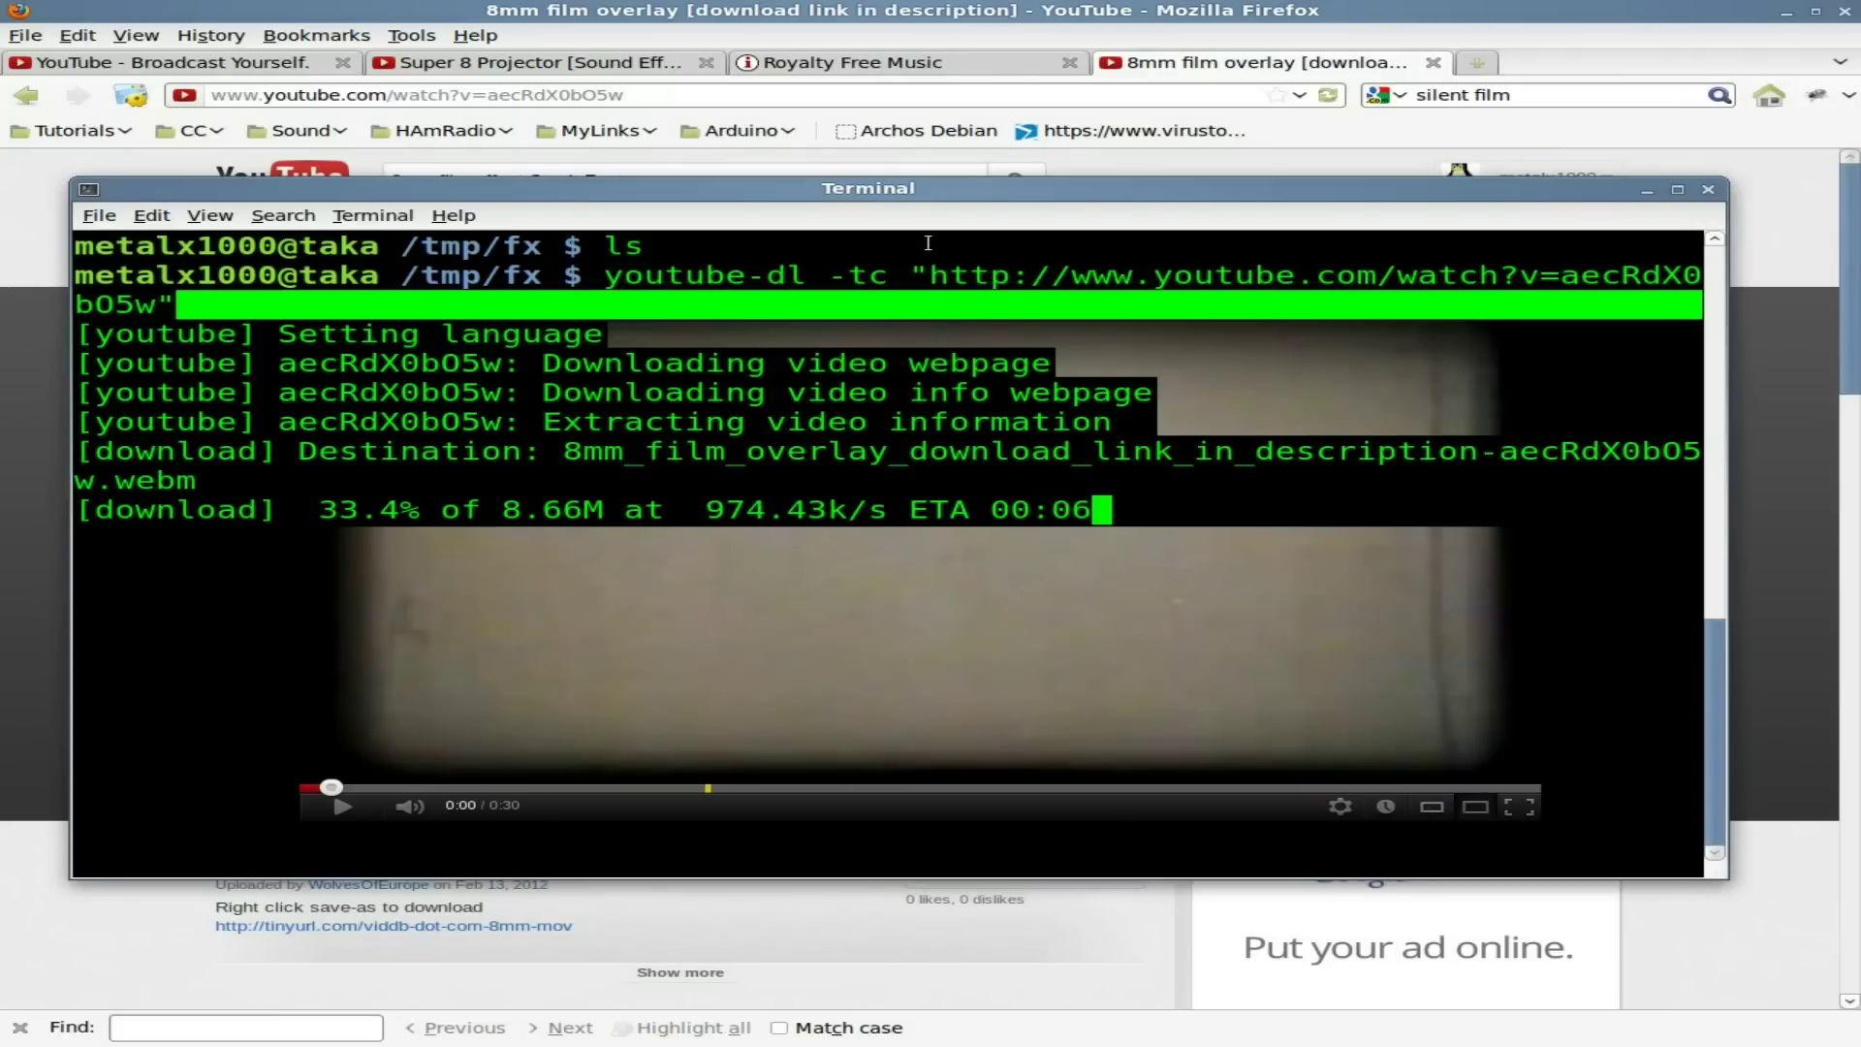
key("alt+F9")
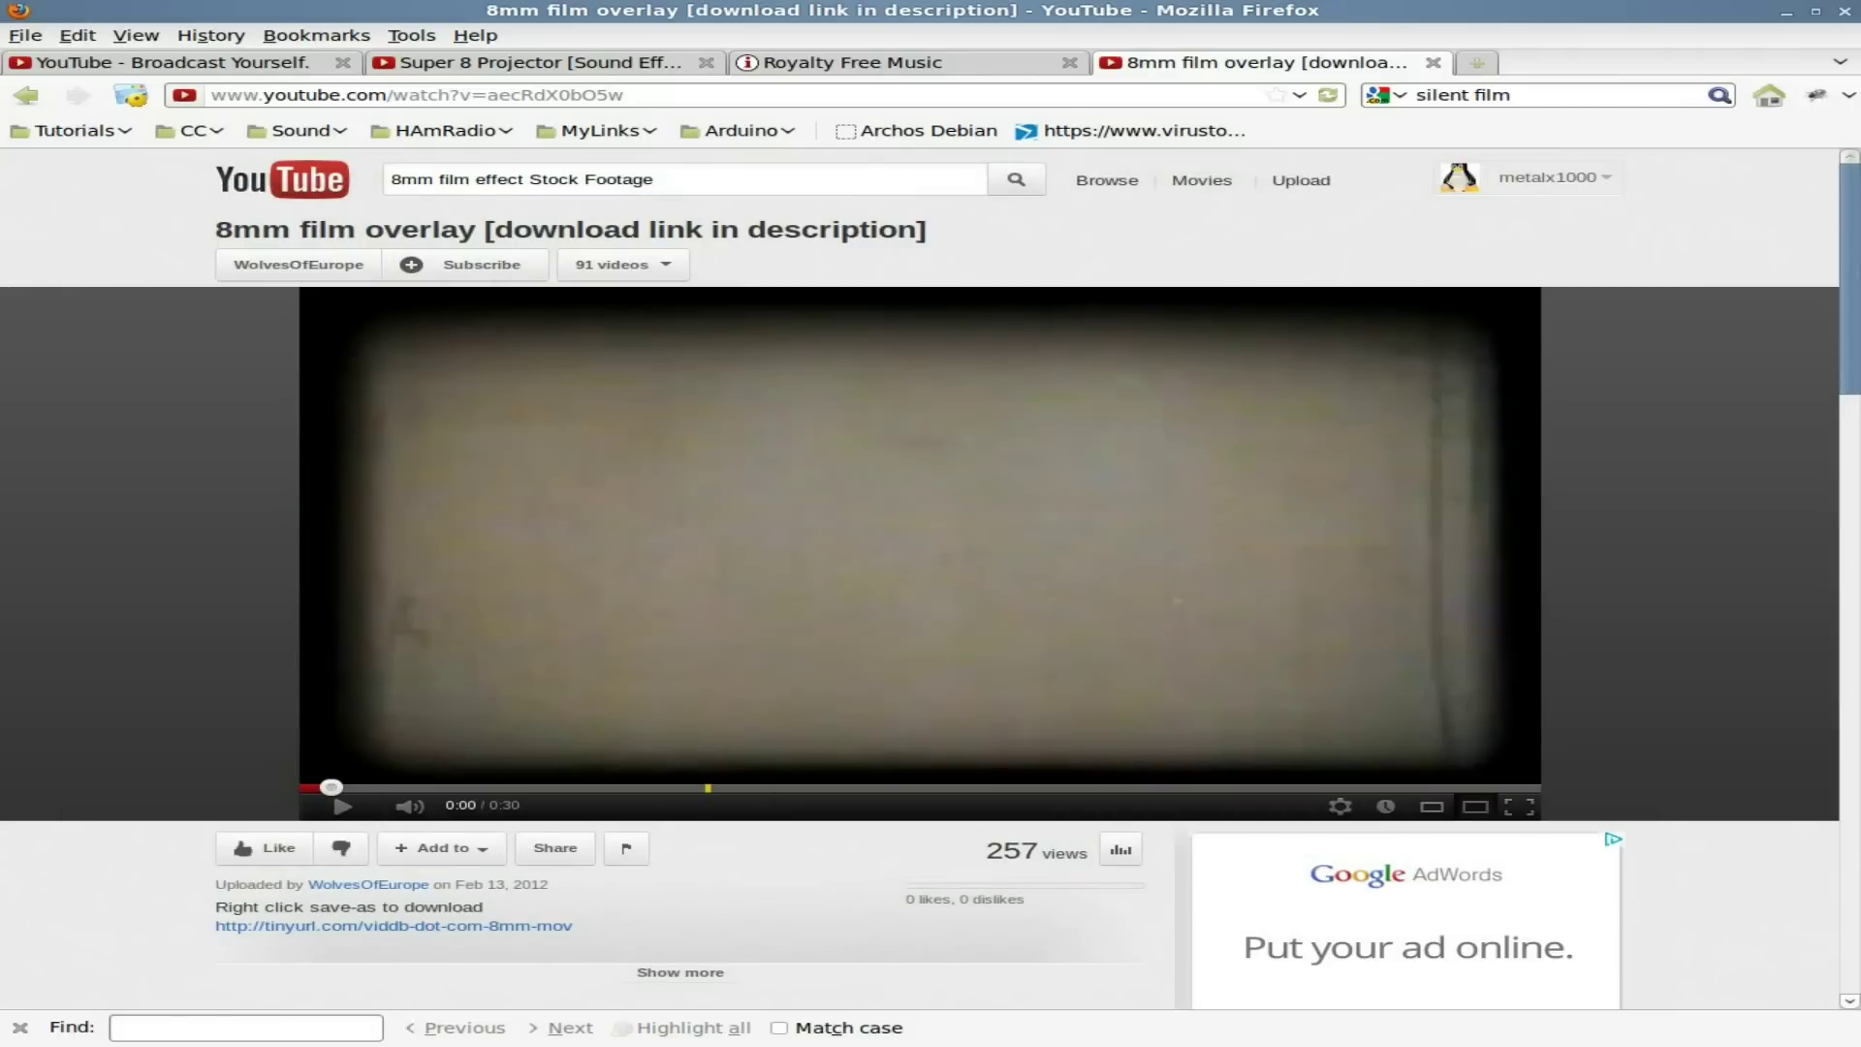
Step: Import the downloaded 8mm film overlay webm from /tmp/fx into the Kdenlive project
key("alt+Tab")
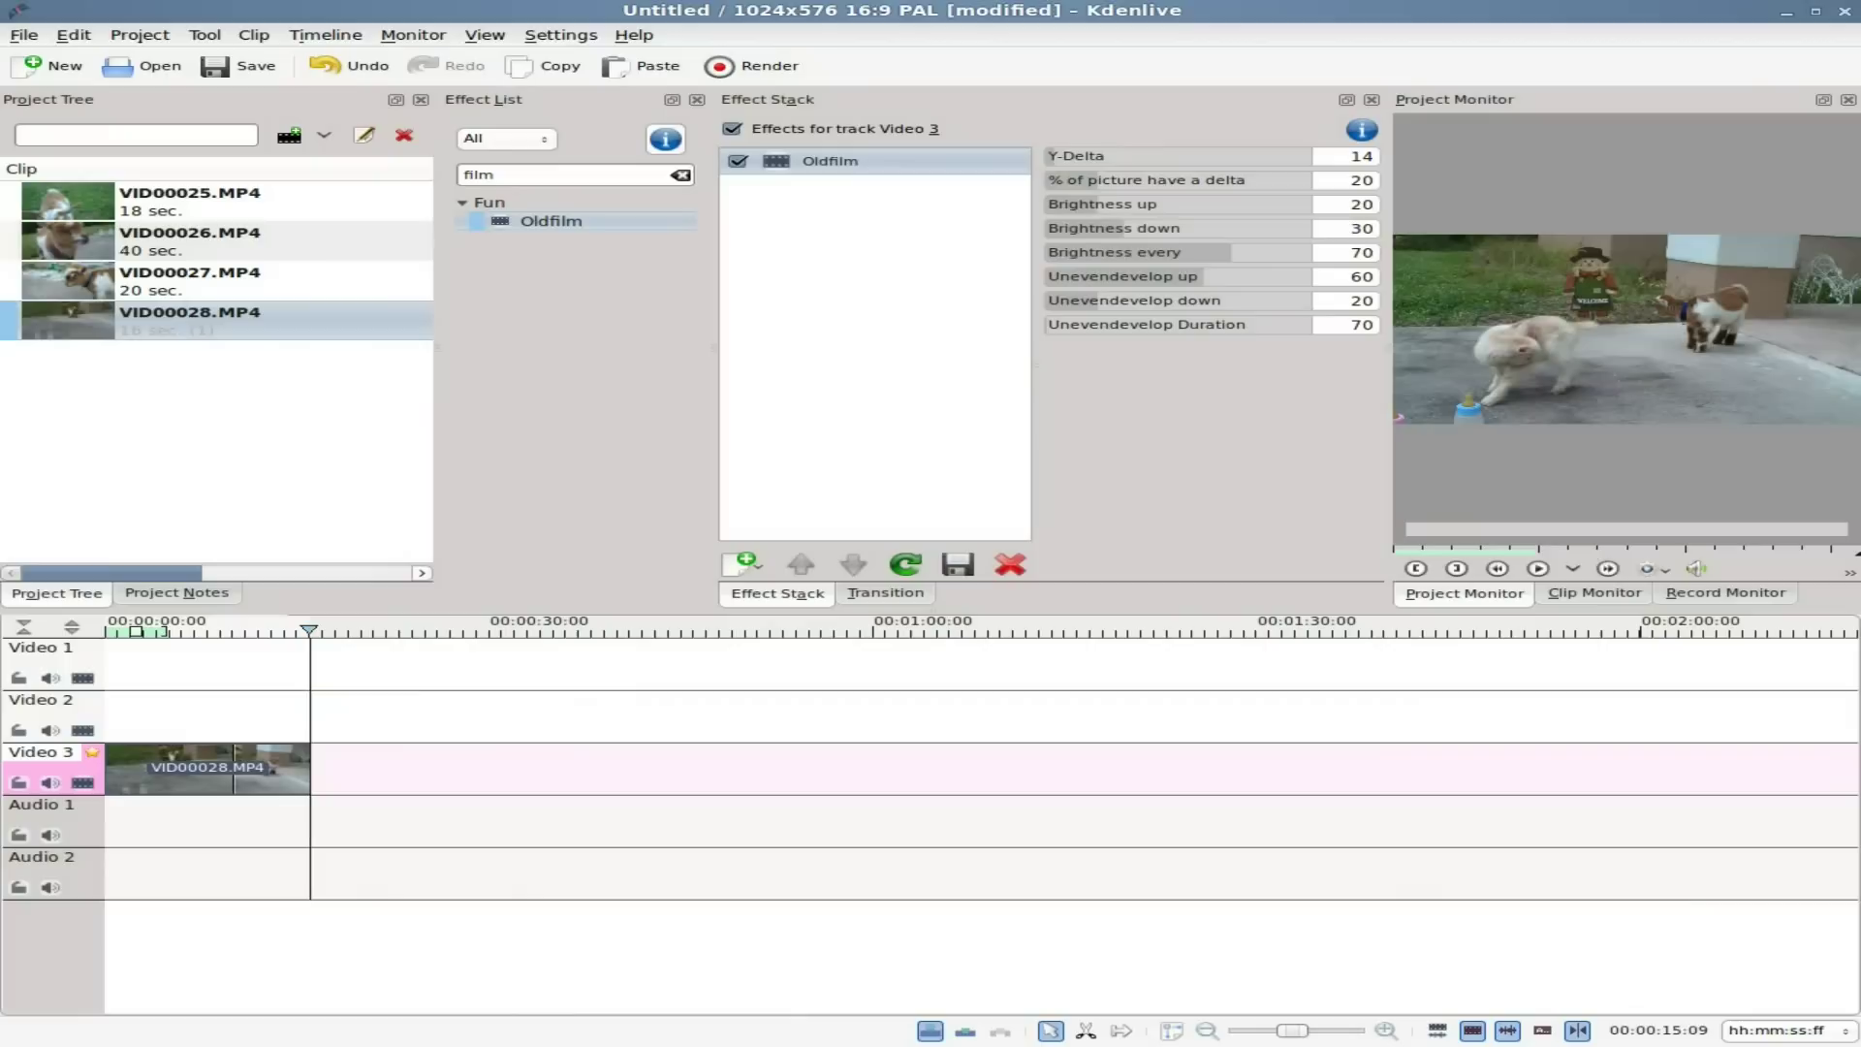
left_click(289, 135)
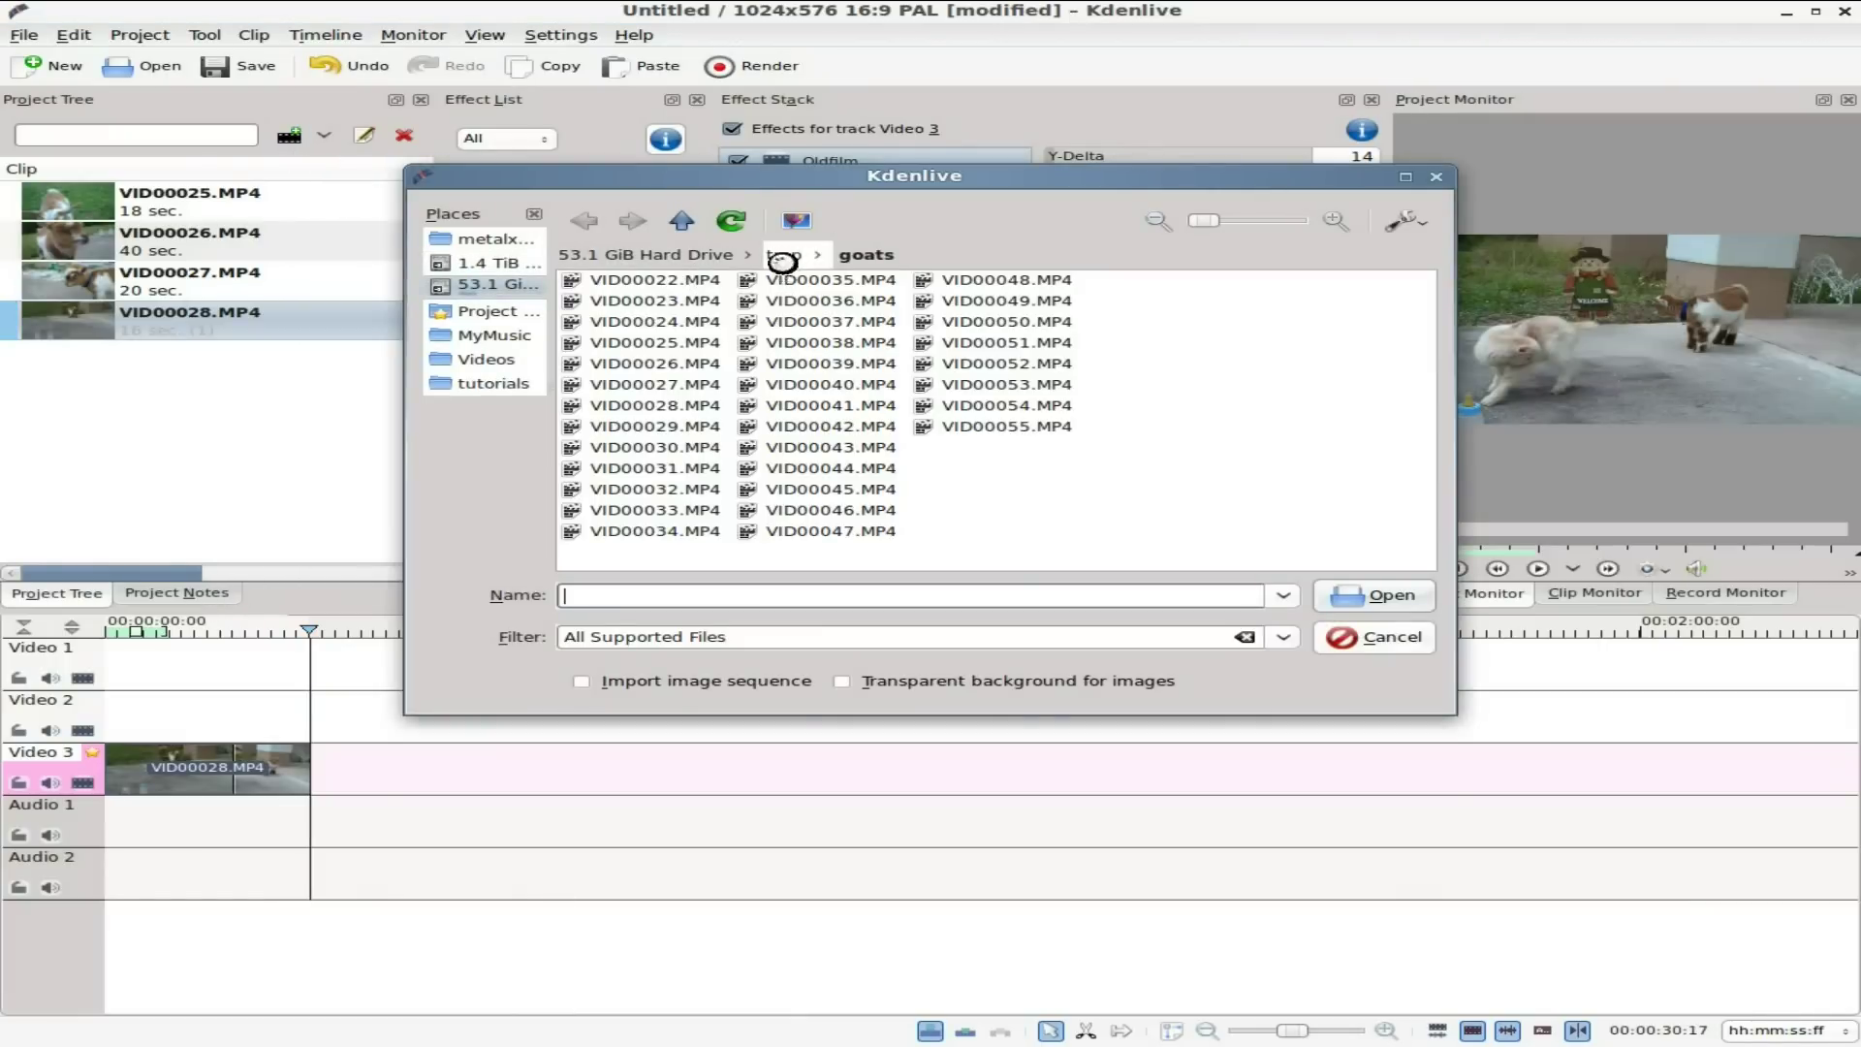
left_click(782, 255)
left_click(584, 344)
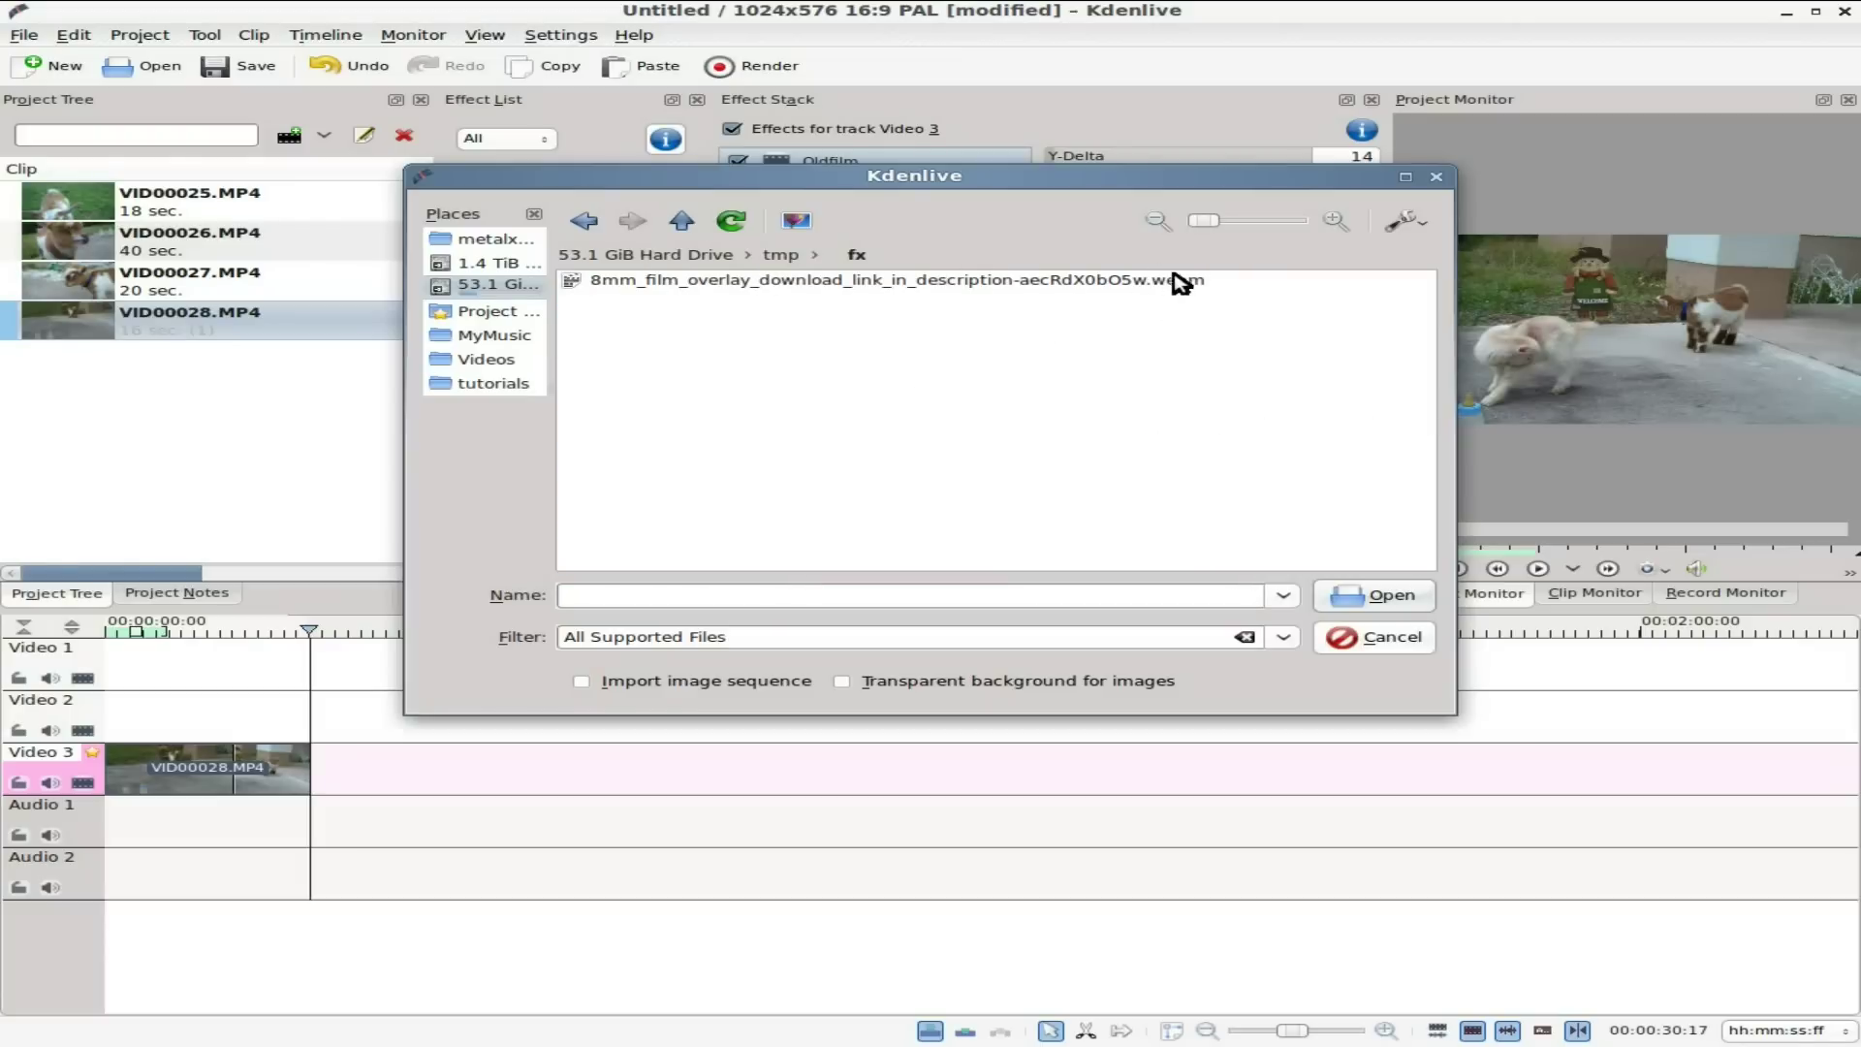
left_click(993, 283)
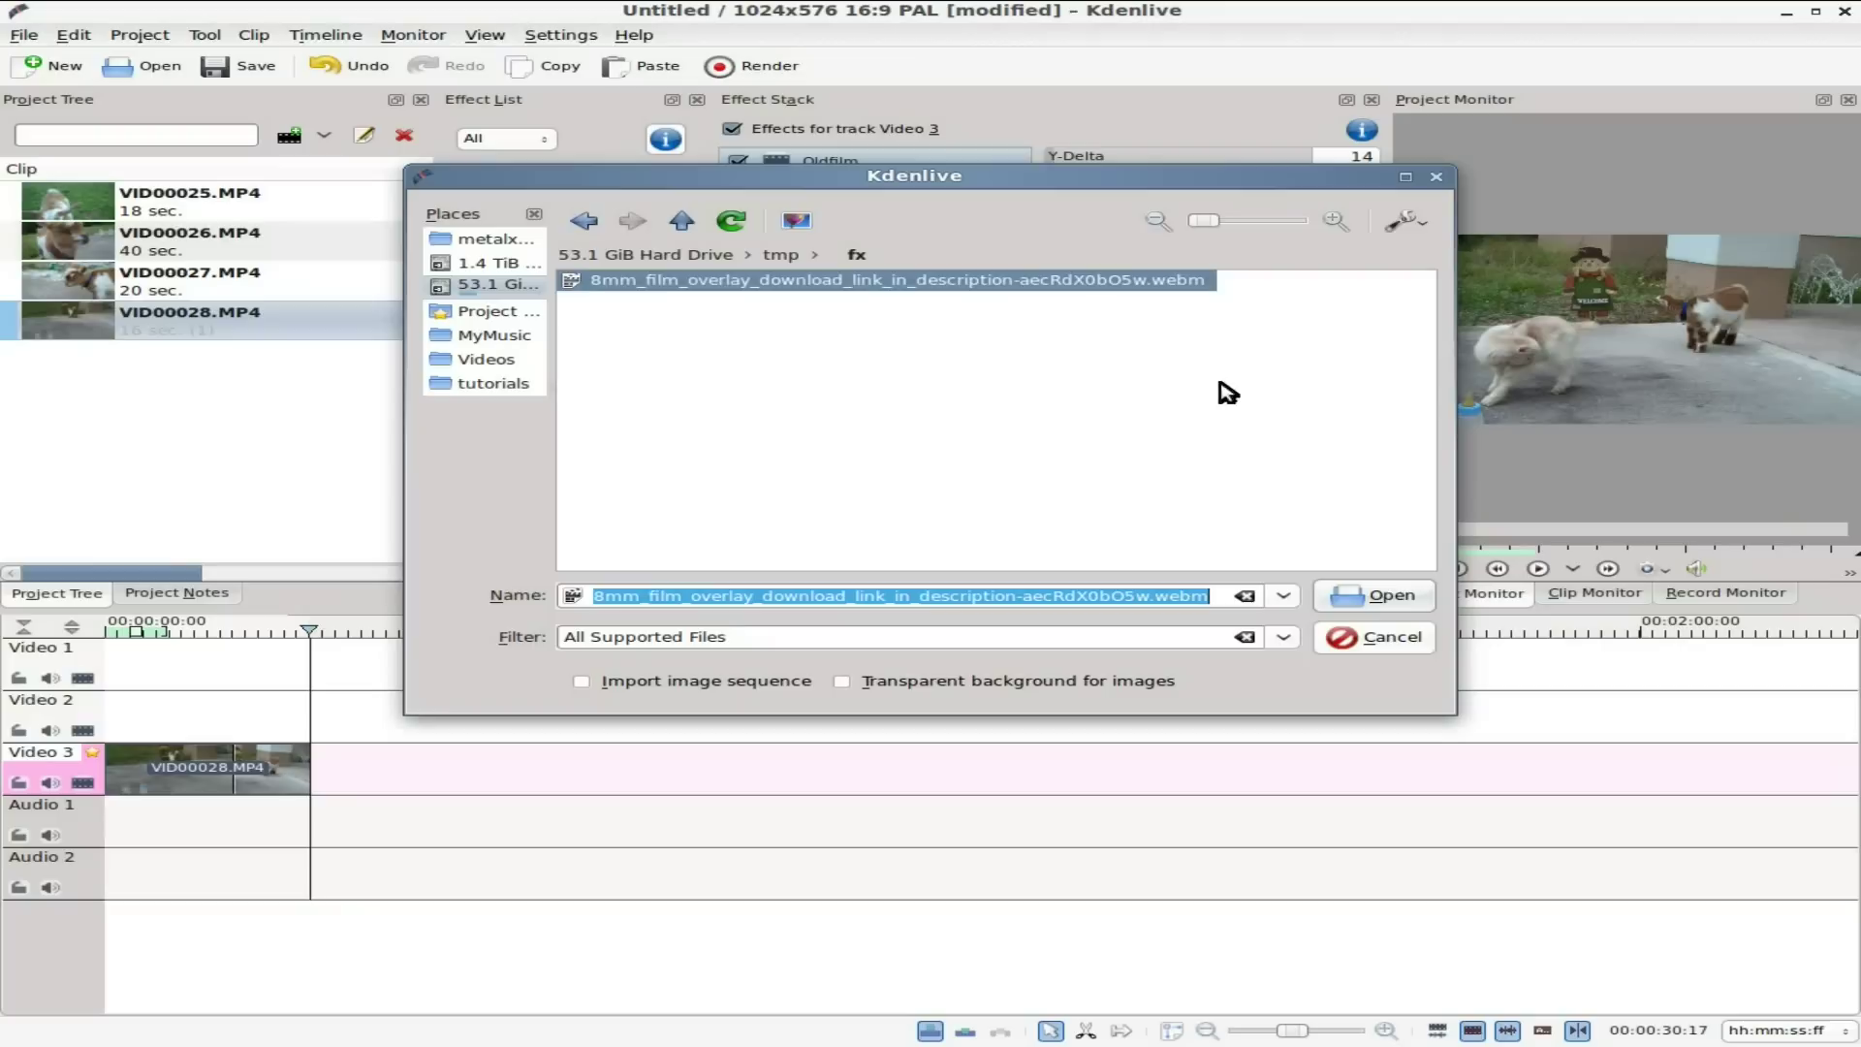
left_click(1405, 597)
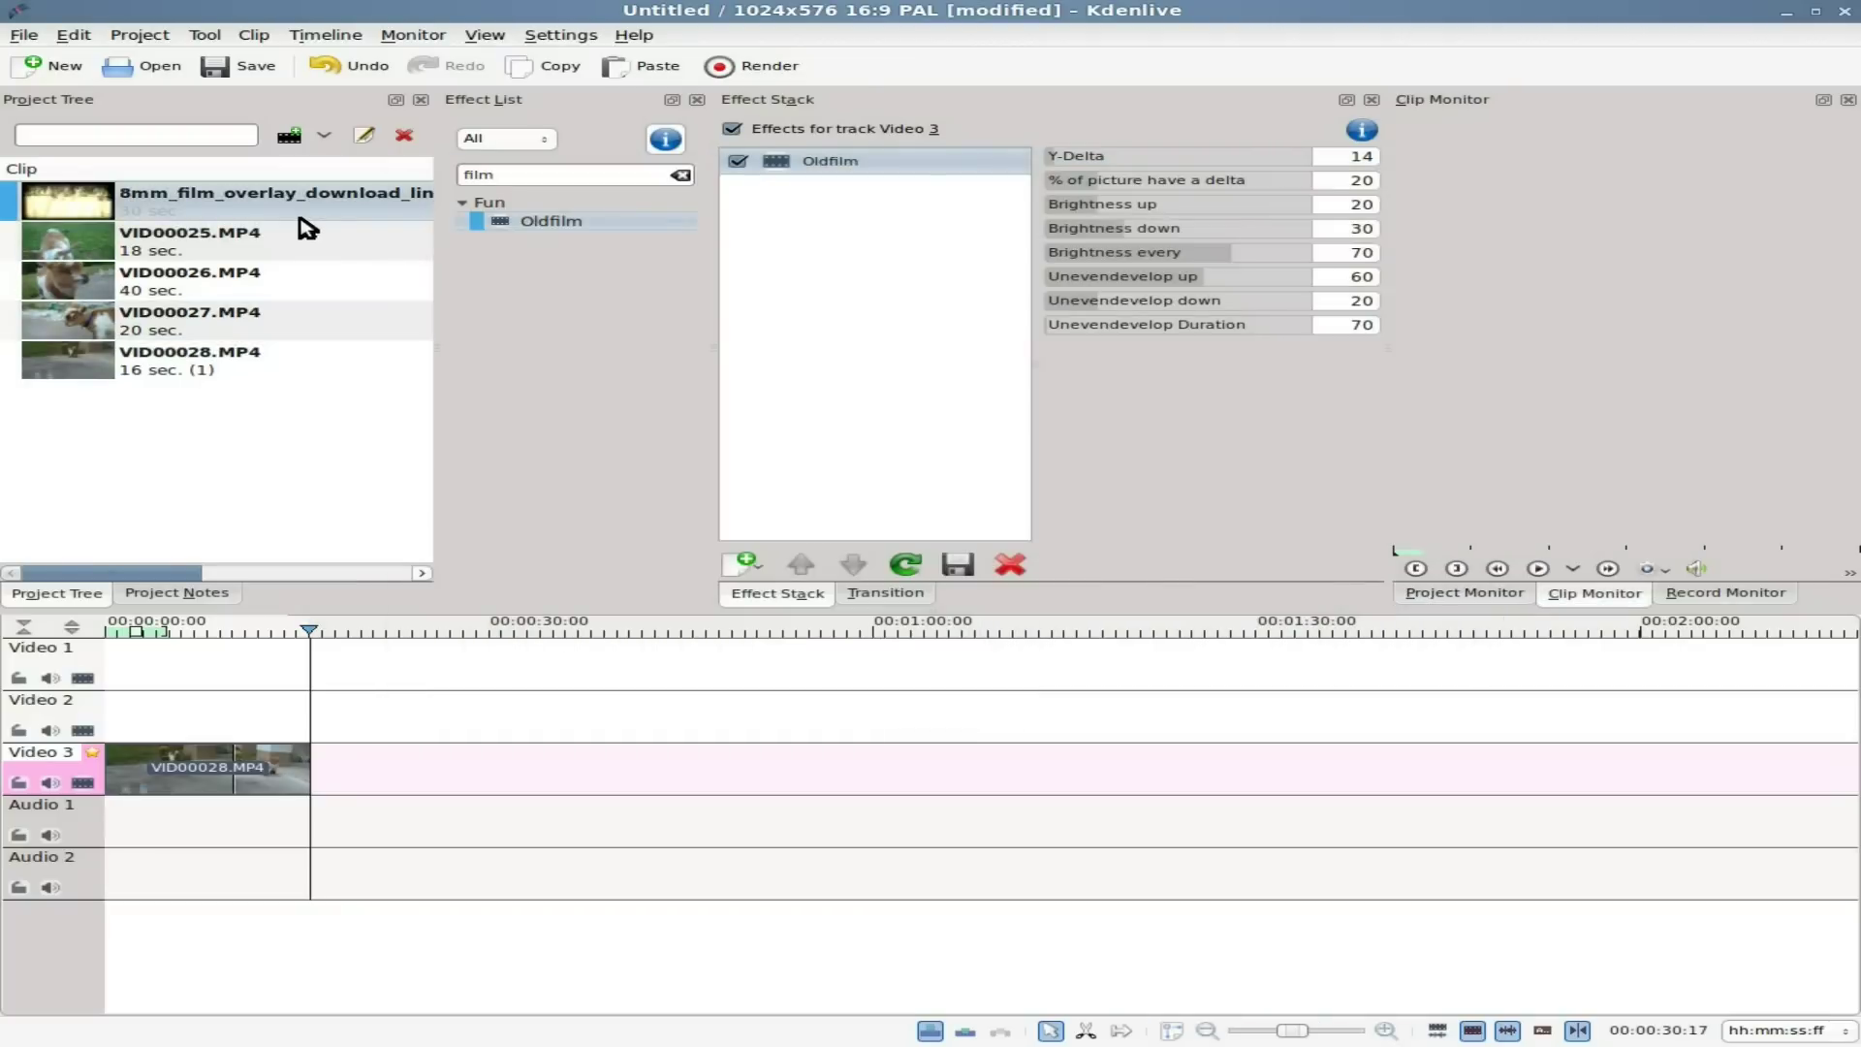
Step: Place the overlay at the start of Video 2, preview, and trim it to end with VID00028
left_click_drag(233, 210, 145, 727)
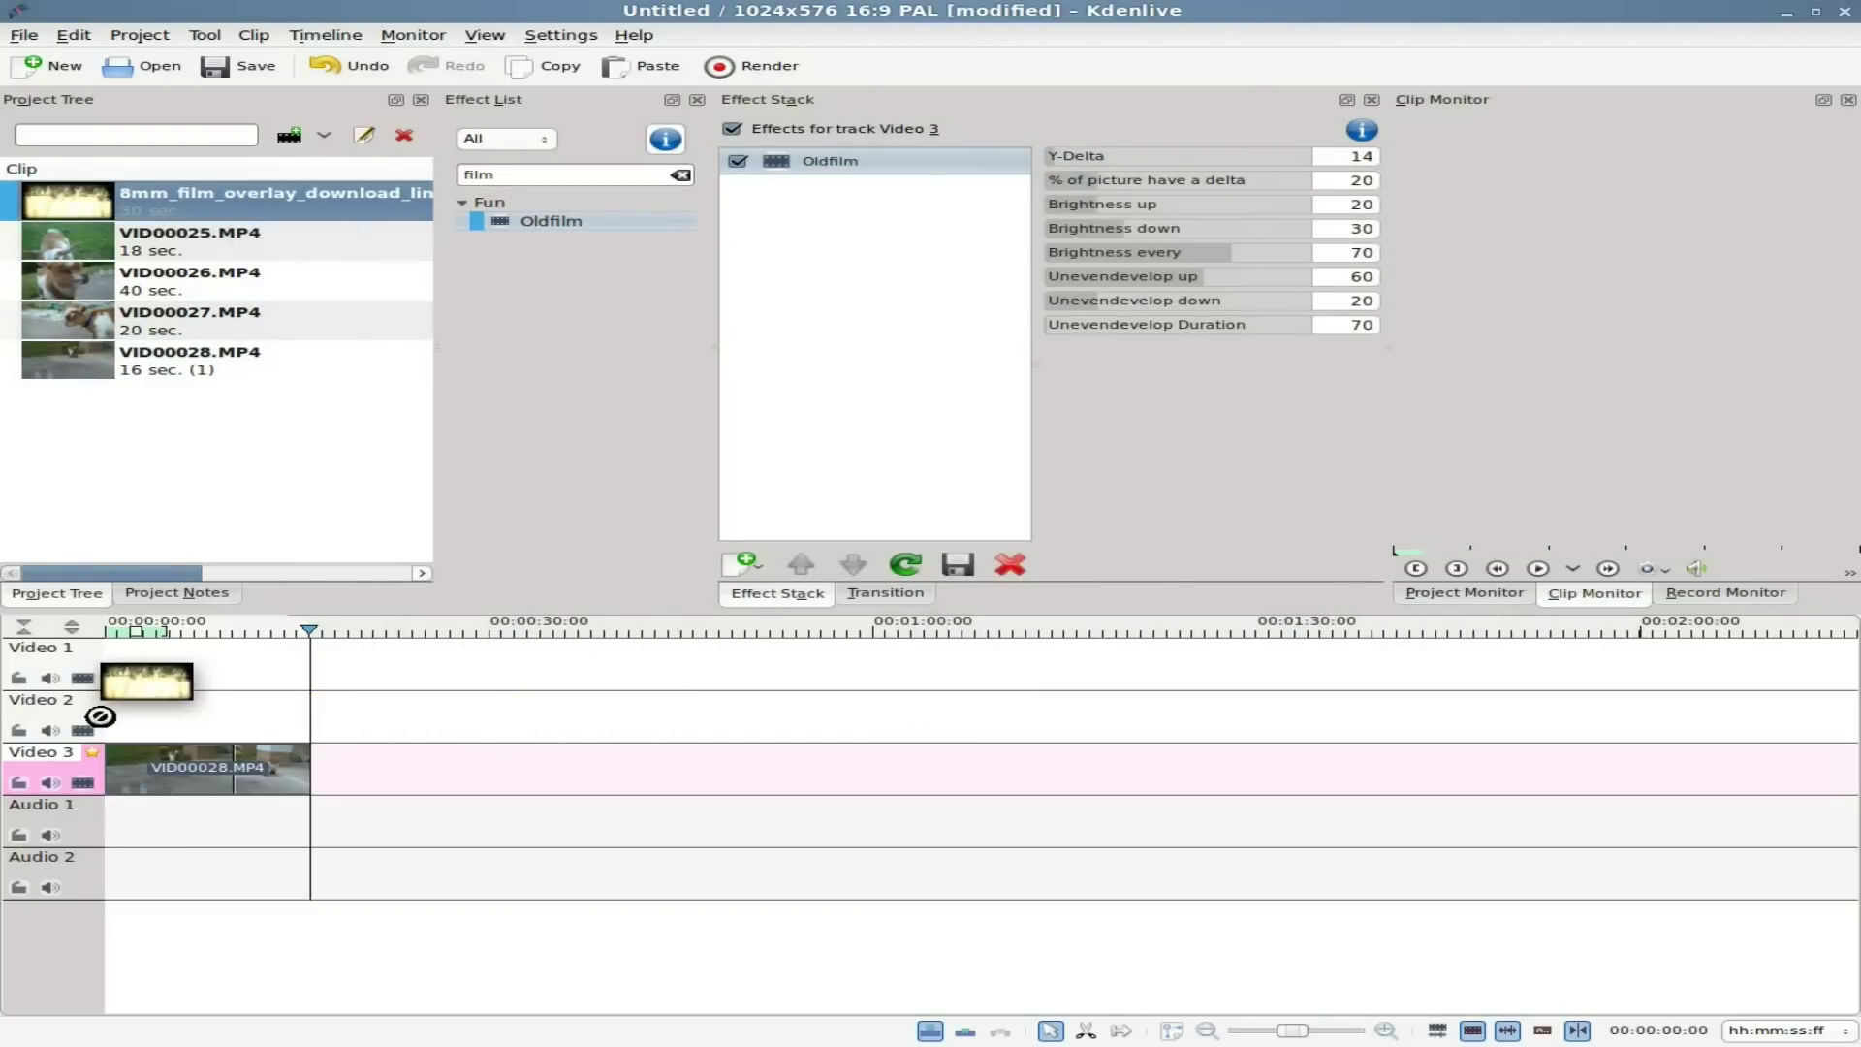
left_click_drag(100, 716, 107, 715)
left_click(209, 630)
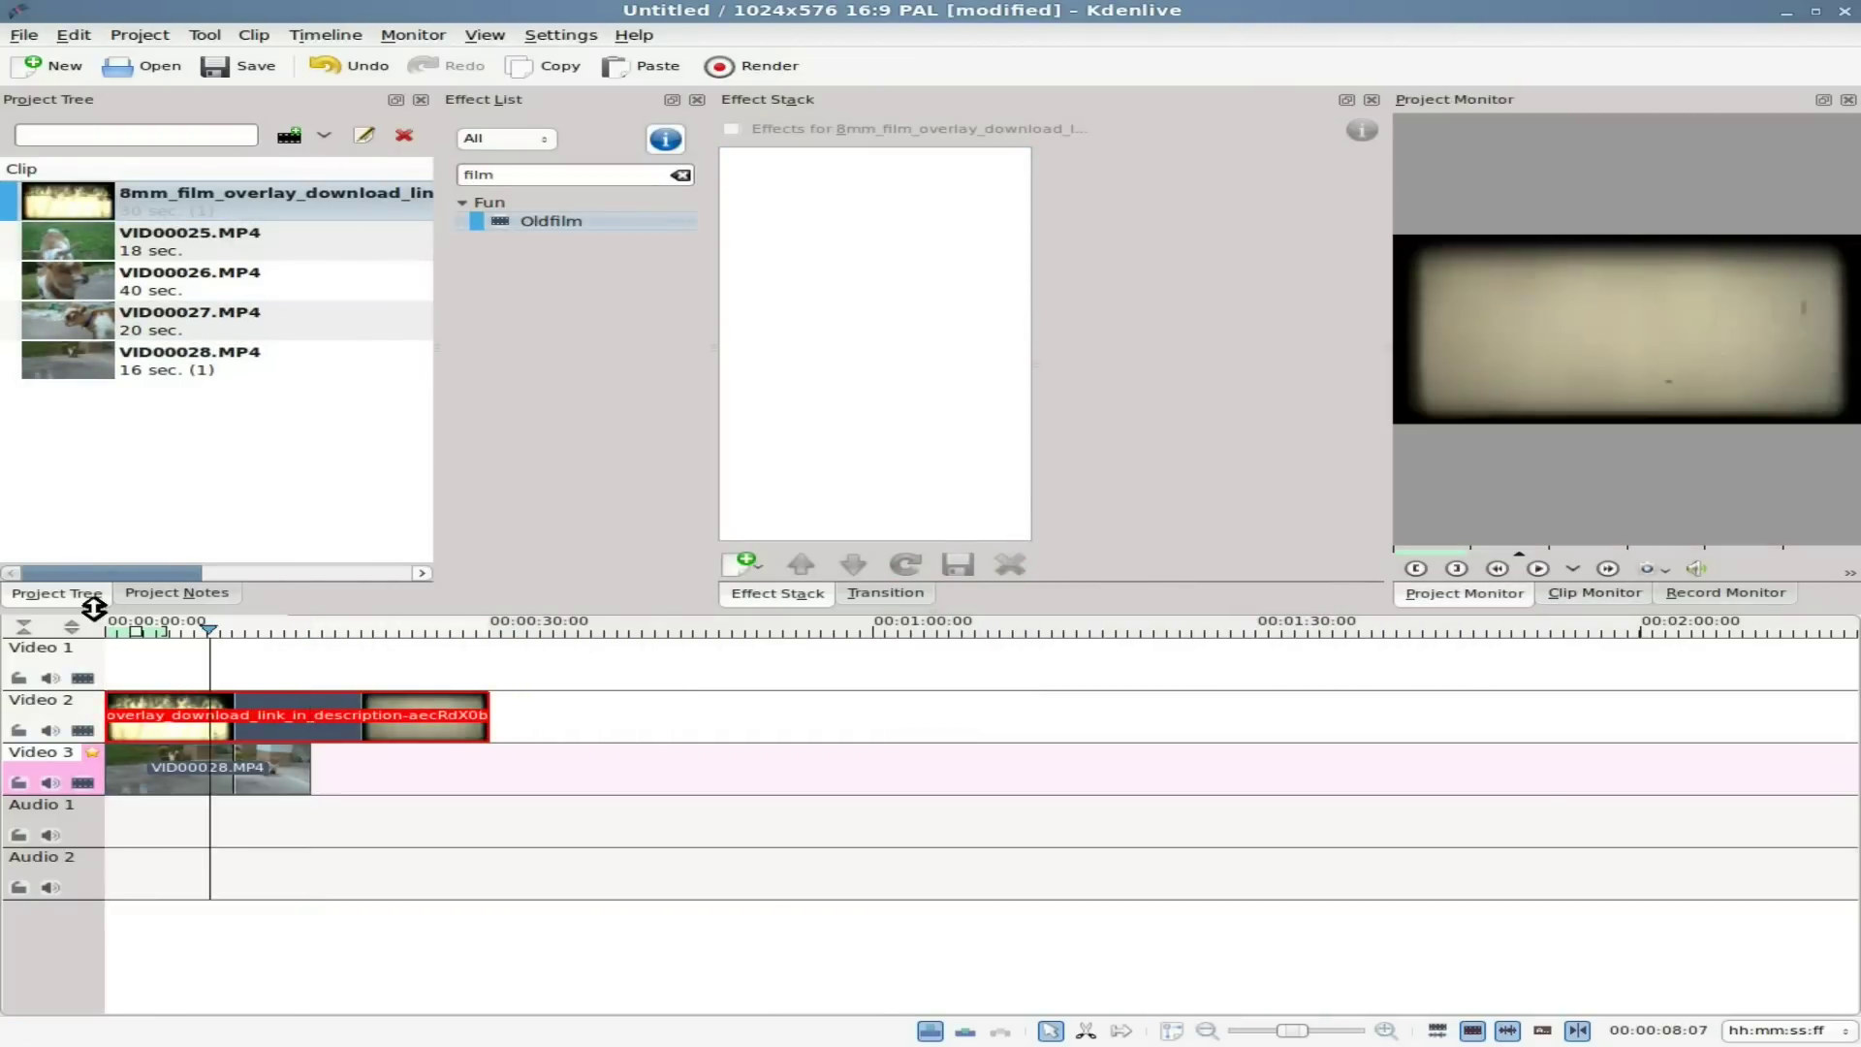
key("Home")
key("space")
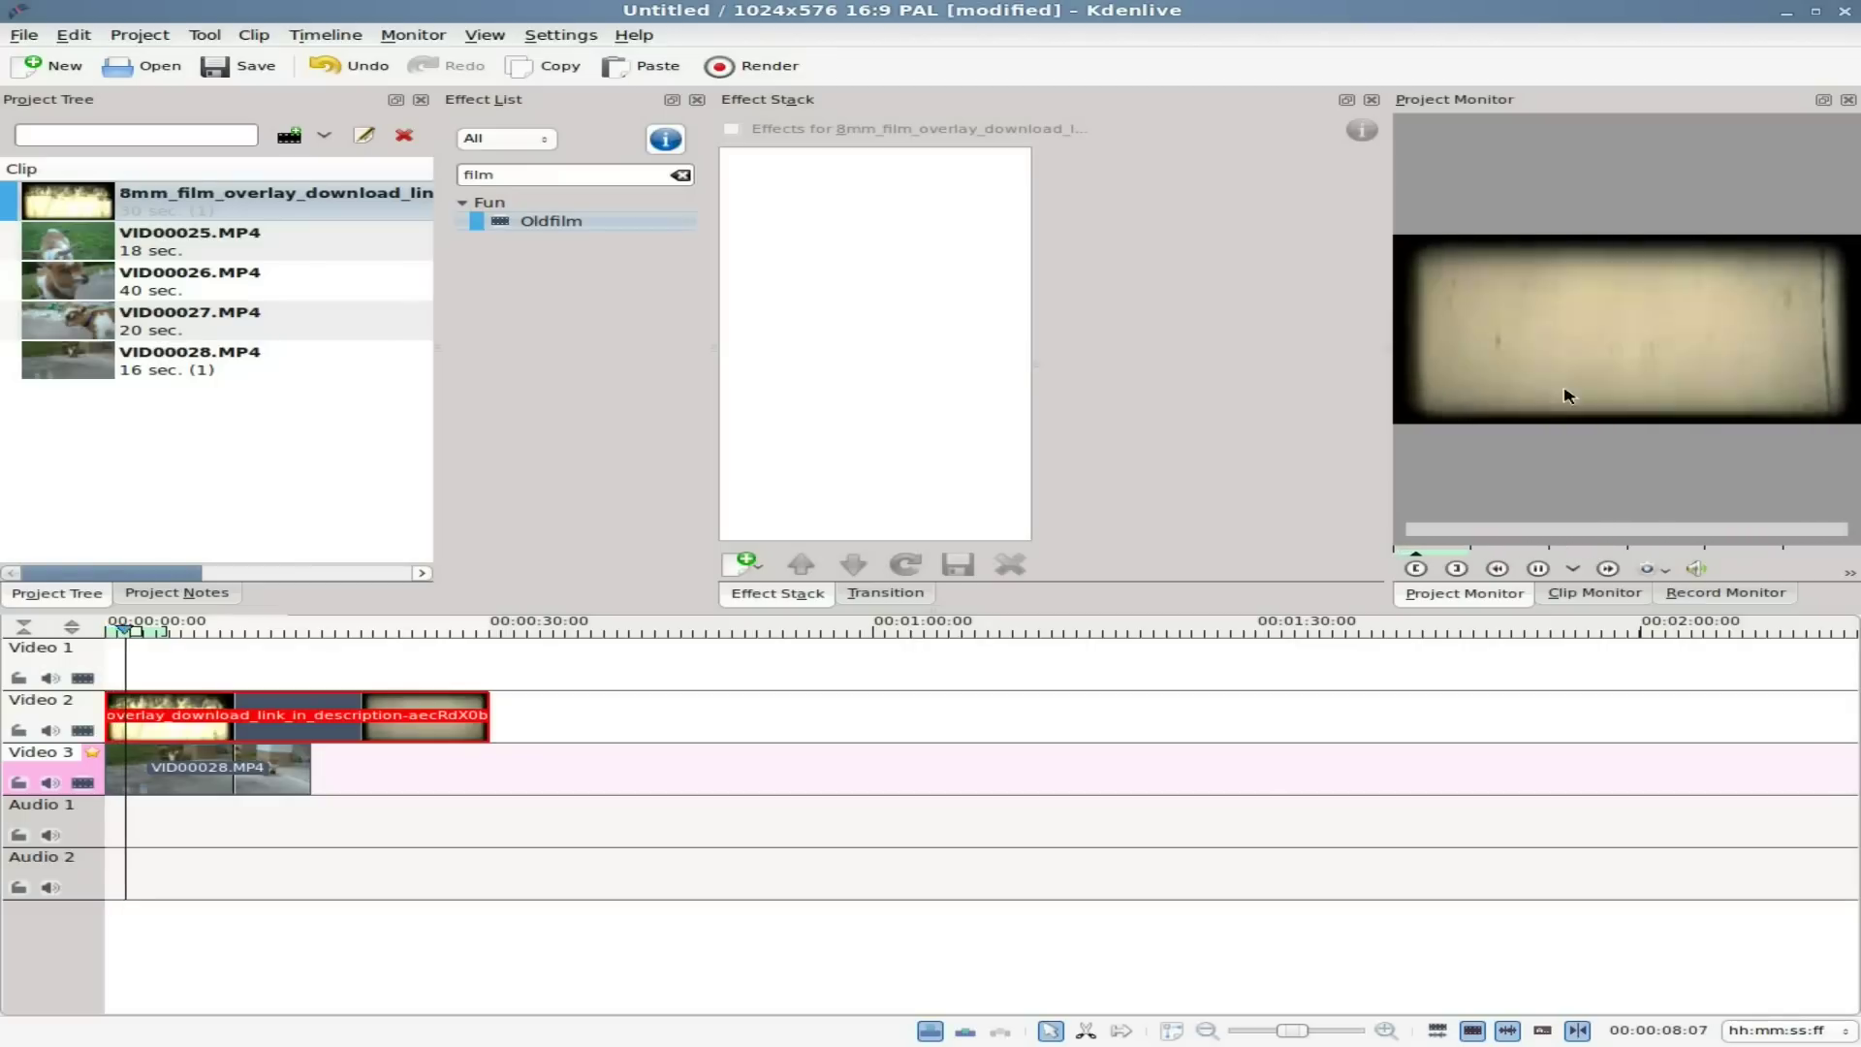
key("space")
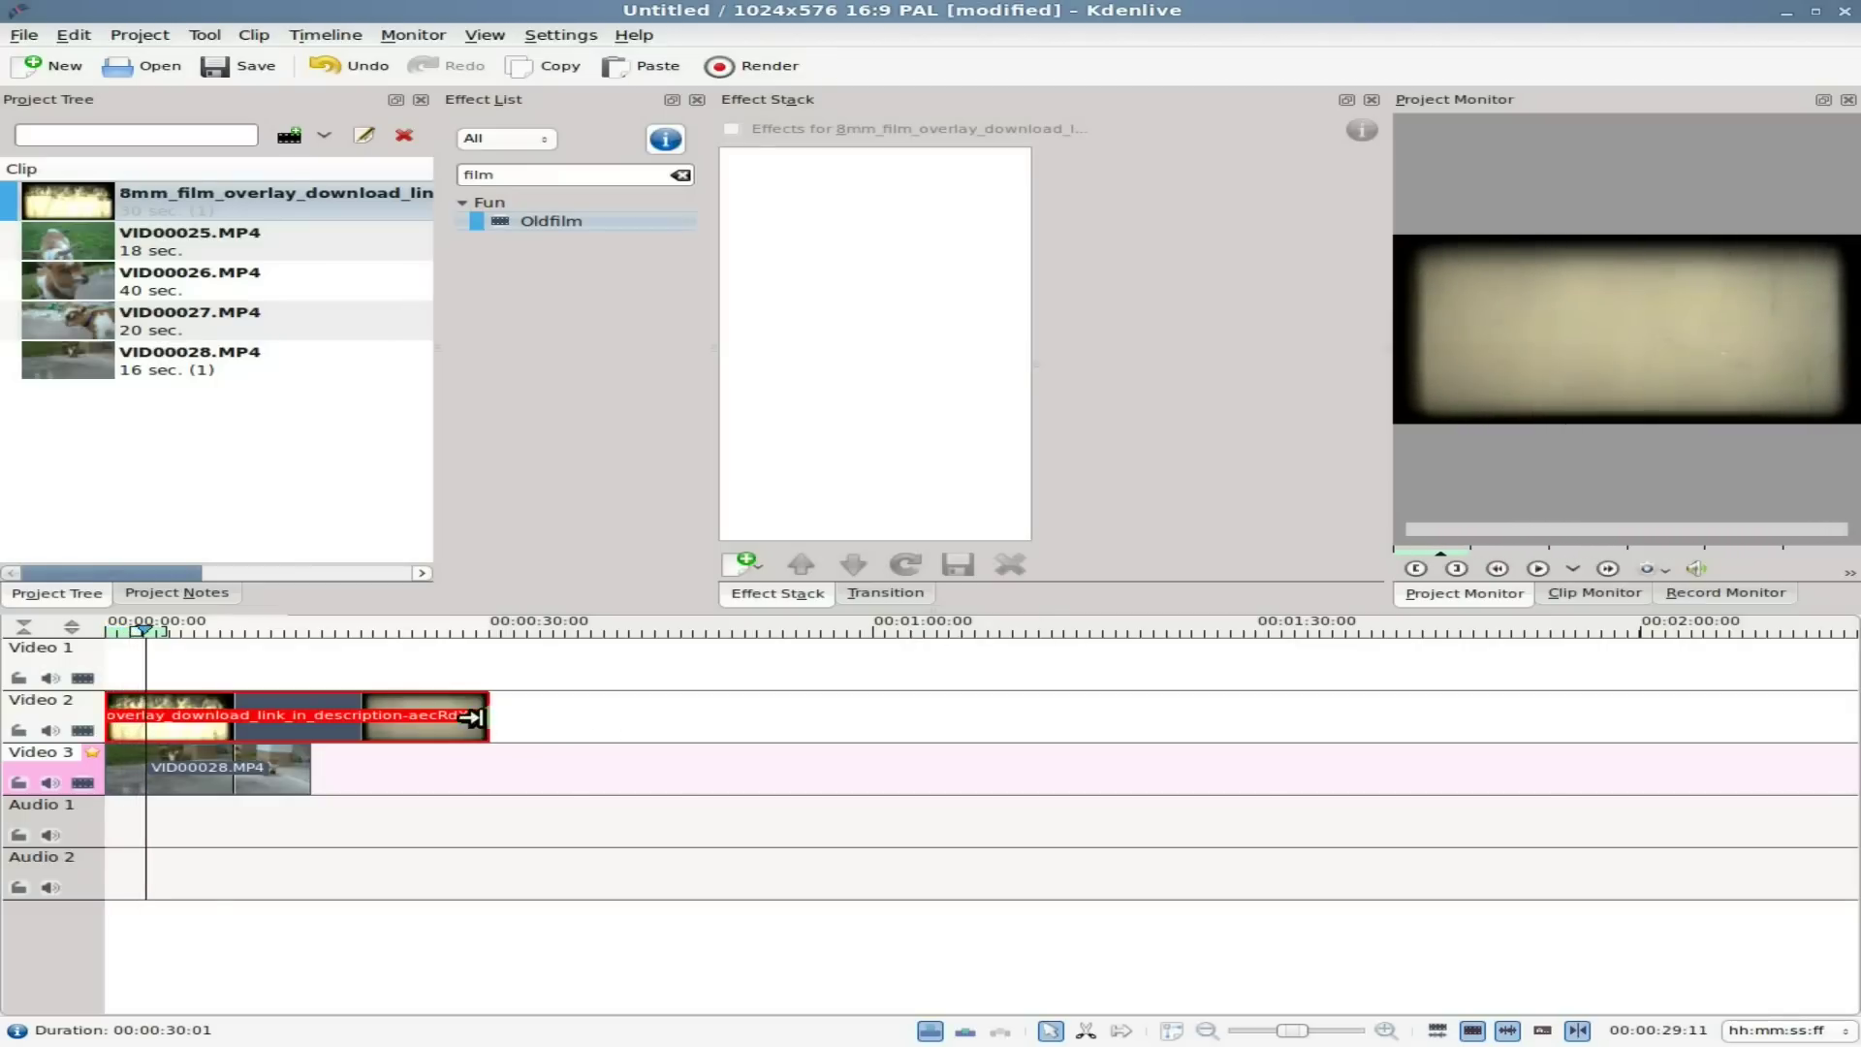
left_click_drag(474, 718, 312, 718)
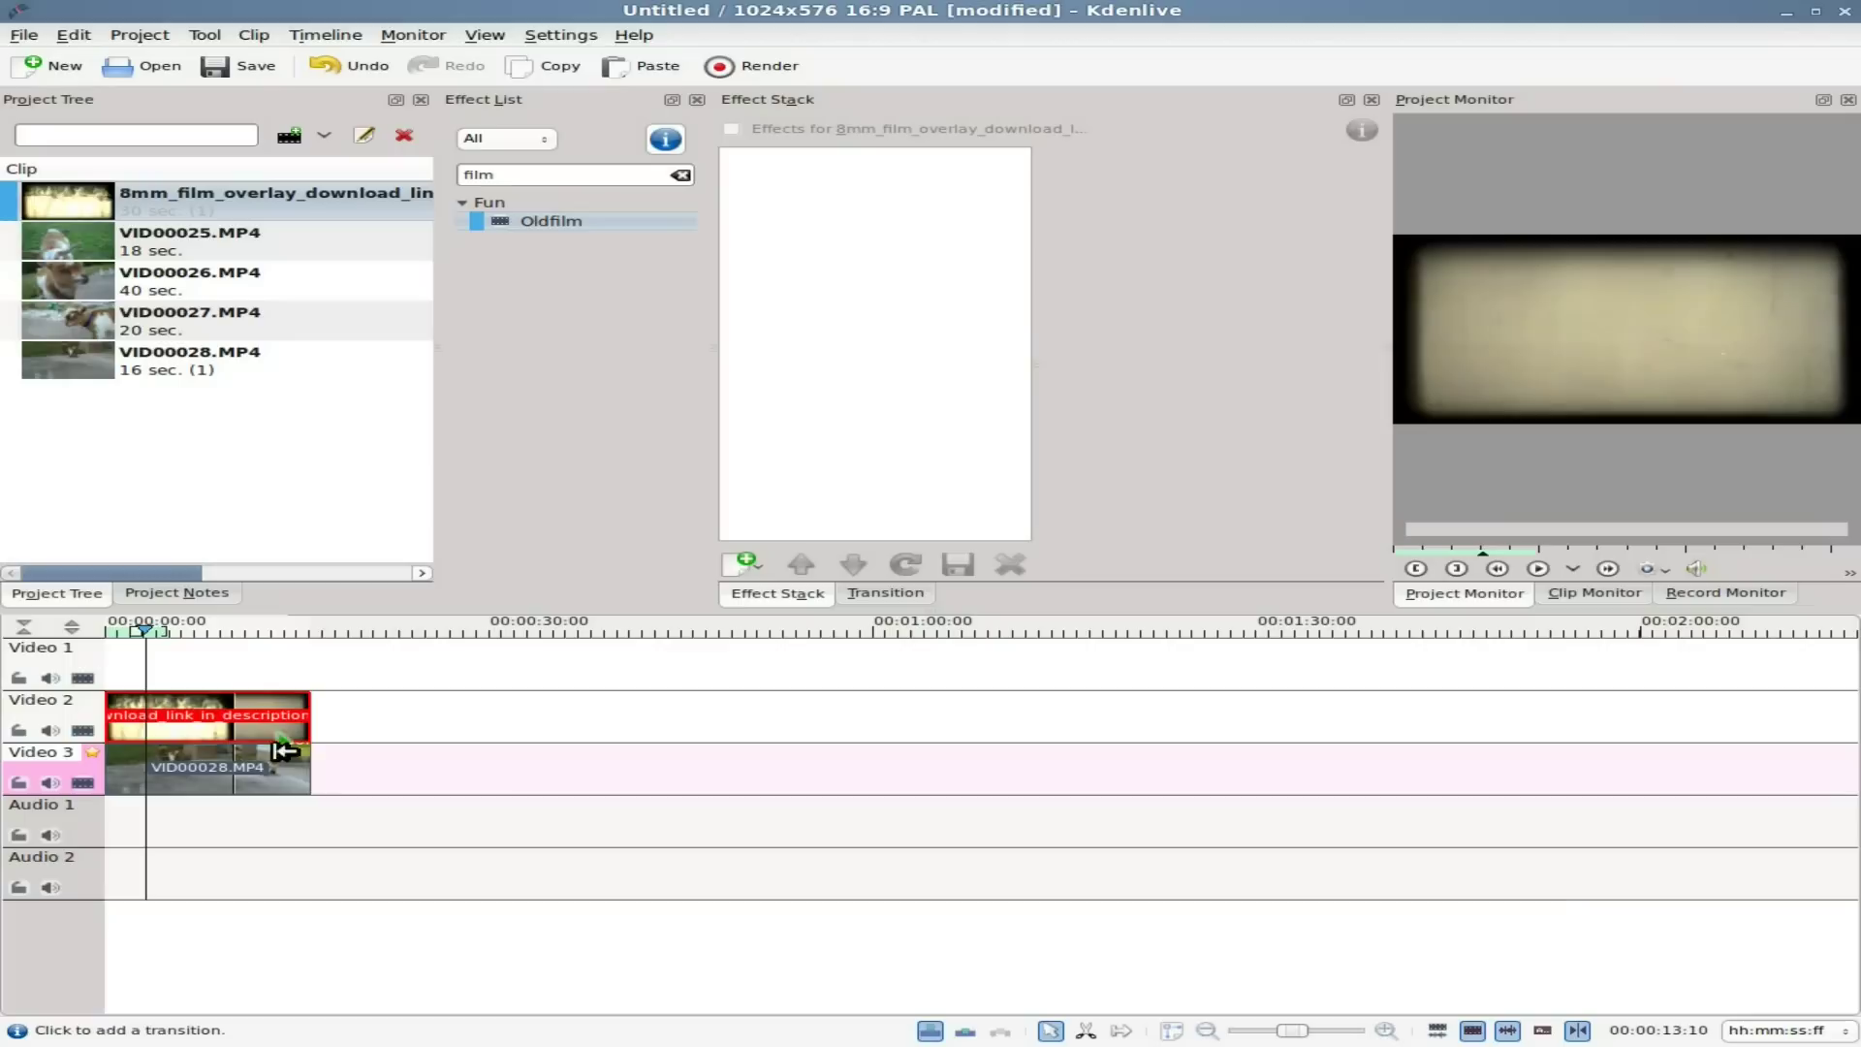
Step: Add a transition between the overlay and VID00028.MP4, set its type to burn, and preview
left_click(291, 747)
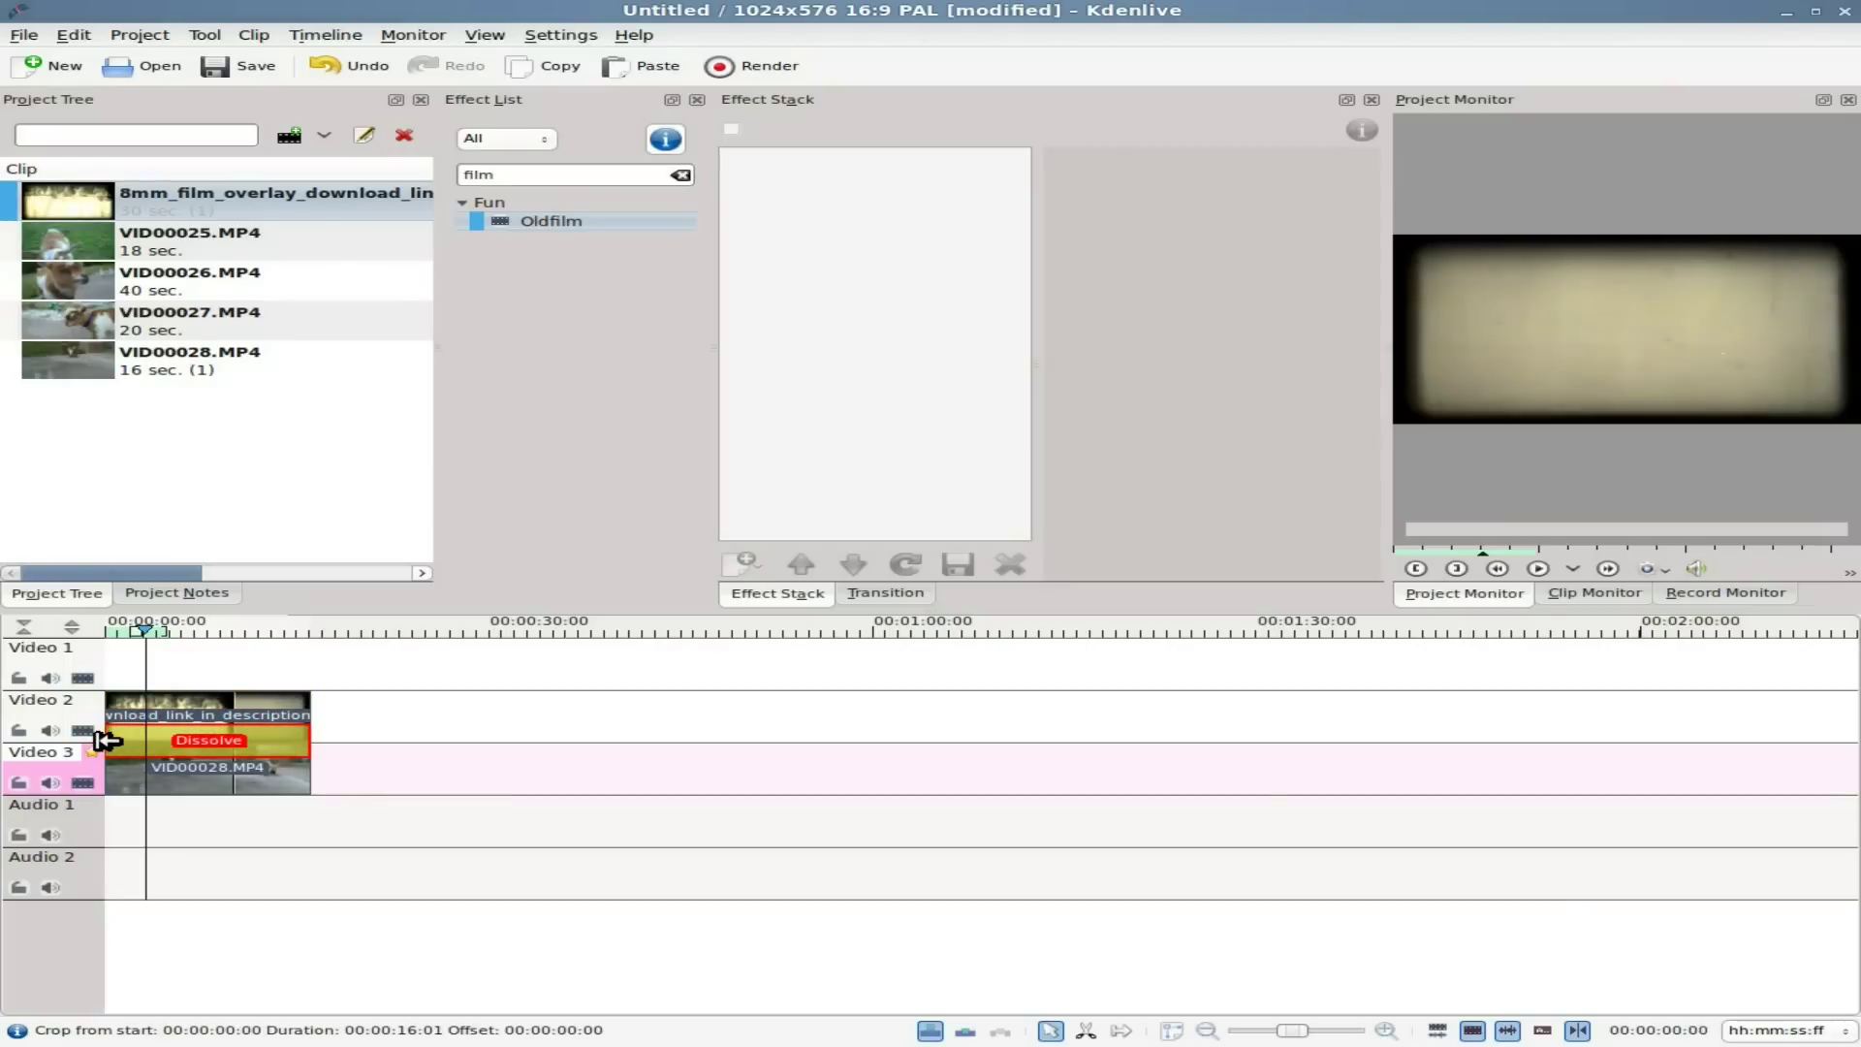
left_click(126, 742)
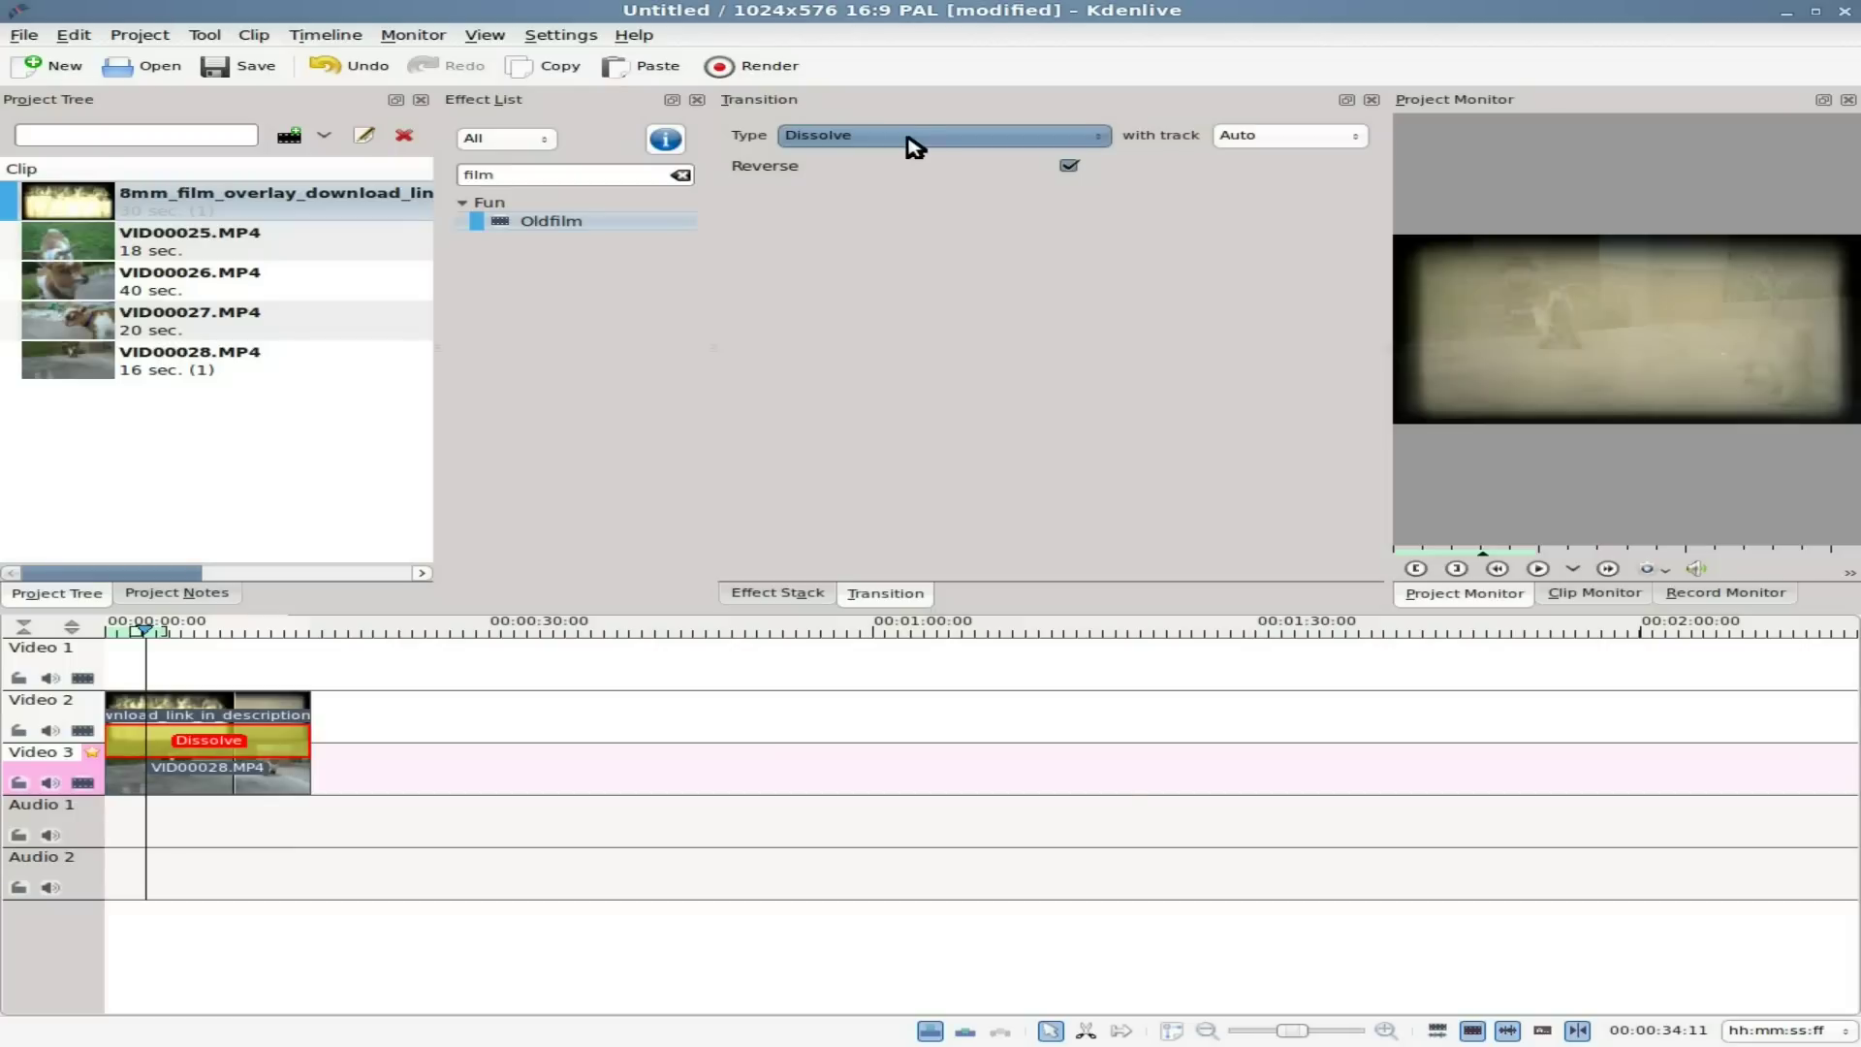
left_click(914, 146)
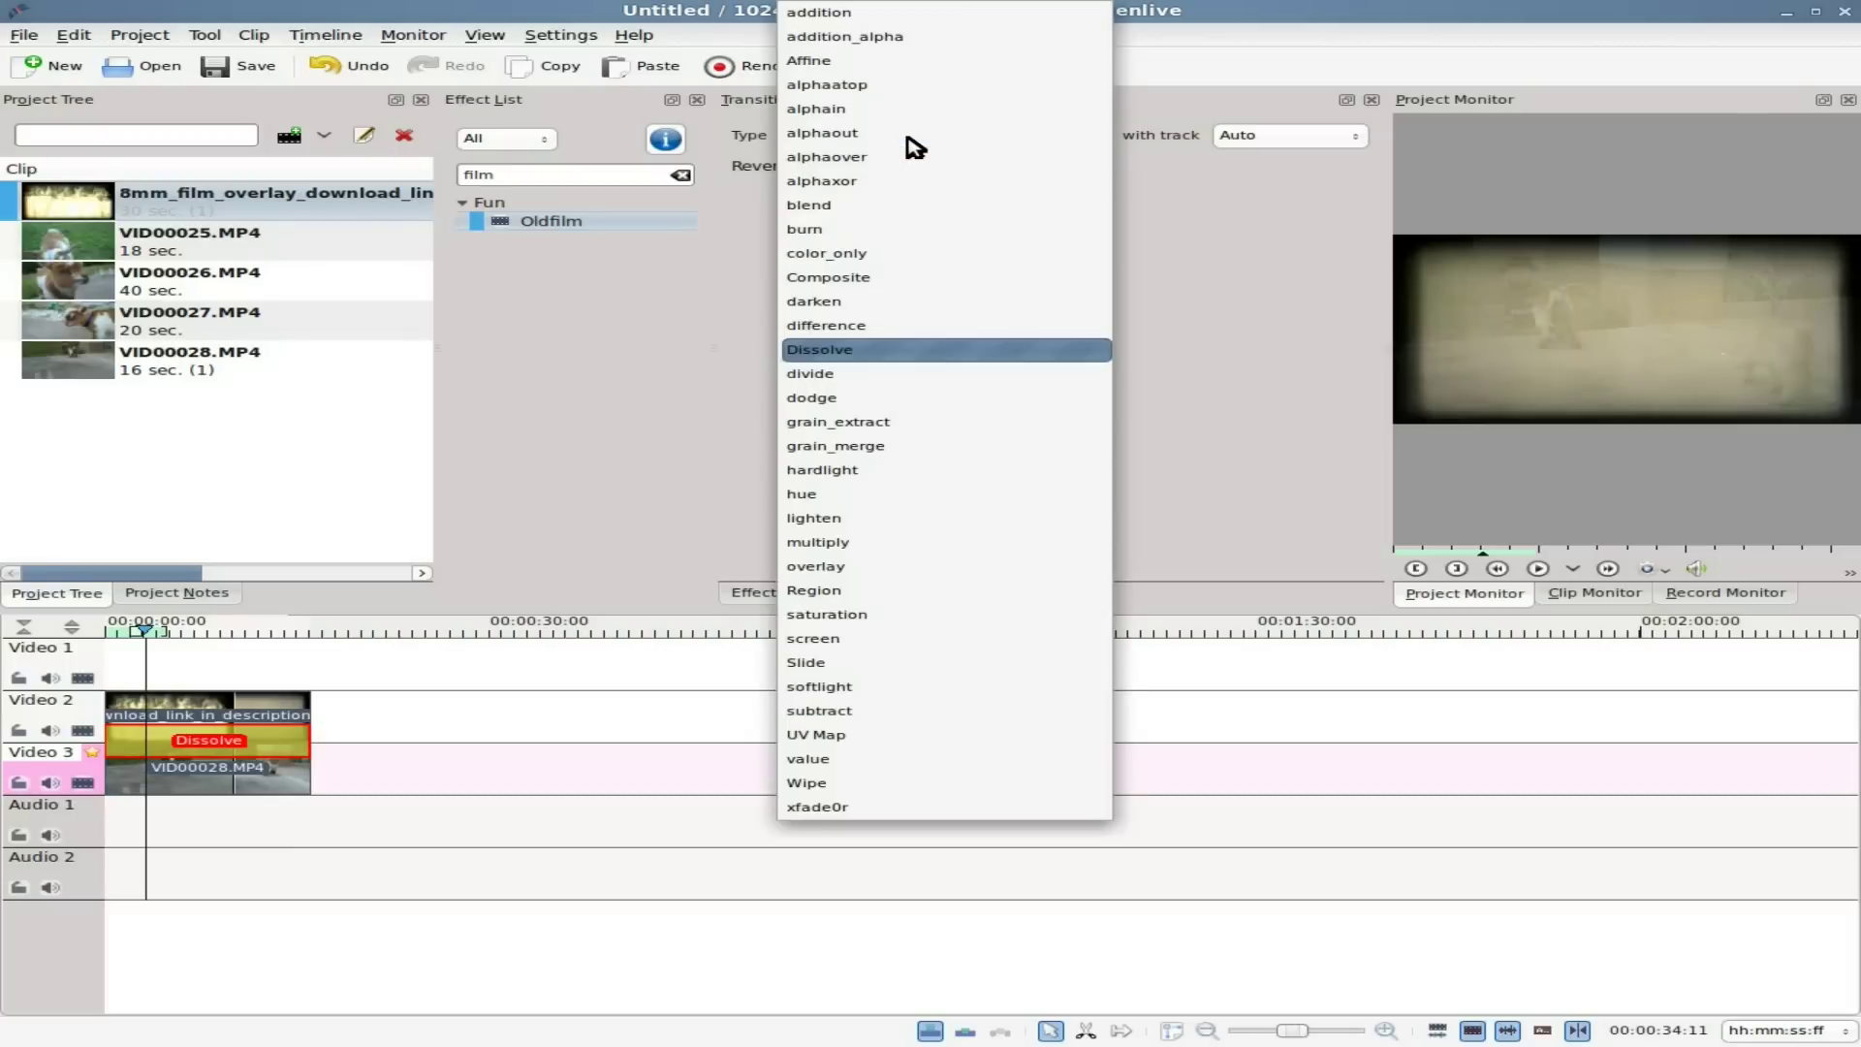
left_click(883, 230)
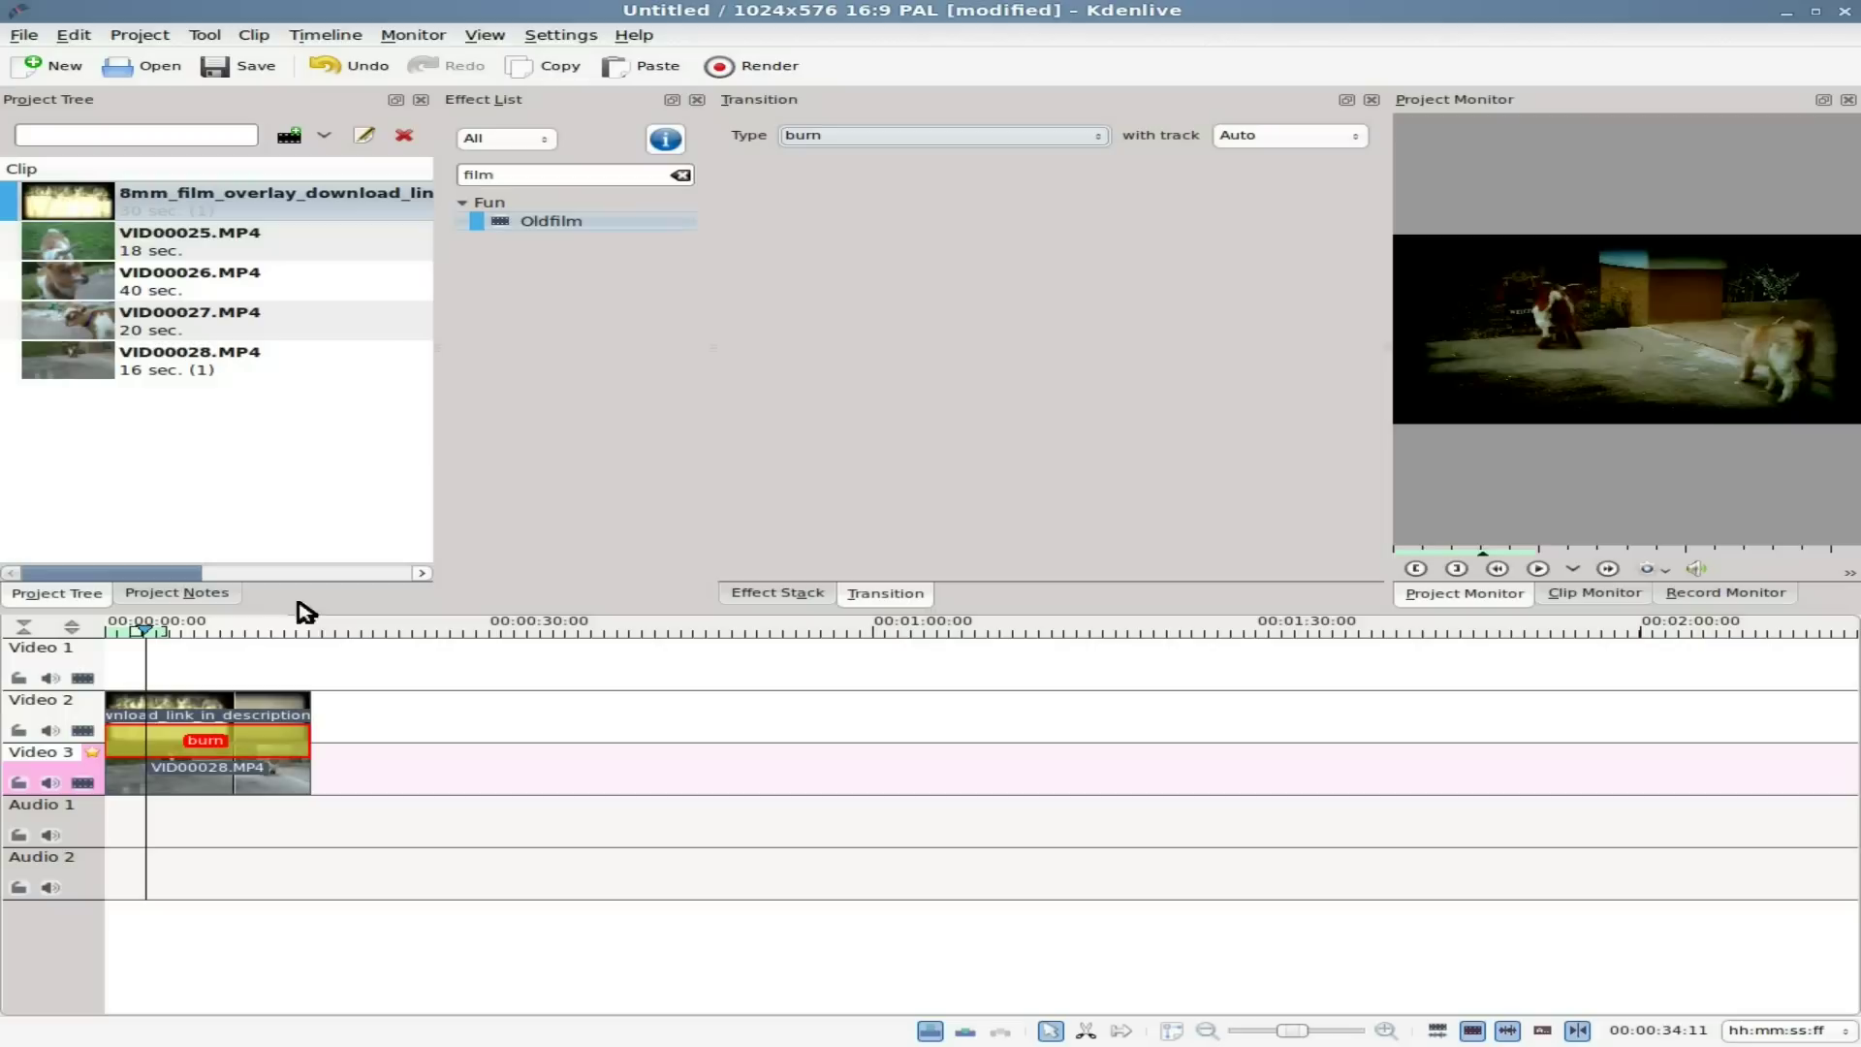
left_click(224, 632)
left_click(1669, 357)
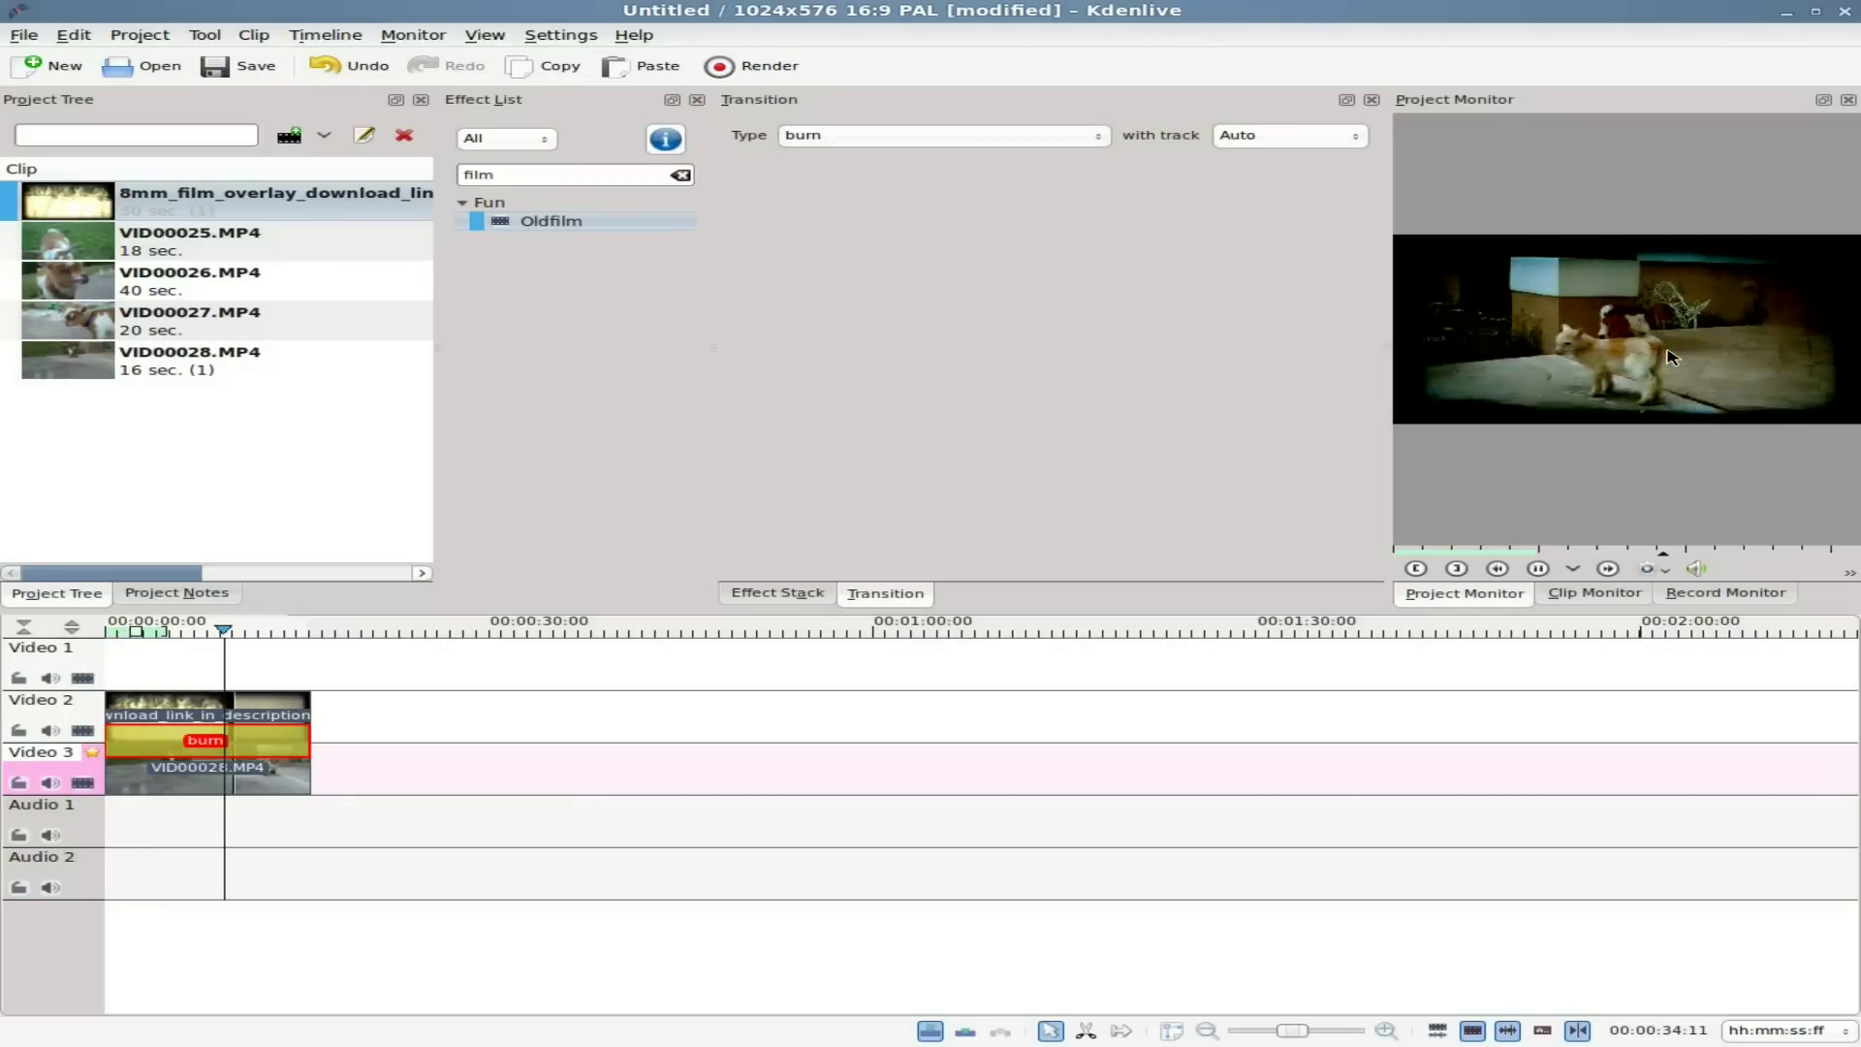
key("Home")
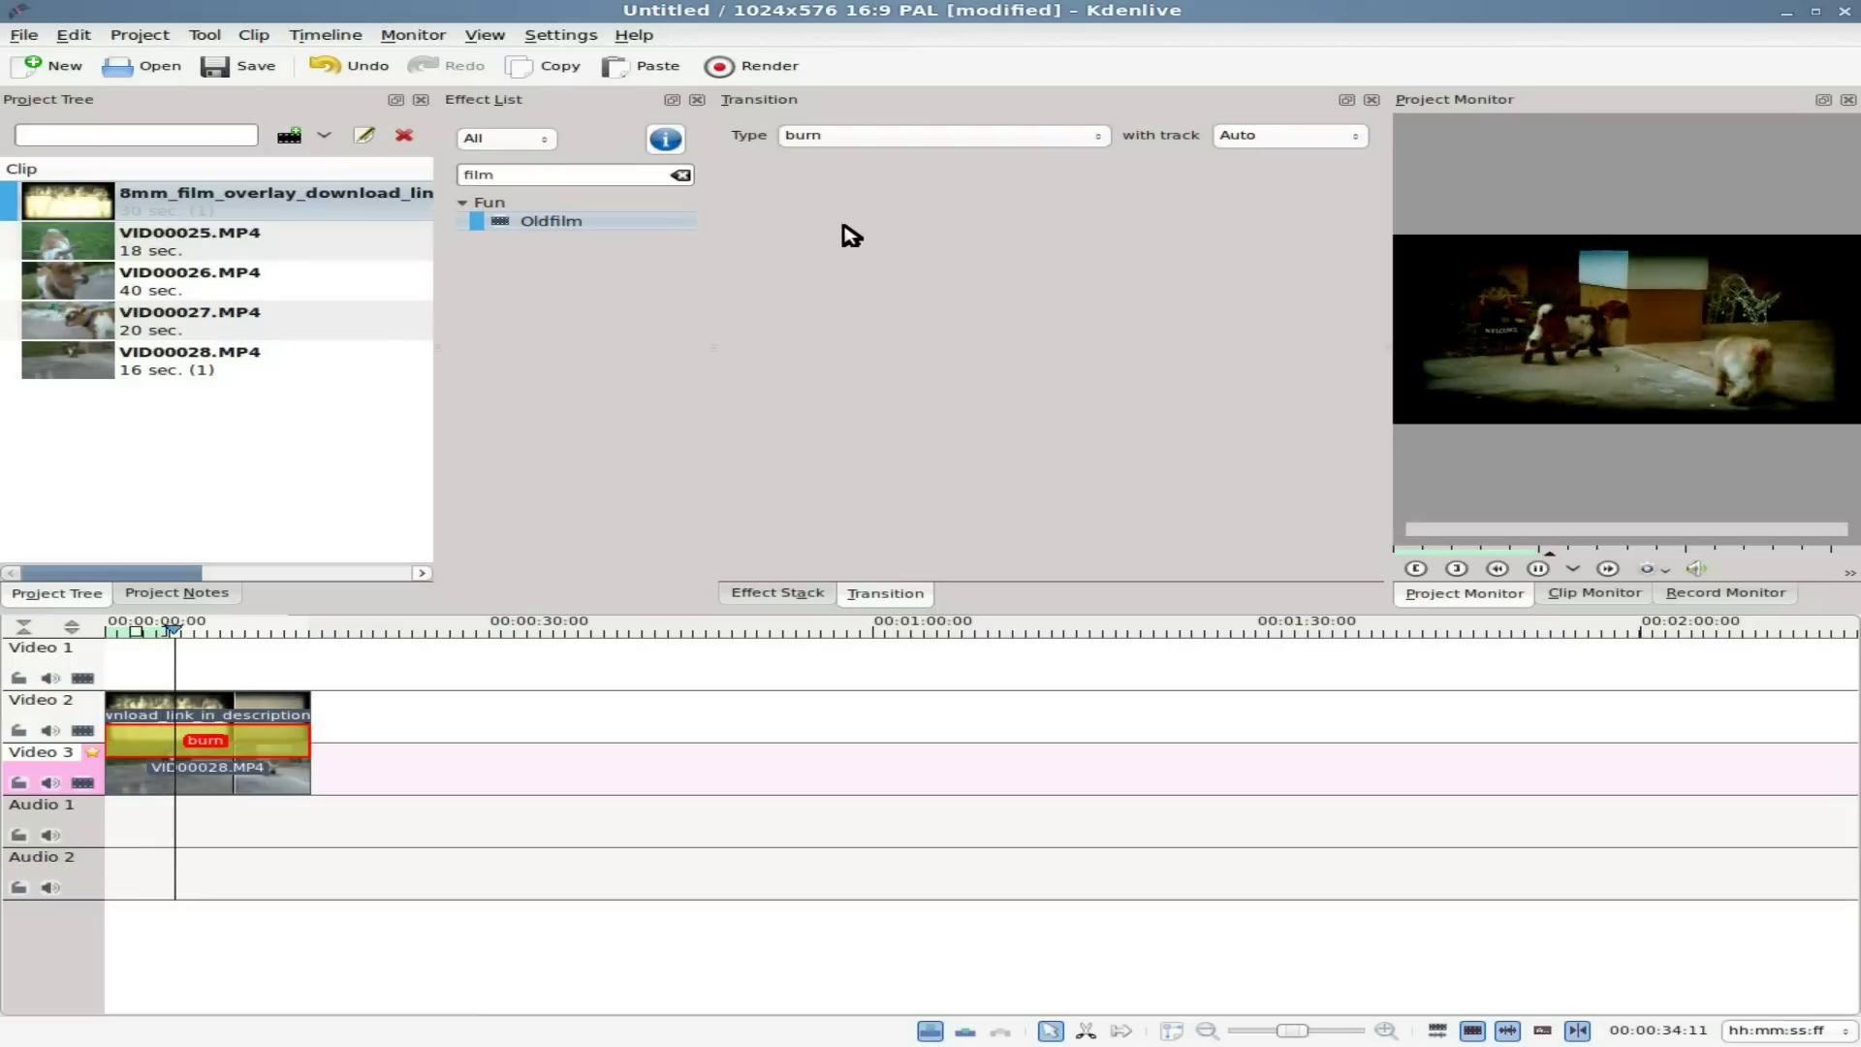
Step: Apply a Contrast effect to VID00028.MP4, raise it from 250 to 427, and preview
key("space")
left_click_drag(552, 184, 418, 162)
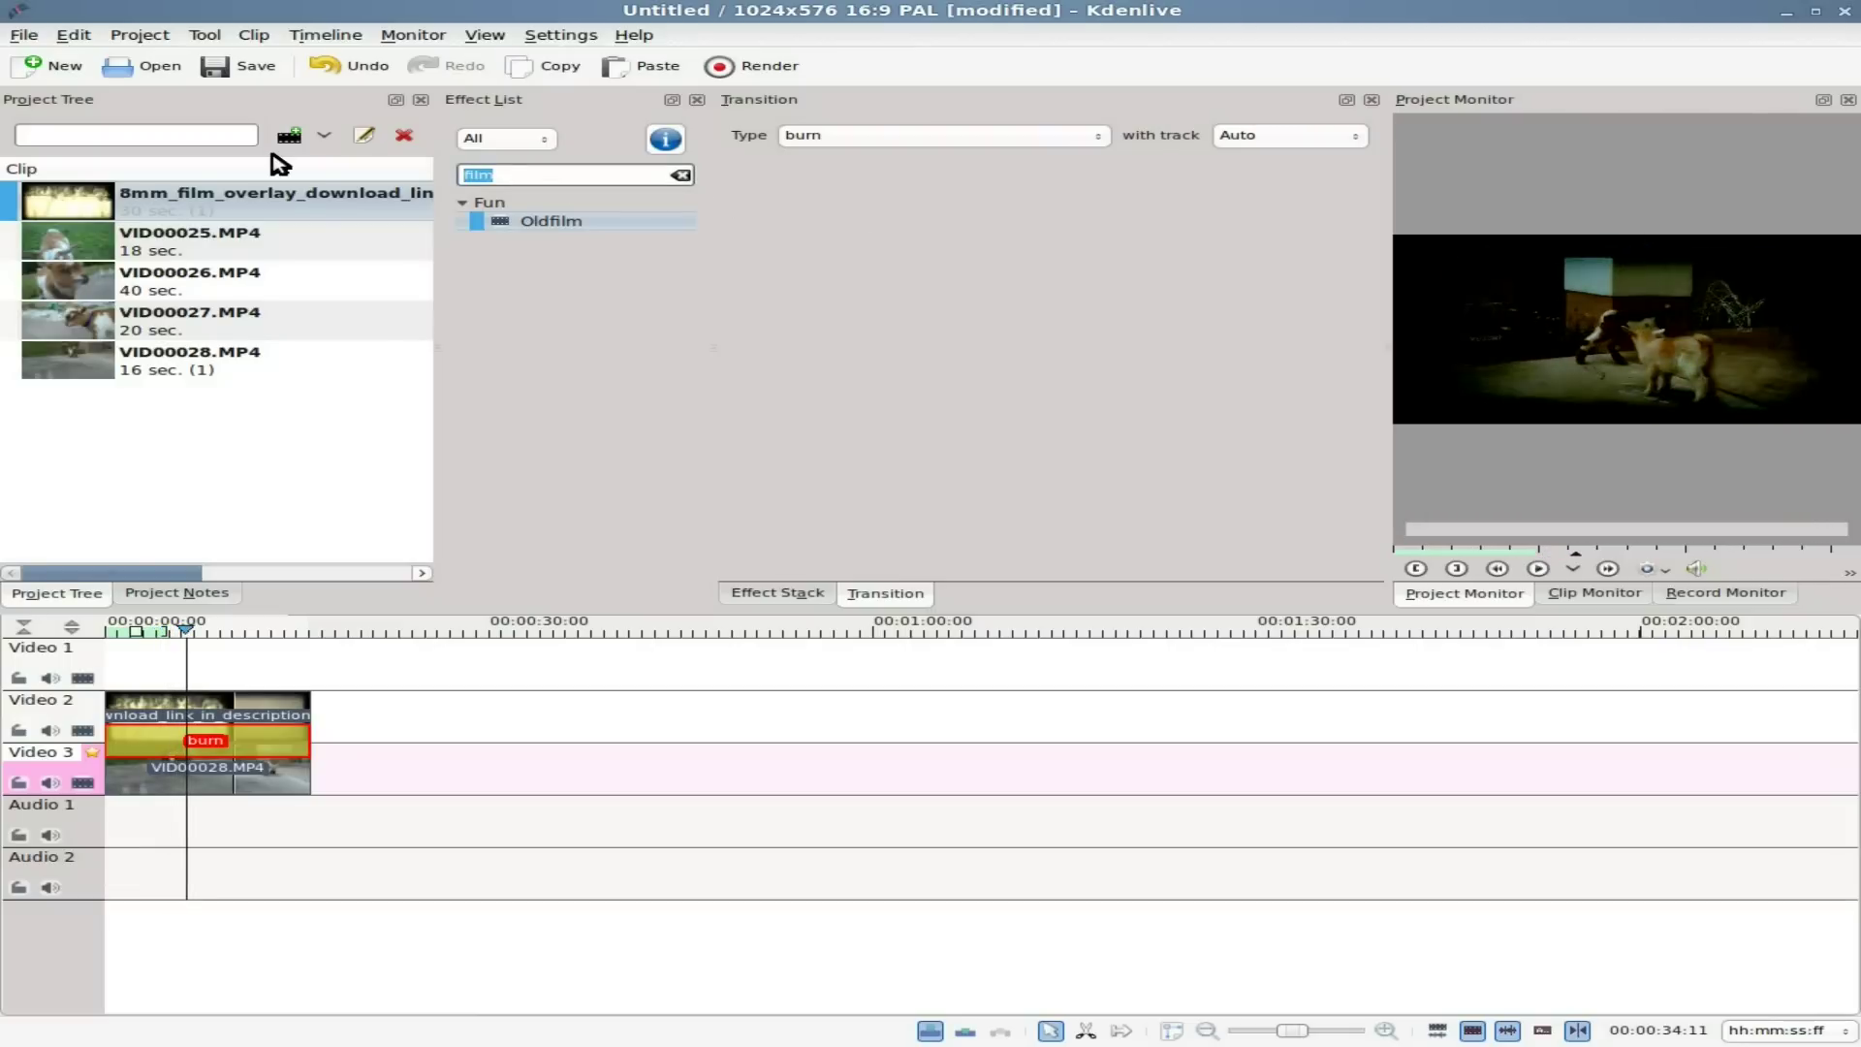
type("con")
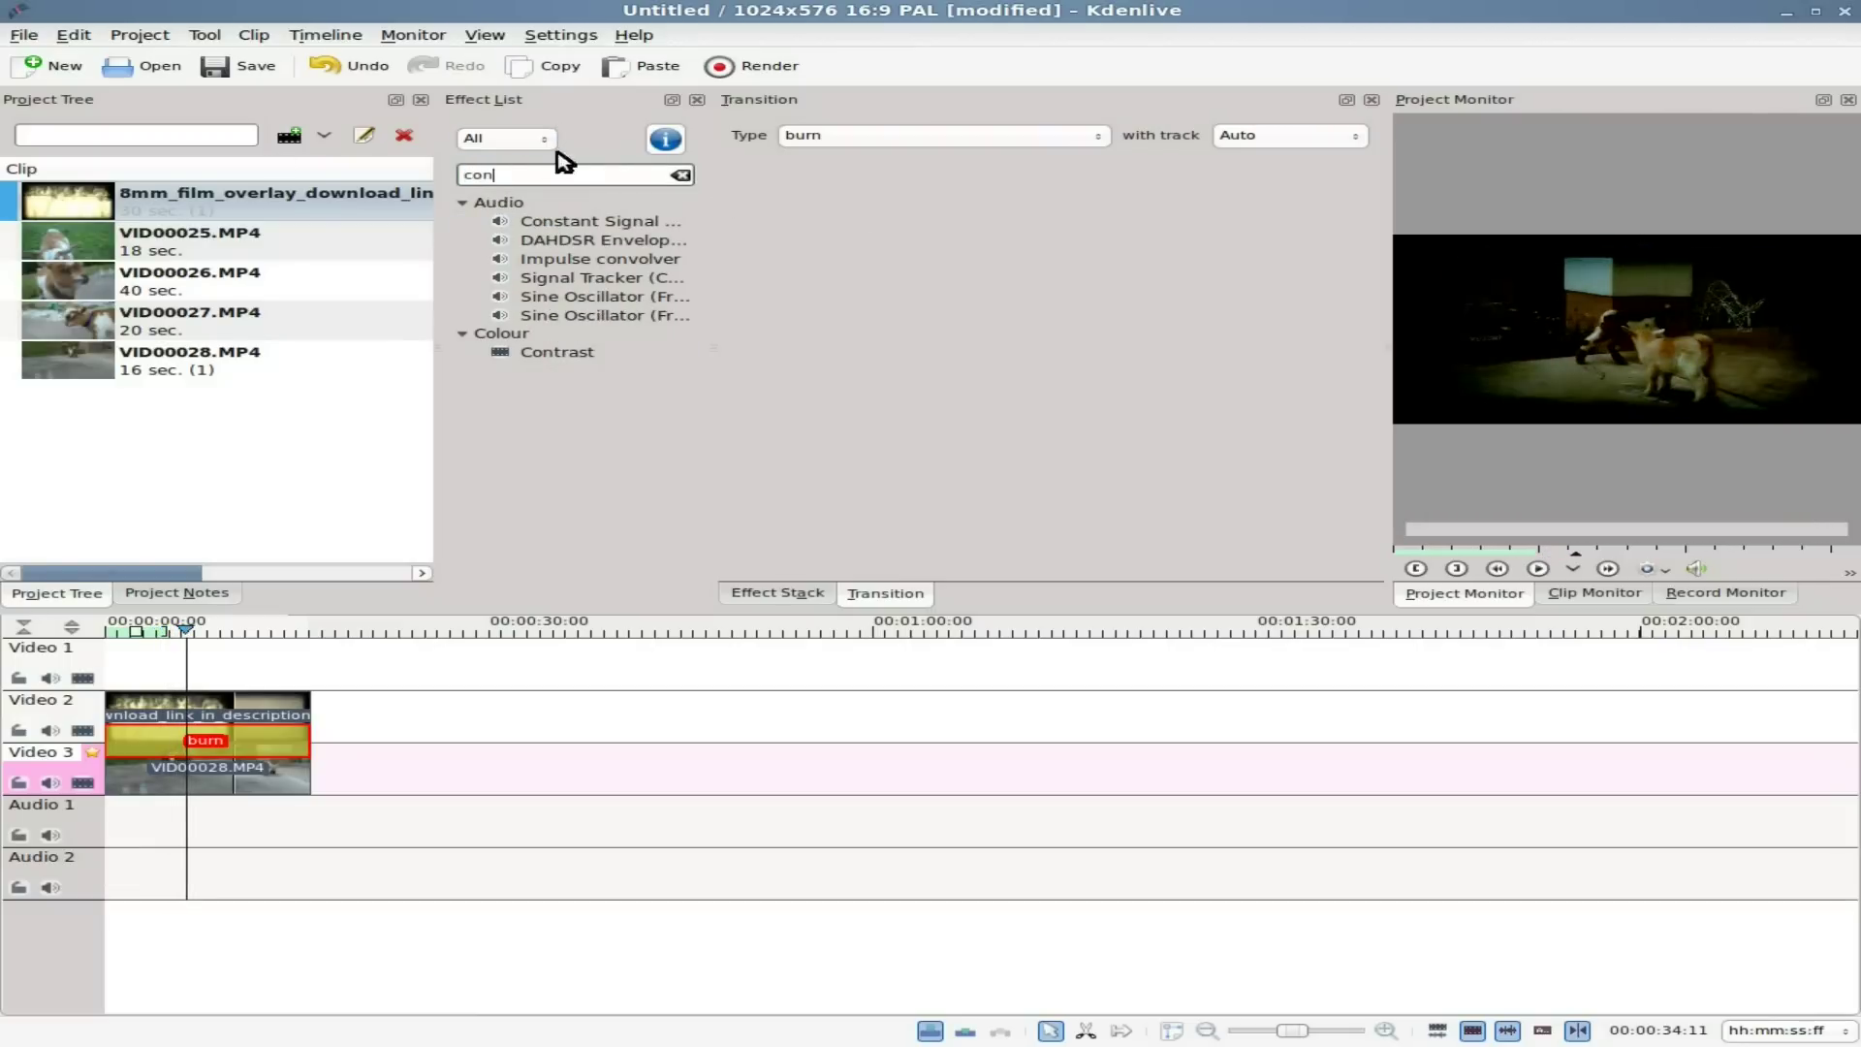
left_click_drag(548, 364, 193, 784)
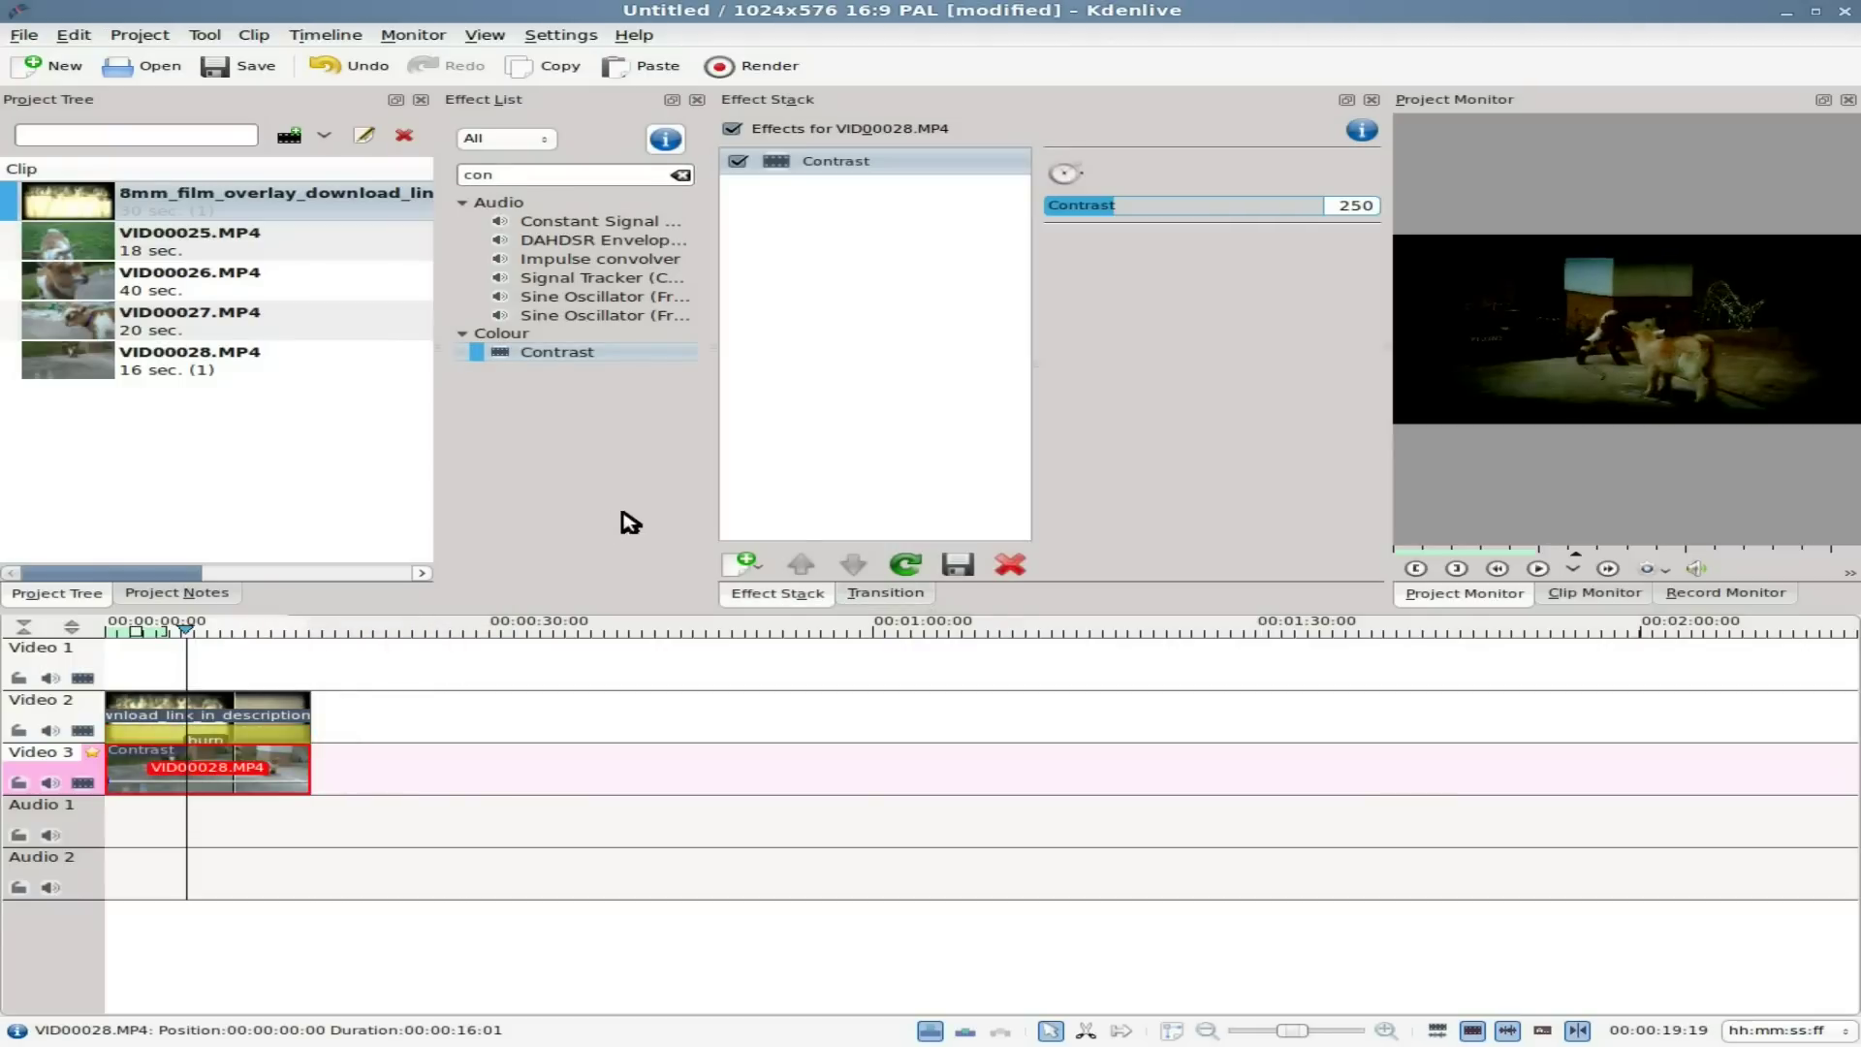
left_click_drag(1115, 206, 1167, 212)
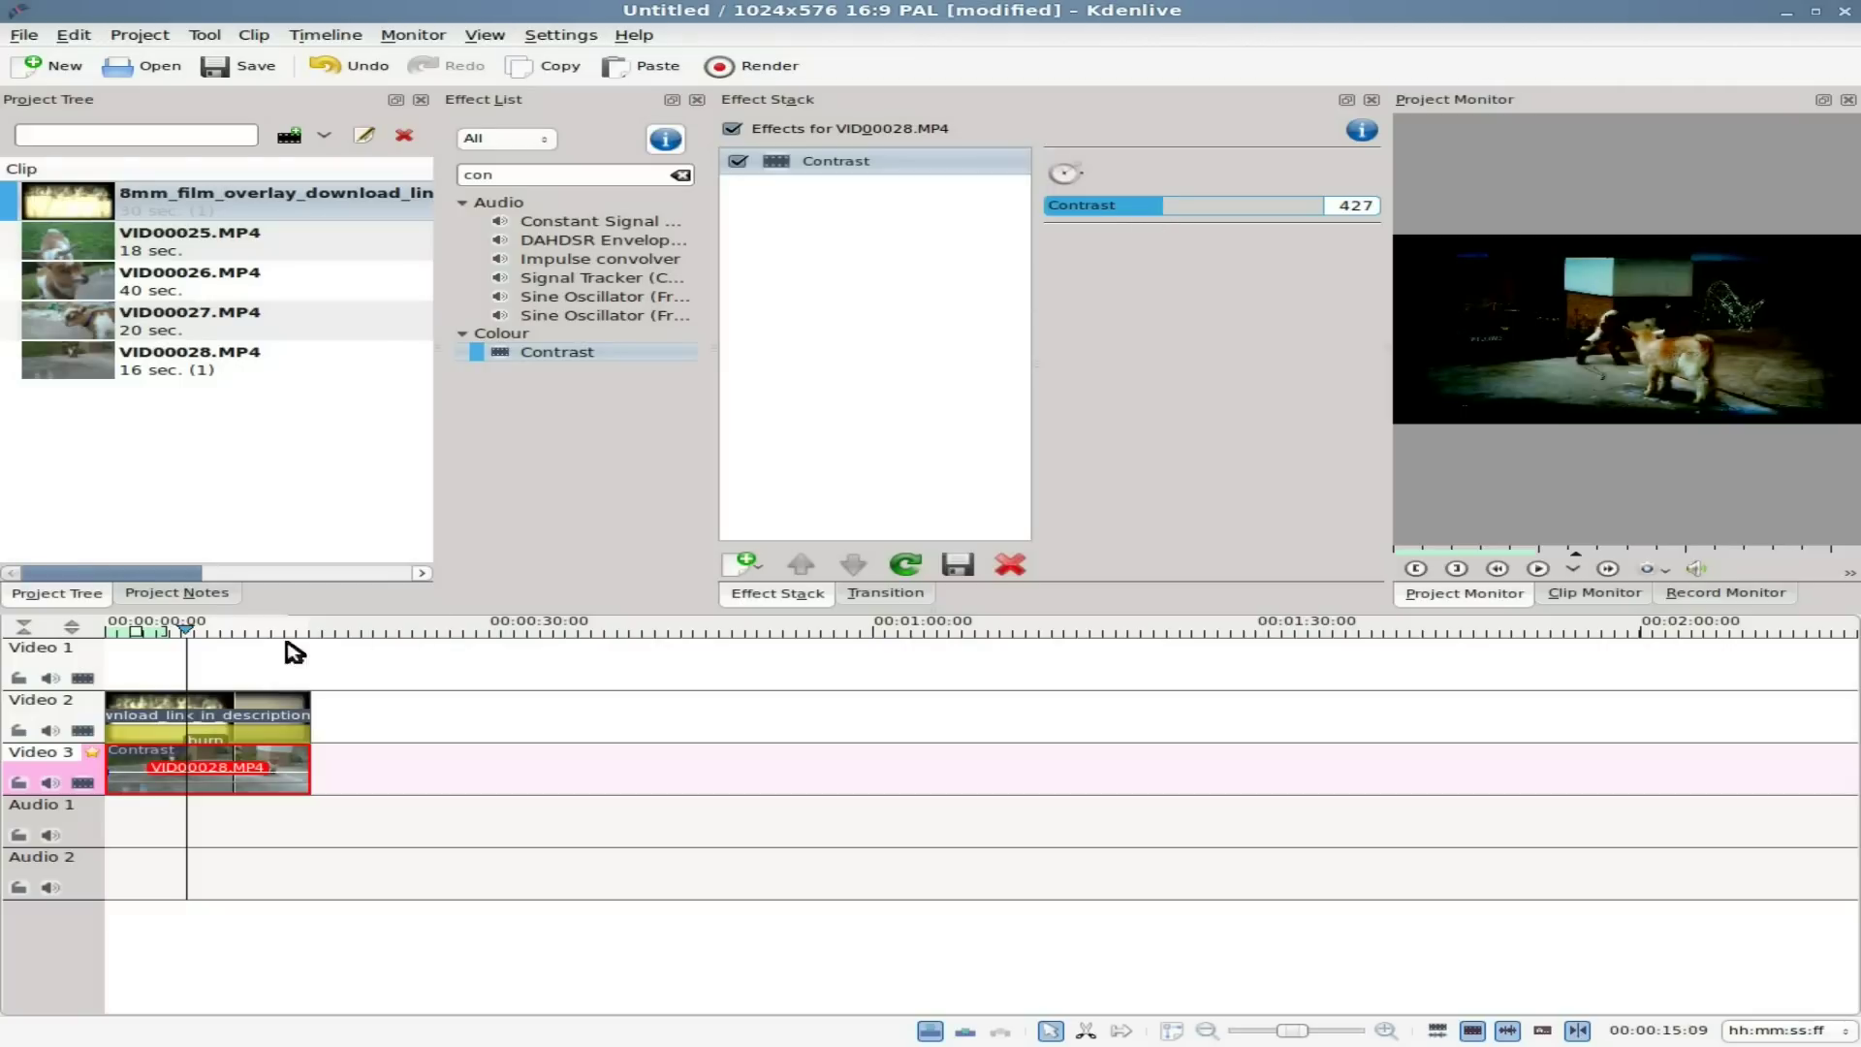
left_click(230, 631)
key("space")
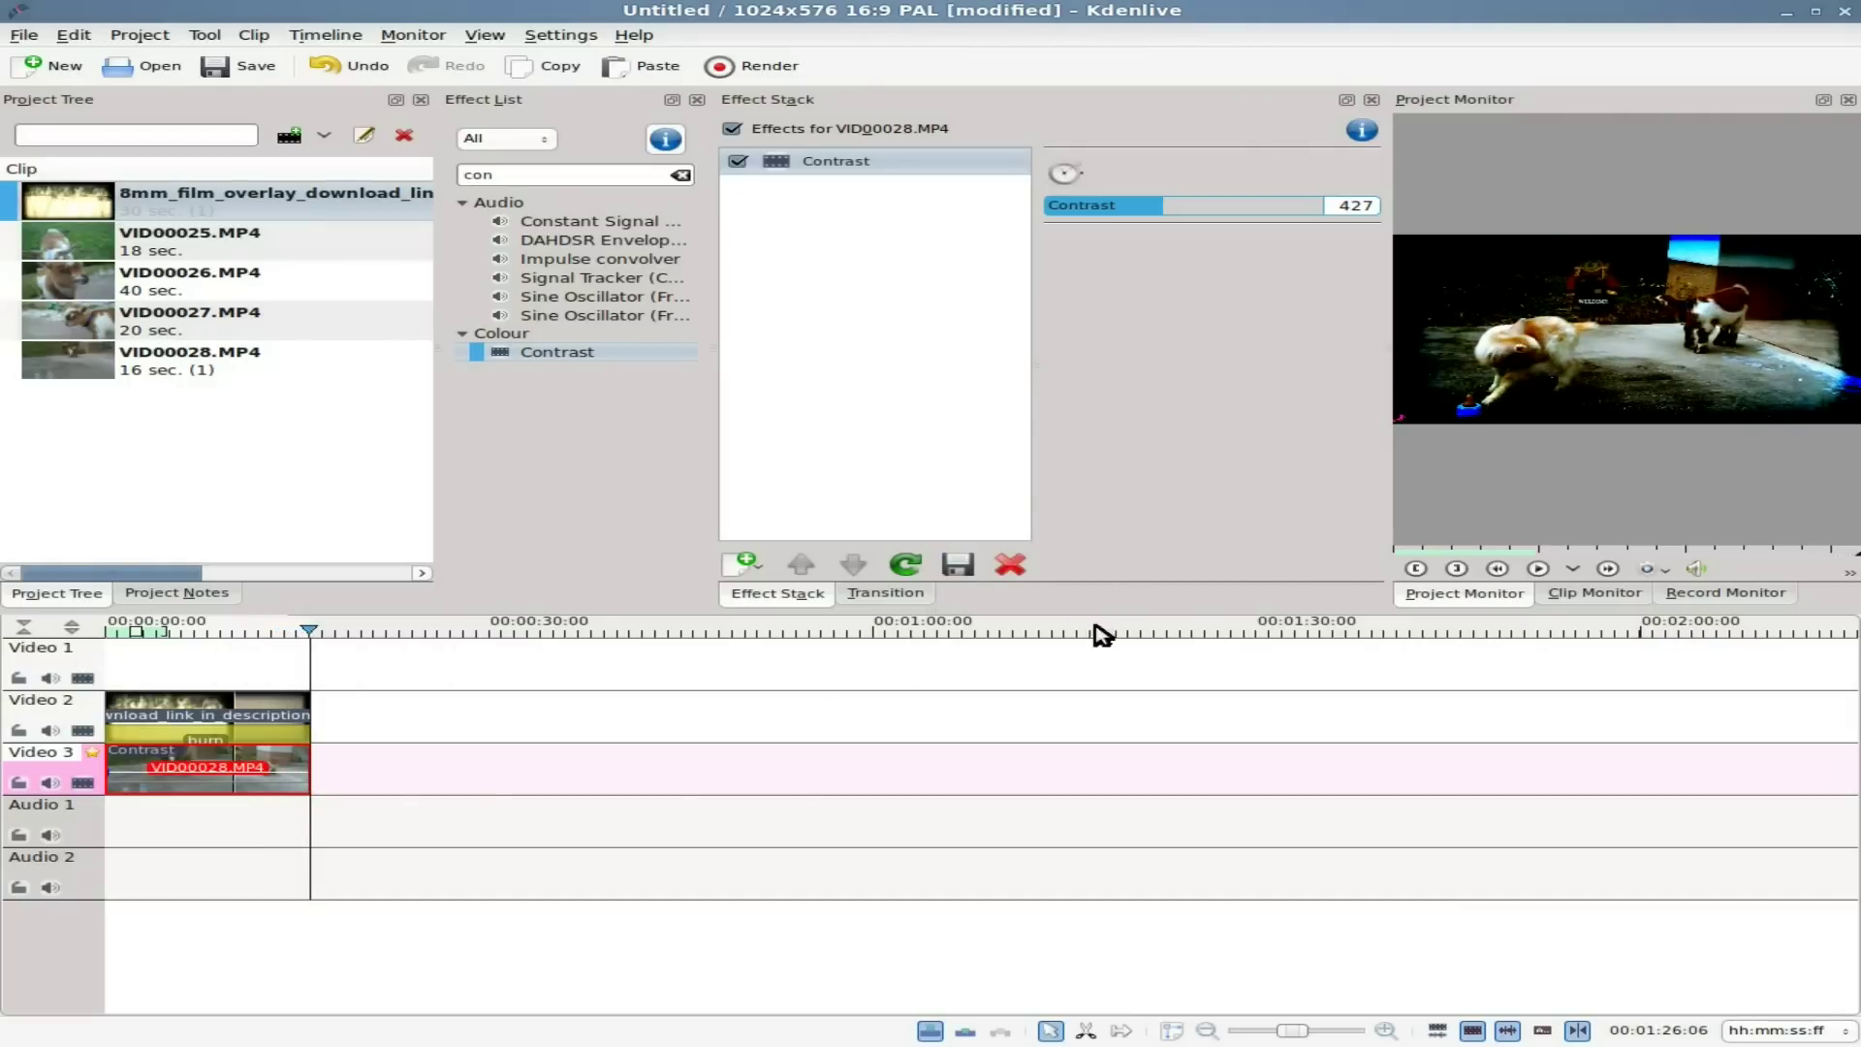
Step: Open the 'Super 8 Projector [Sound Effect]' YouTube page and select its URL
key("alt+Tab")
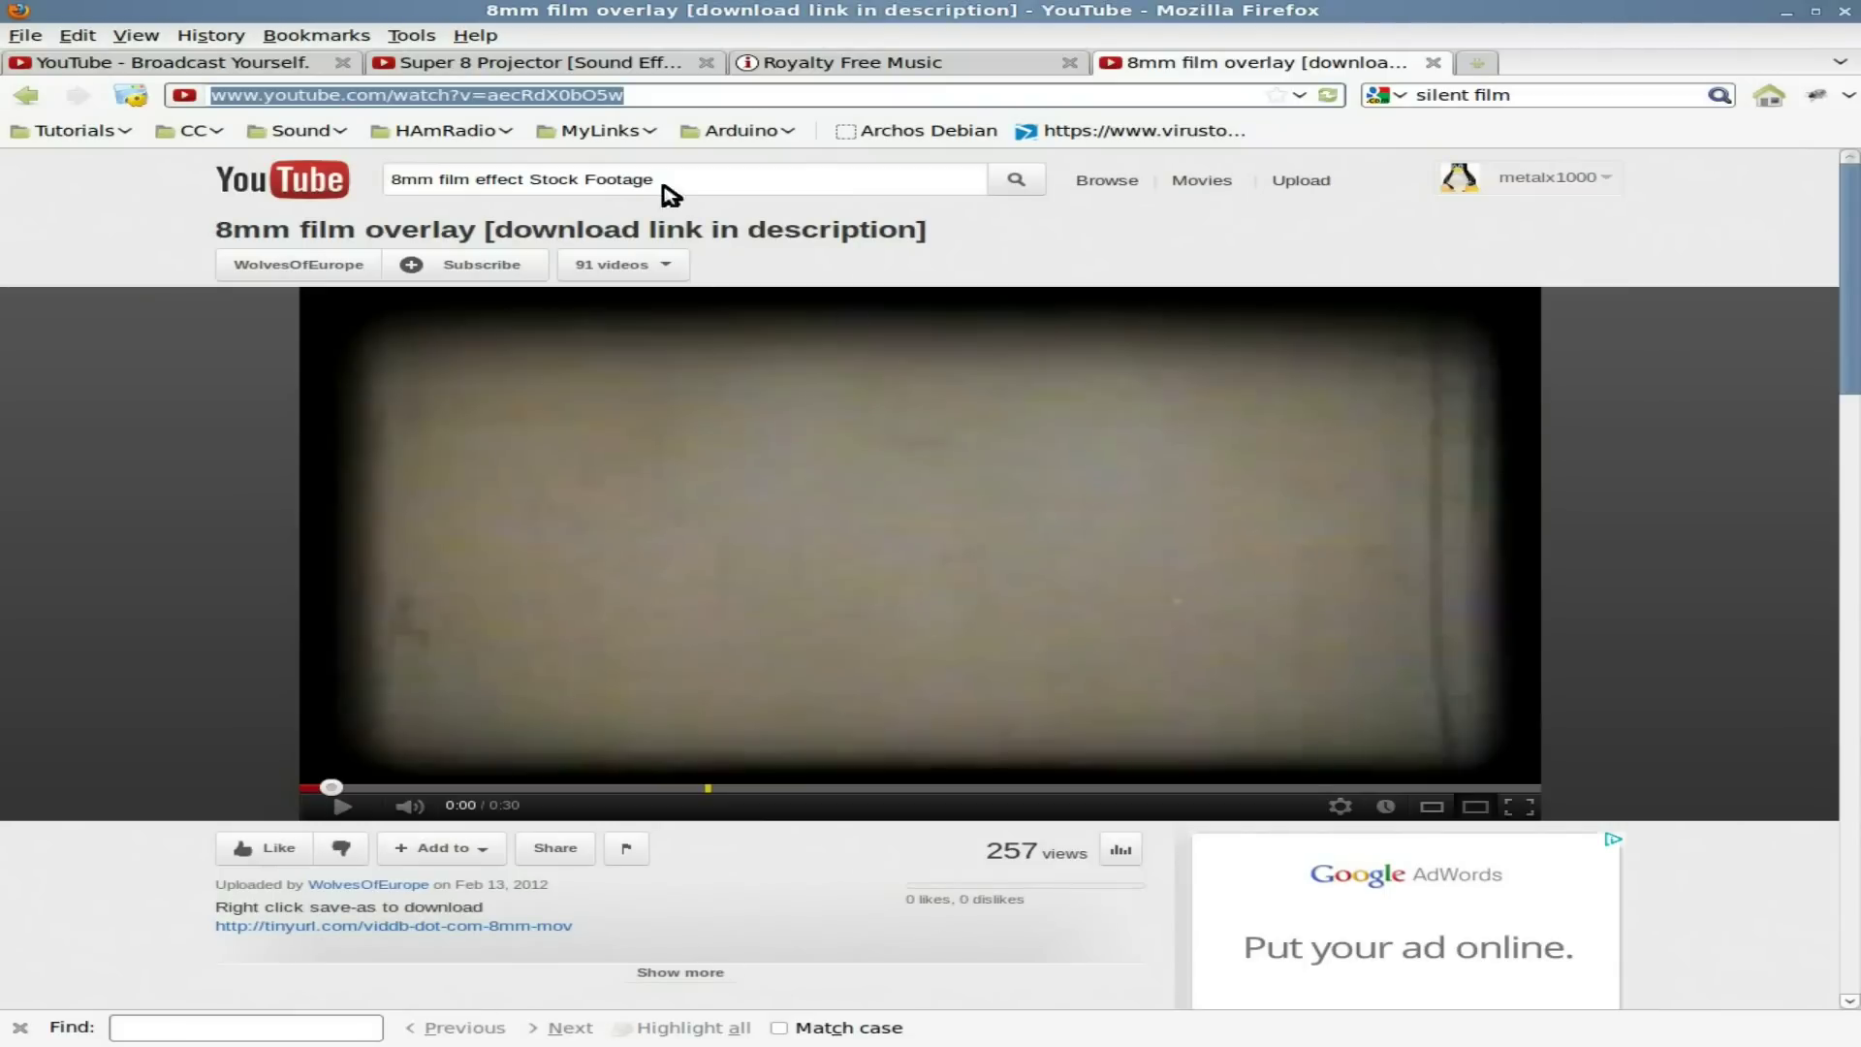
left_click(477, 66)
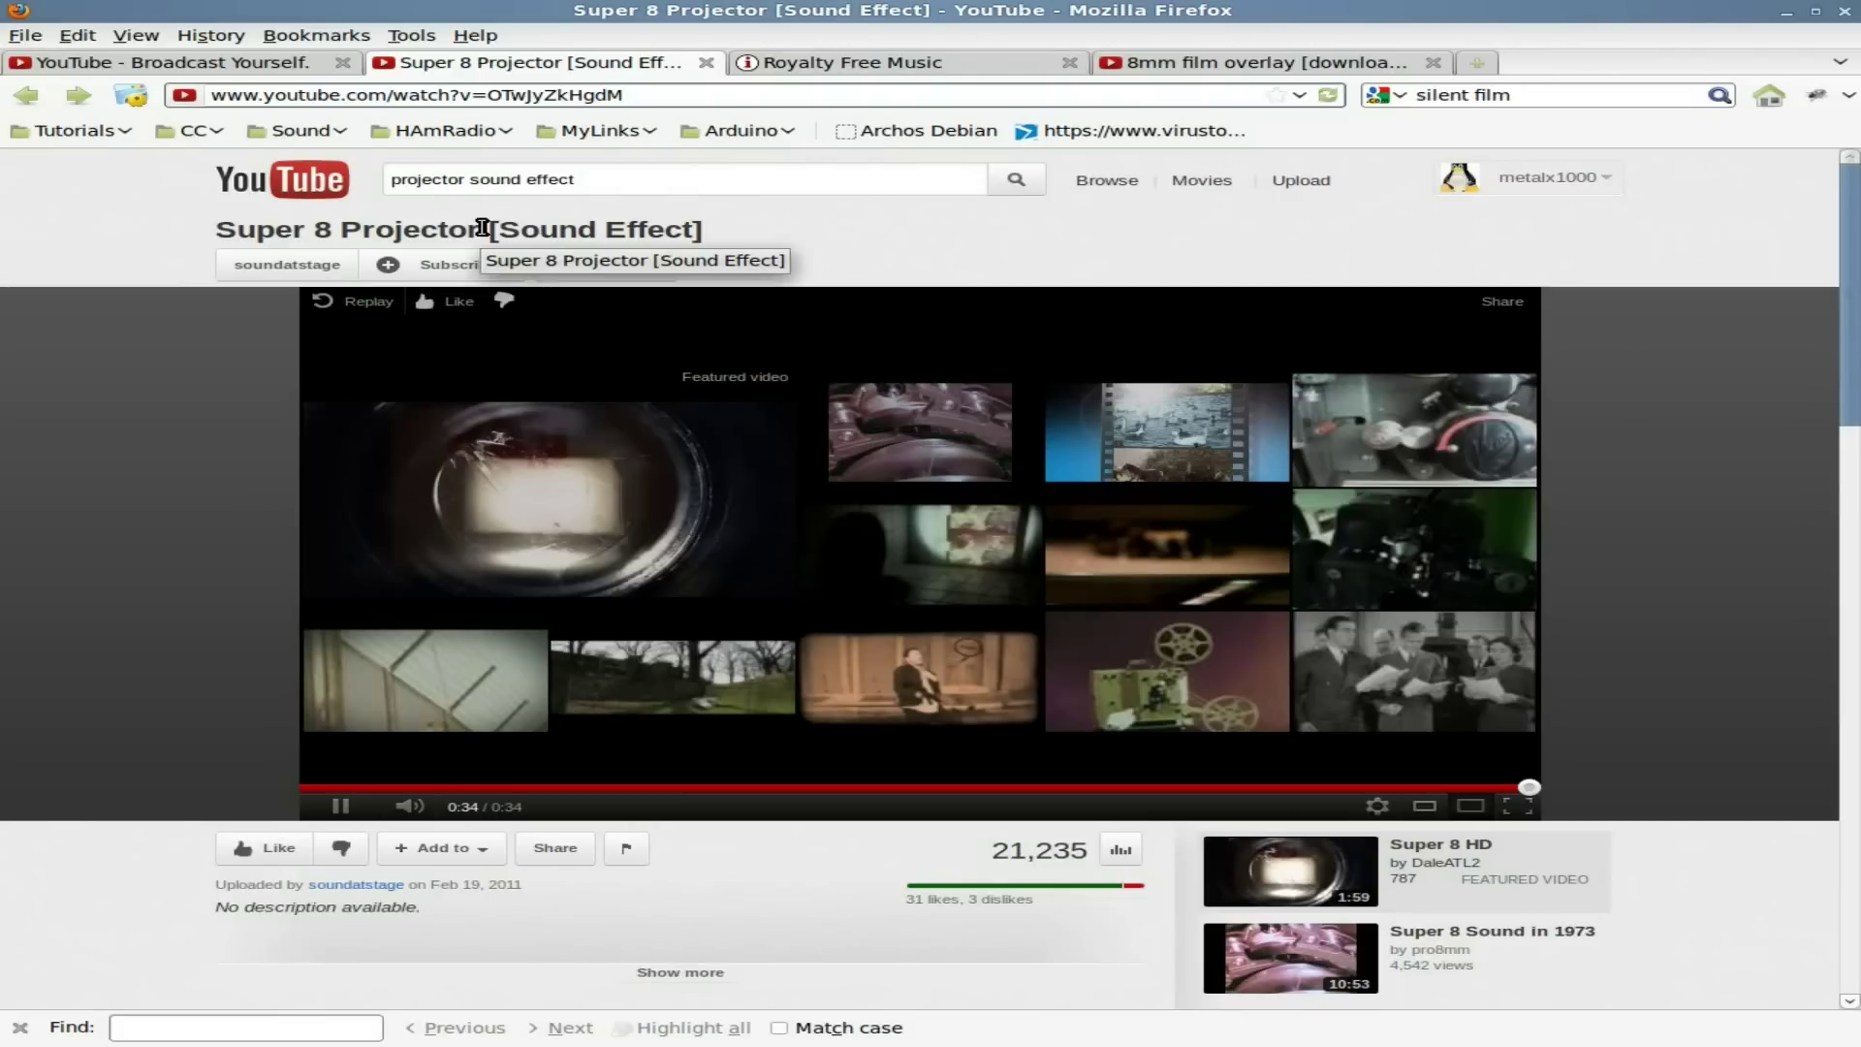
left_click(572, 94)
key("ctrl+c")
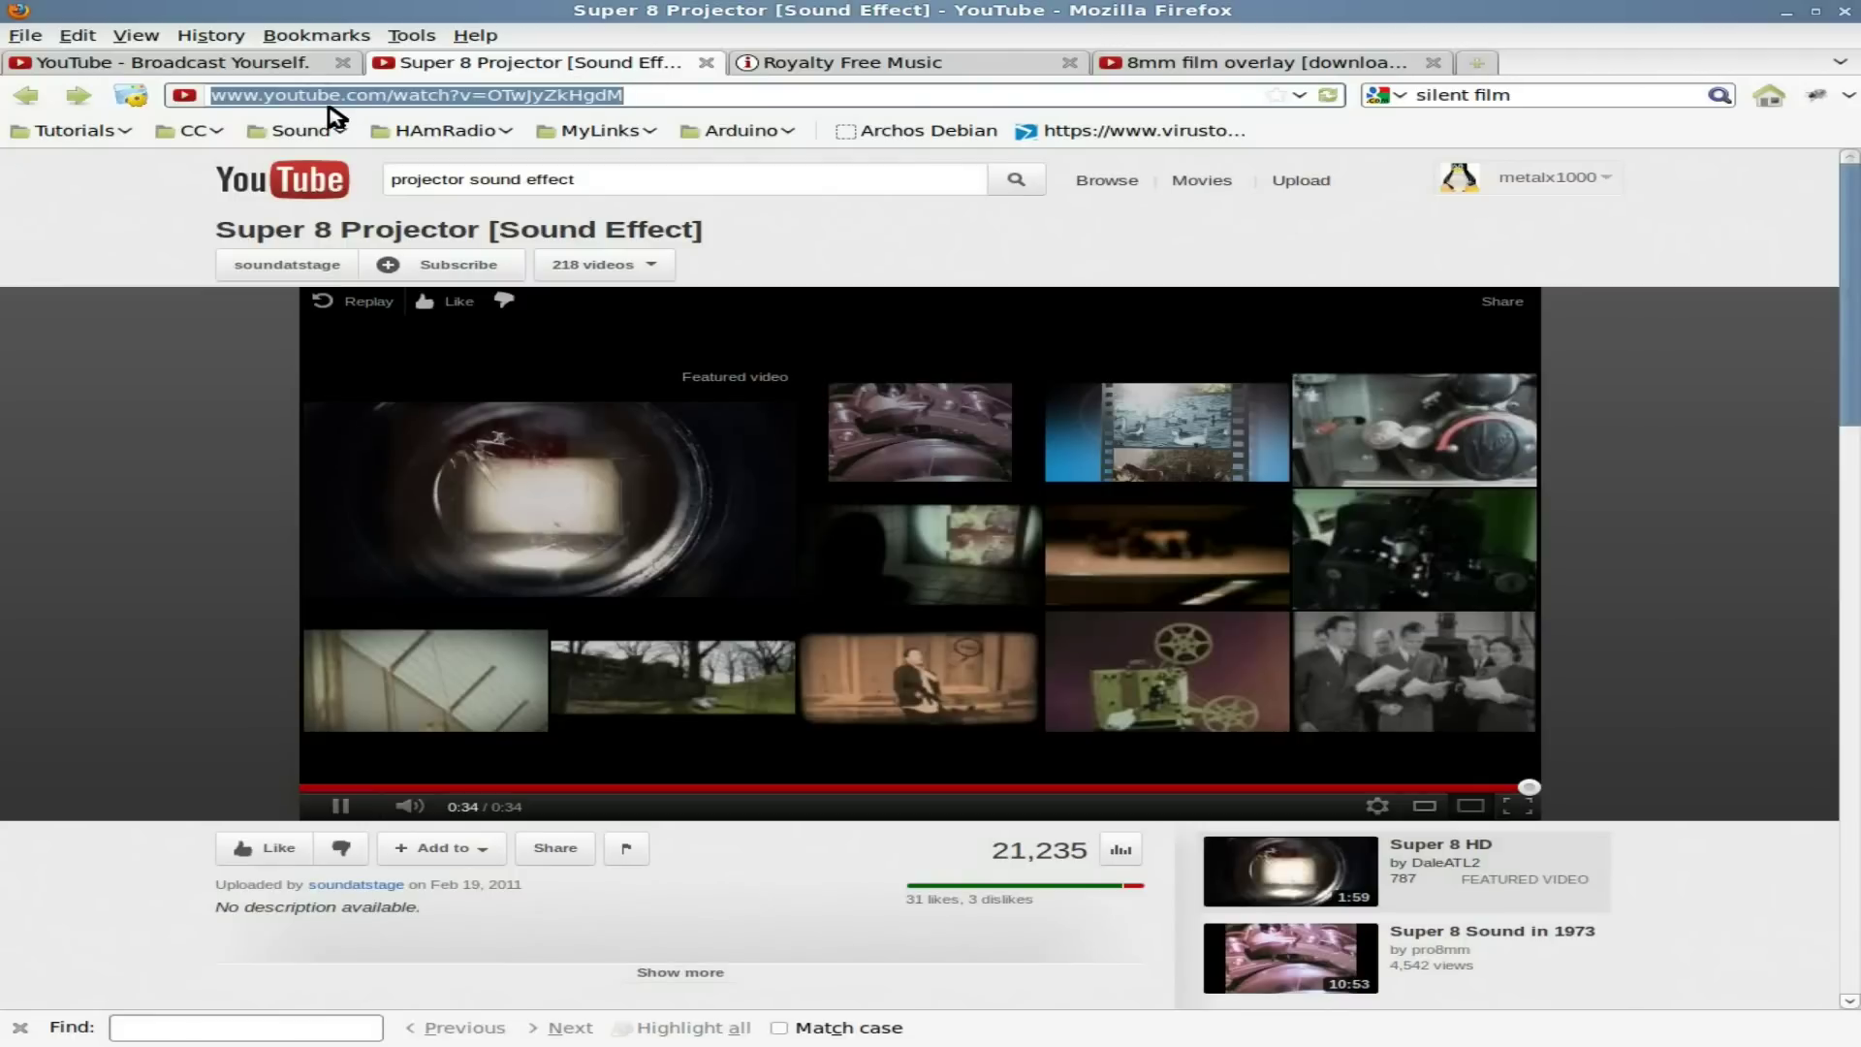
Step: Download the Super 8 projector video with 'youtube-dl -tc' and the pasted URL, then move the terminal aside
key("alt+Tab")
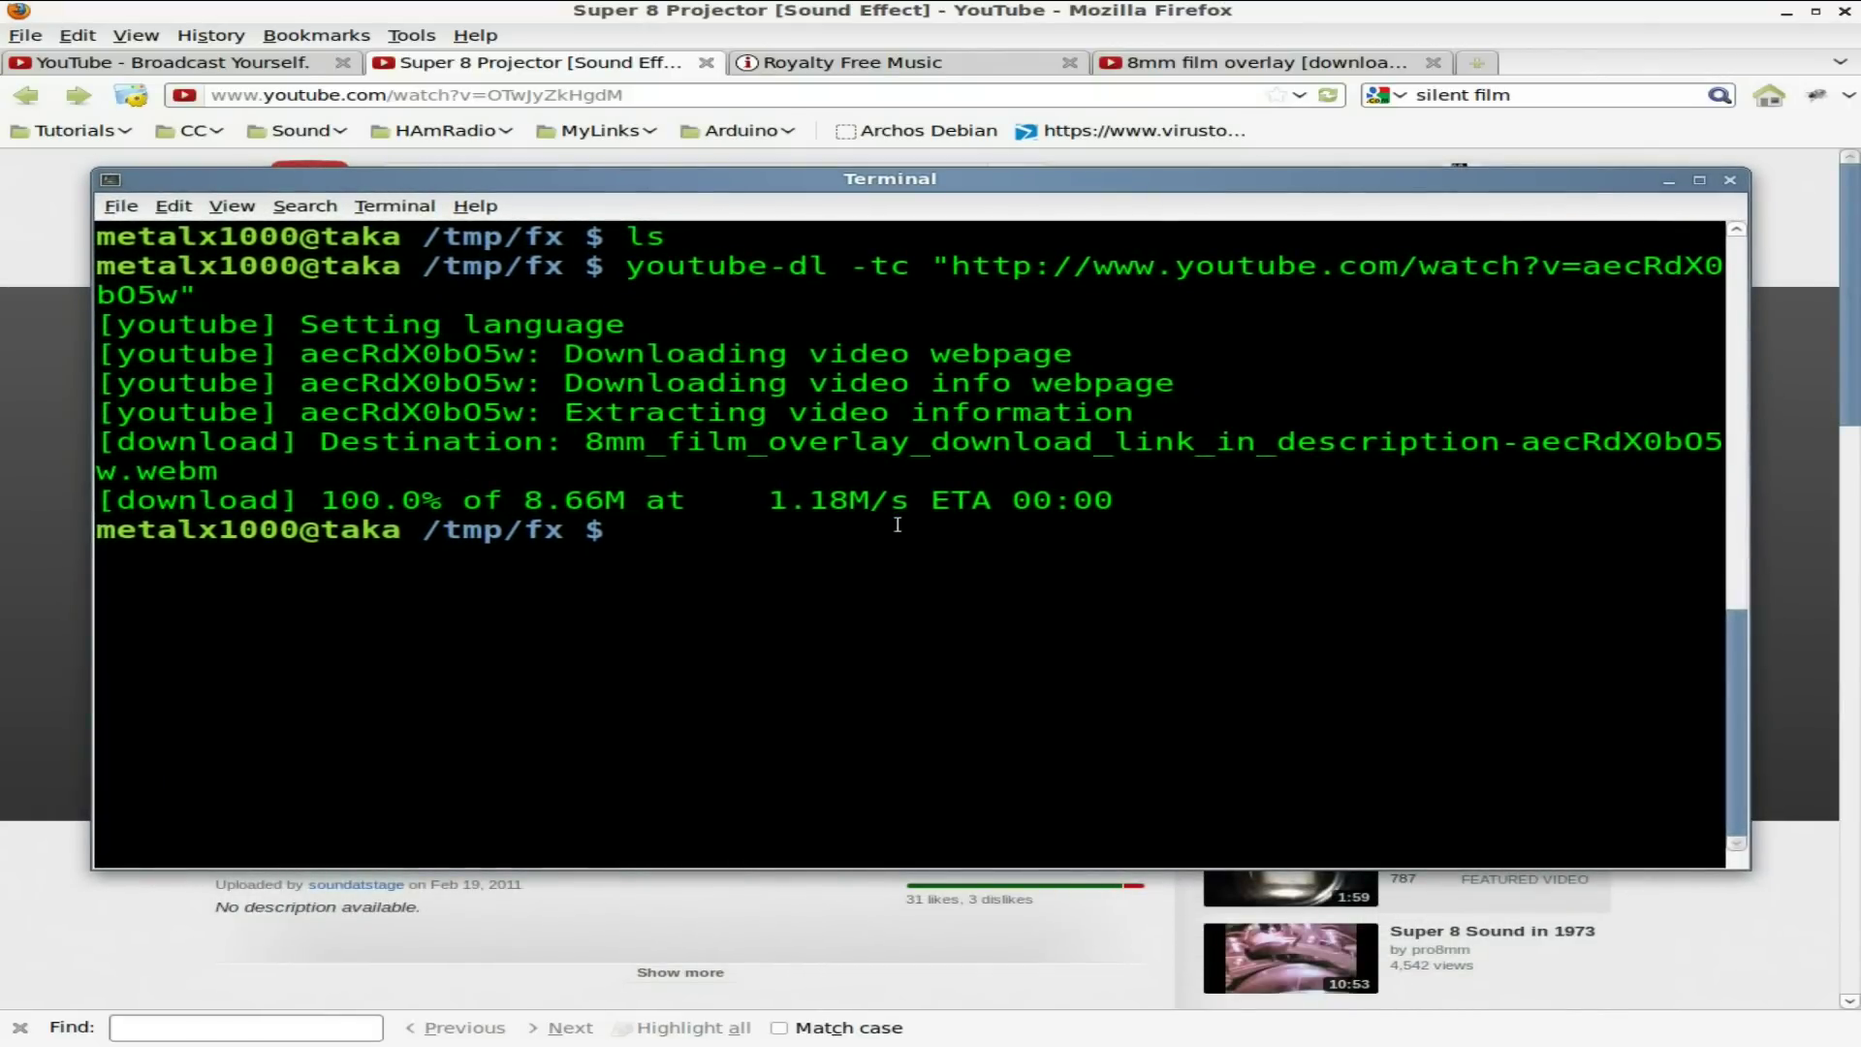
type("youtube-dl -tc ")
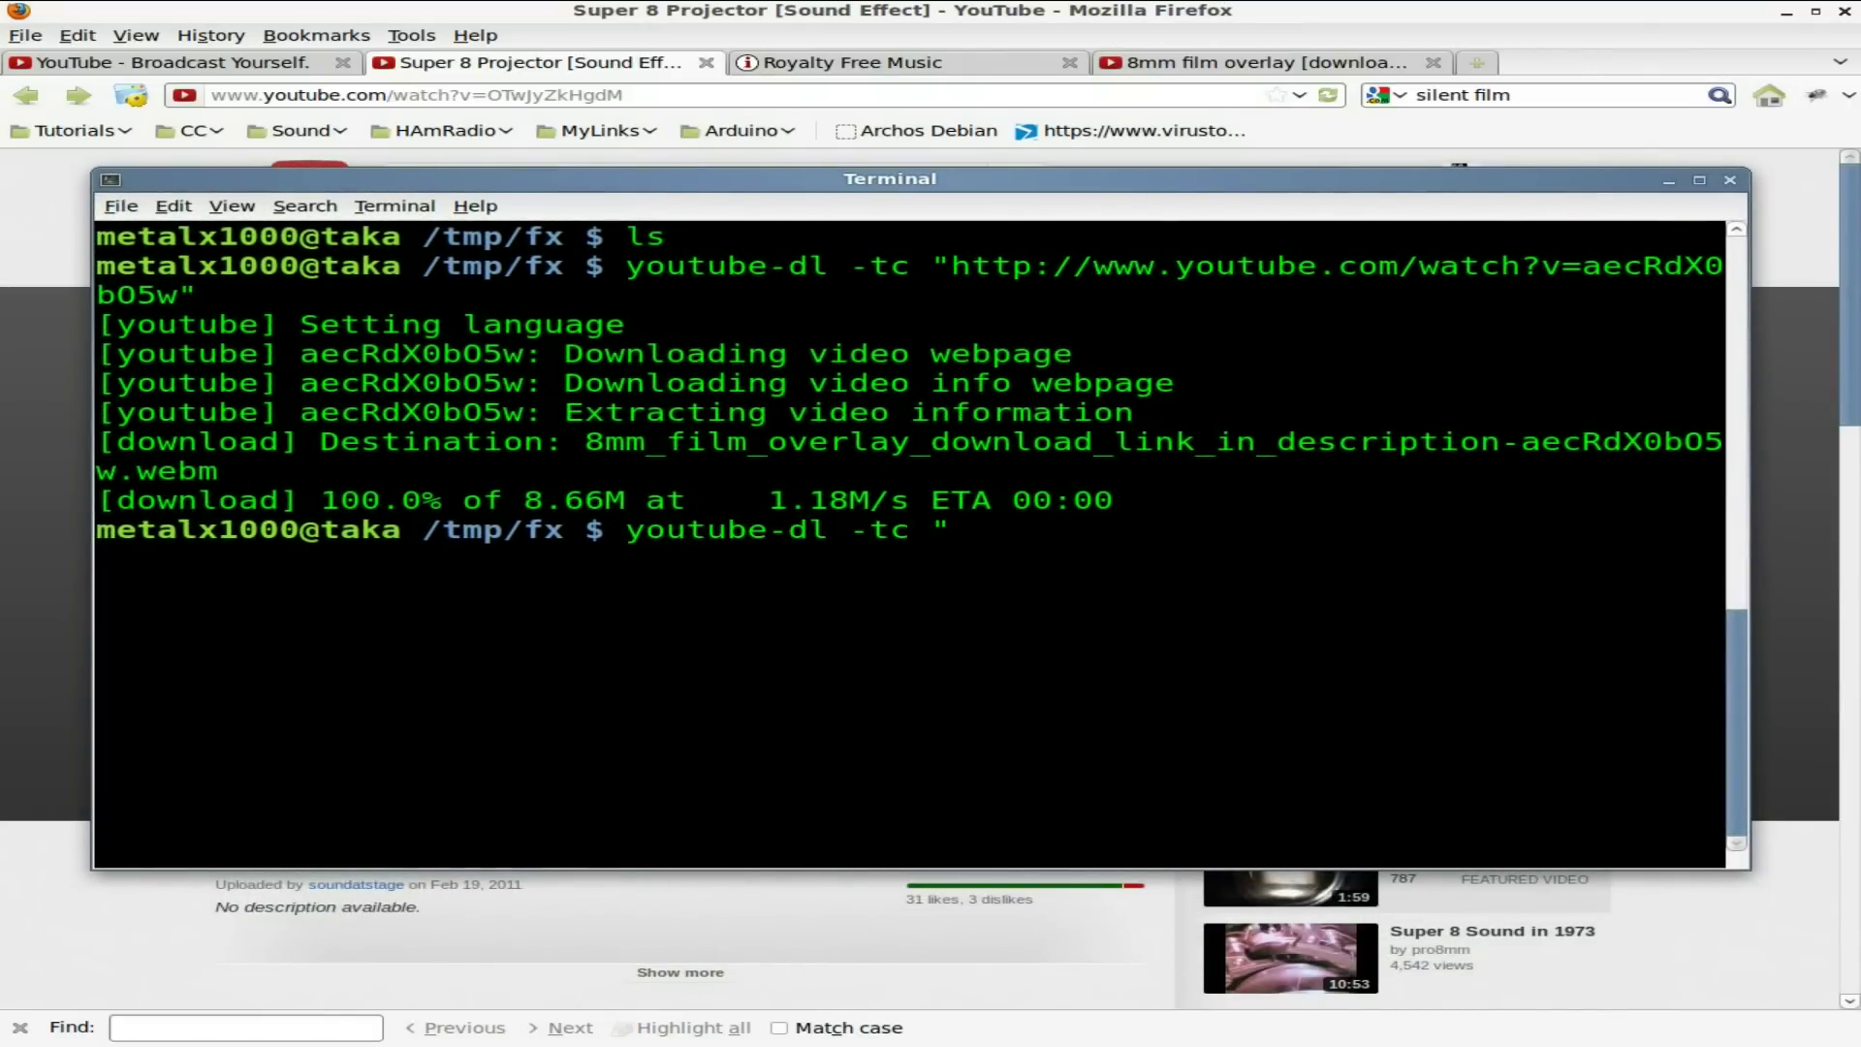
type("\"")
key("ctrl+shift+v")
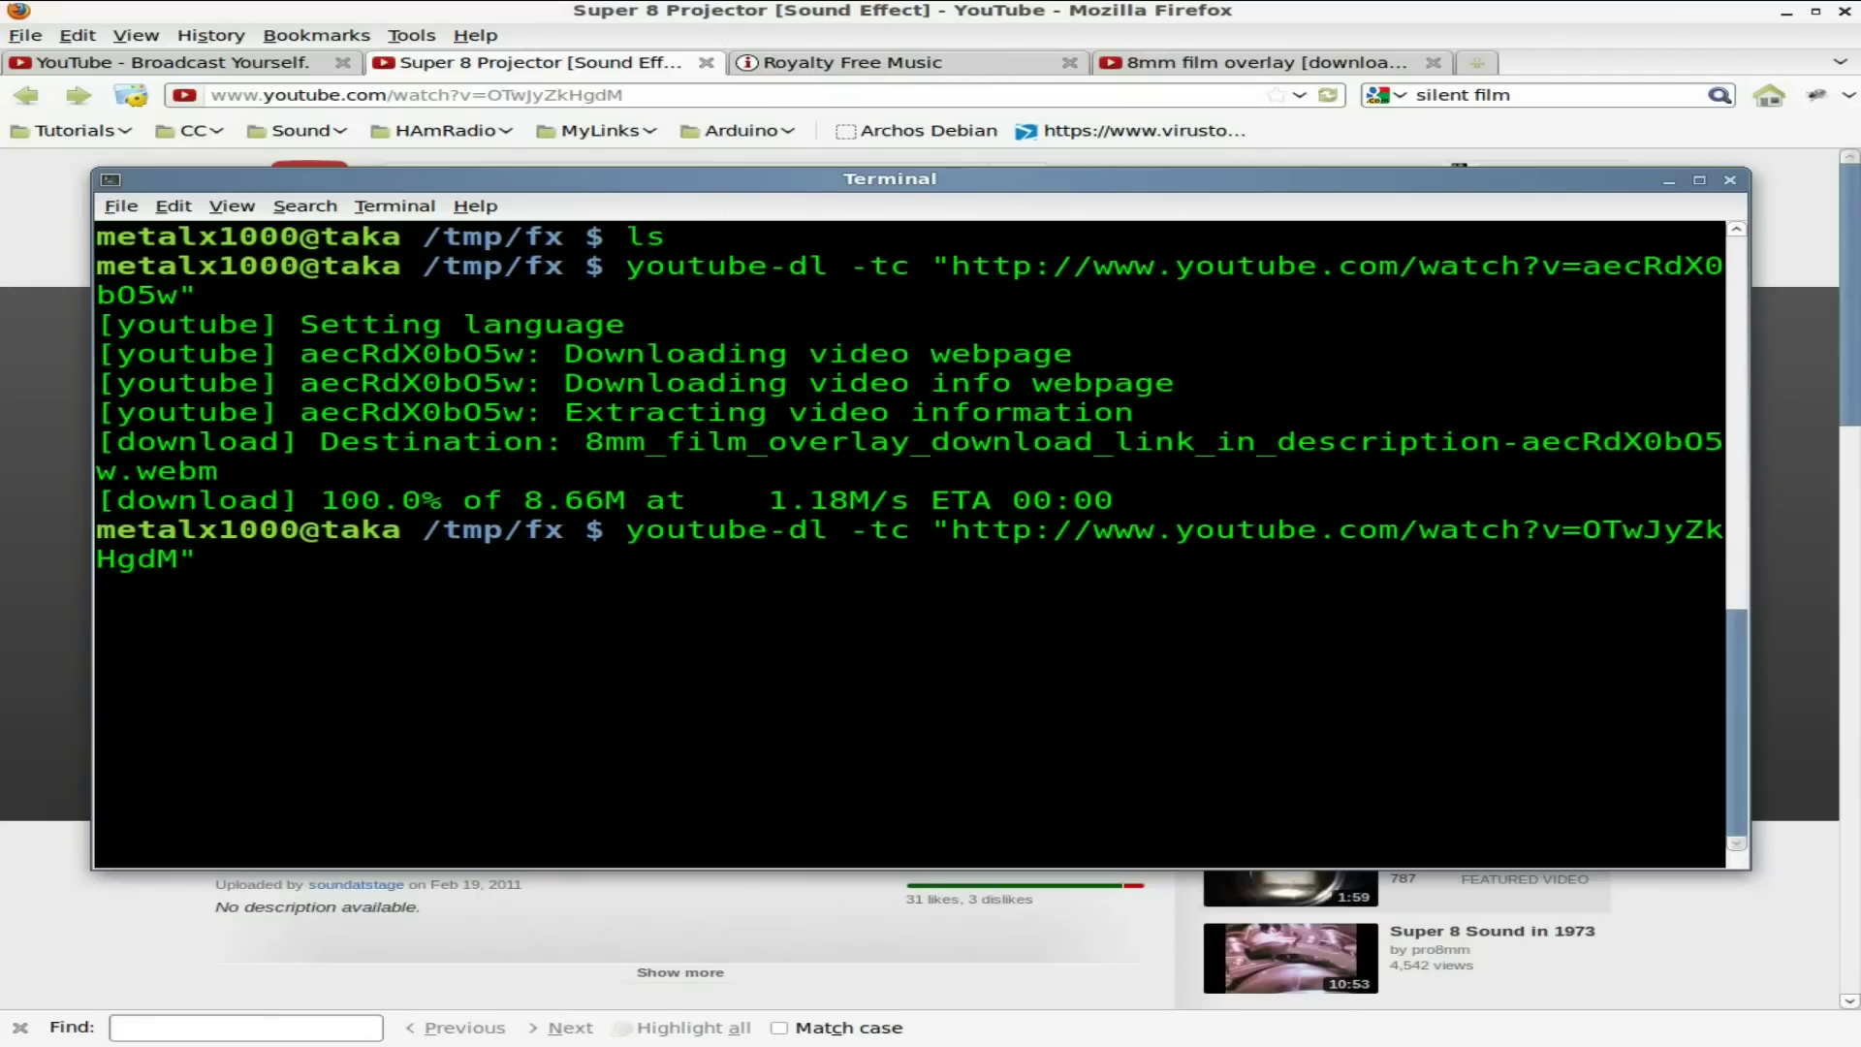
key("Return")
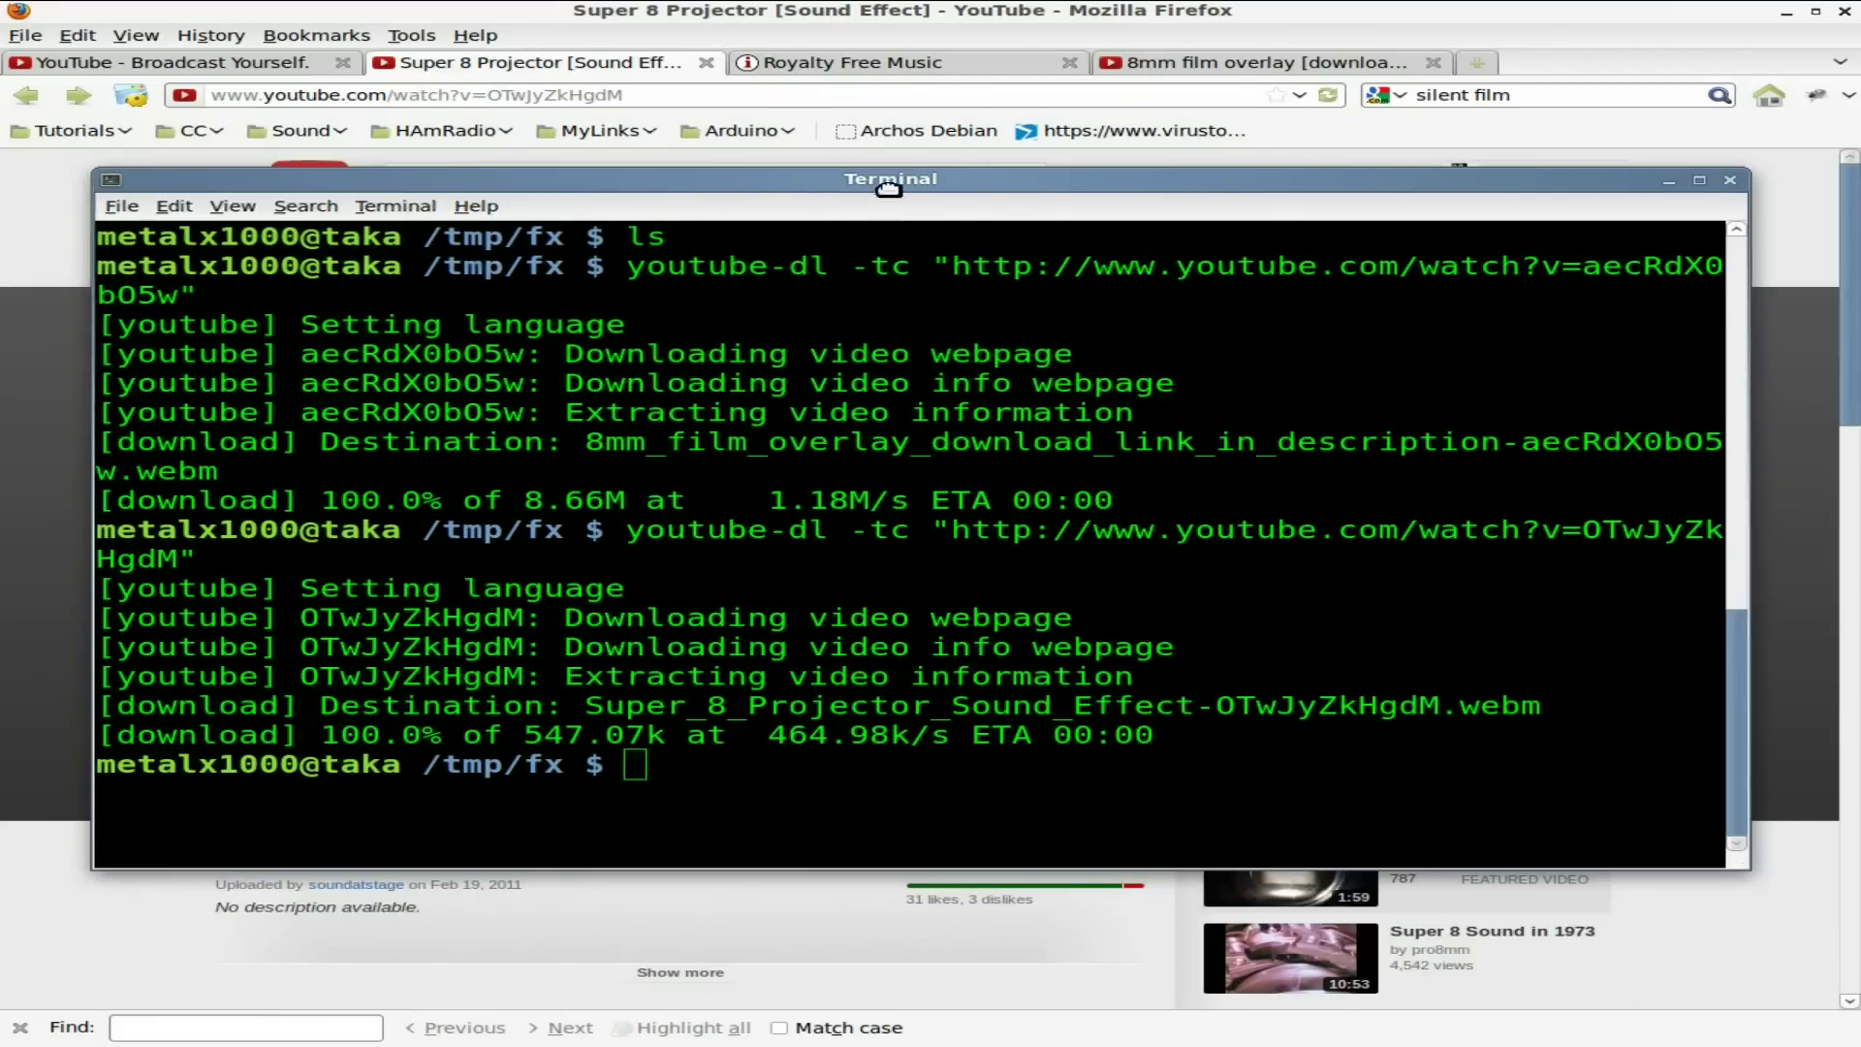
left_click_drag(889, 189, 1860, 193)
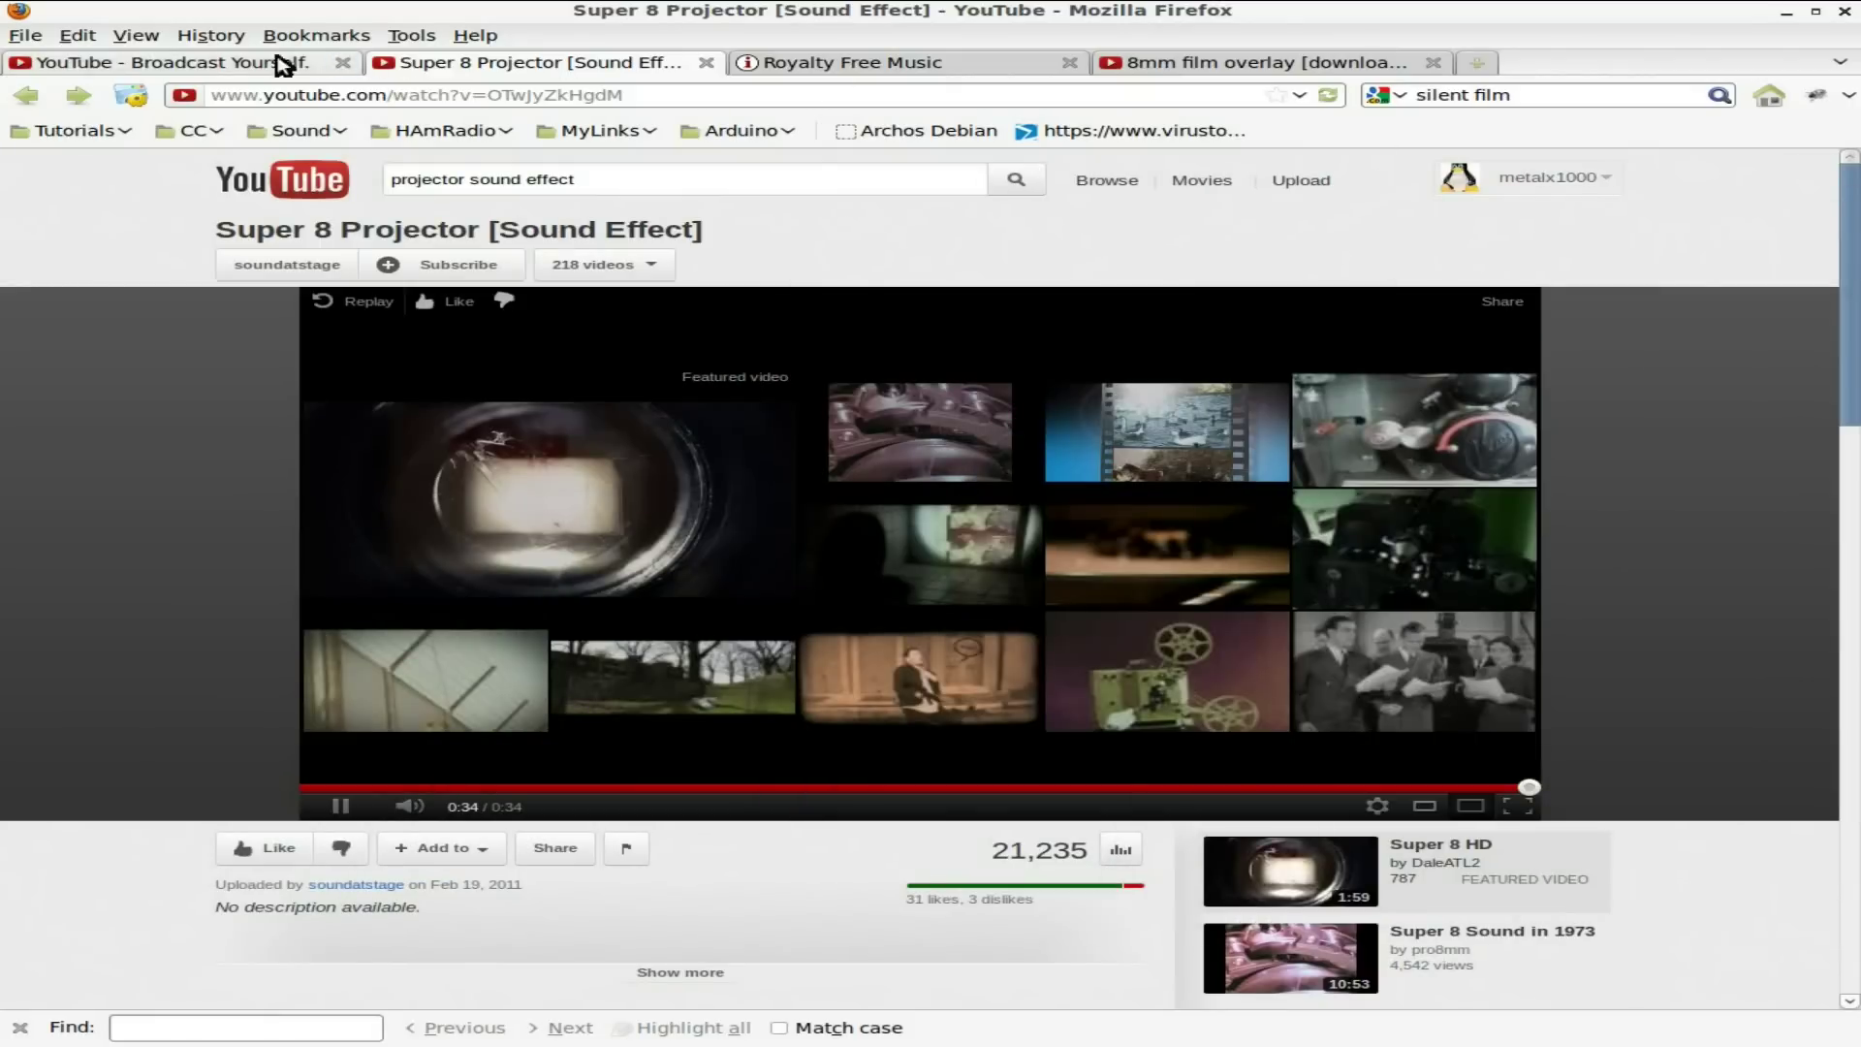
Step: Import Super_8_Projector_Sound_Effect webm from /tmp/fx and place it at the start of Audio 1
left_click(241, 62)
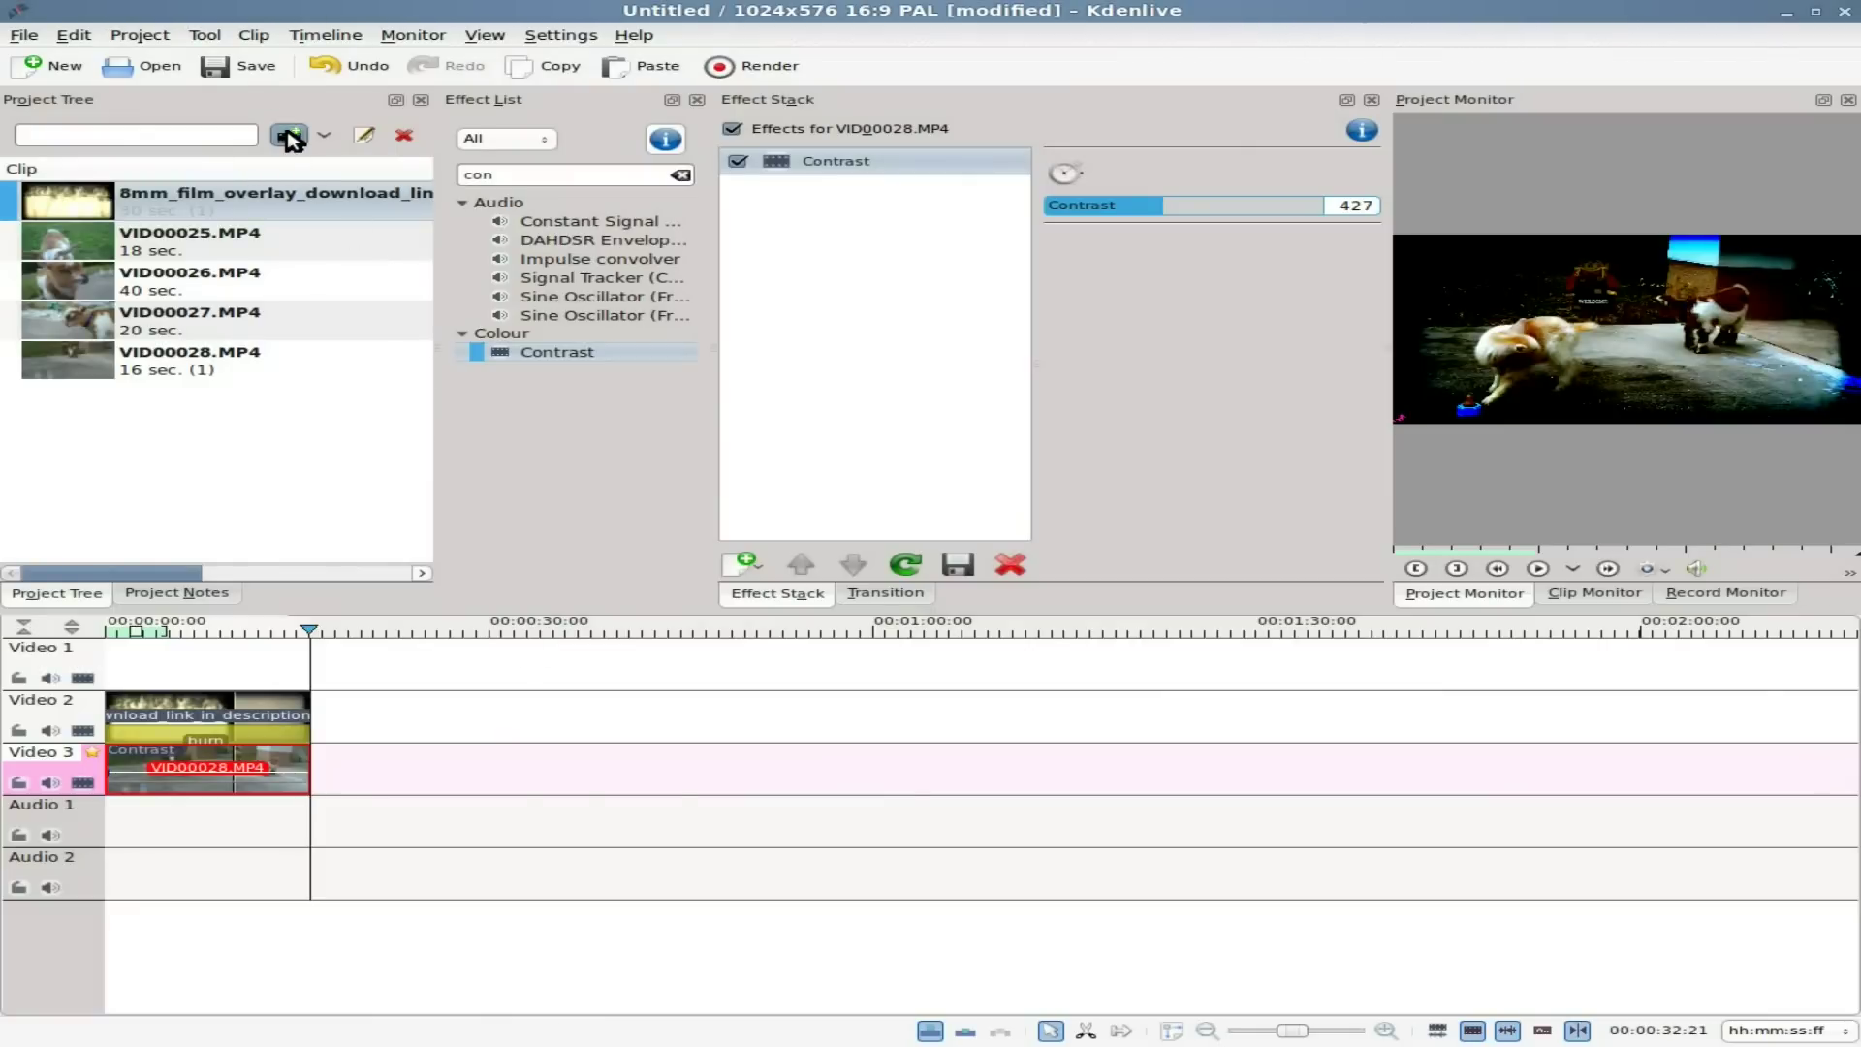
left_click(289, 135)
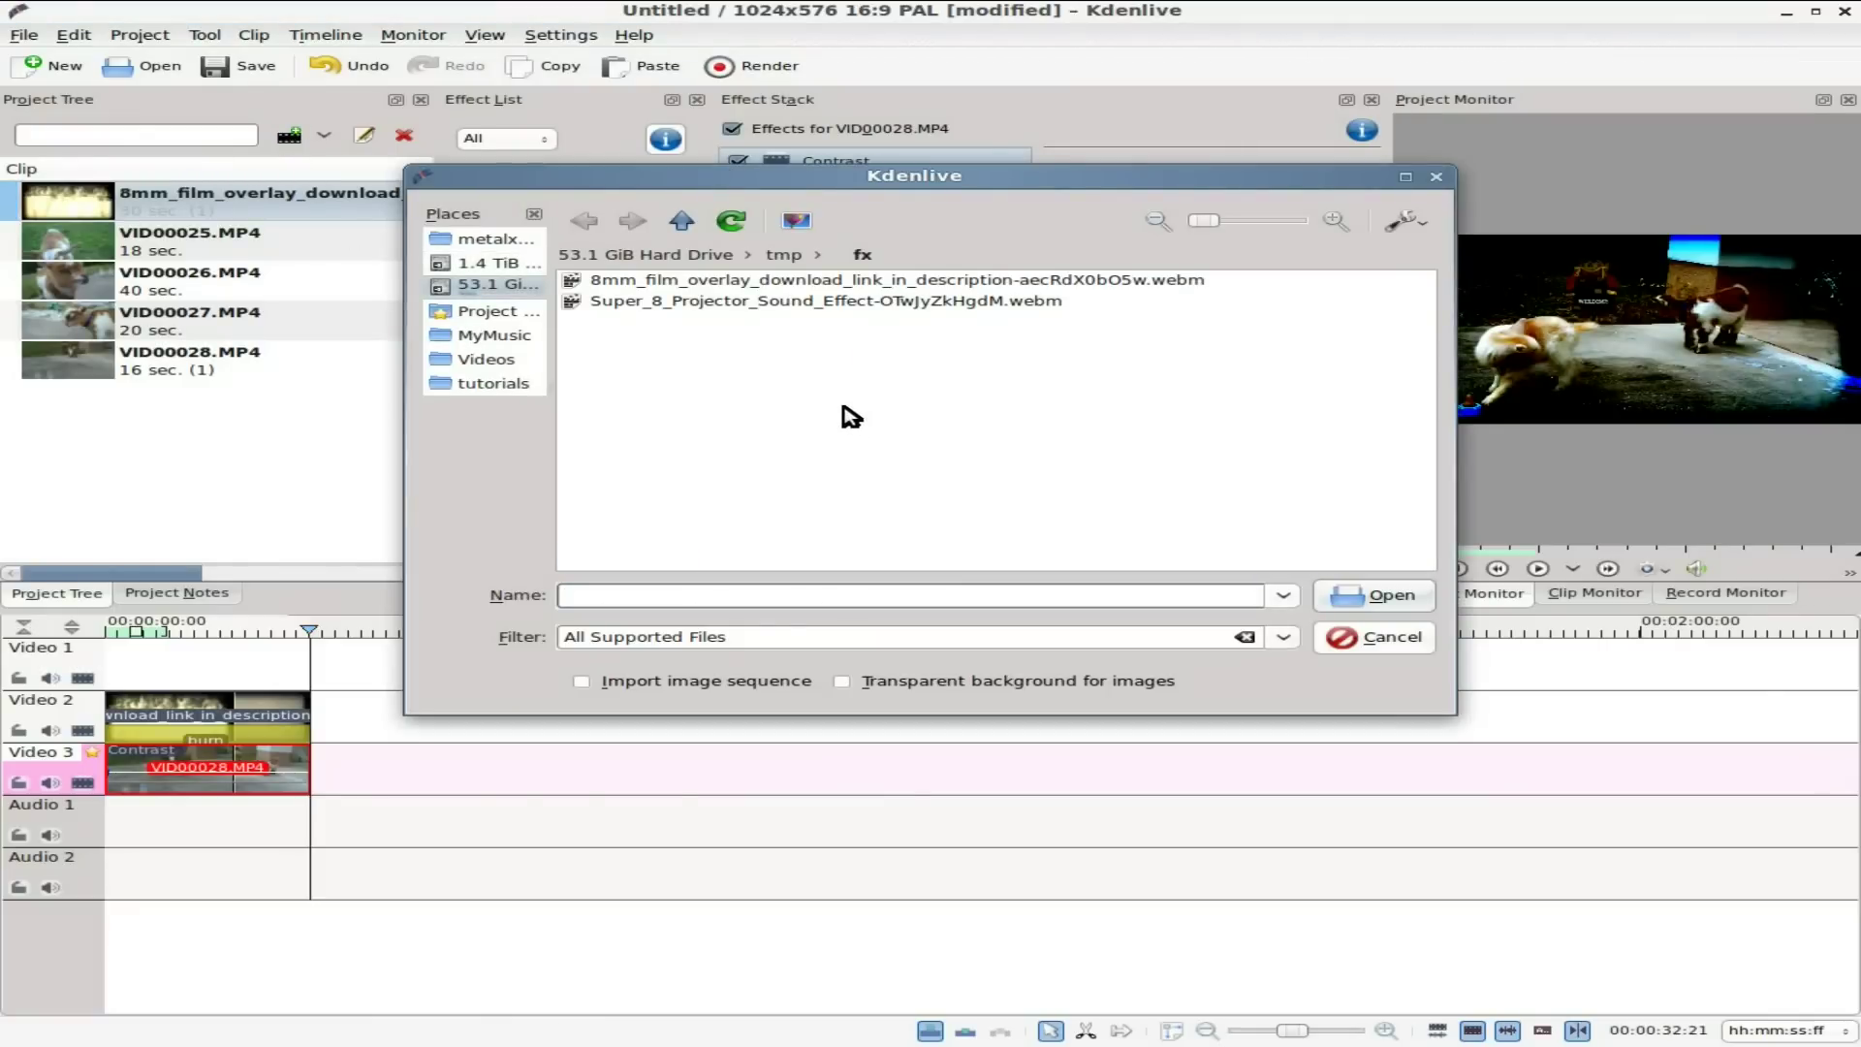
left_click(826, 308)
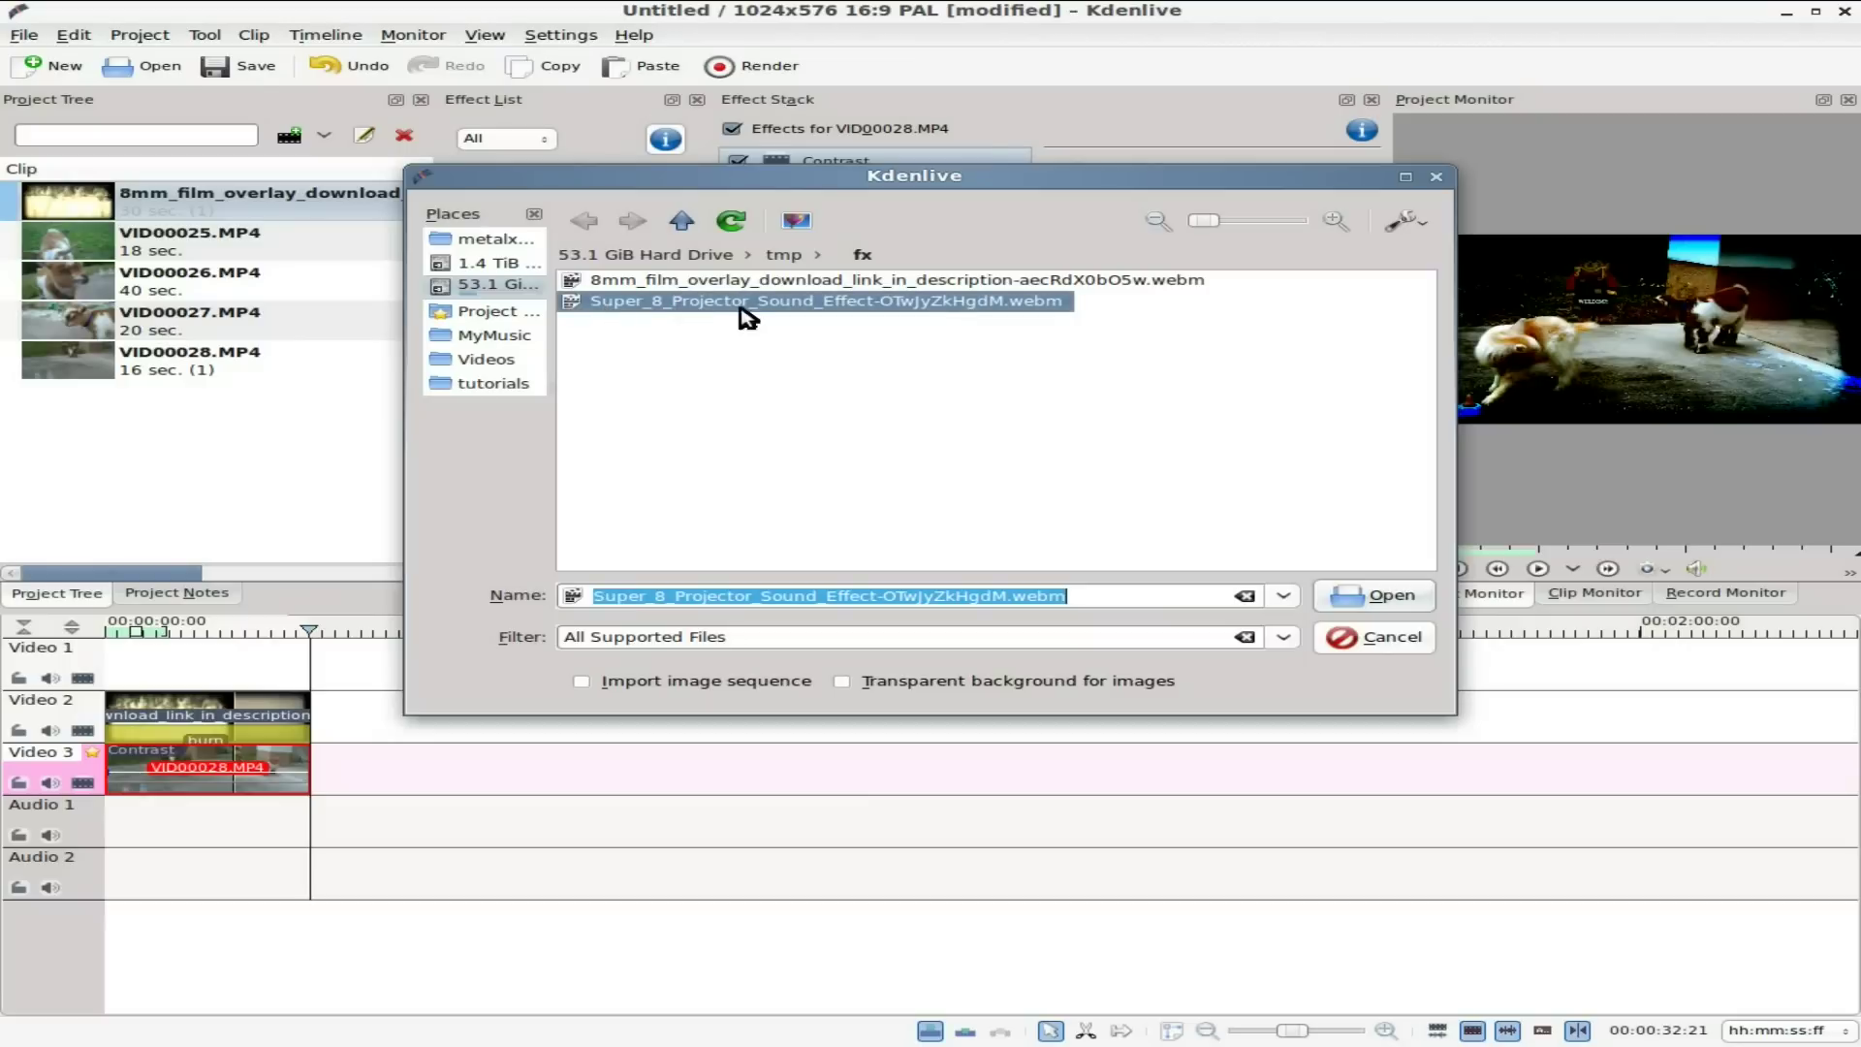
left_click(1347, 606)
left_click(225, 250)
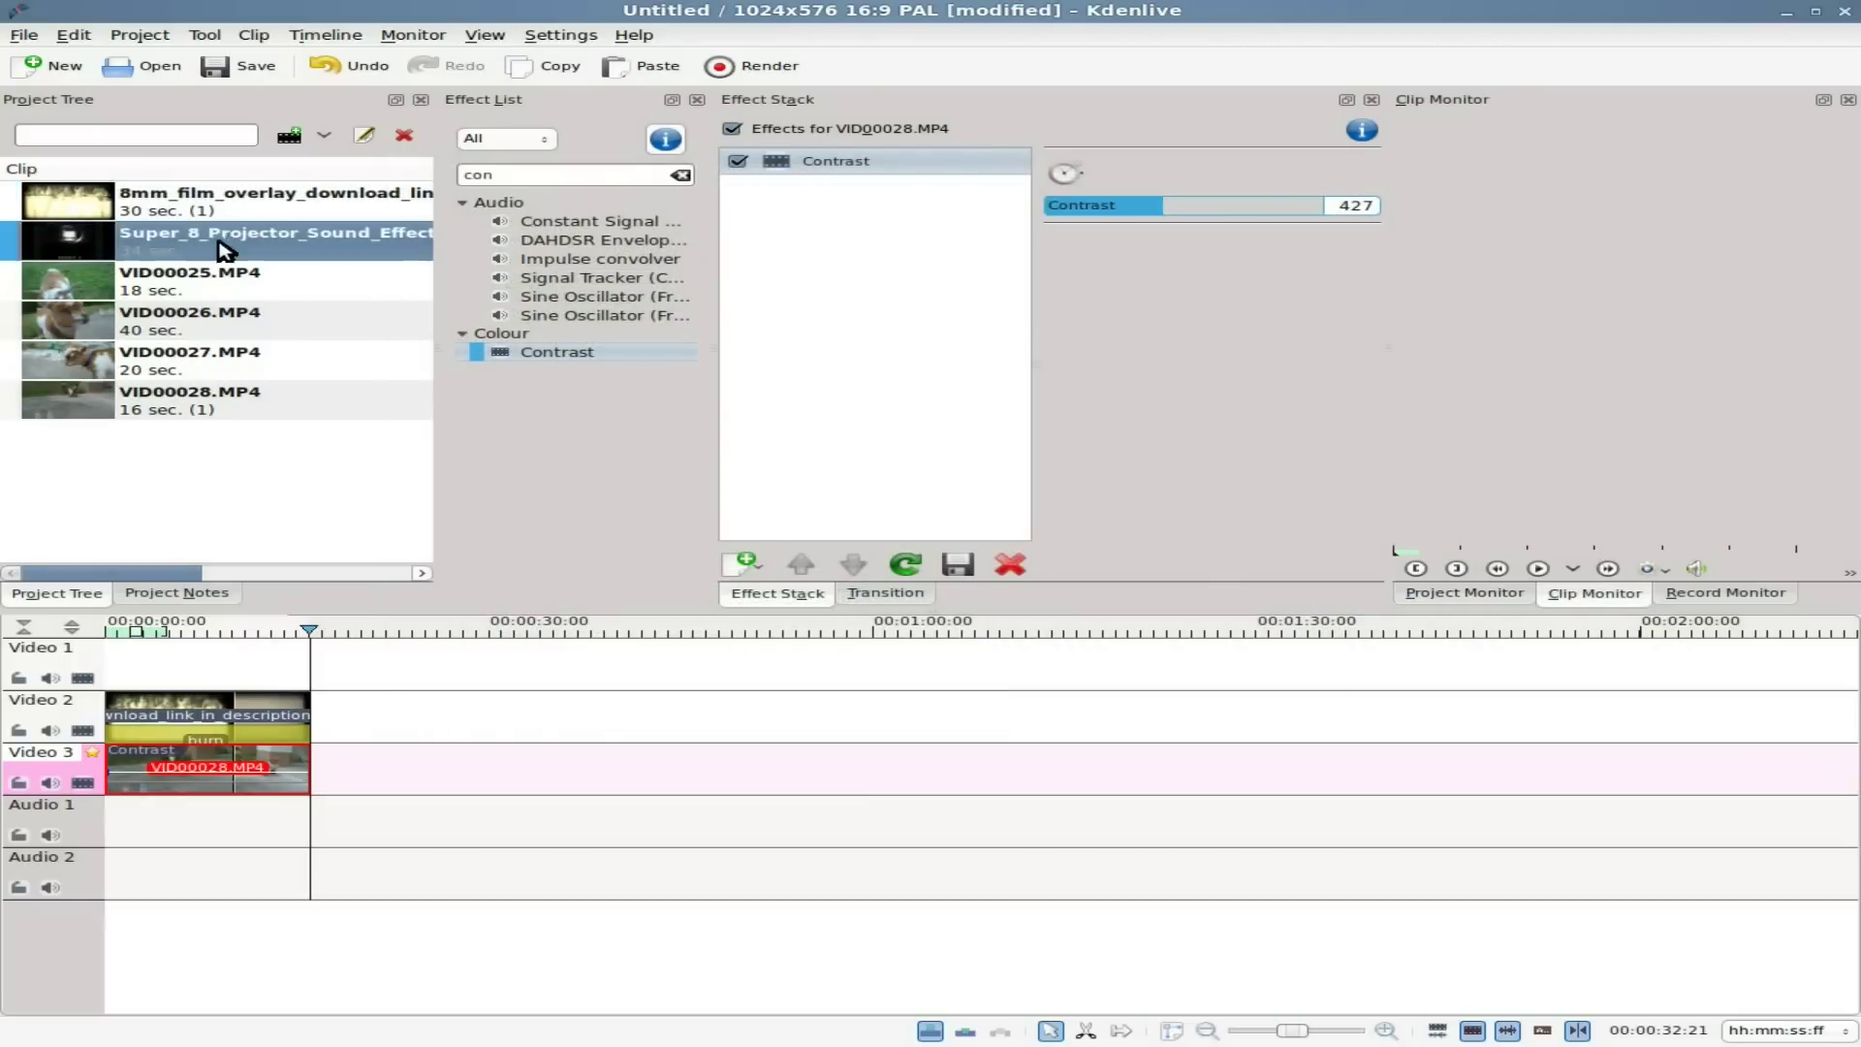
left_click_drag(225, 250, 113, 825)
Step: Play the timeline with the projector sound from an earlier point, then return to the browser
left_click(305, 635)
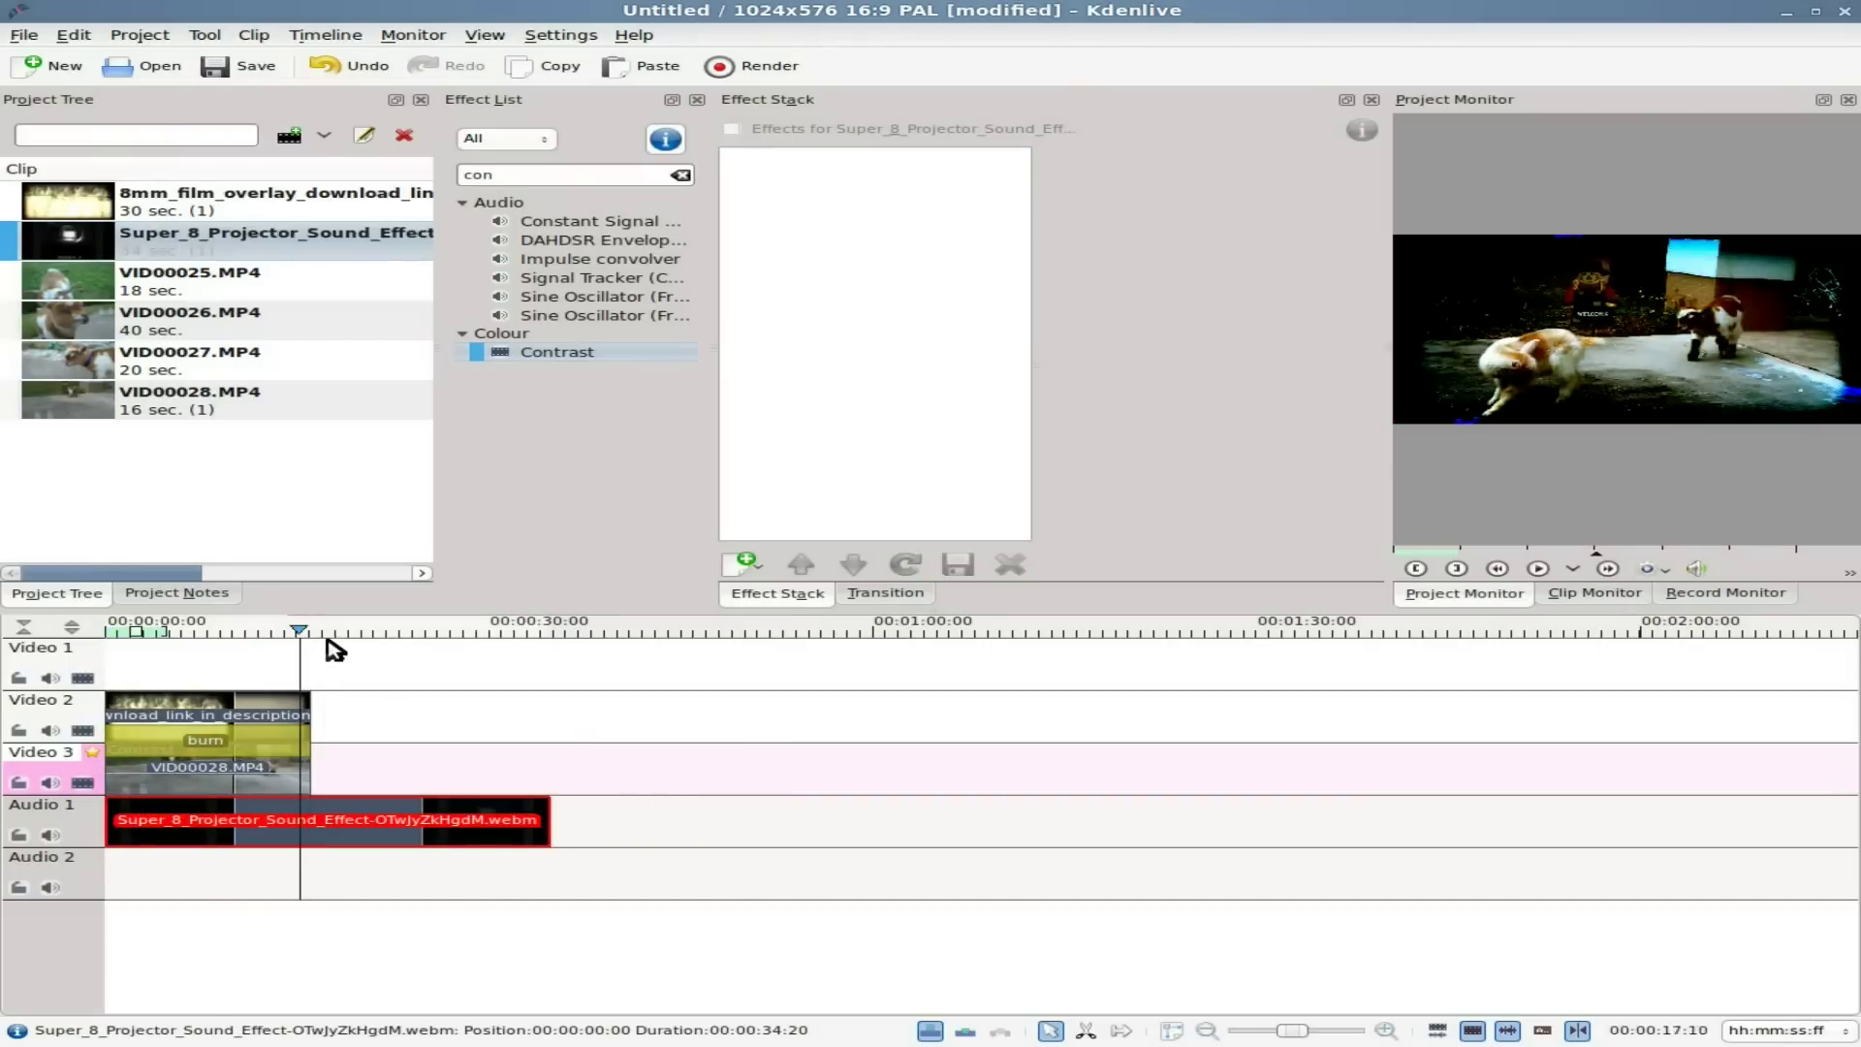
left_click(170, 632)
key("space")
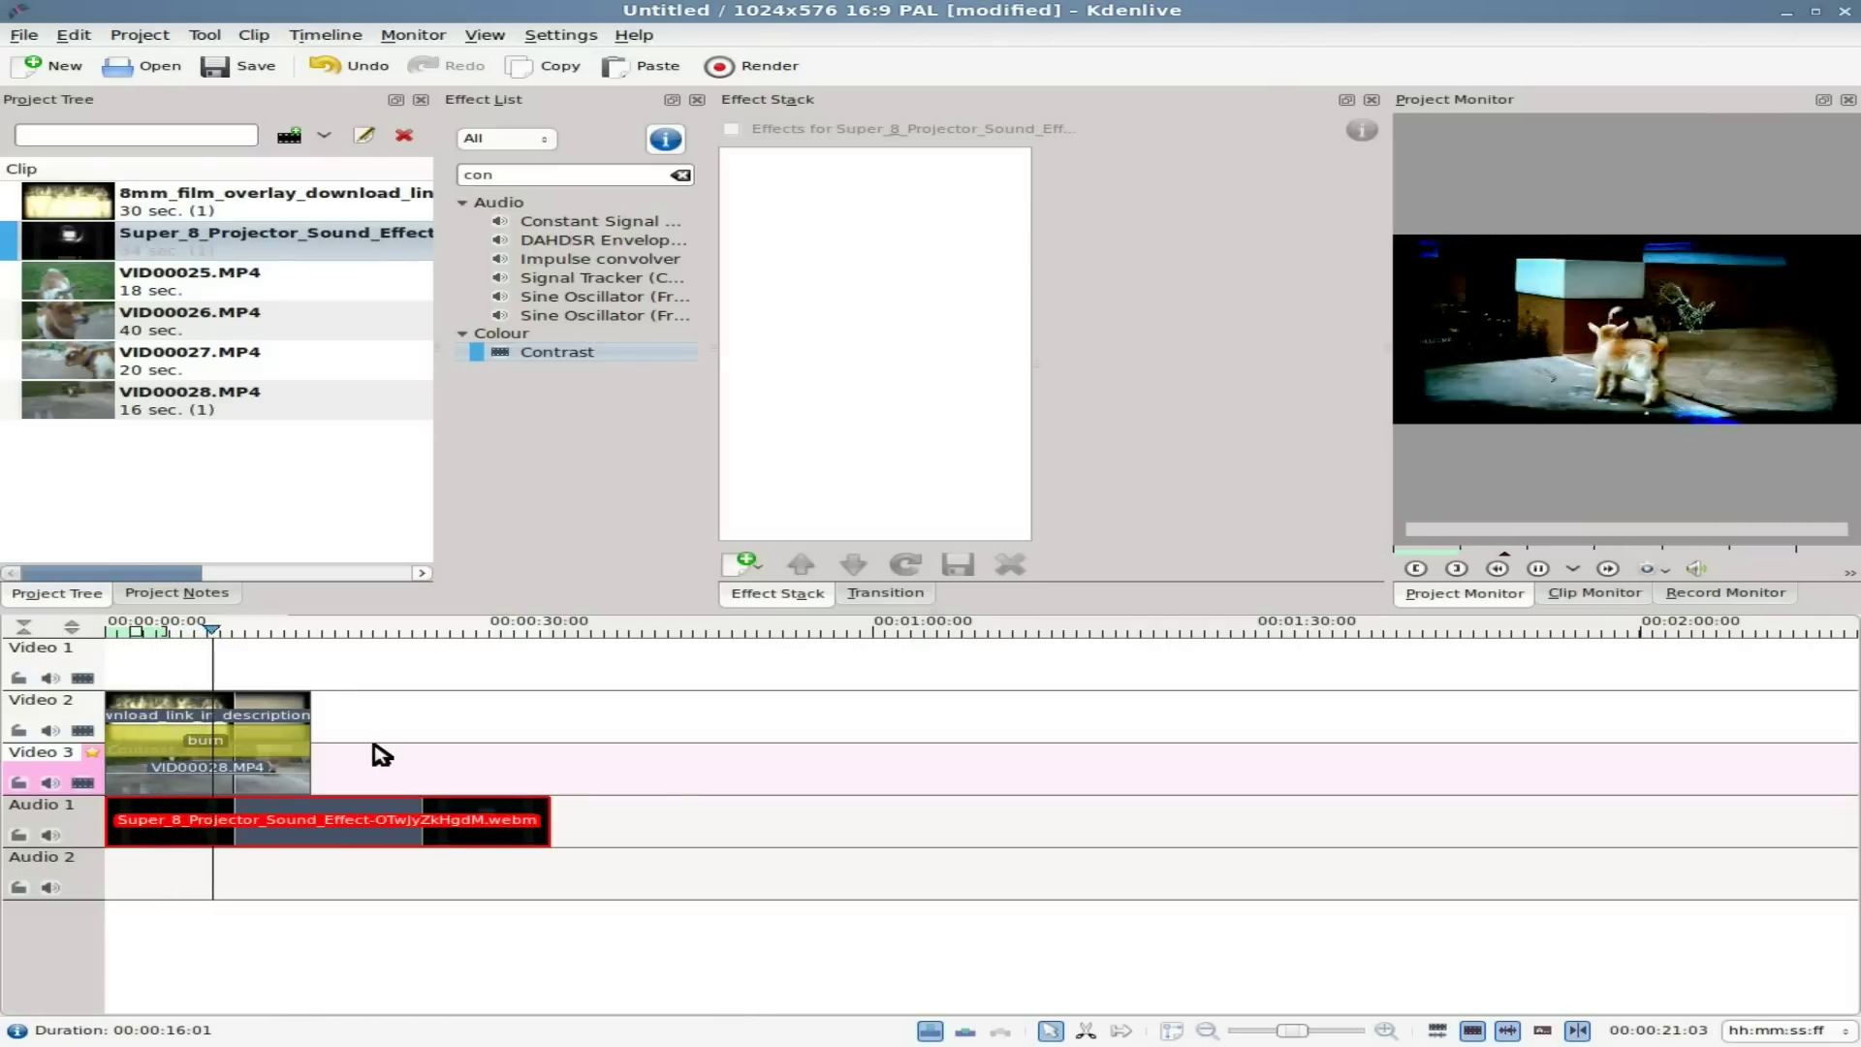
key("space")
key("alt+Tab")
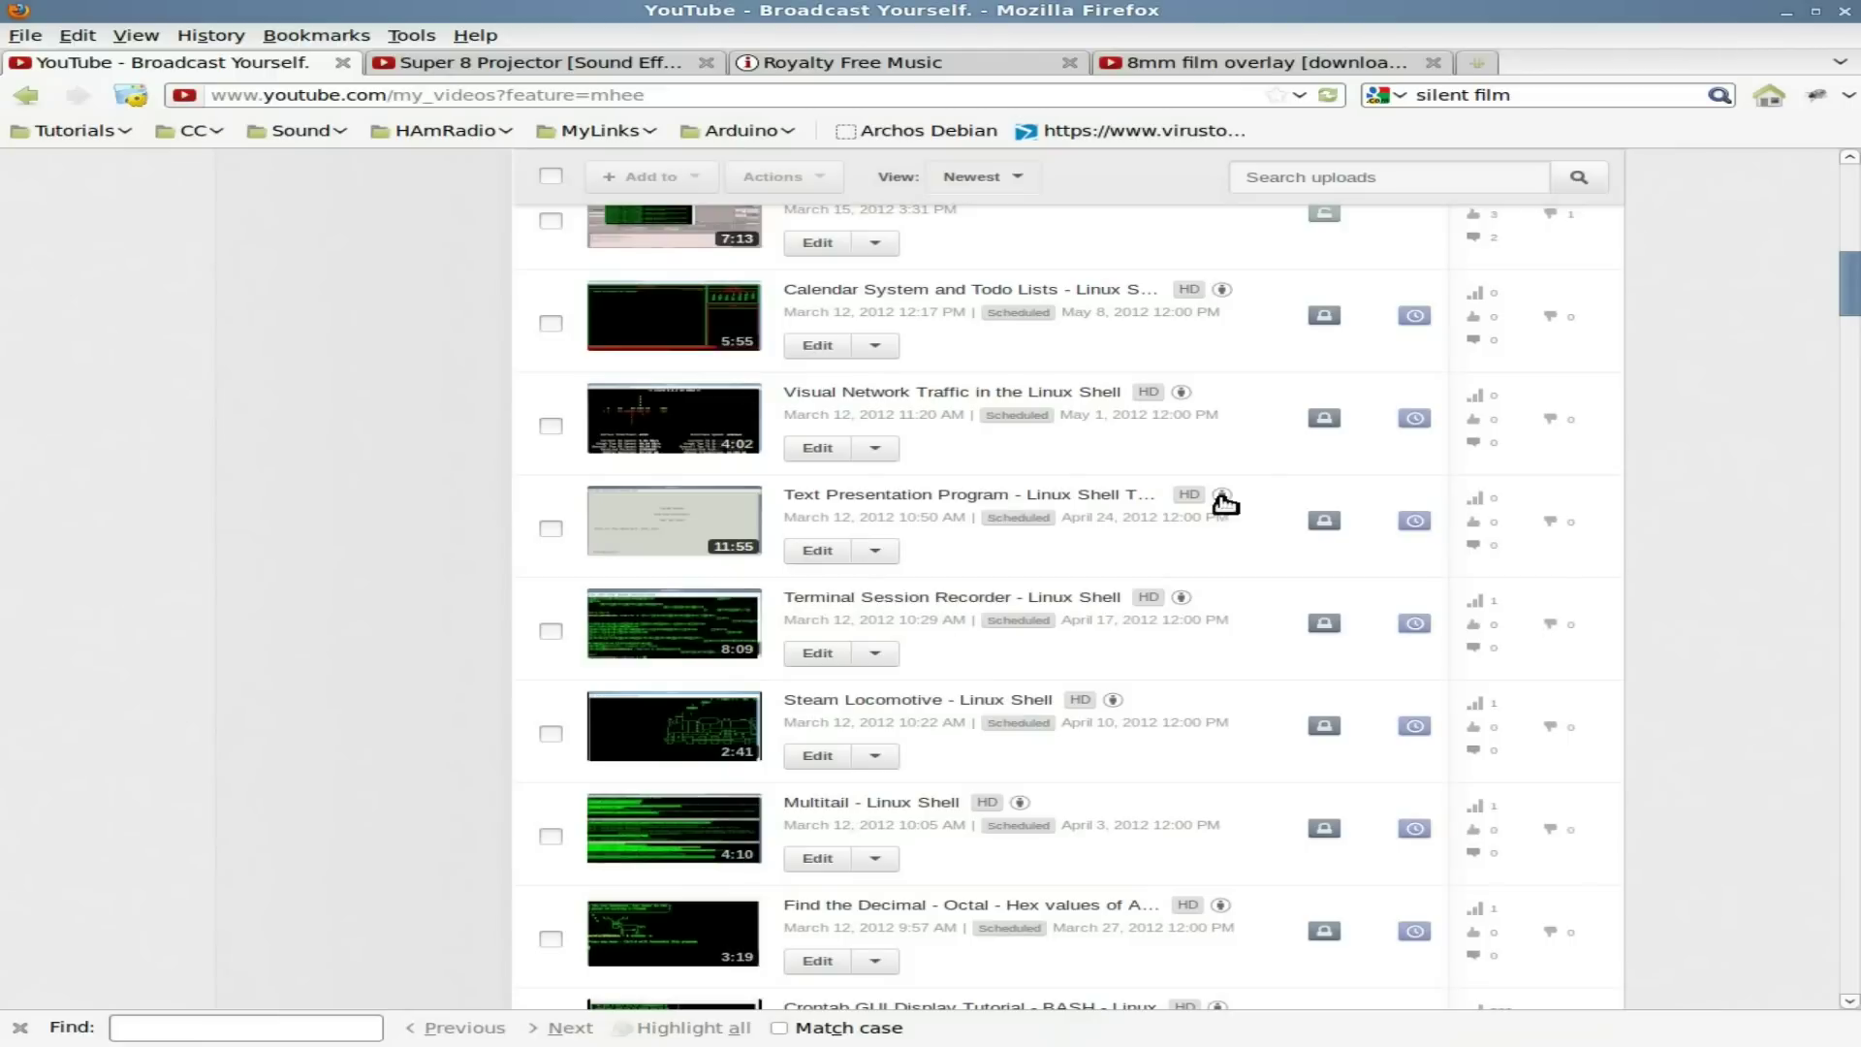
Step: From incompetech's Silent Film Score list, download the Merry Go piano piece and save it as Merry Go.mp3
left_click(909, 63)
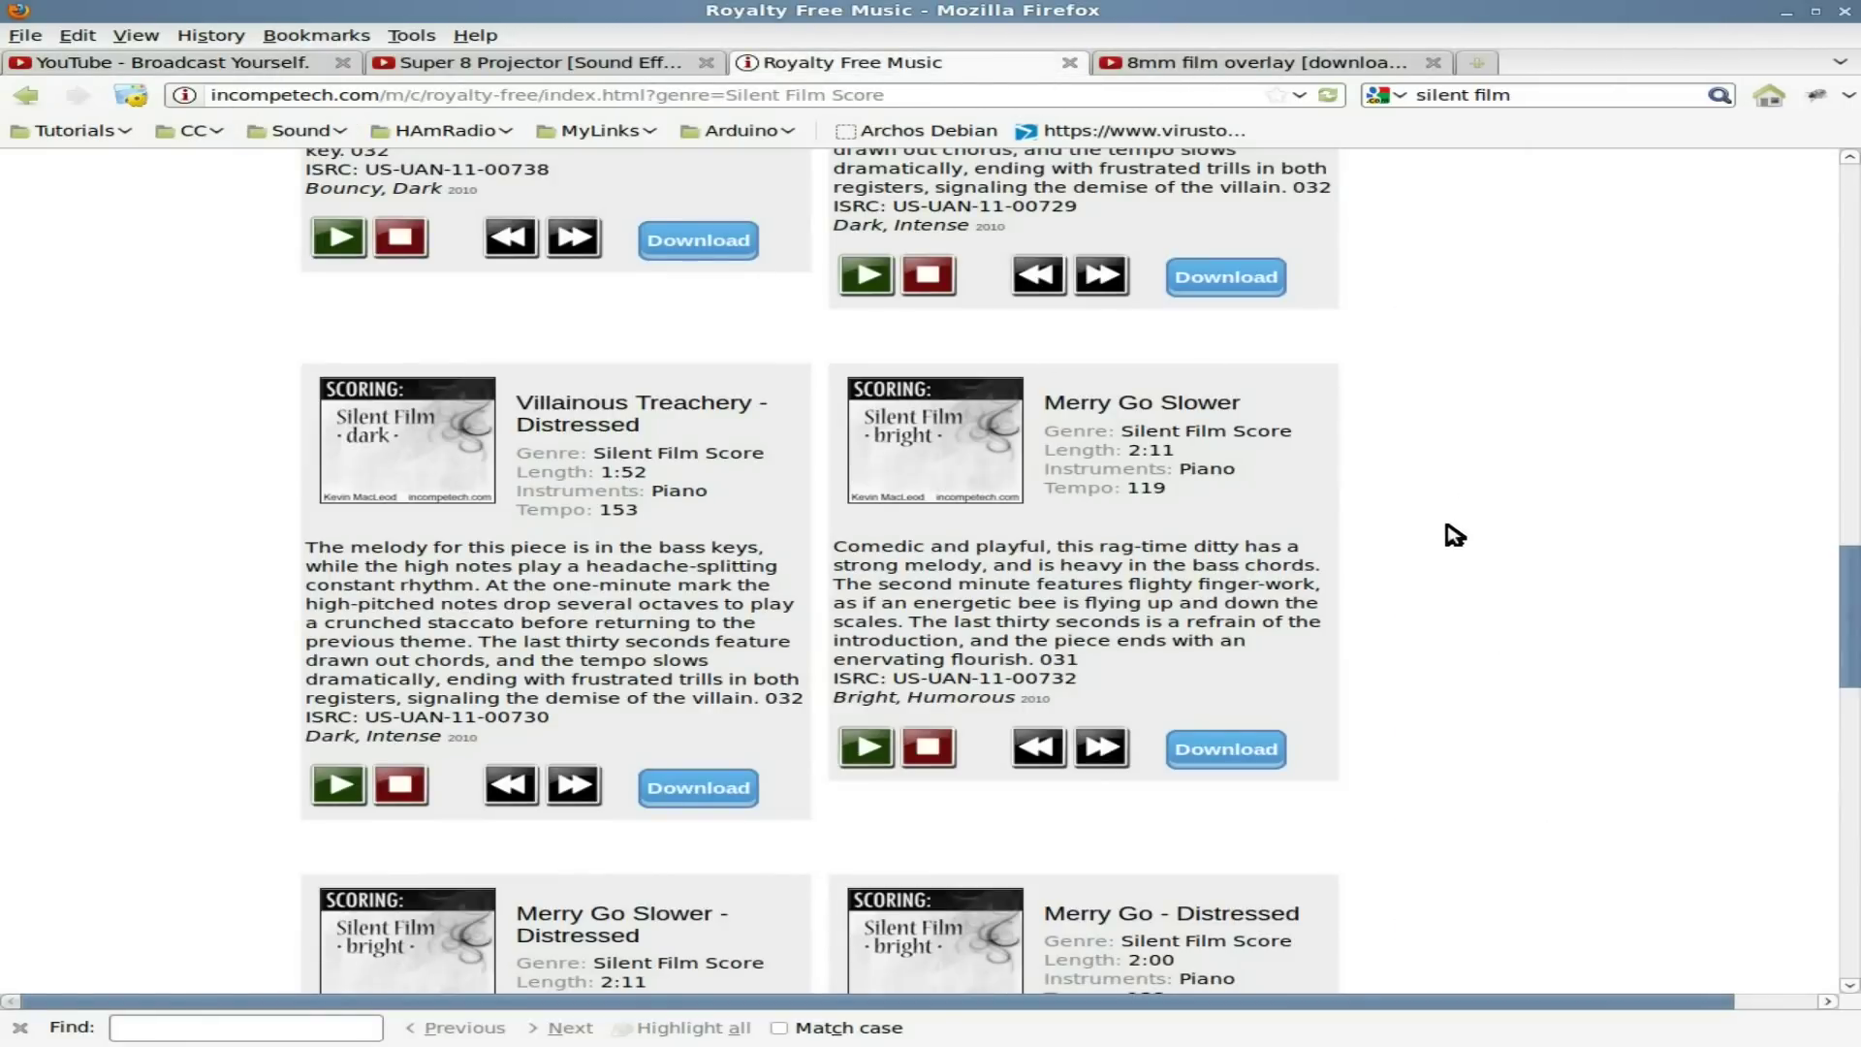
left_click_drag(1852, 649, 1794, 324)
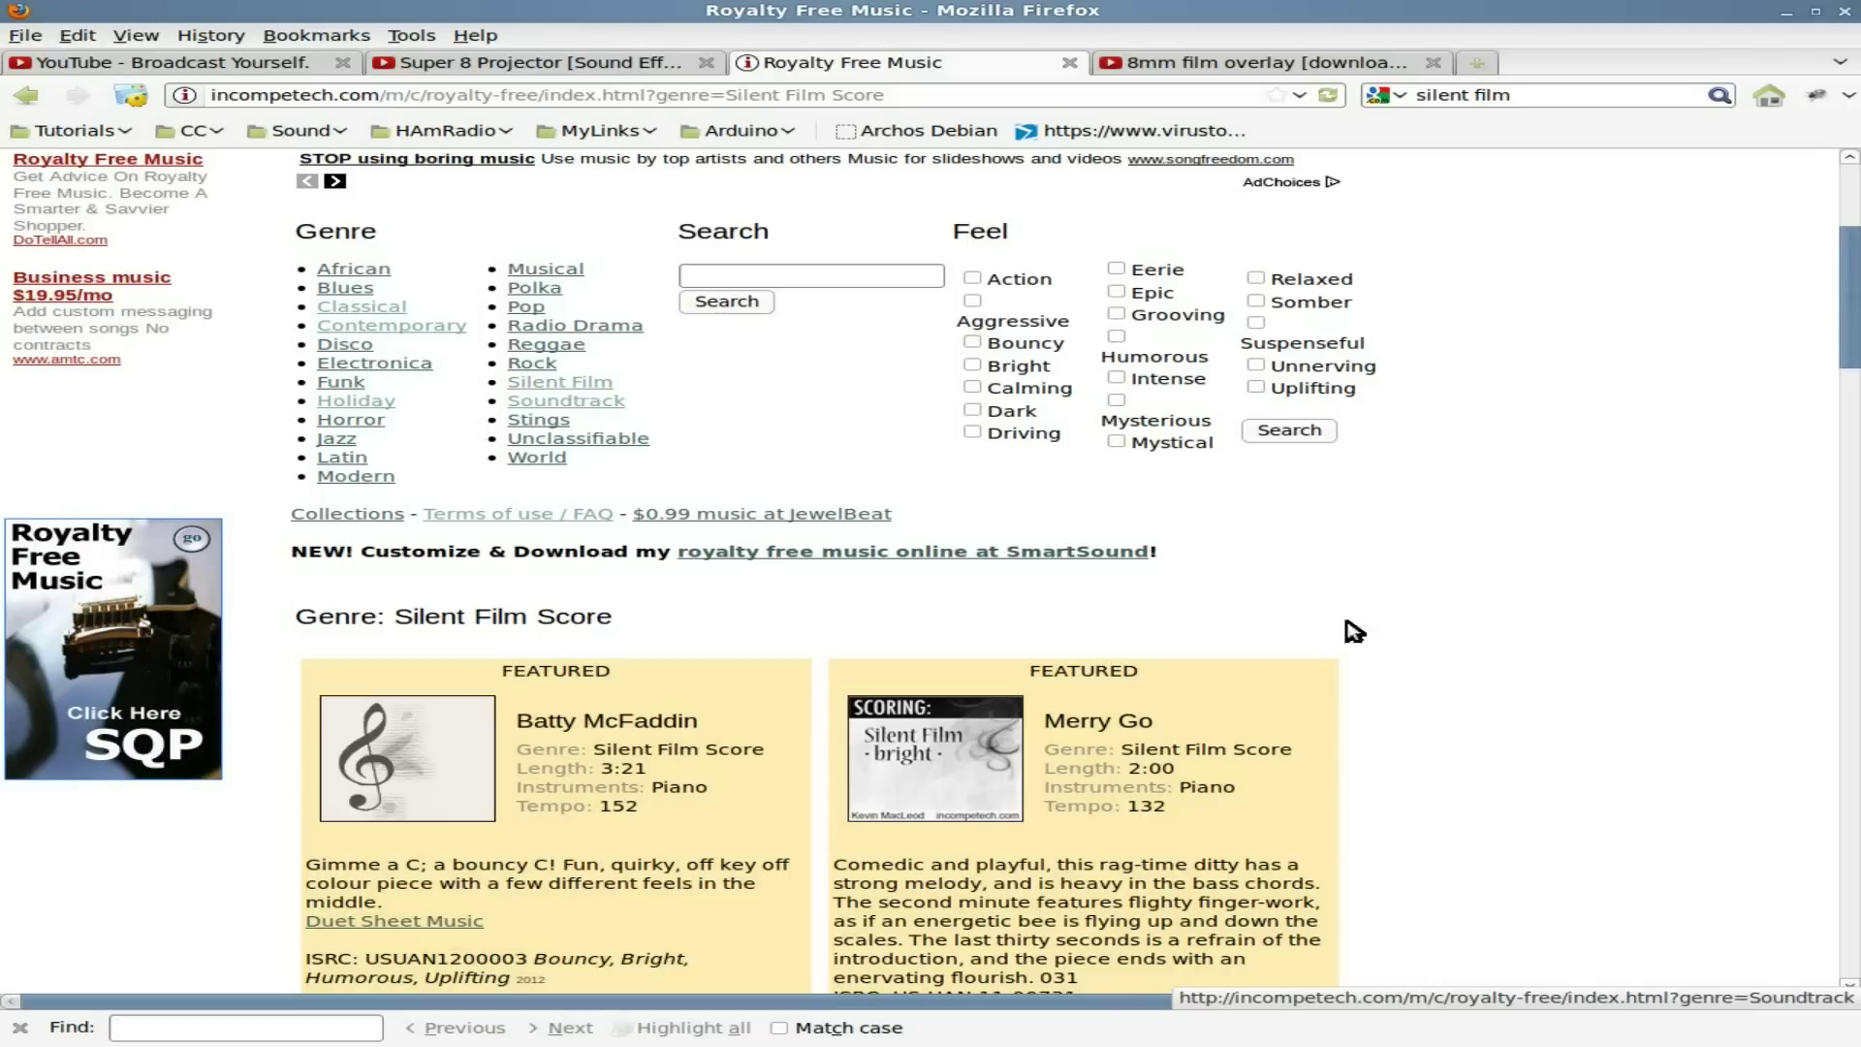
scroll(1383, 631, "down", 10)
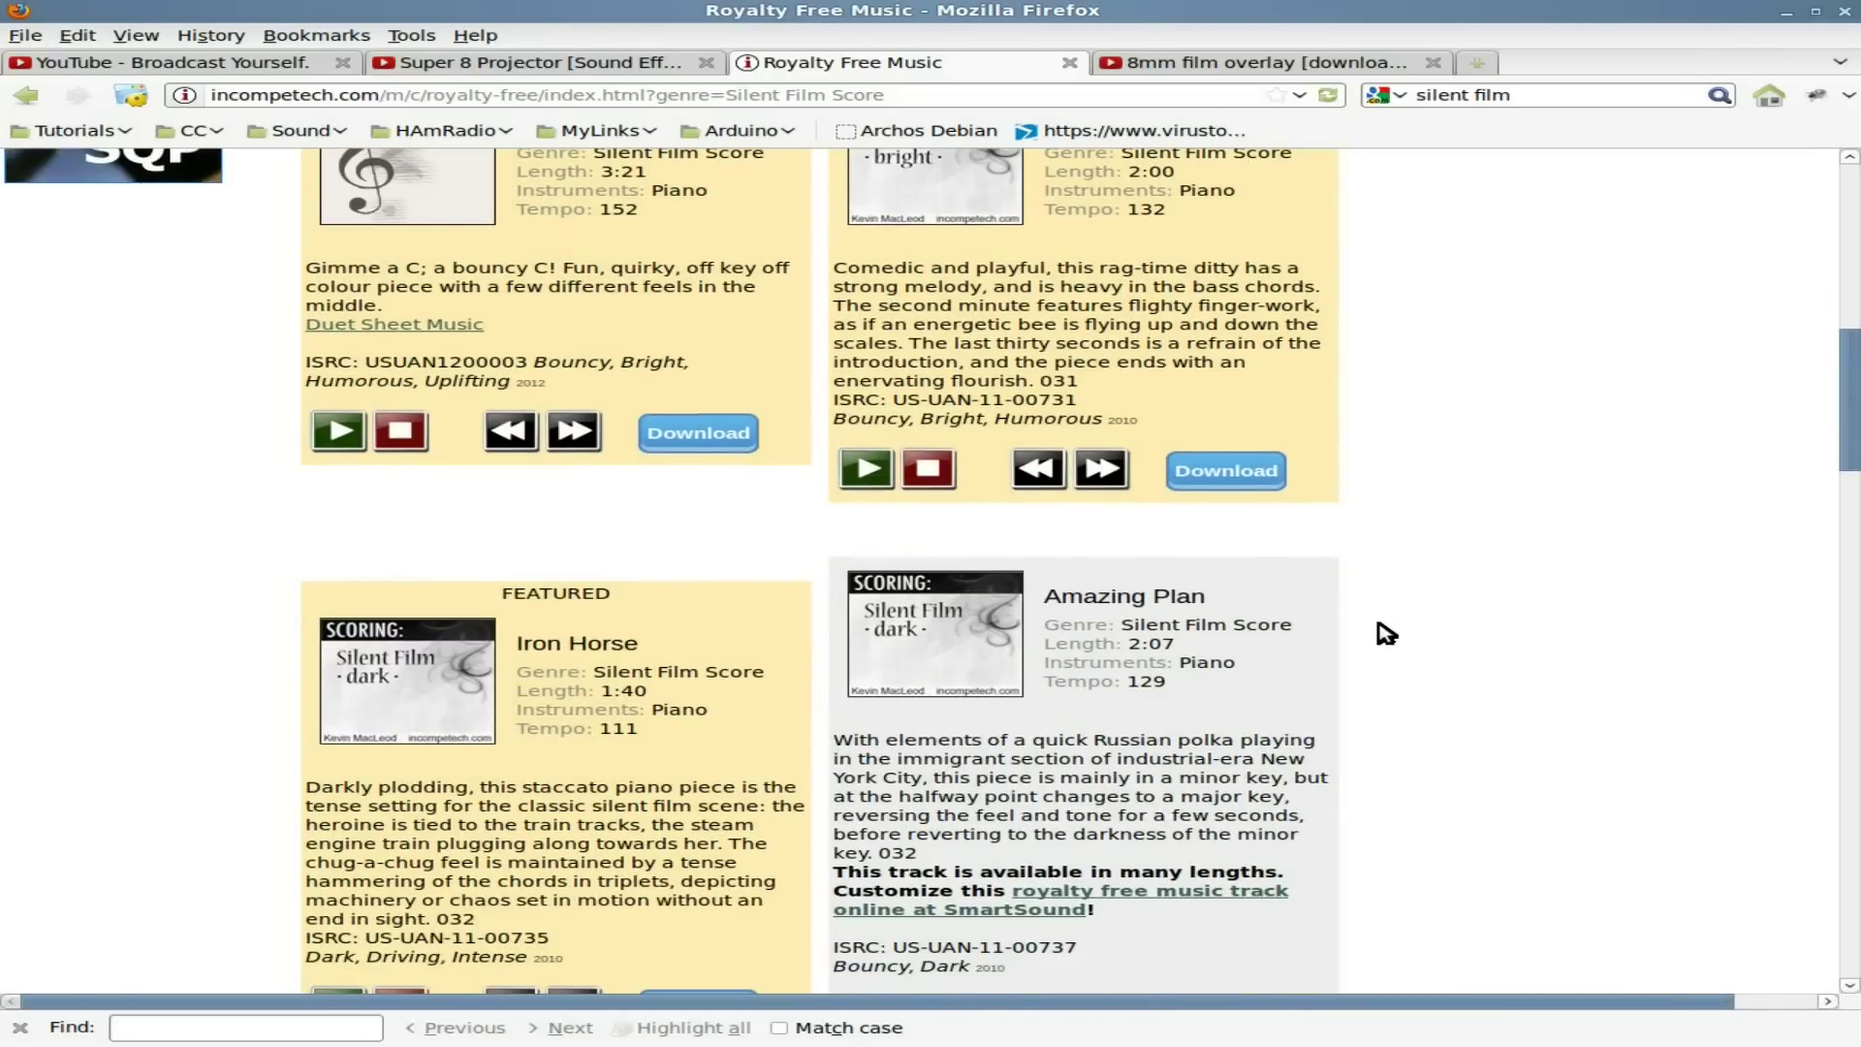
scroll(1386, 632, "up", 2)
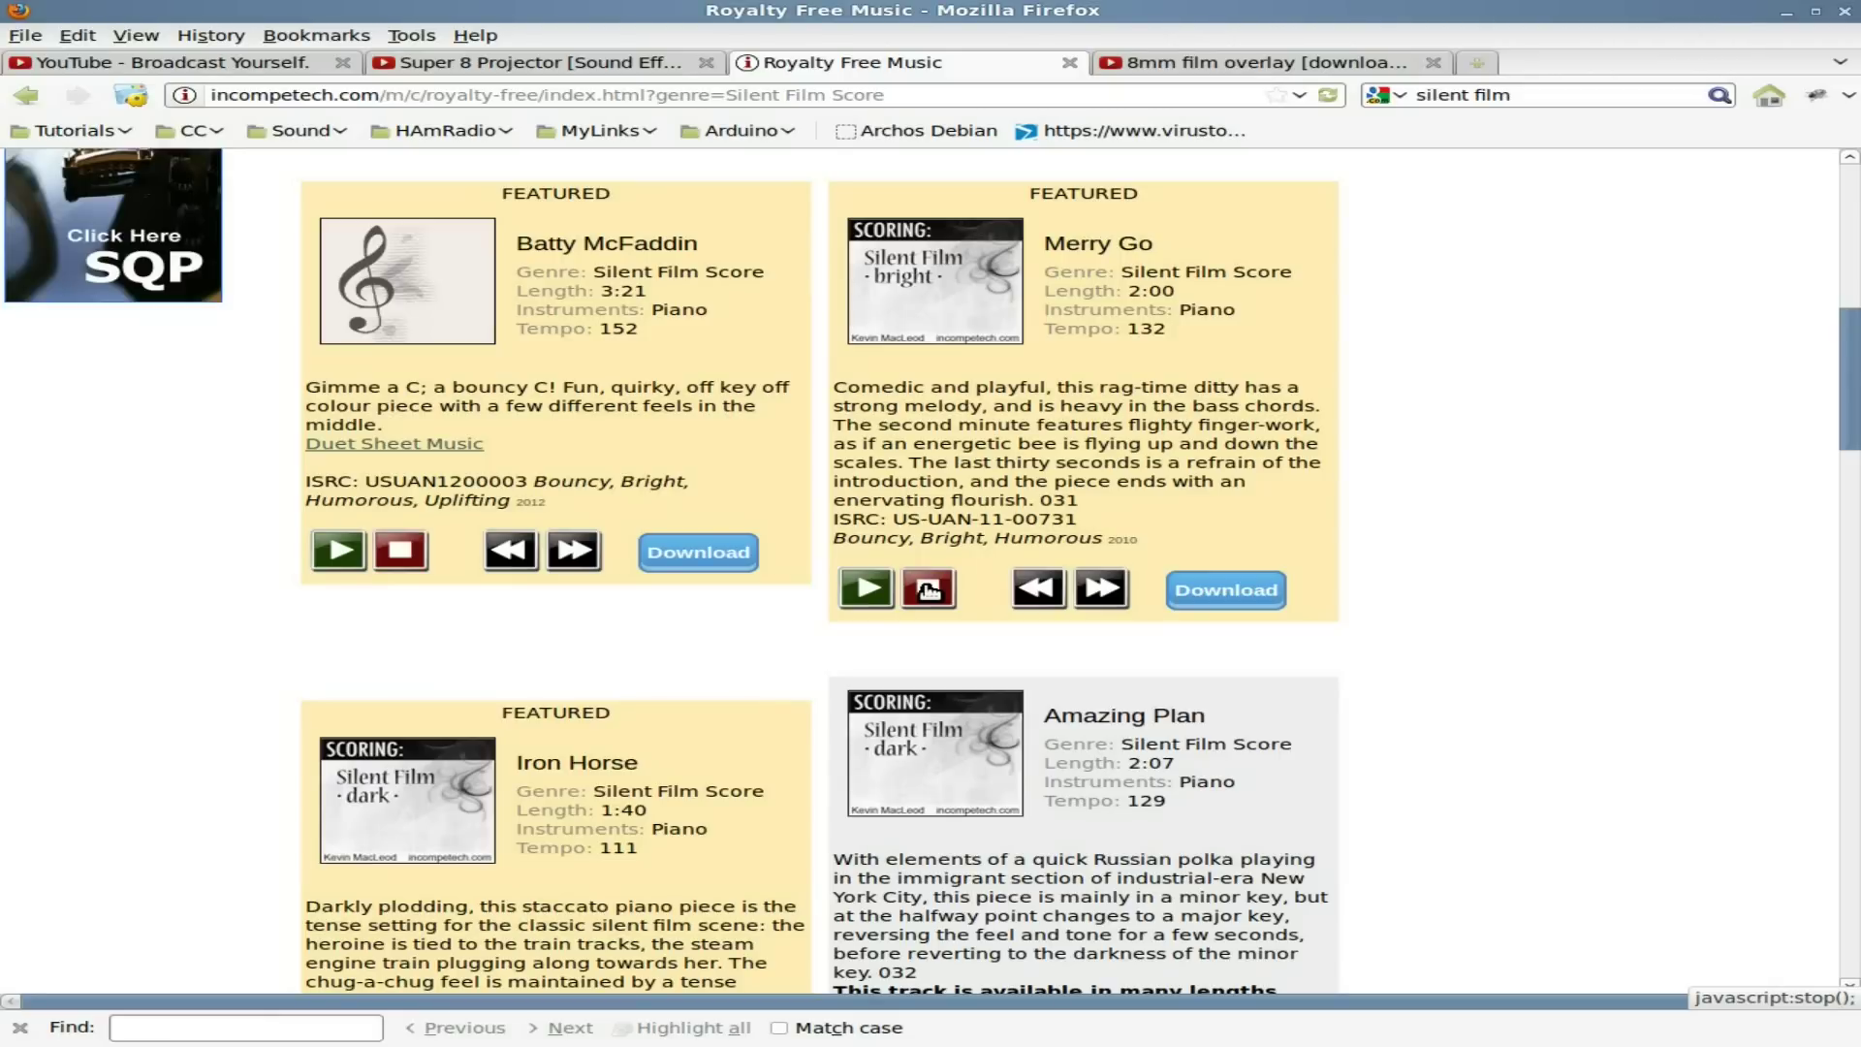
scroll(194, 708, "down", 5)
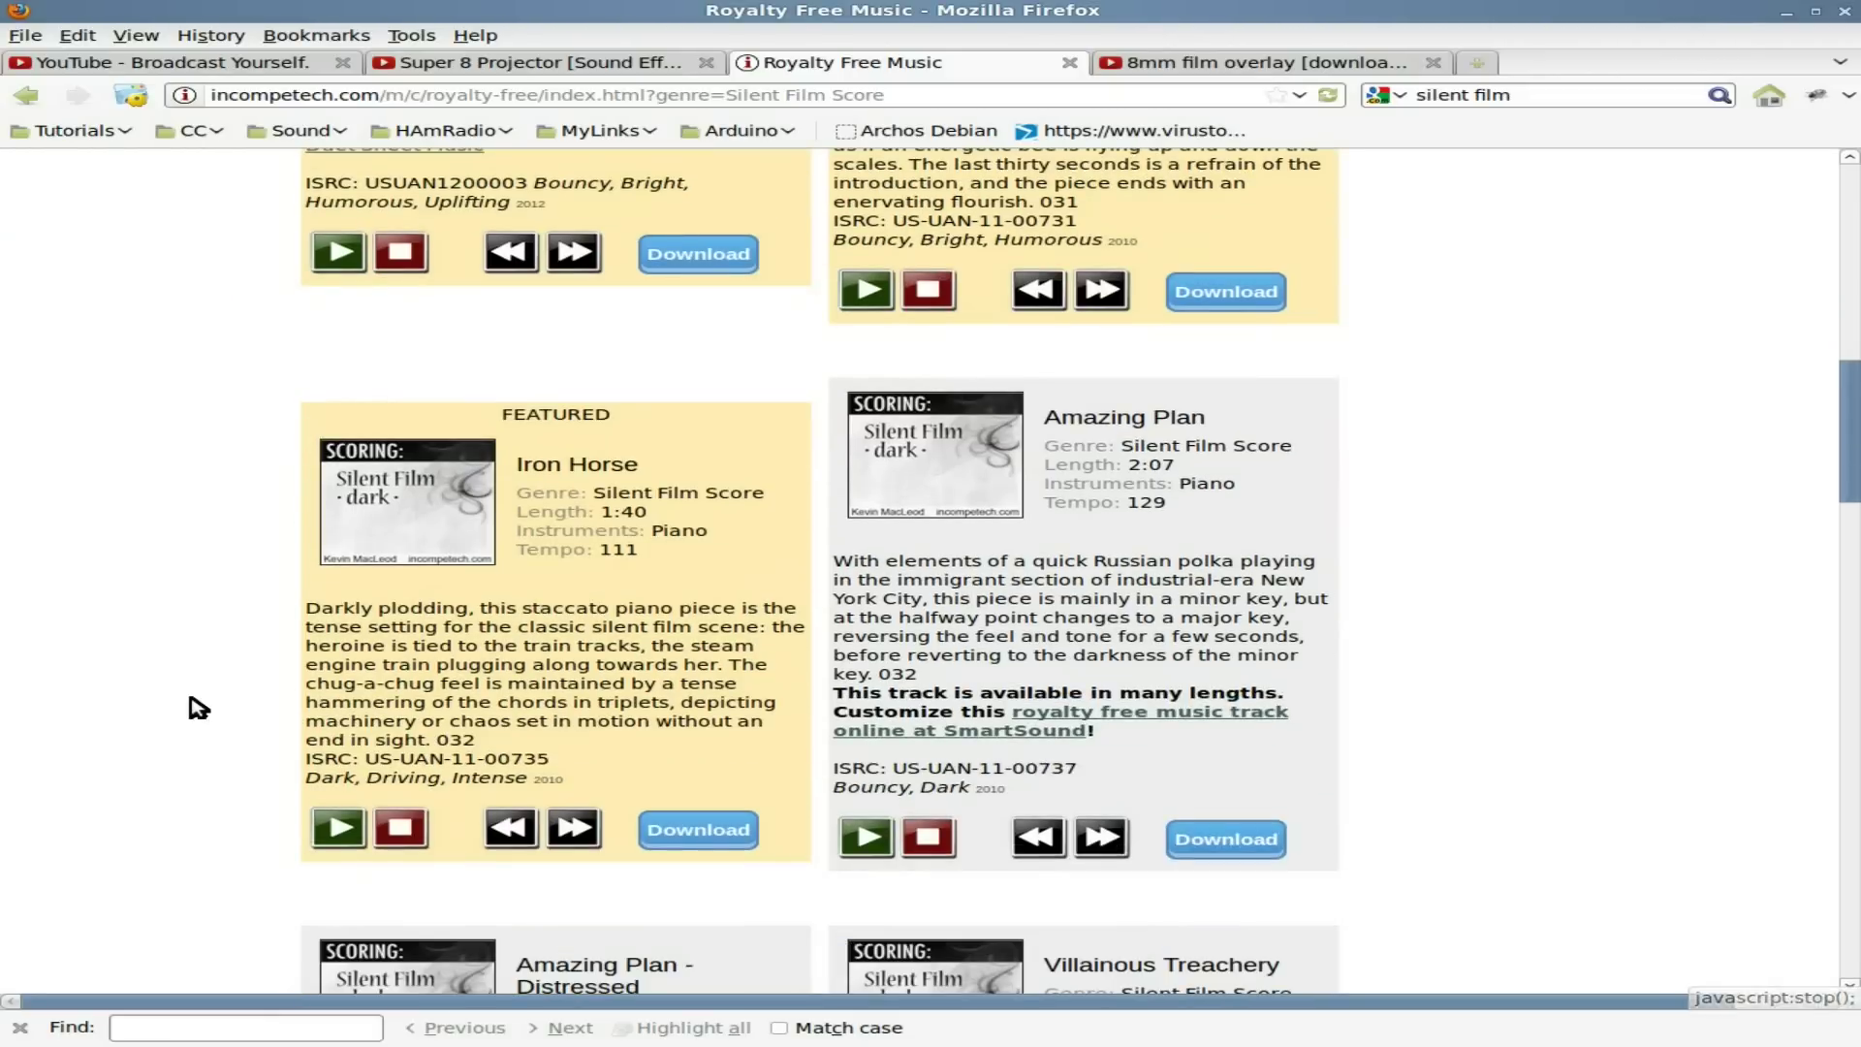
left_click(341, 832)
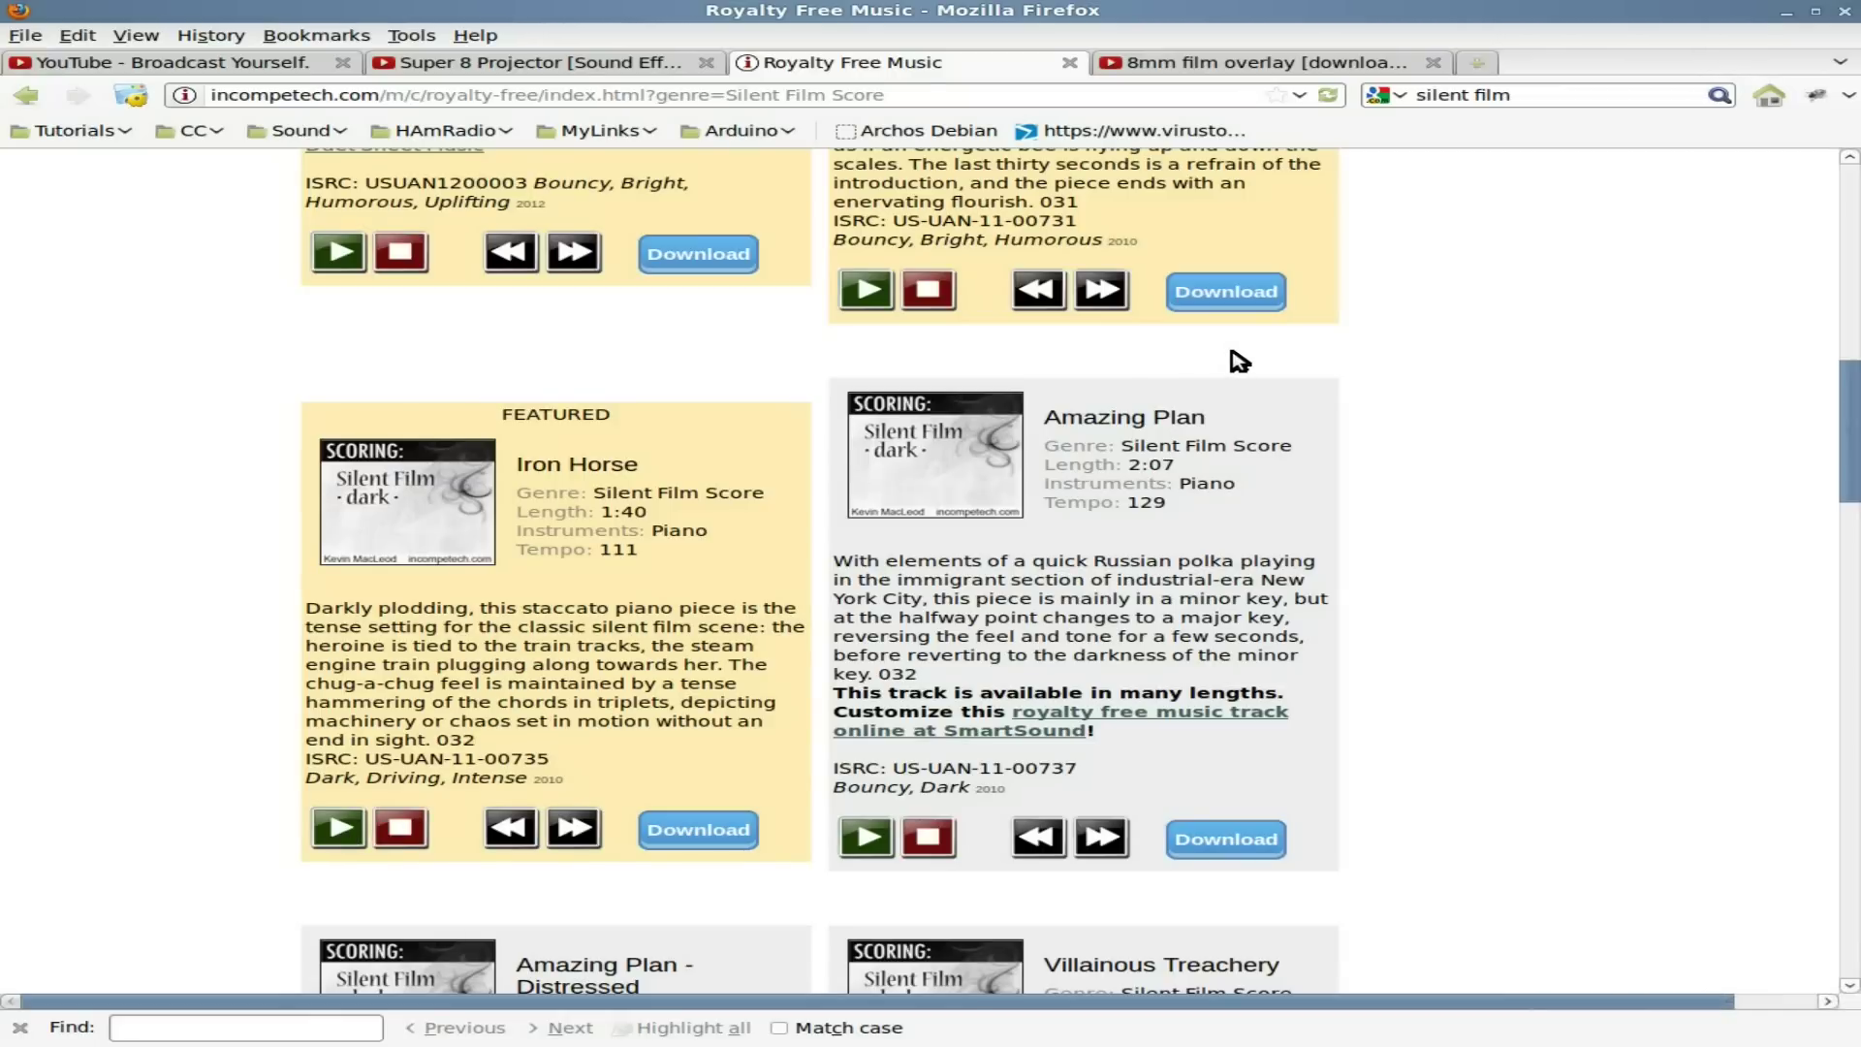
left_click(1211, 290)
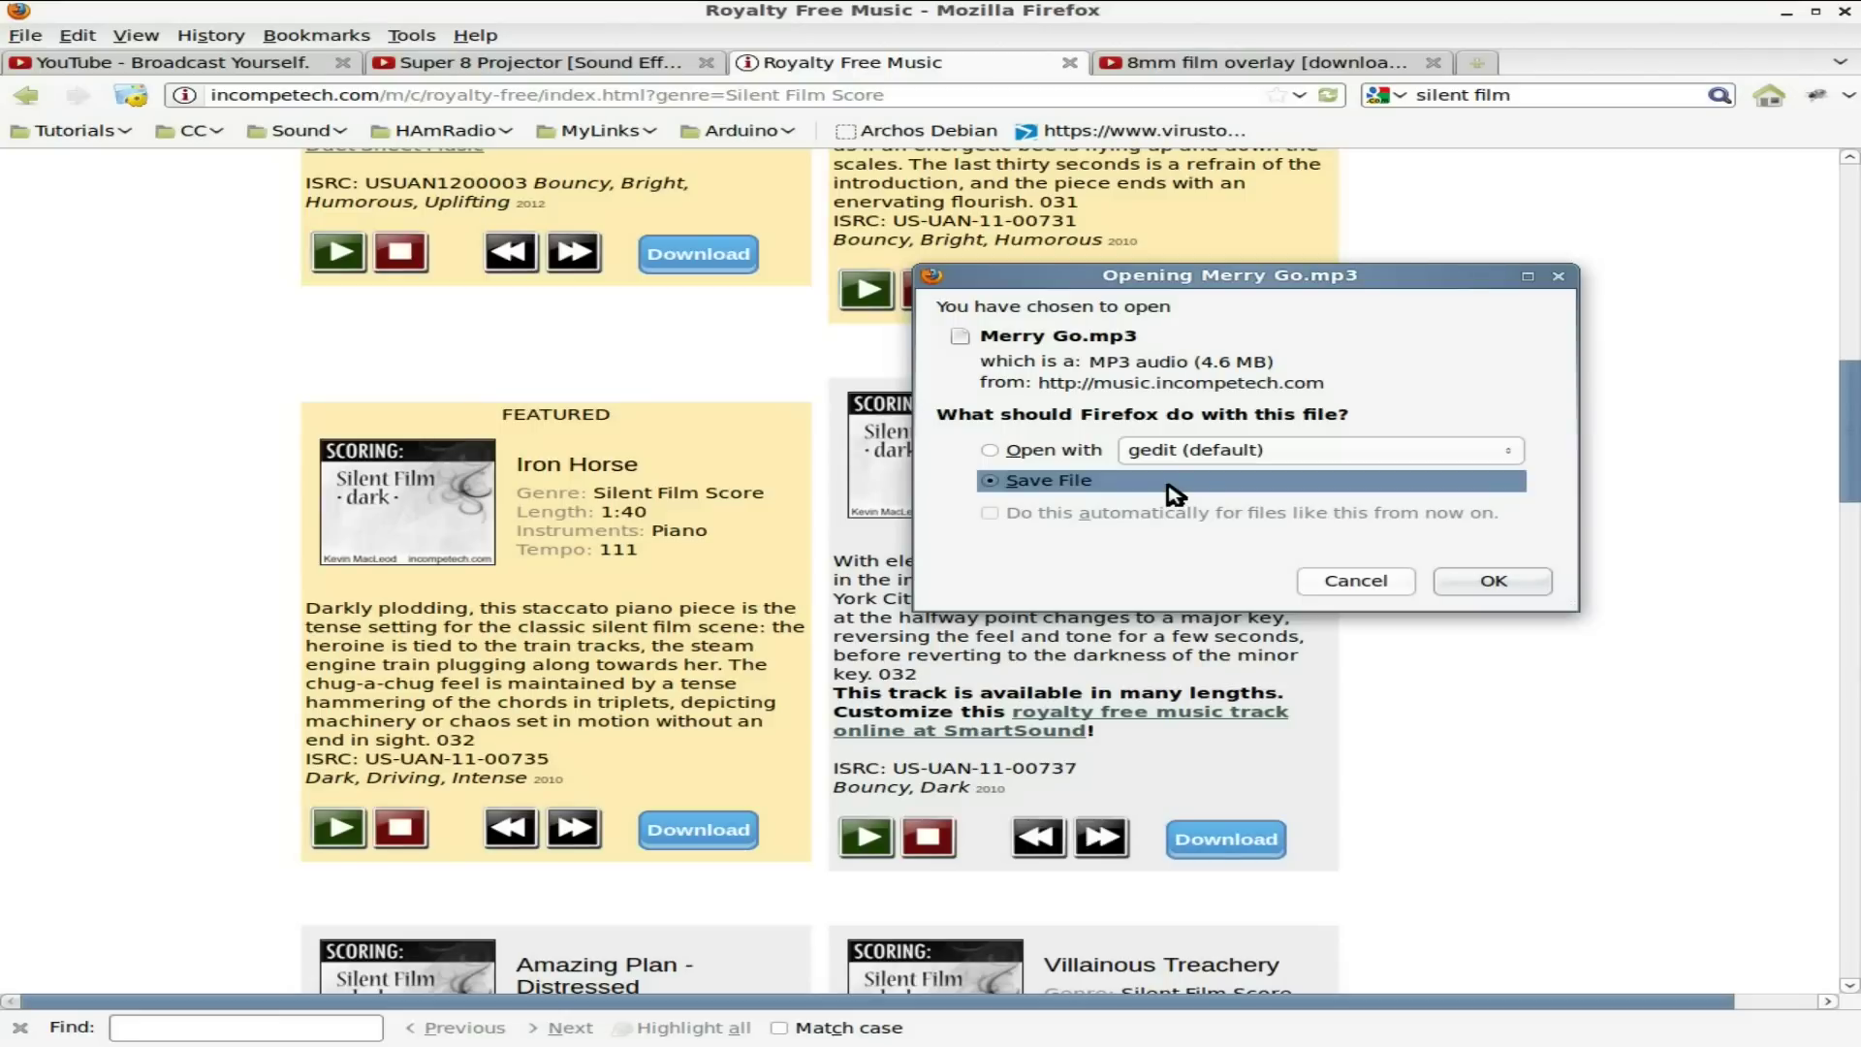
left_click(1494, 582)
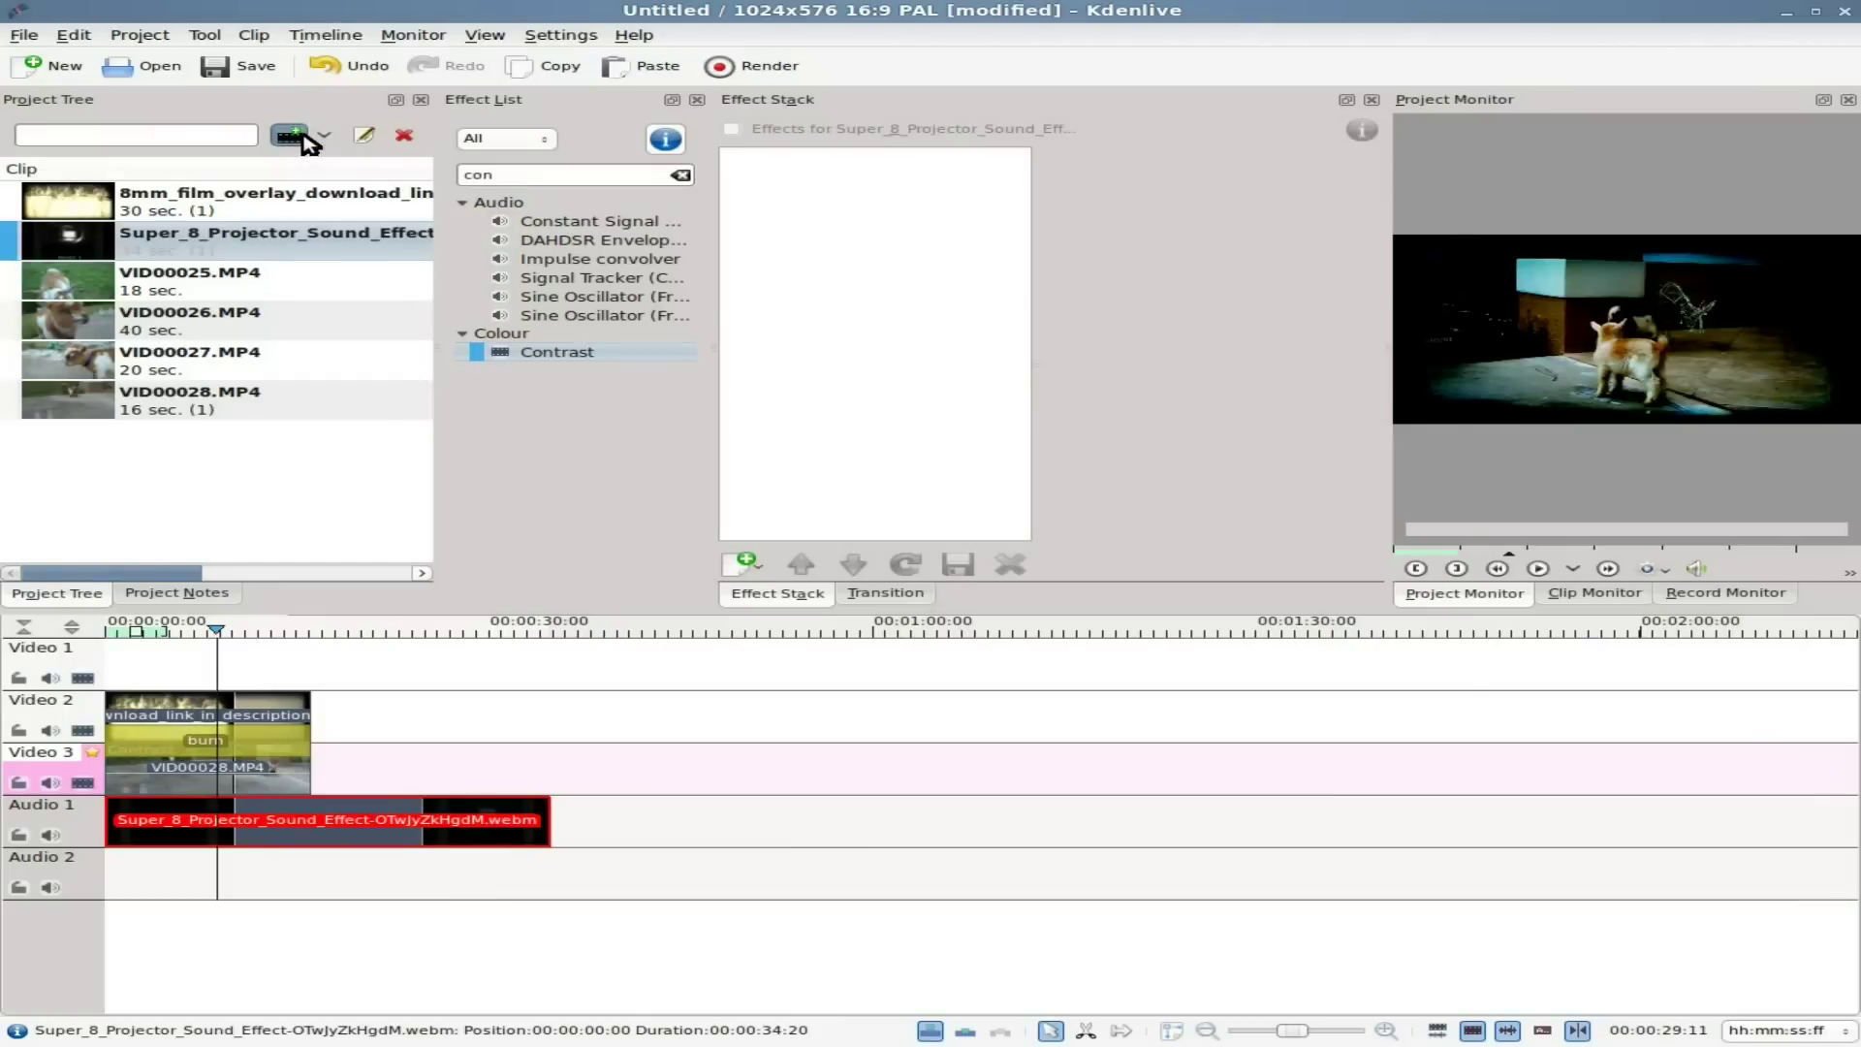
Step: Import Merry Go.mp3 from the Downloads folder and place it on the Audio 2 track
left_click(295, 138)
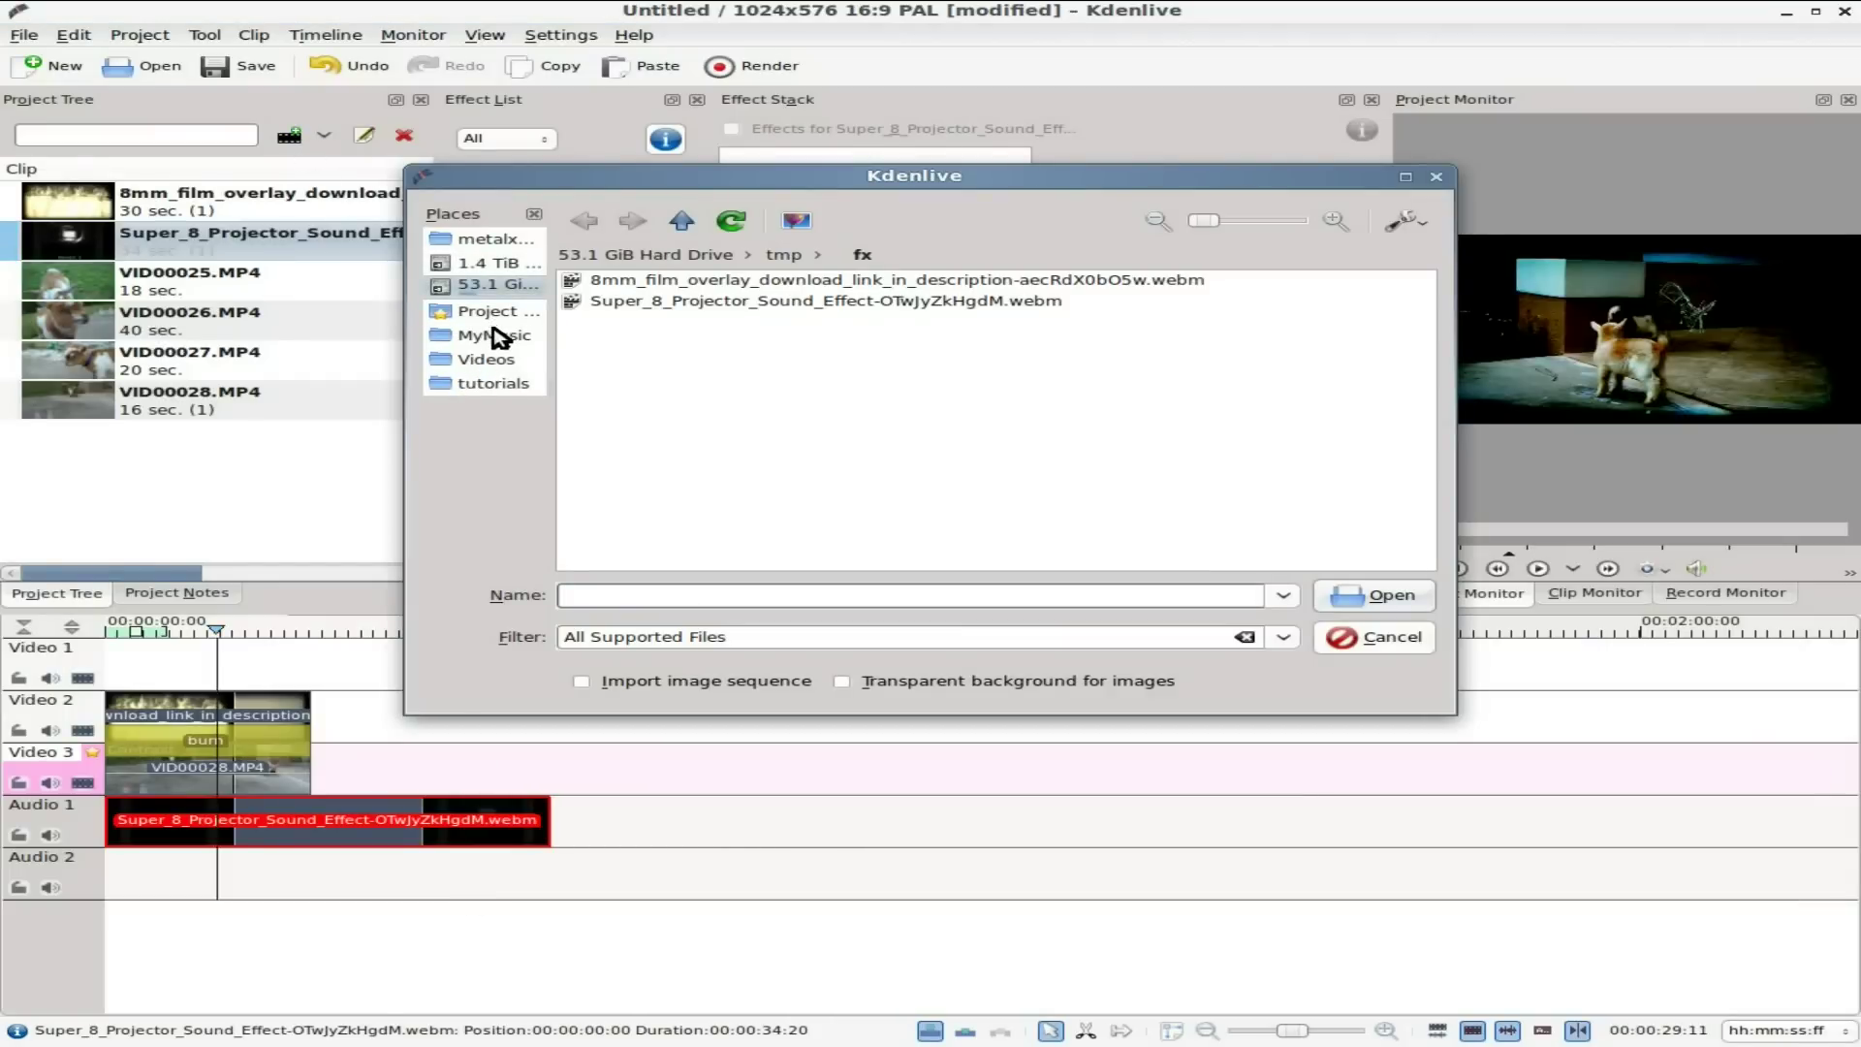
left_click(485, 240)
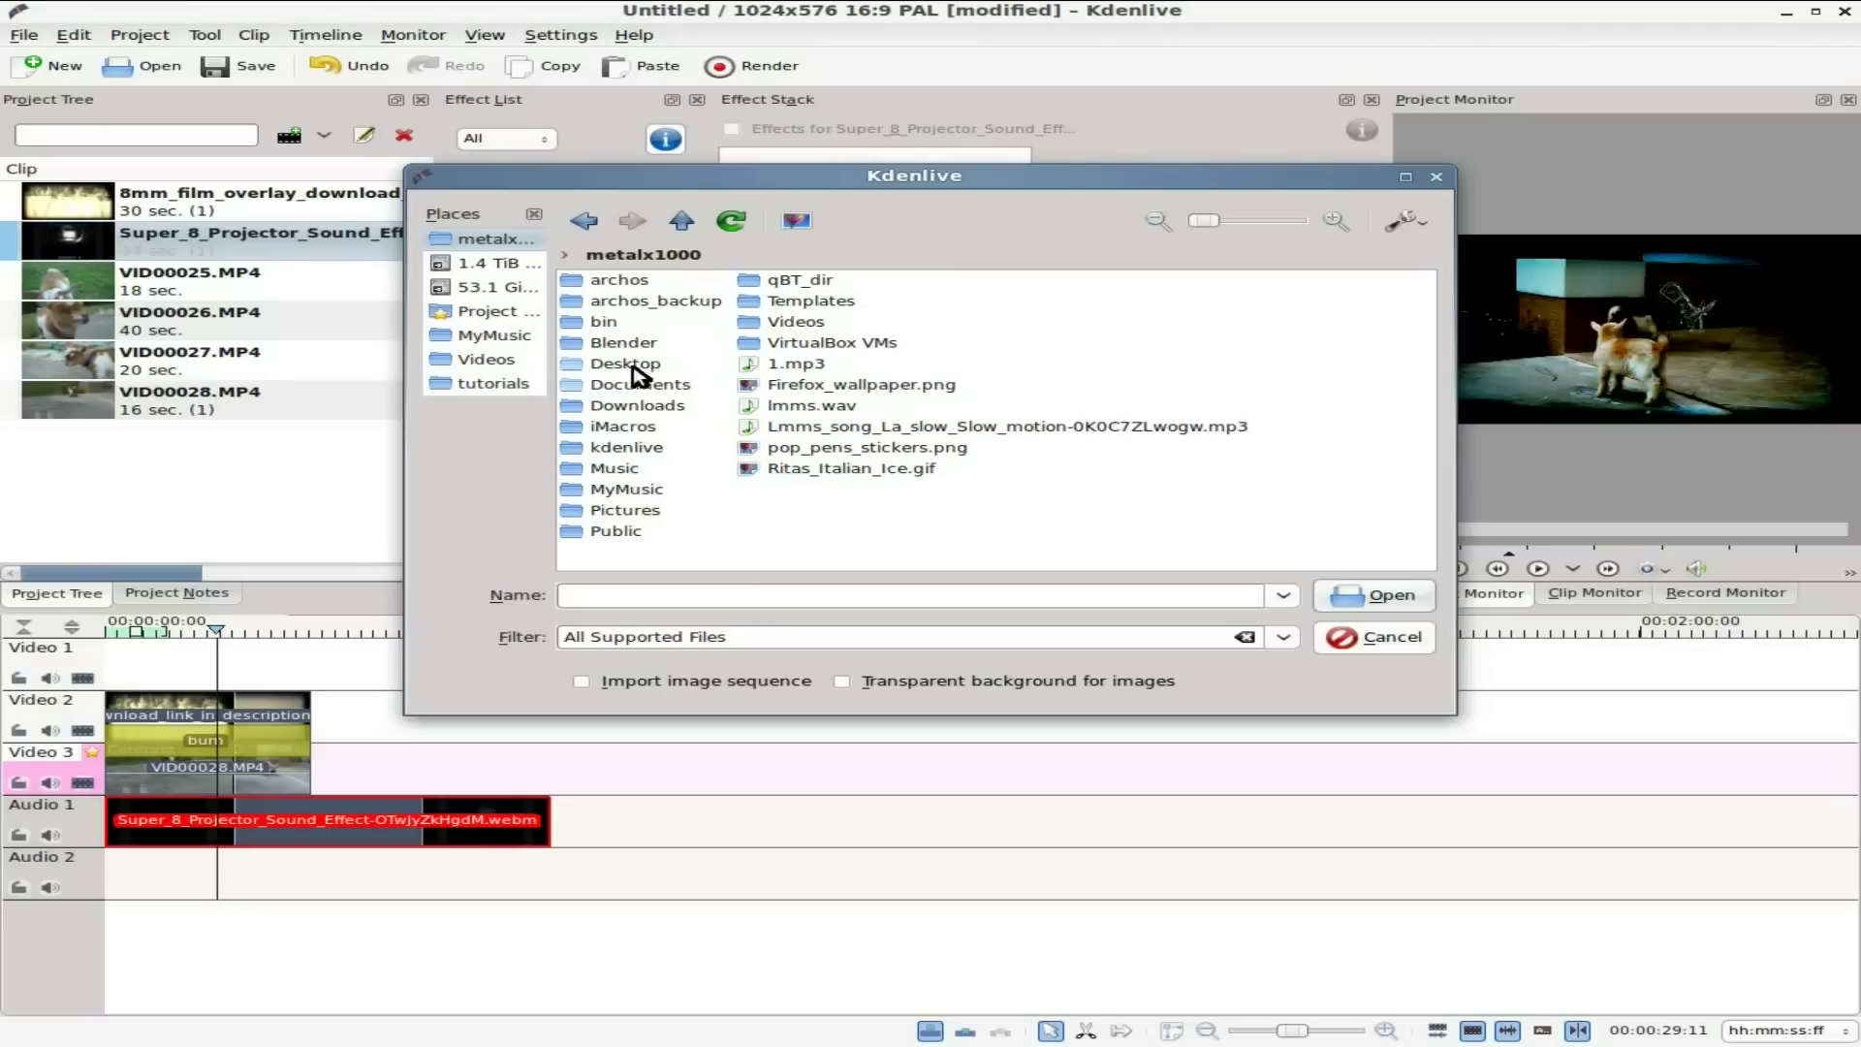
left_click(632, 405)
double_click(626, 408)
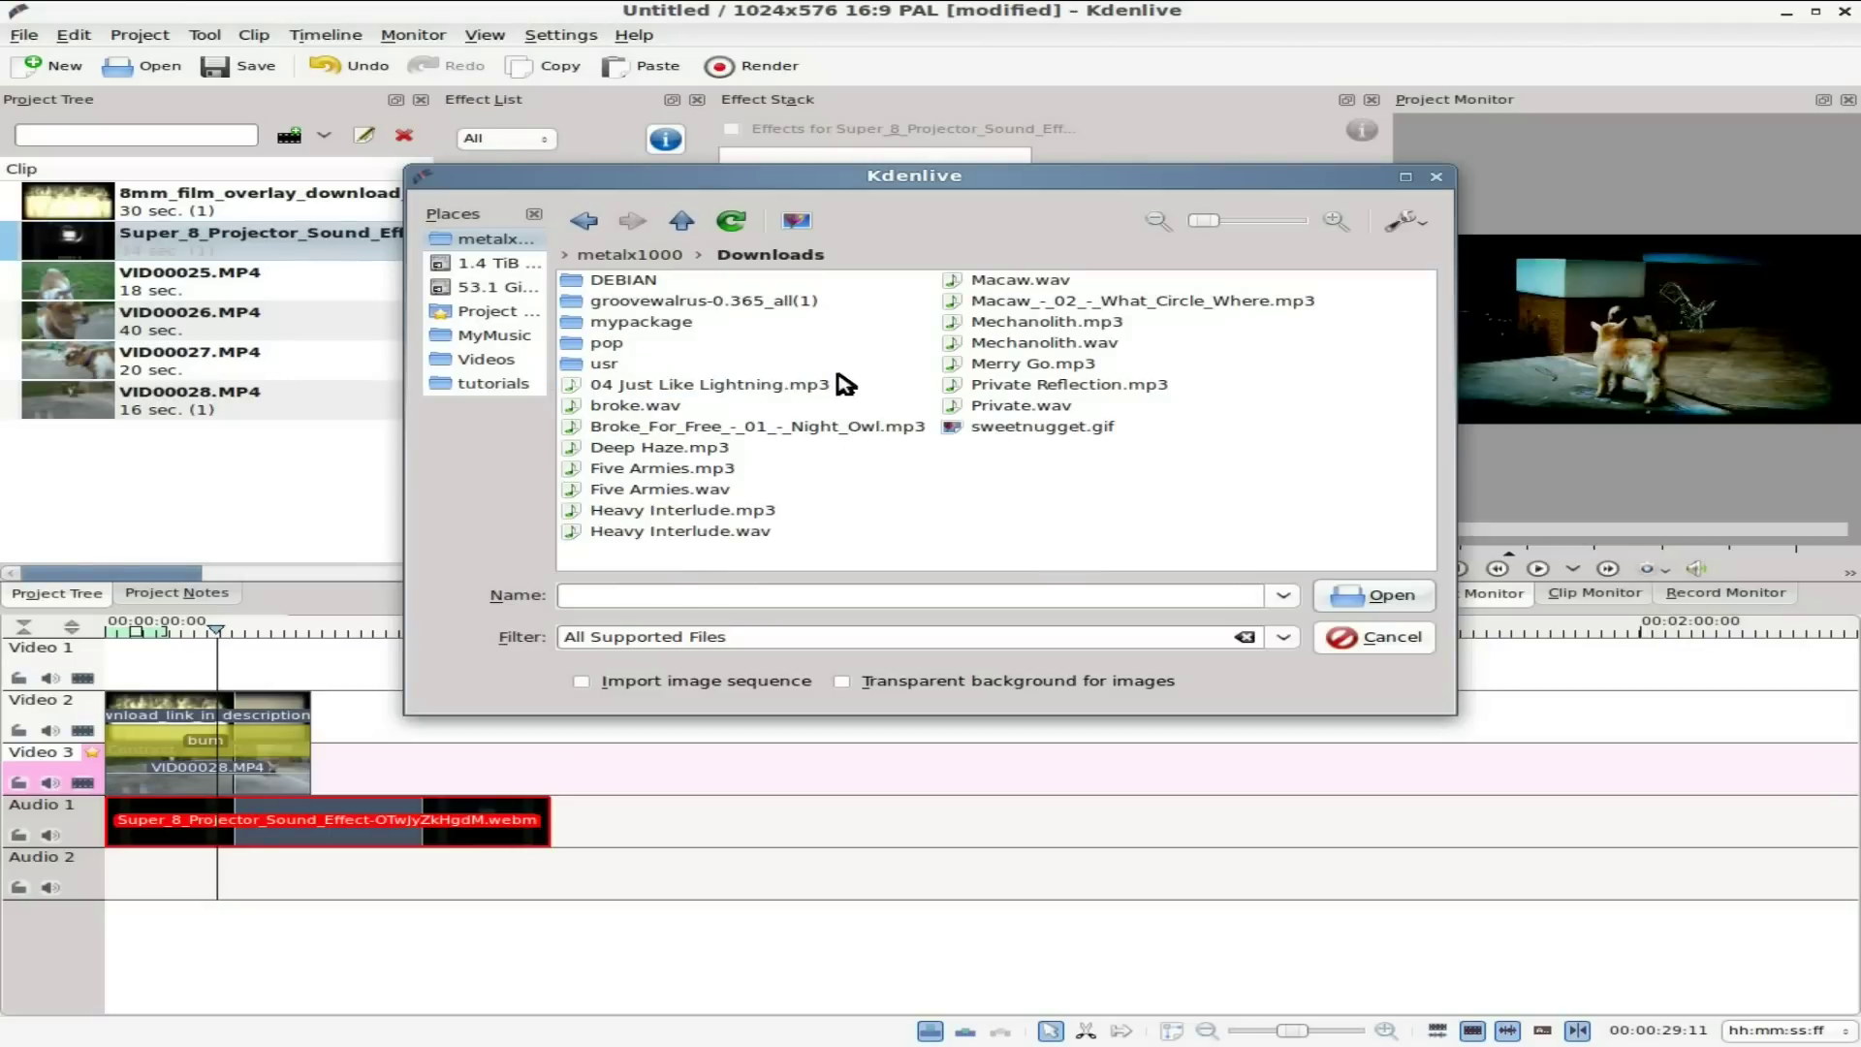
double_click(1053, 365)
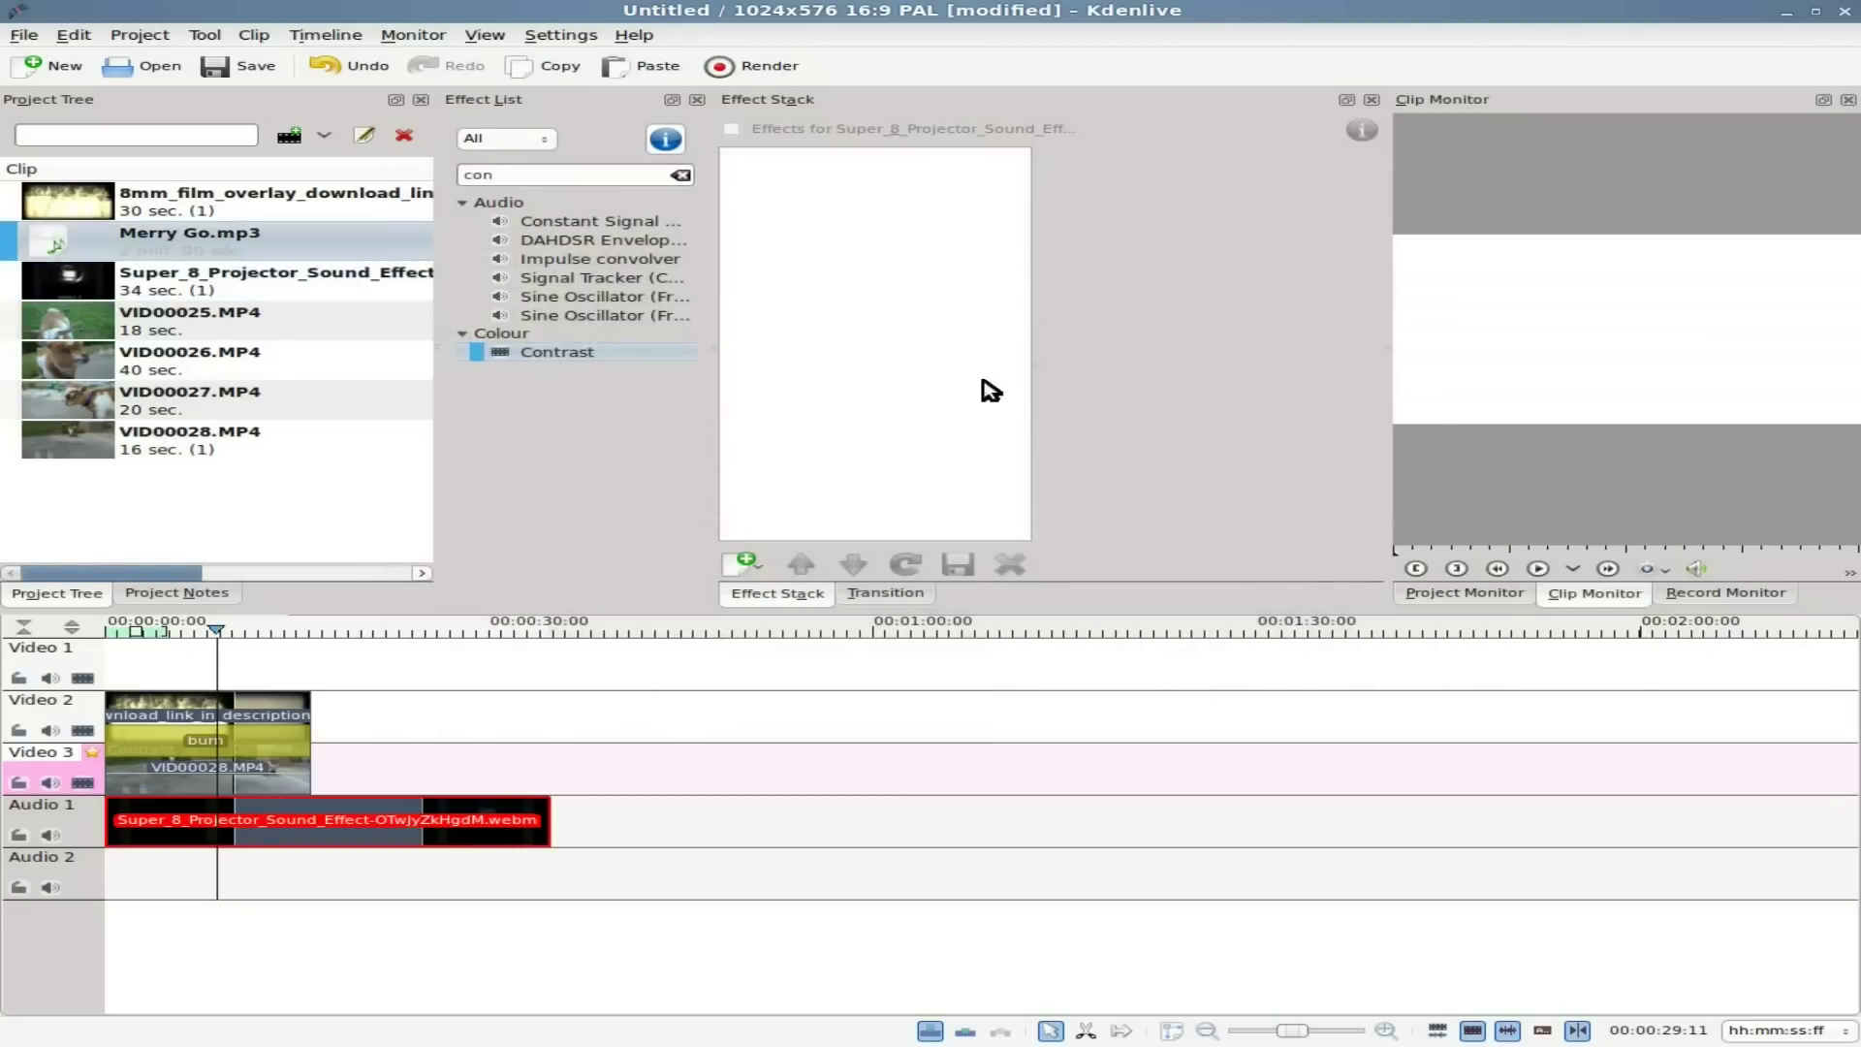
left_click_drag(257, 242, 115, 874)
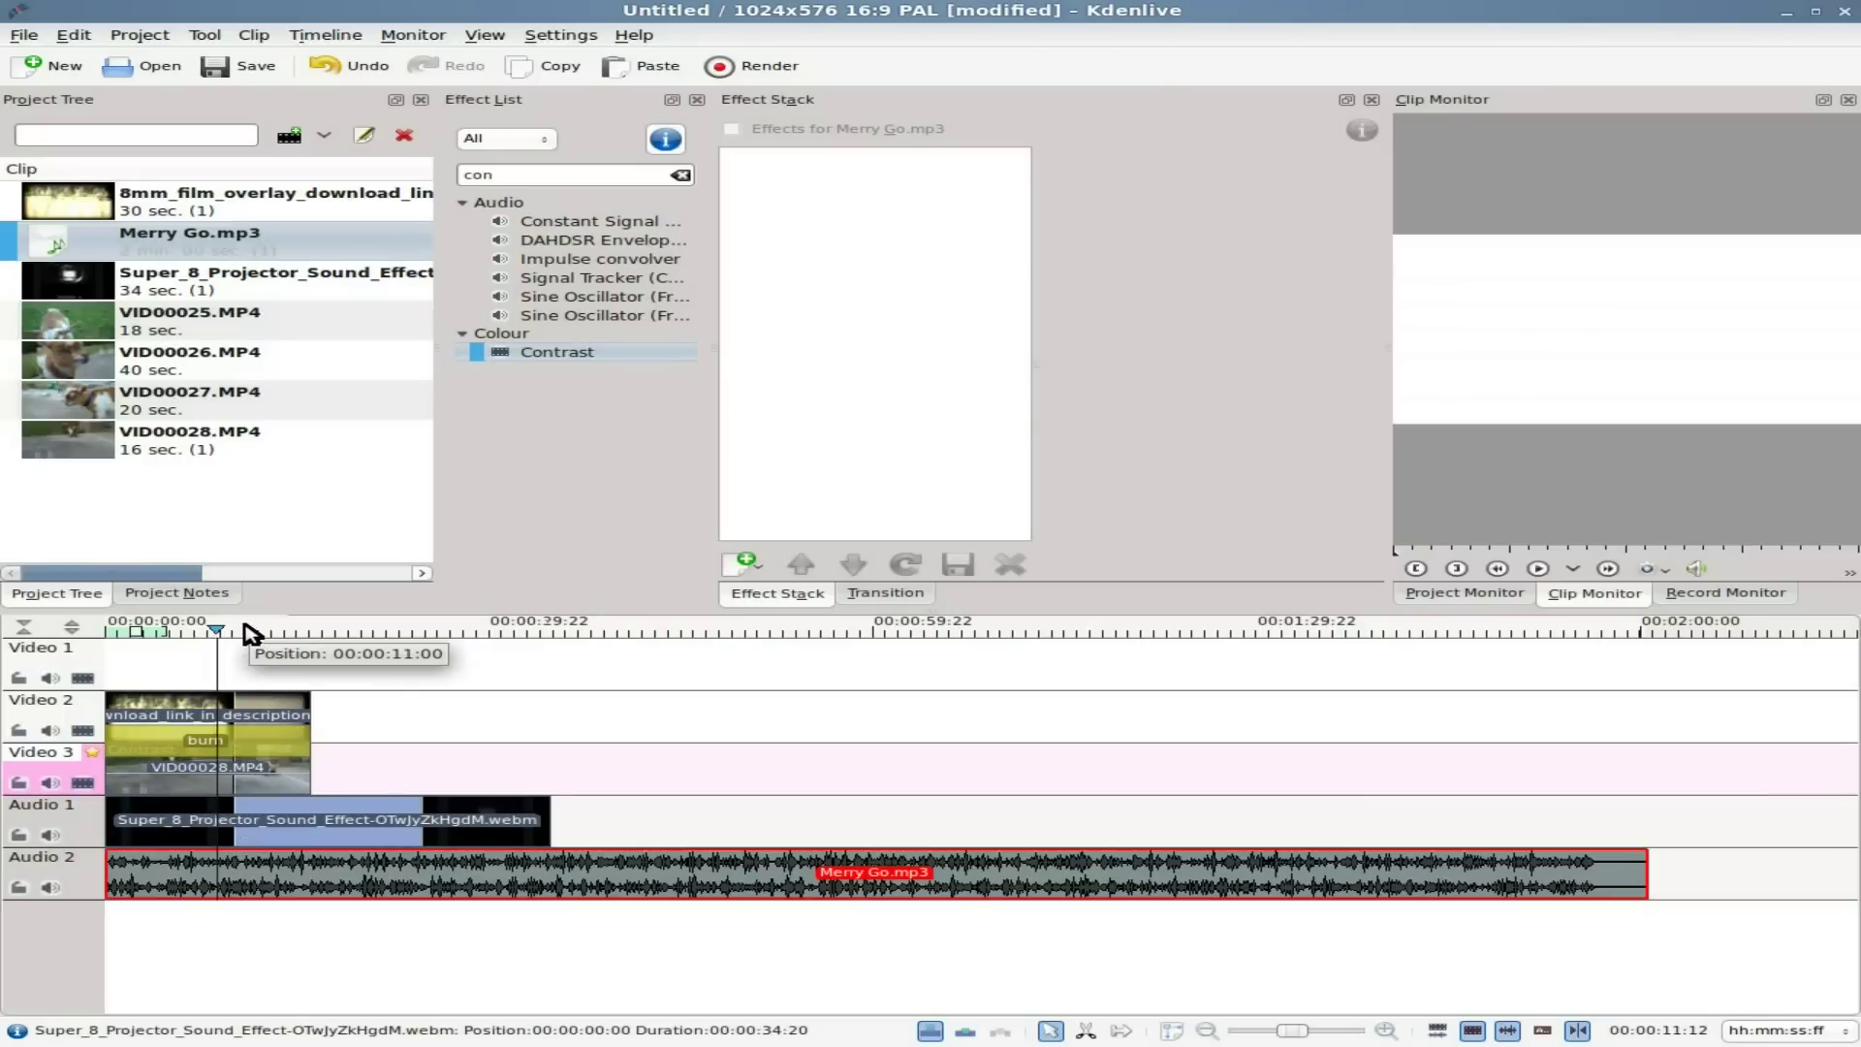
Step: Rewind to the timeline start and play back the goat footage with both sounds
left_click_drag(250, 634, 105, 632)
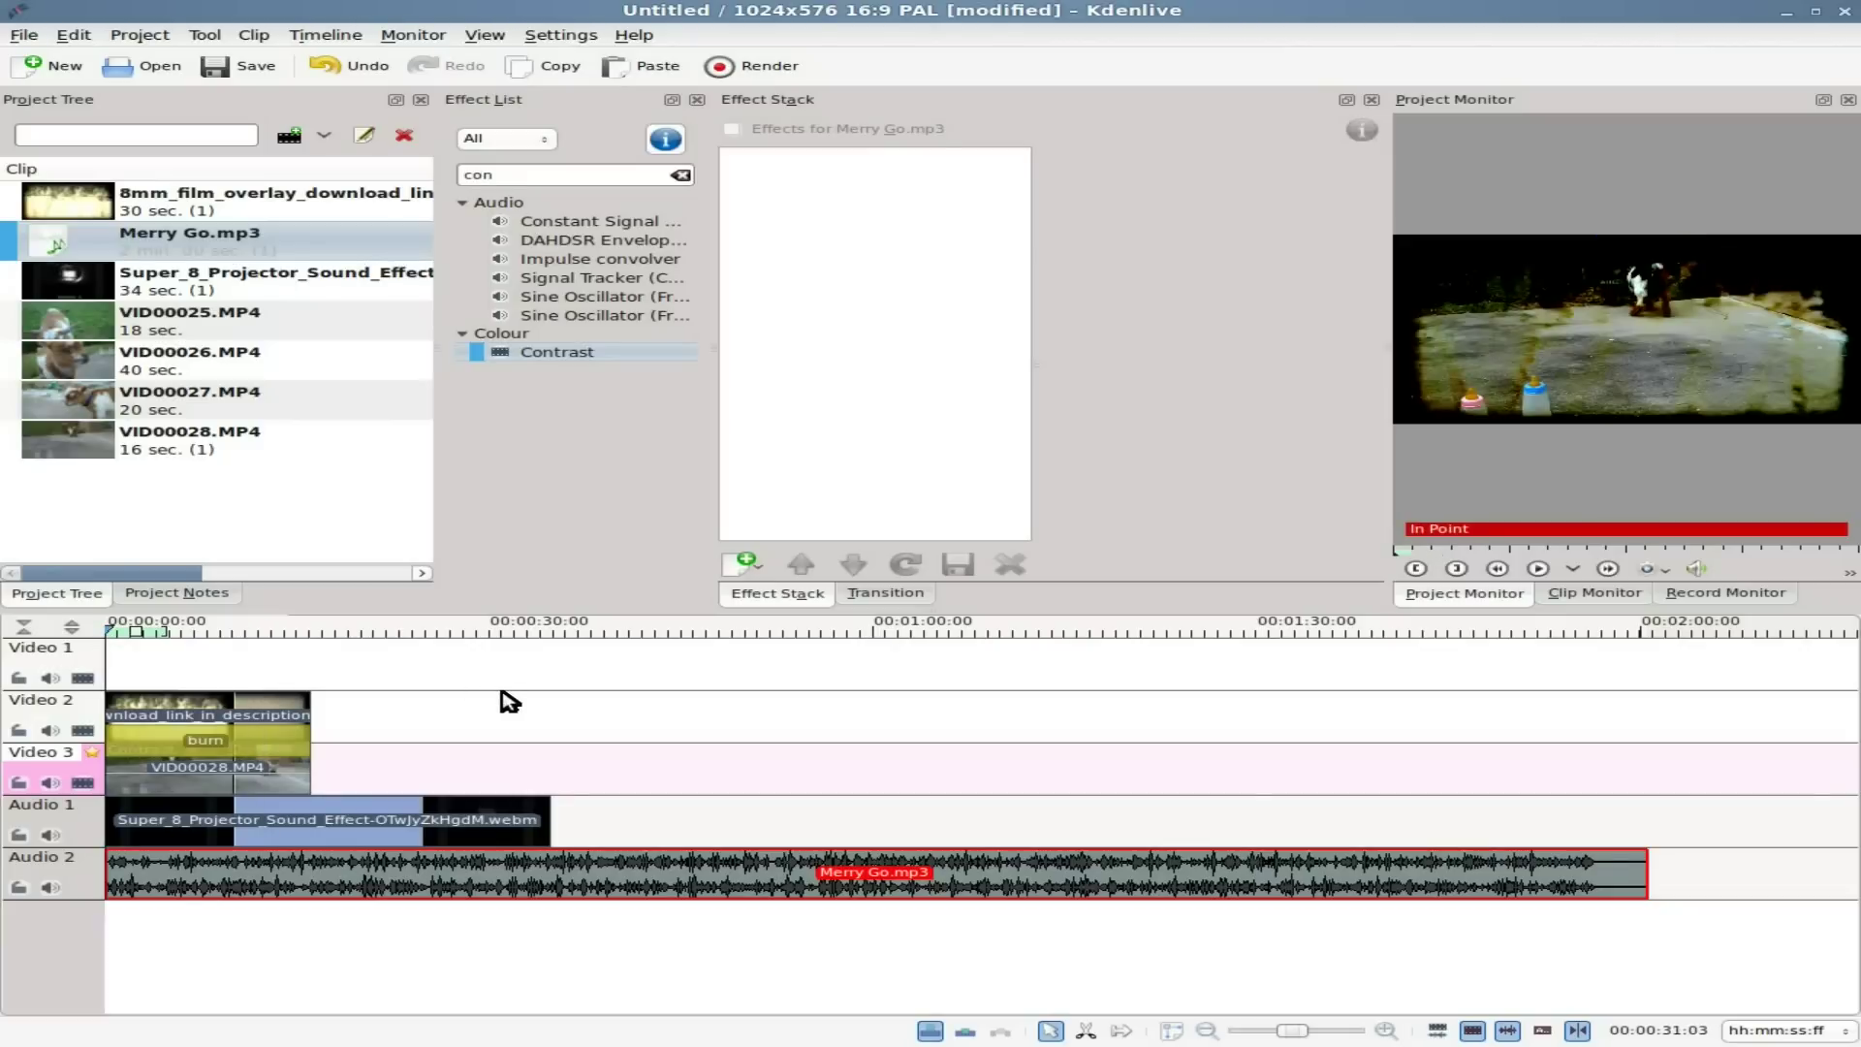
key("space")
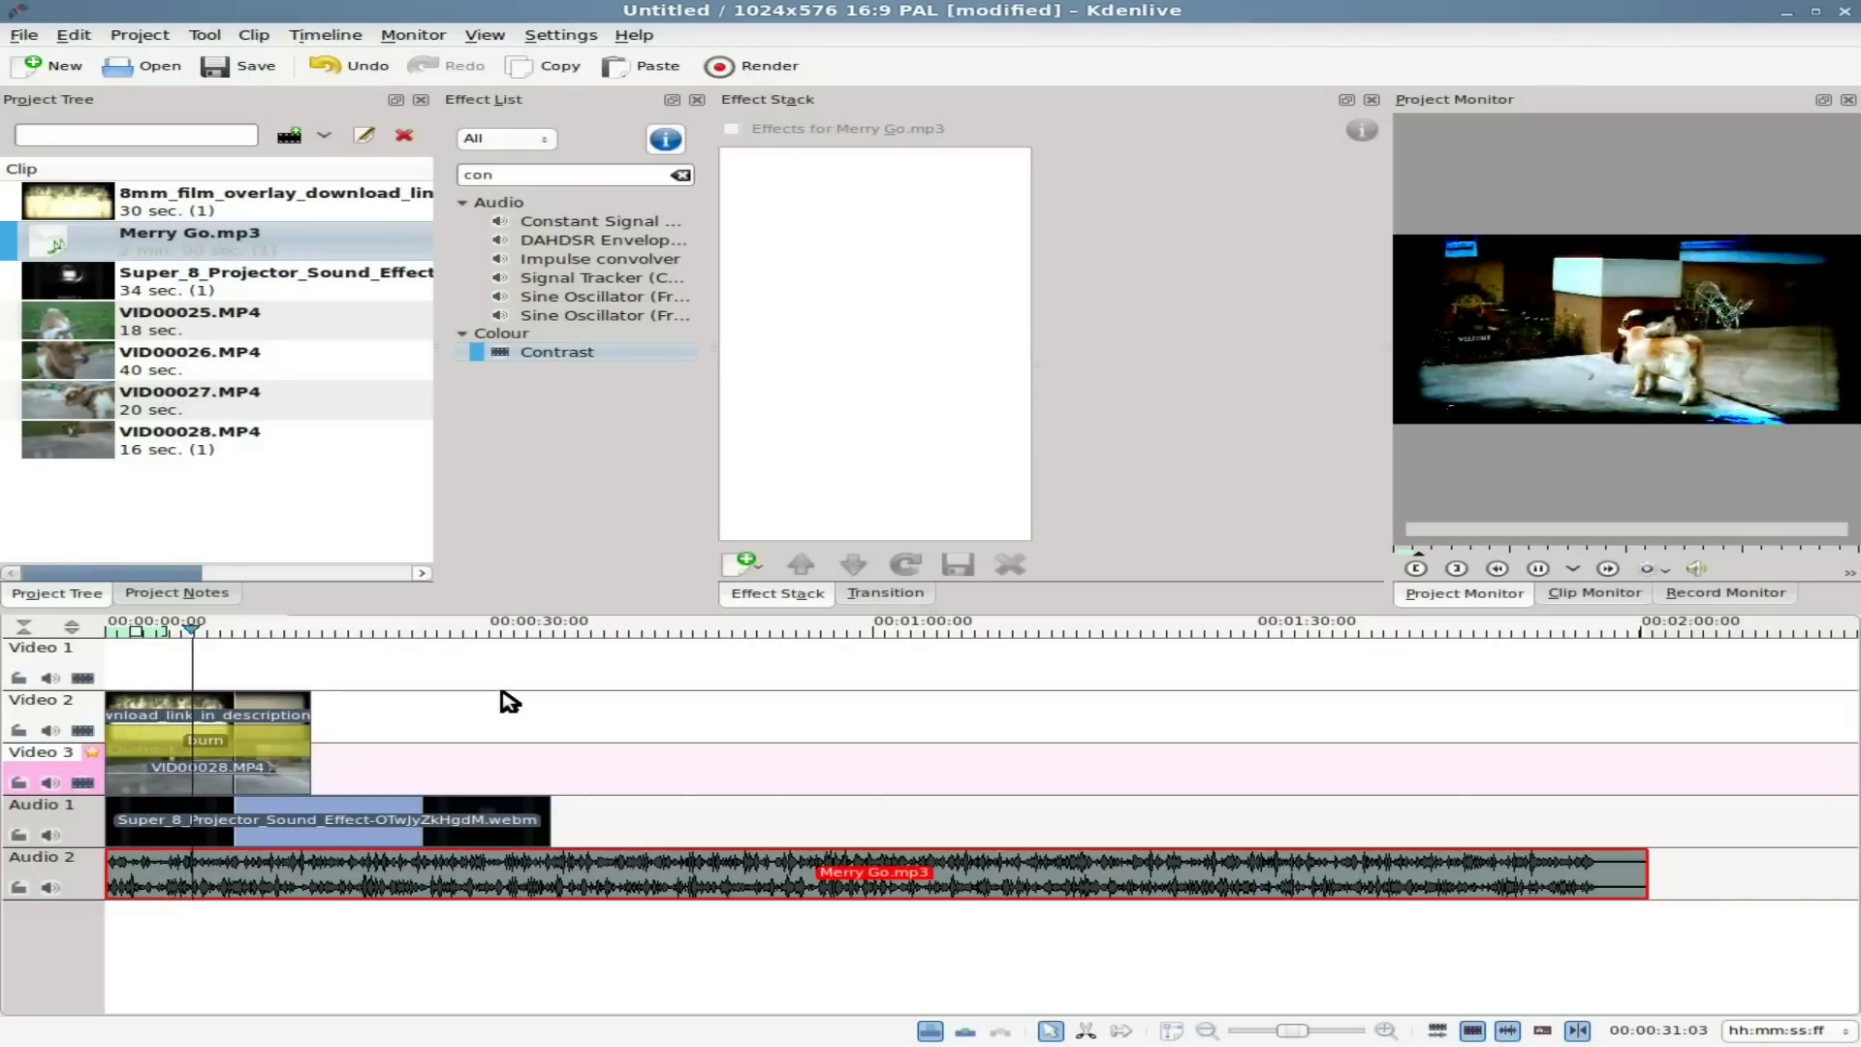
key("space")
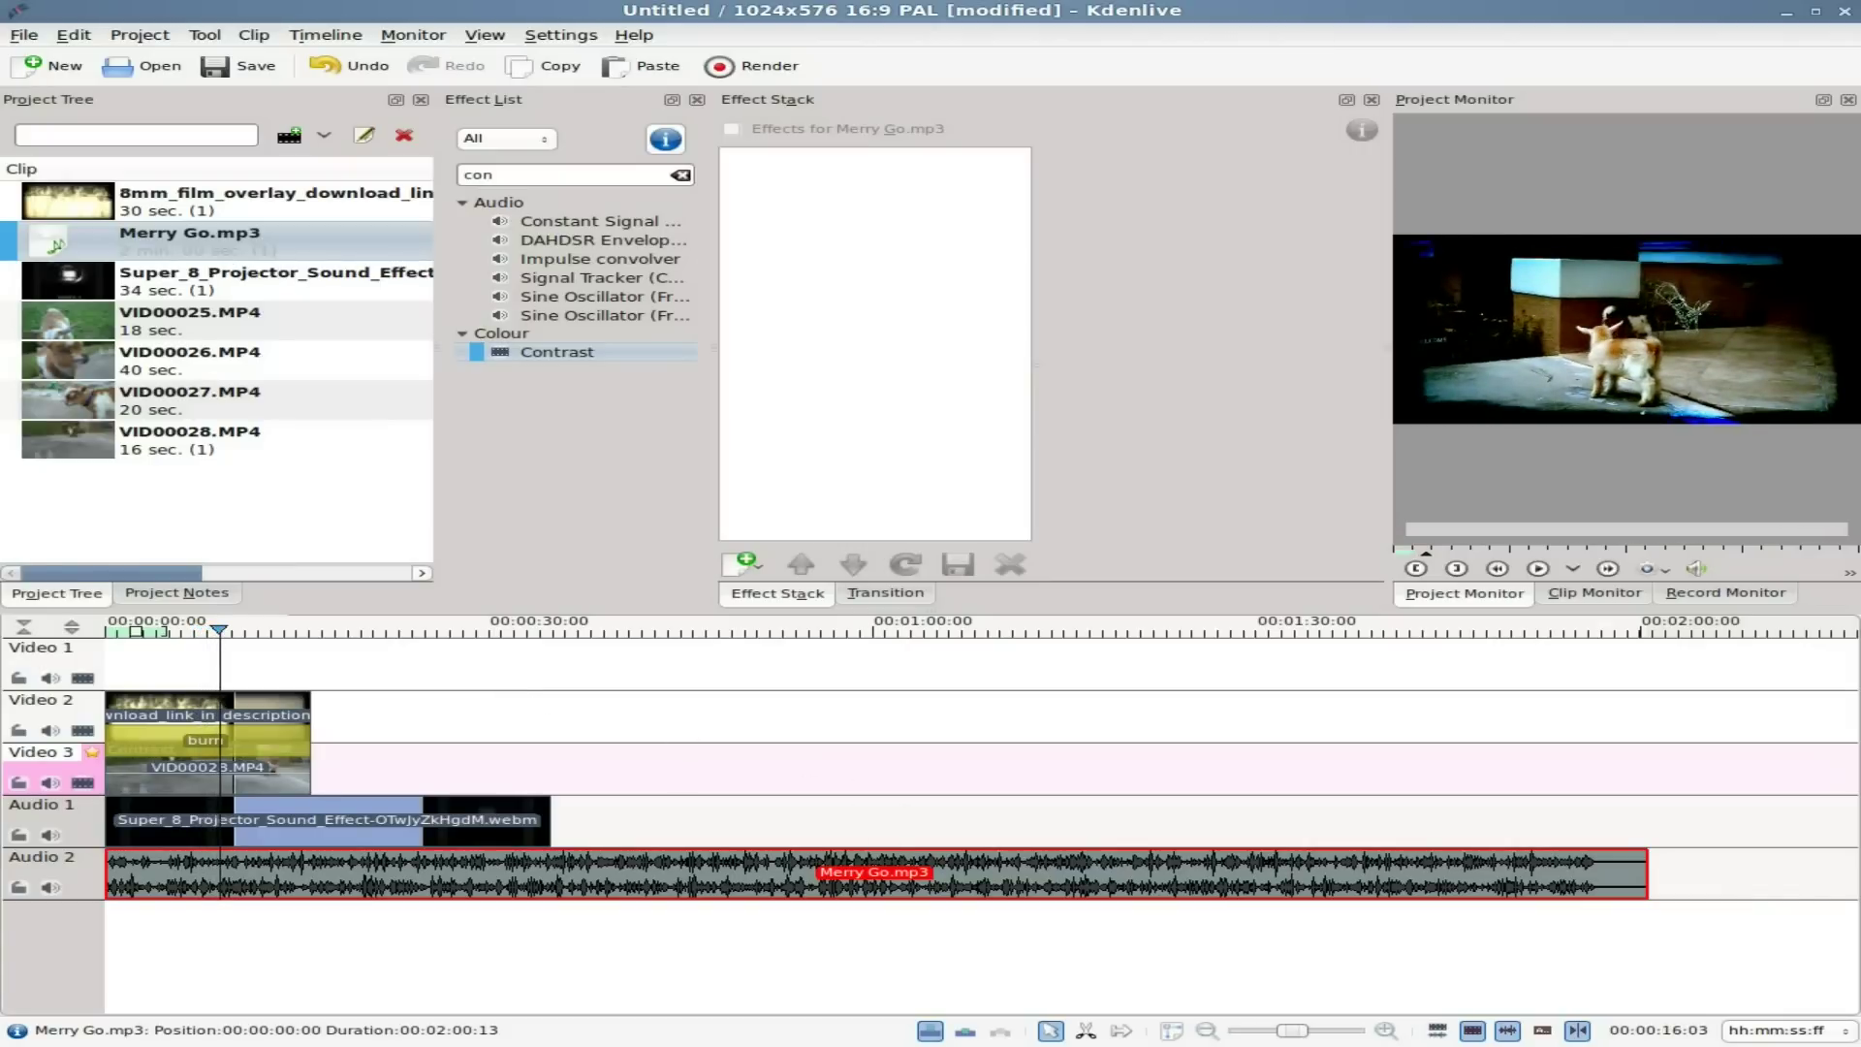
Step: Search Google Images for 'silent film' and open The Silver Smokescreen card full-size, selecting its URL
key("alt+Tab")
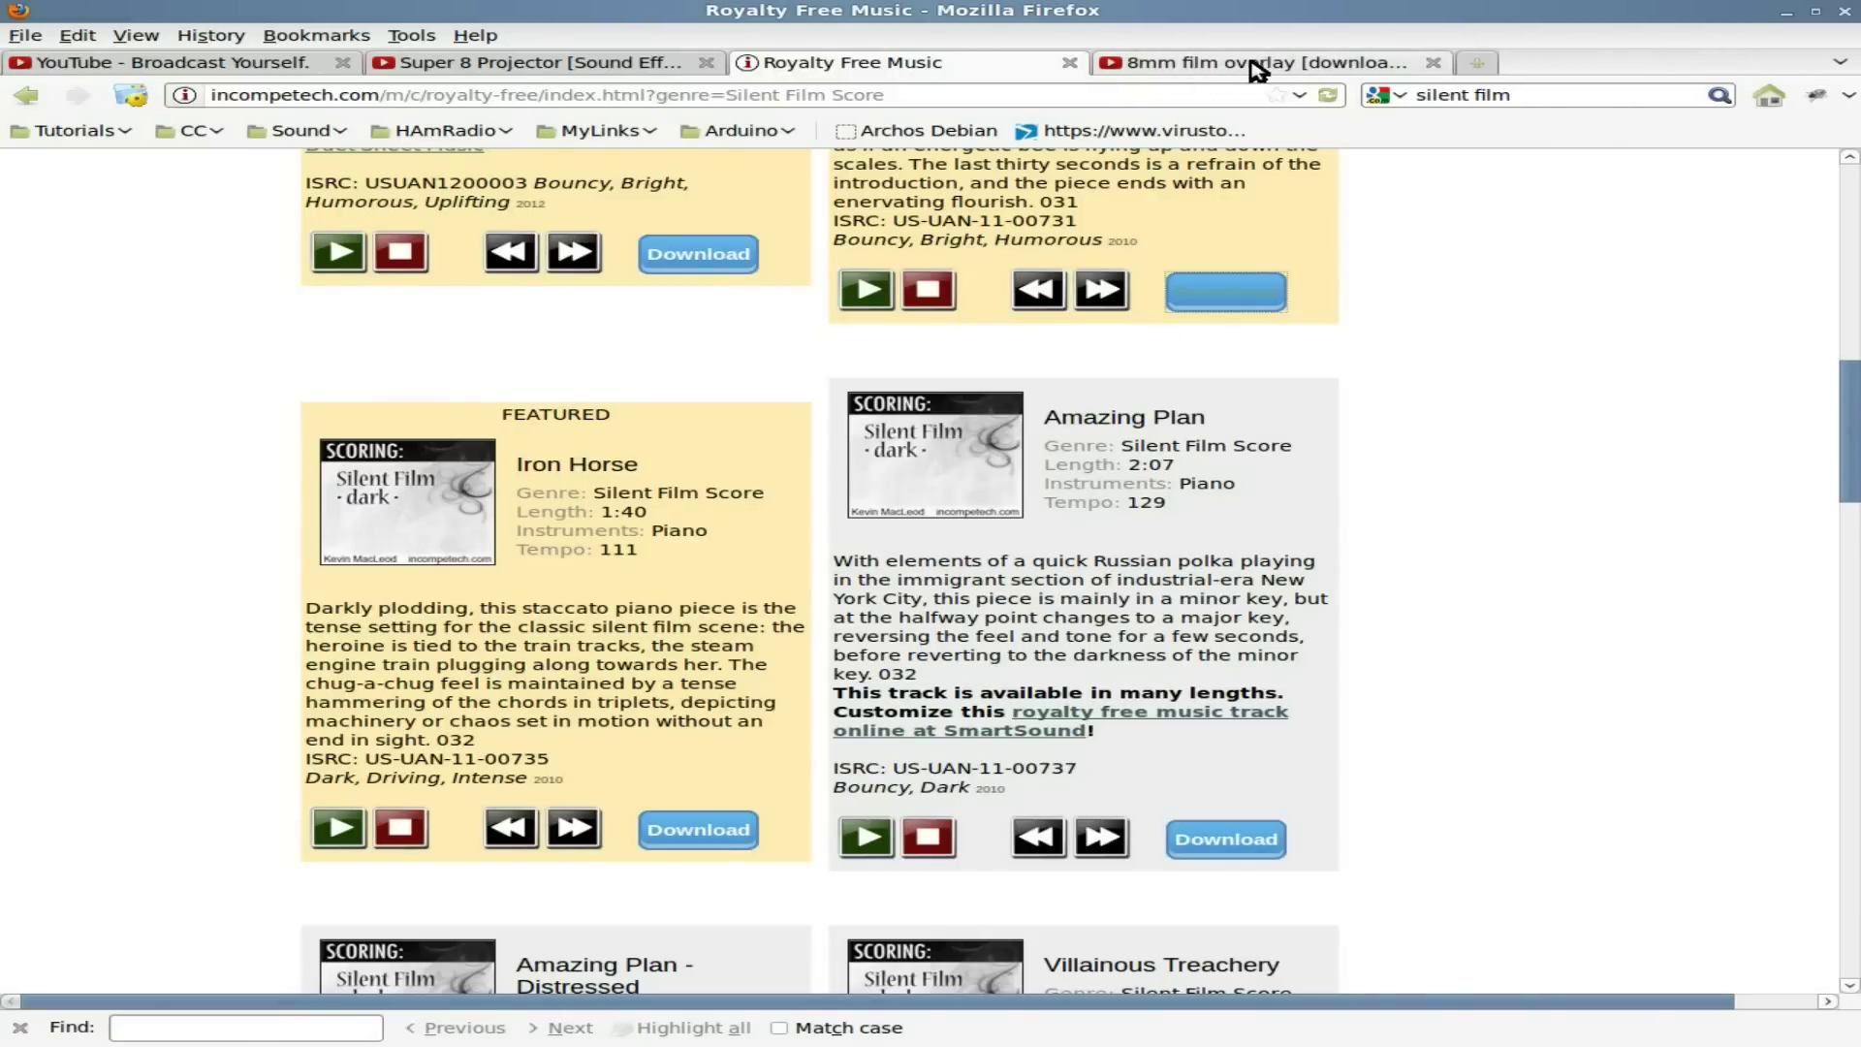
left_click(1383, 99)
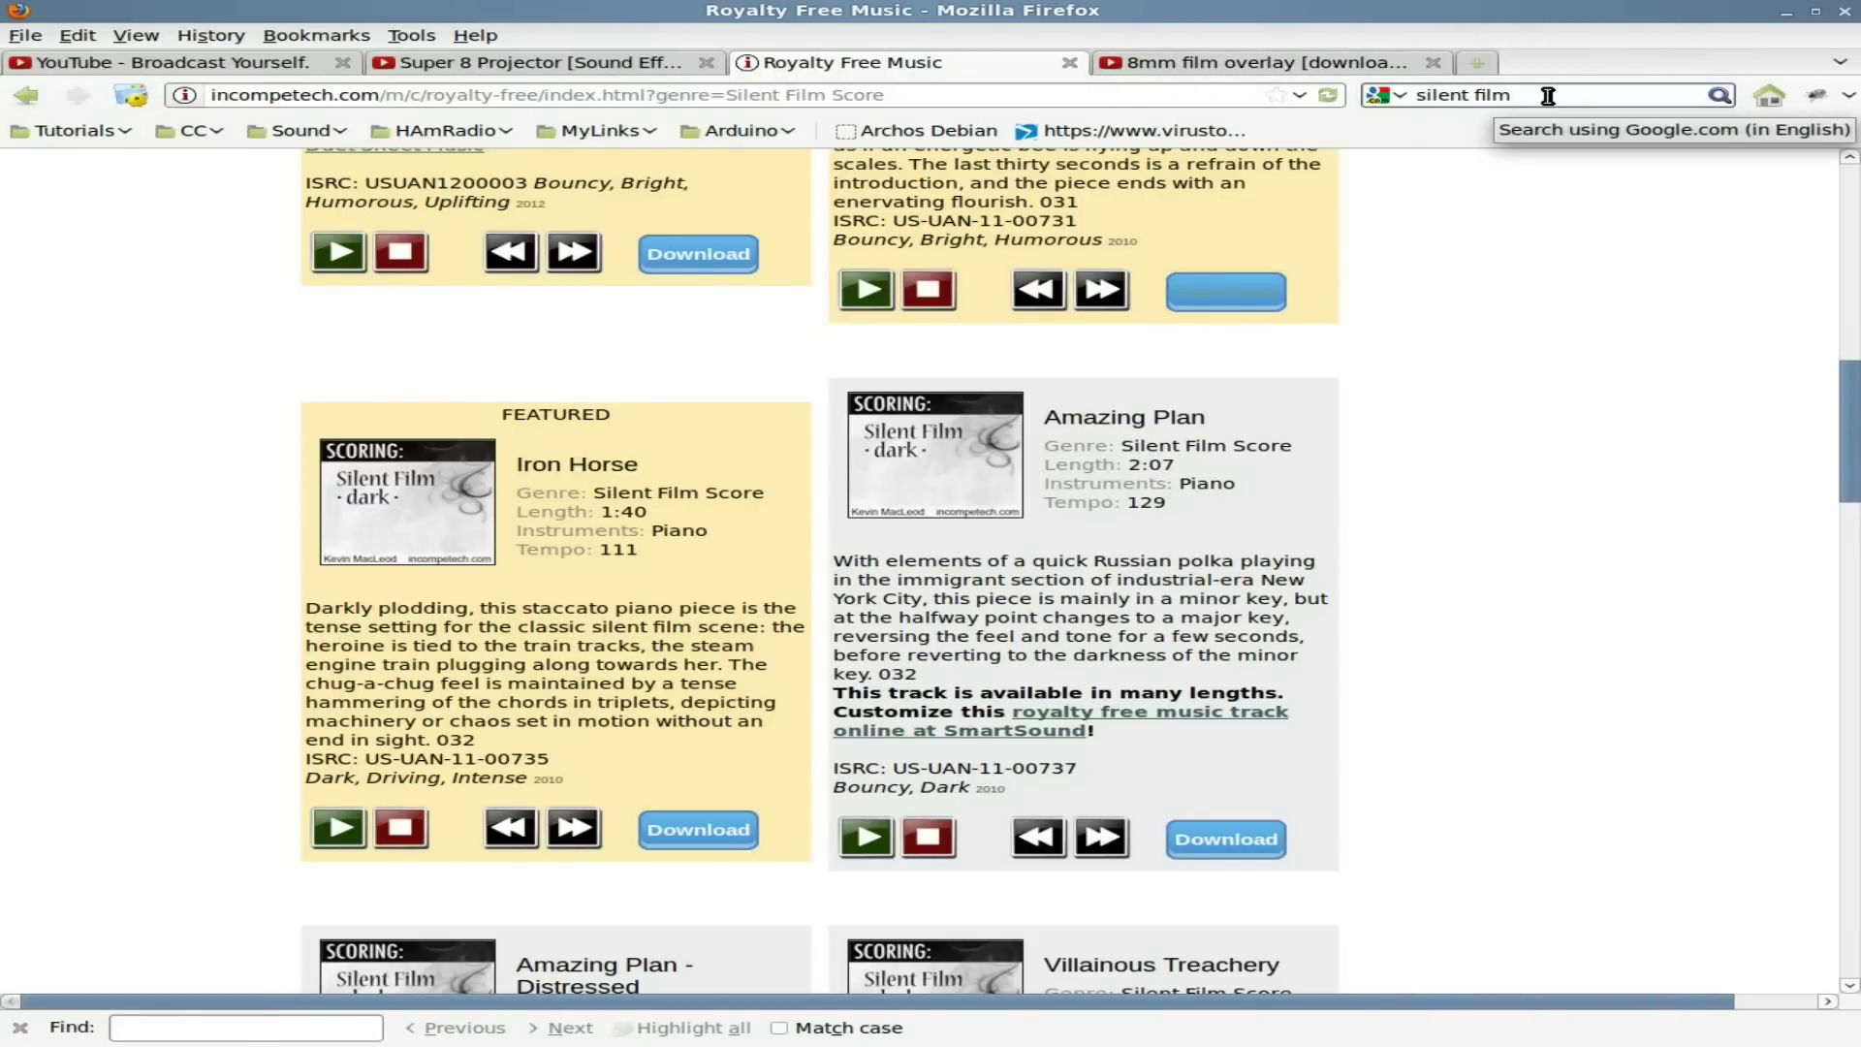
key("Return")
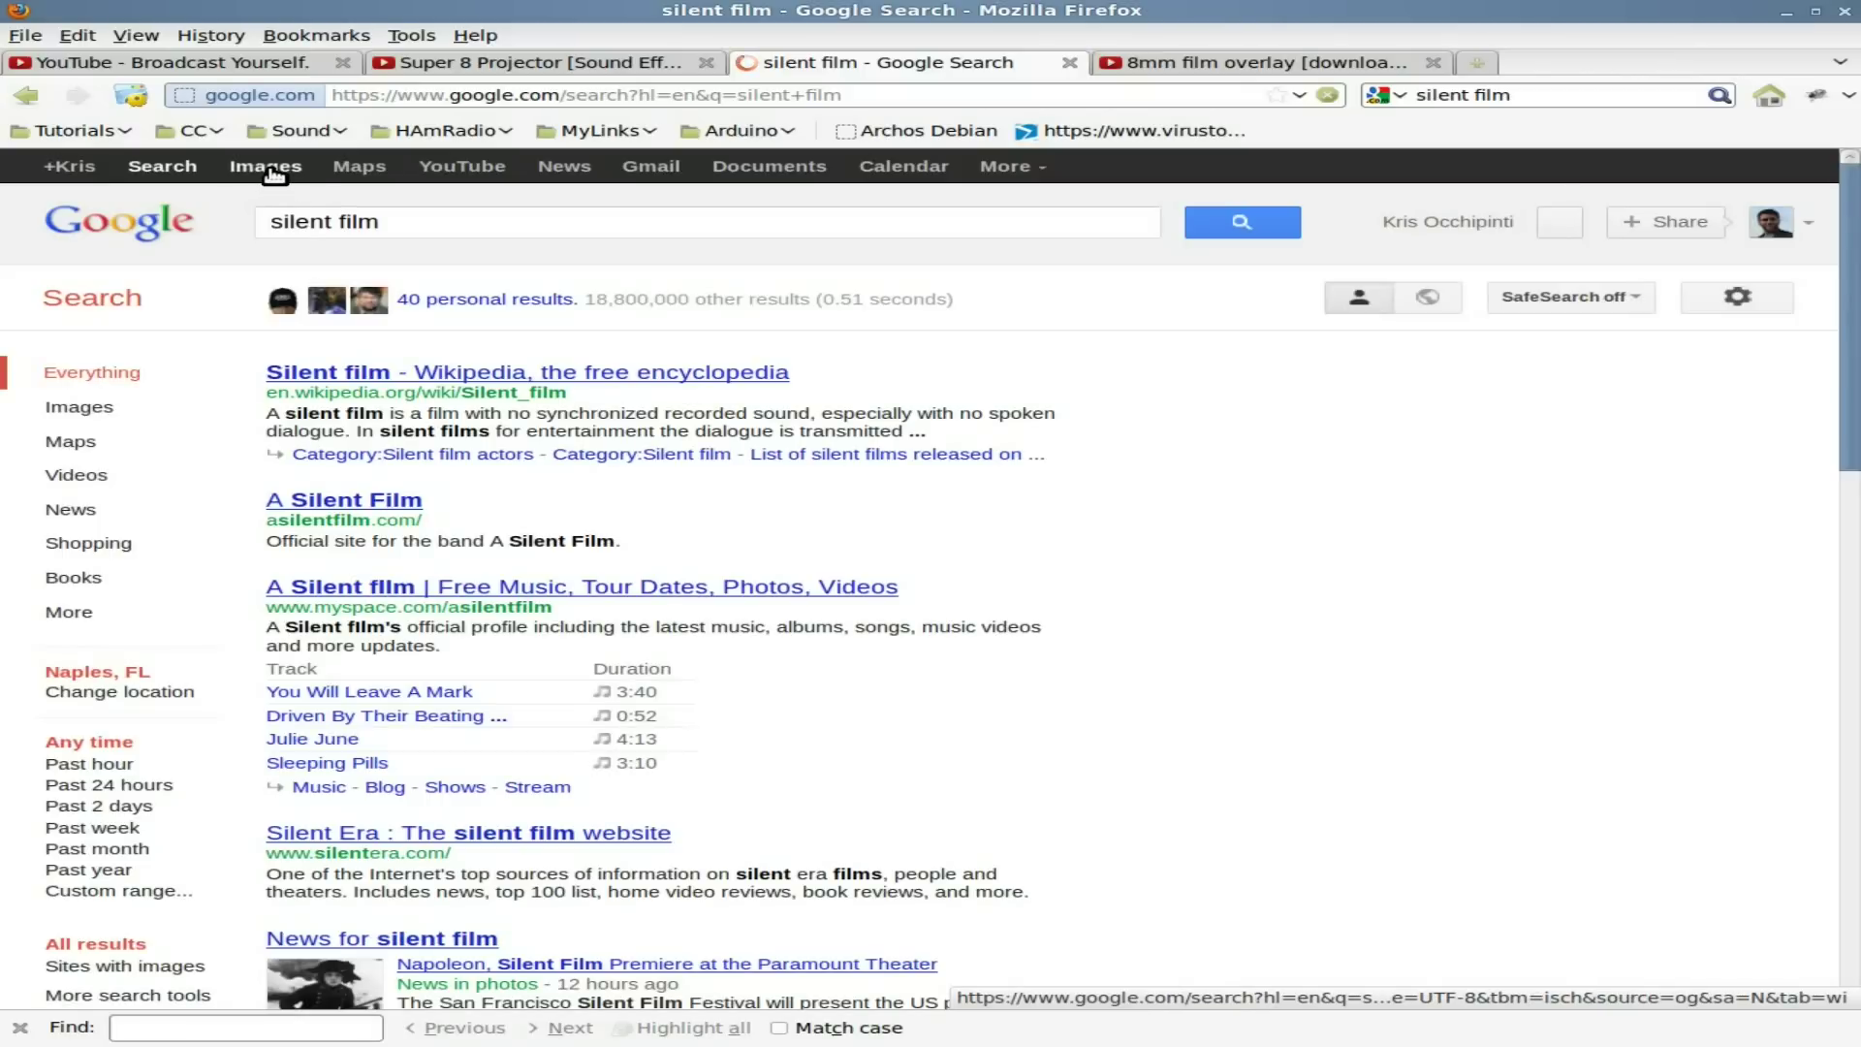
left_click(274, 173)
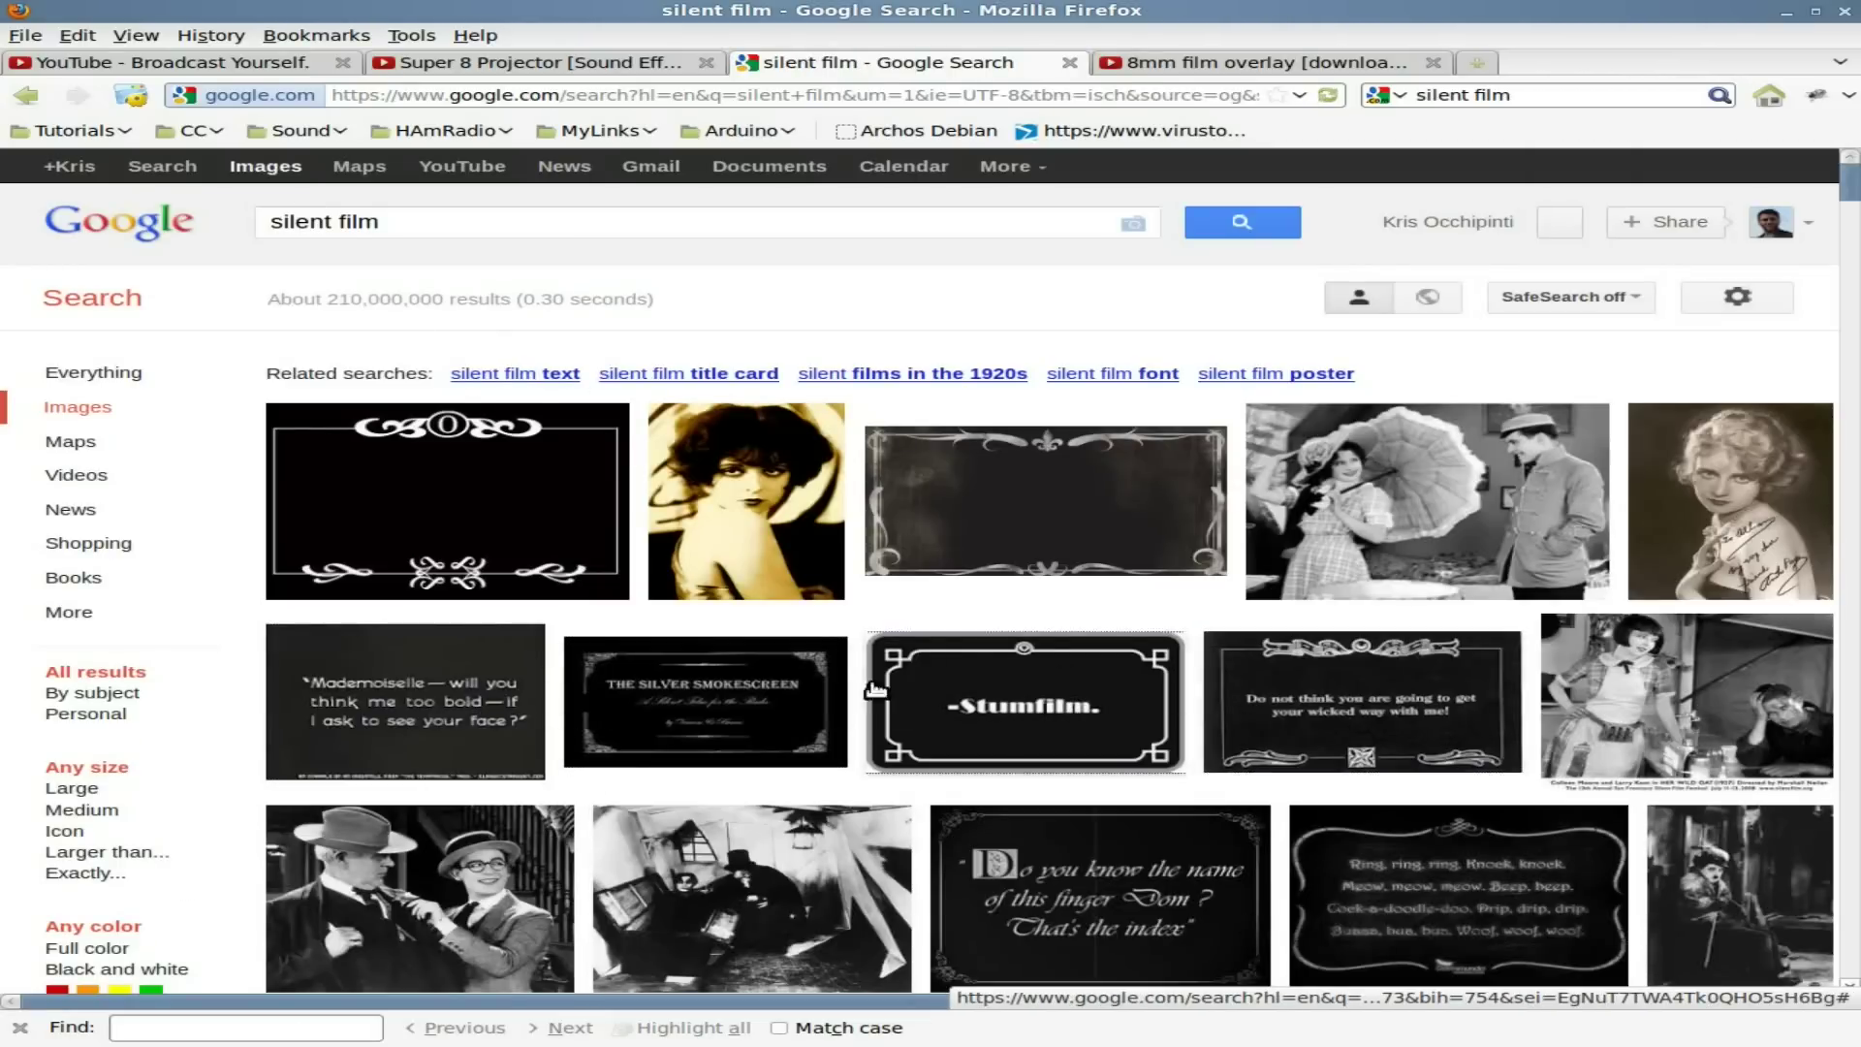
left_click(738, 702)
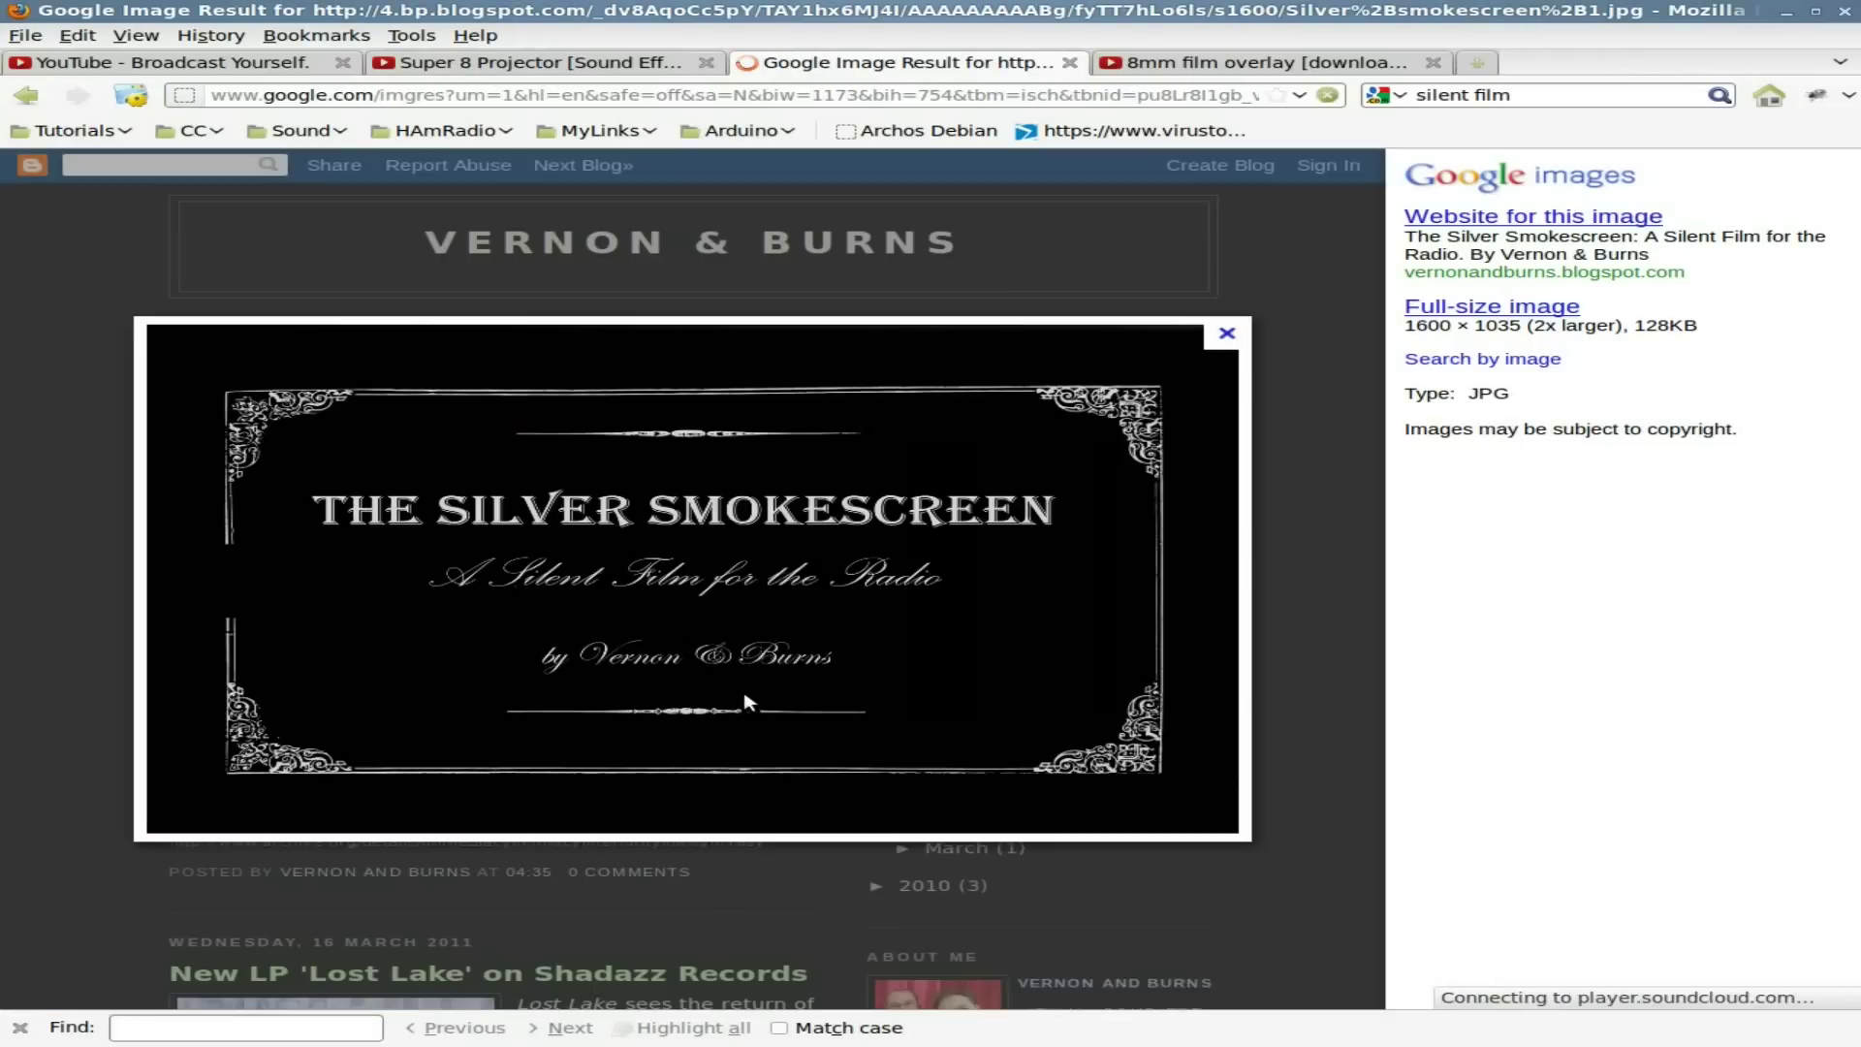
left_click(1488, 308)
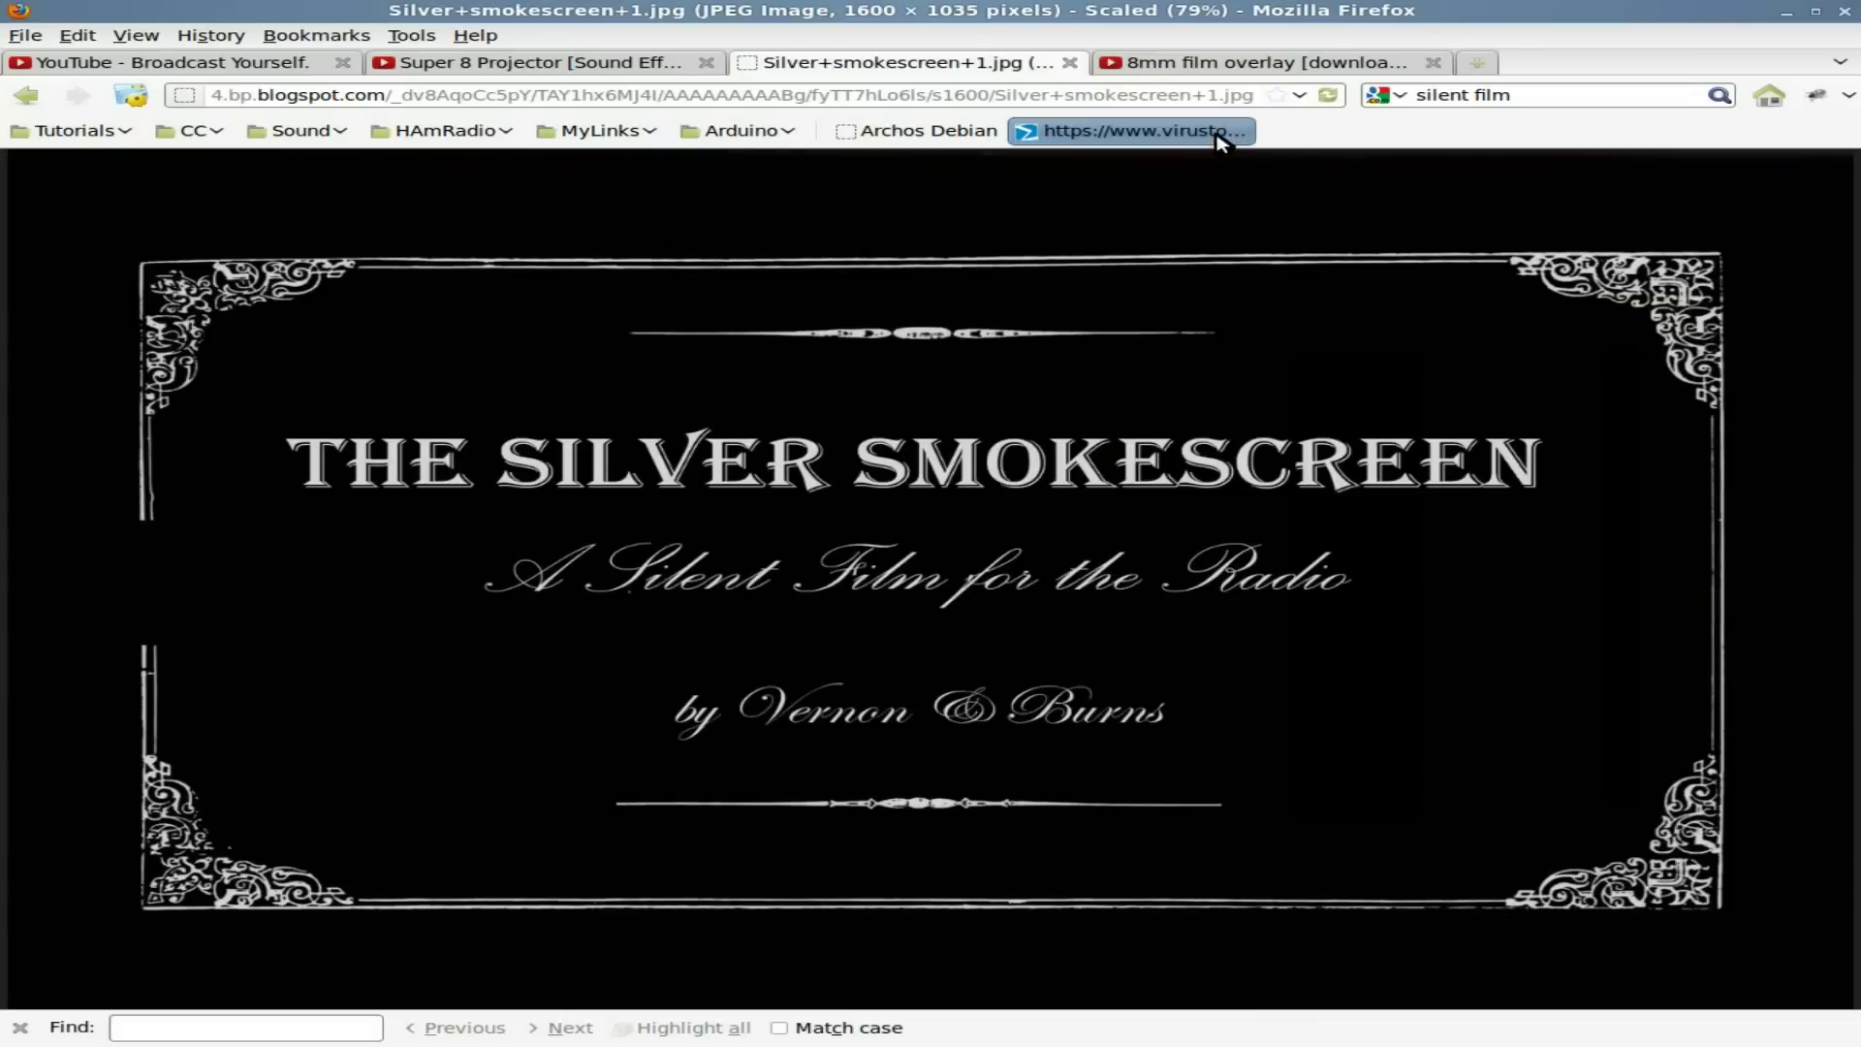
left_click(1207, 94)
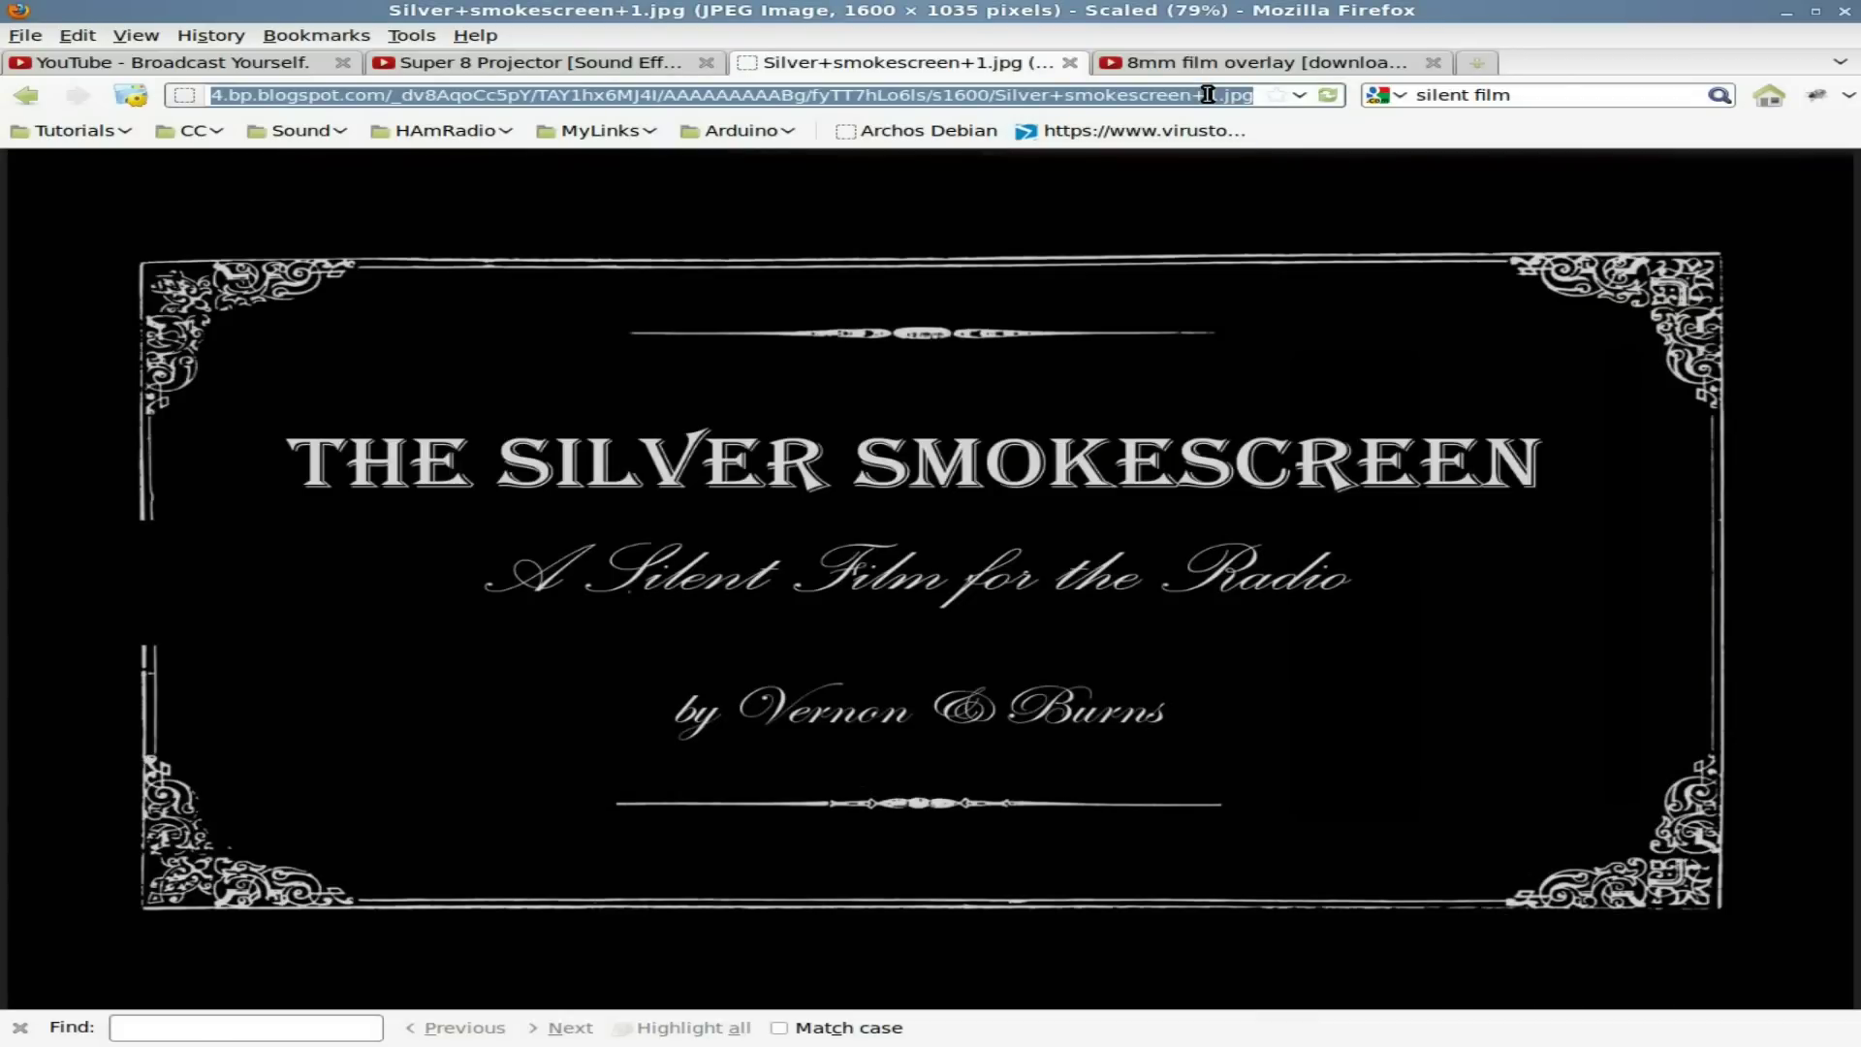
Step: Launch GIMP from the application launcher and arrange its tools window
key("super")
type("gimp")
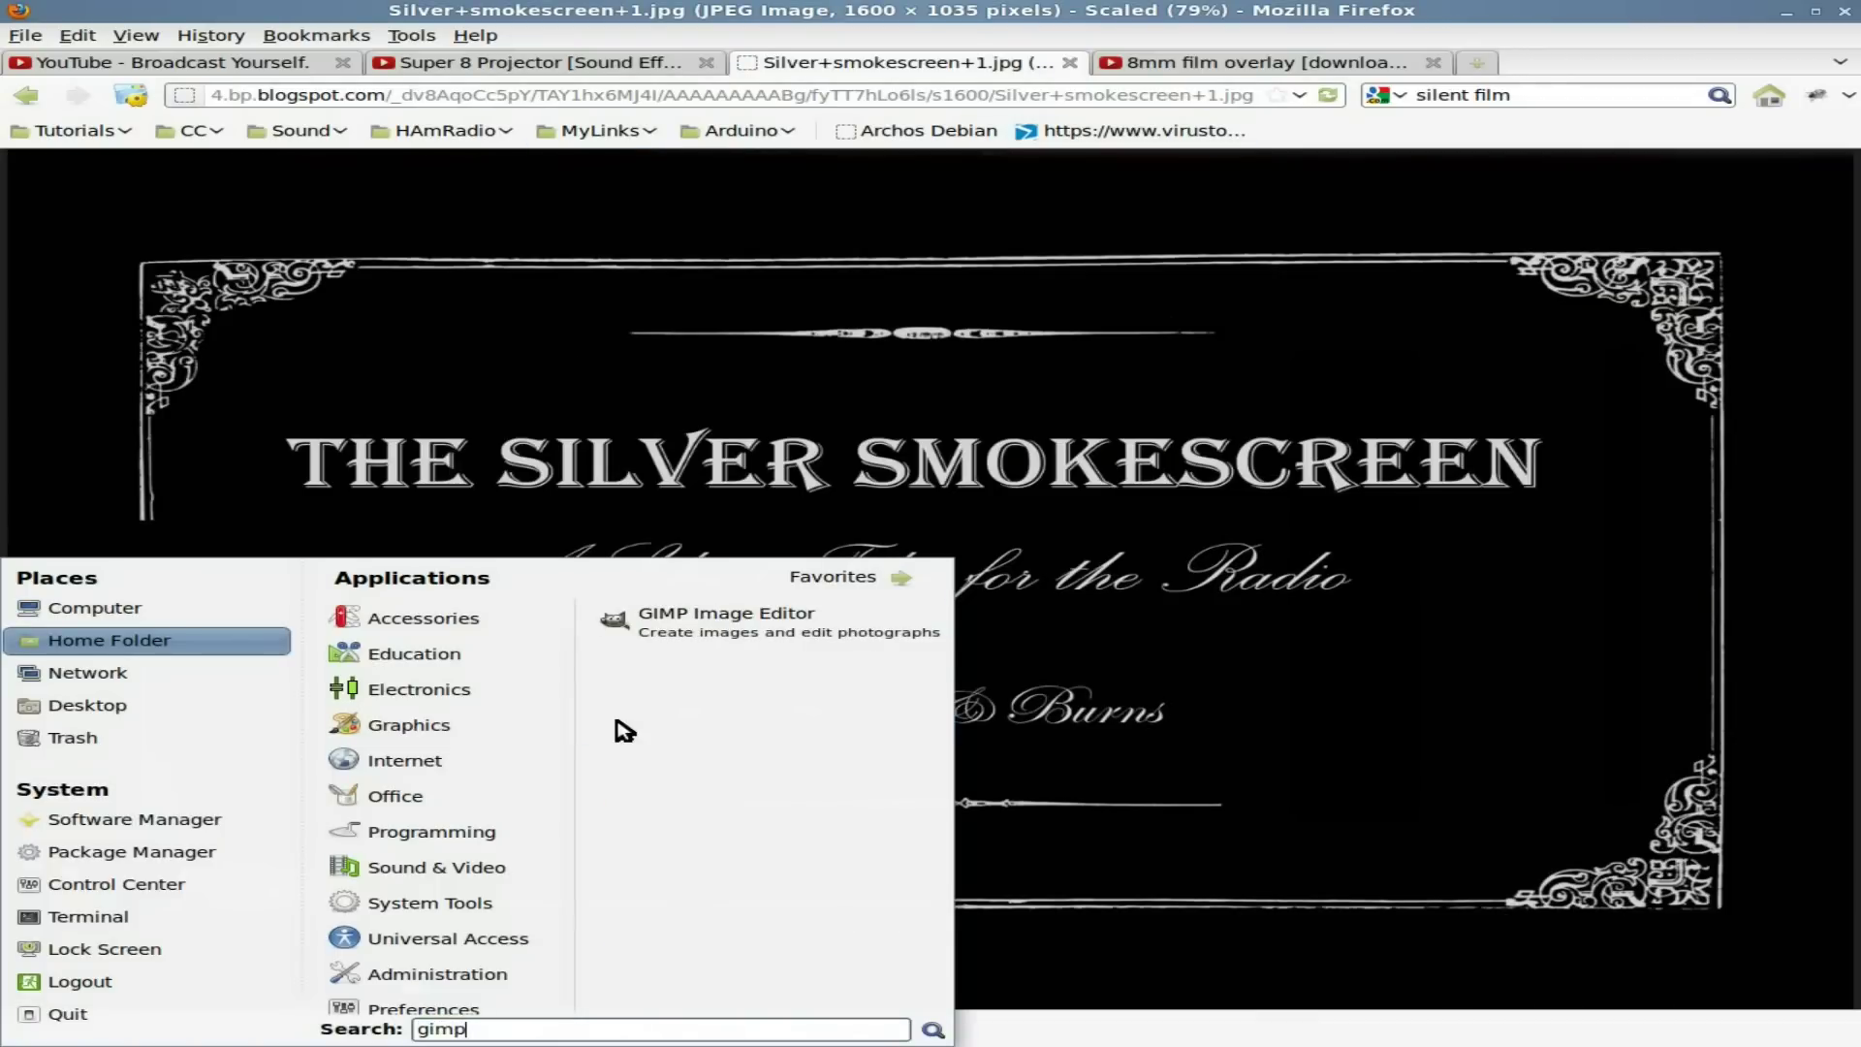
key("Return")
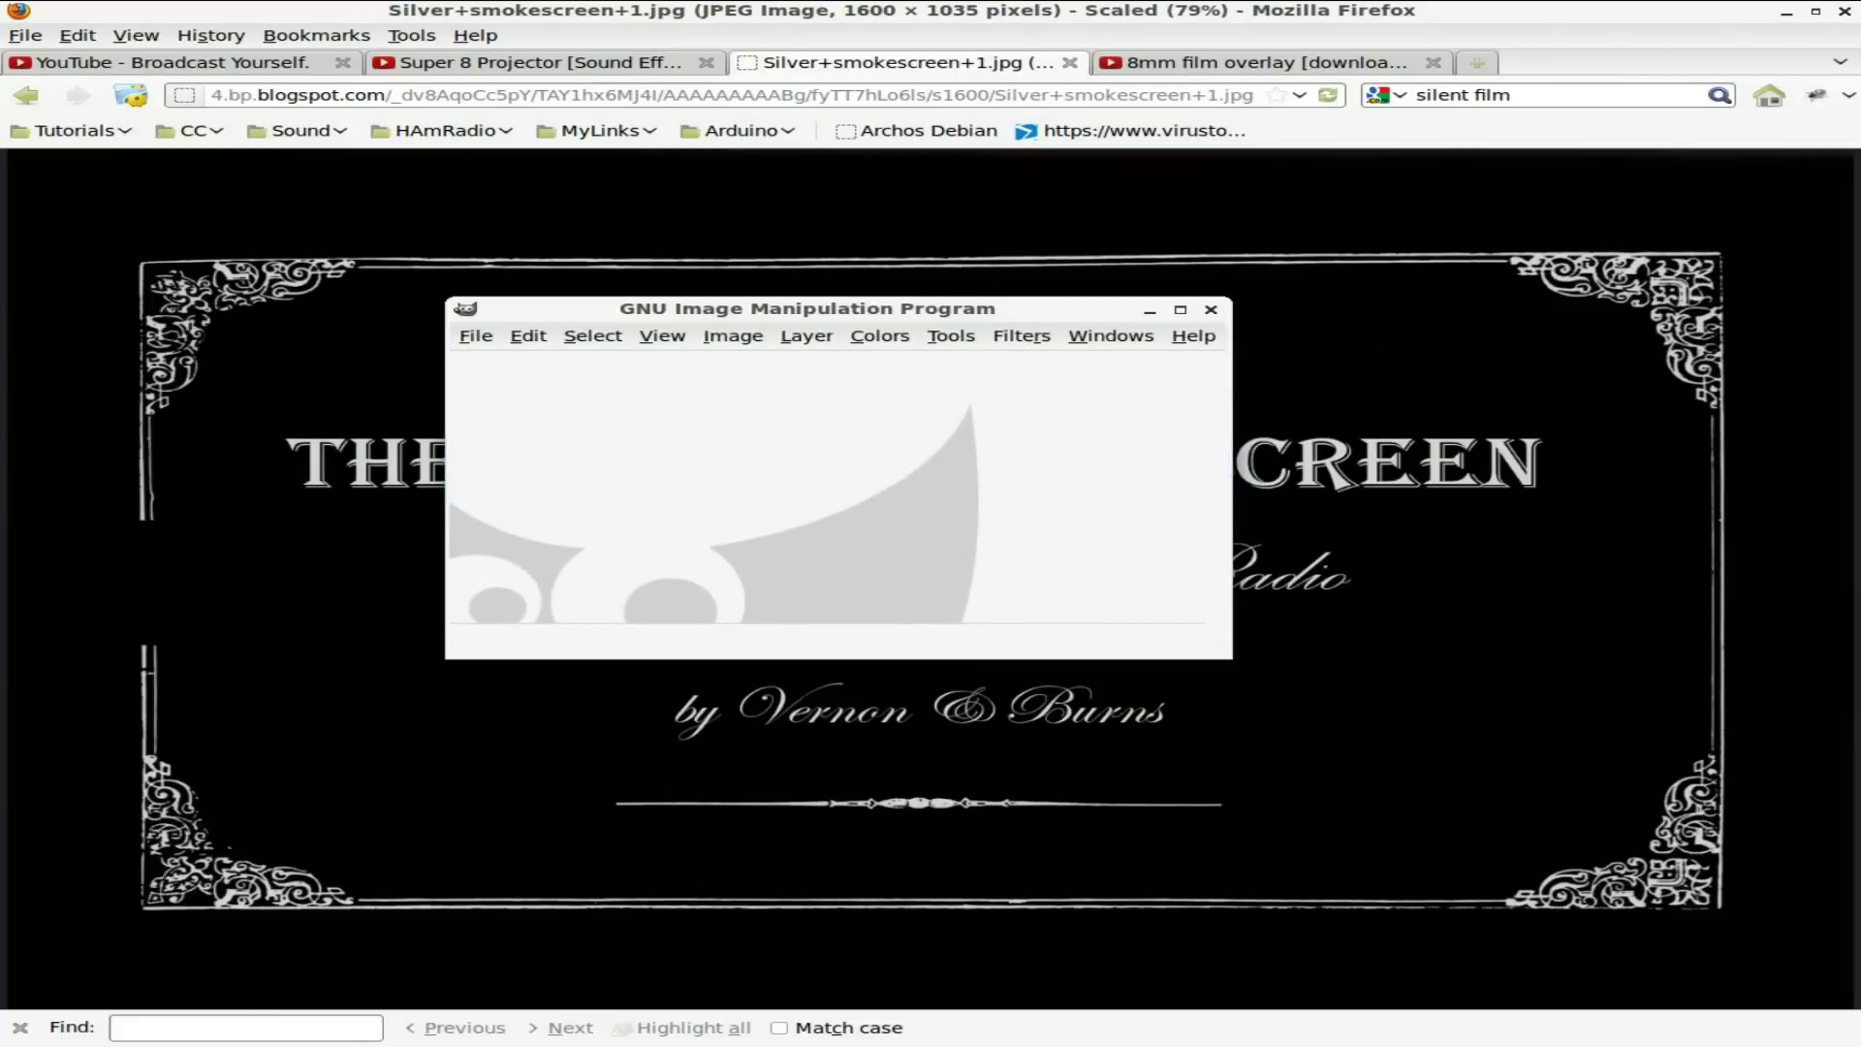
left_click_drag(256, 164, 249, 142)
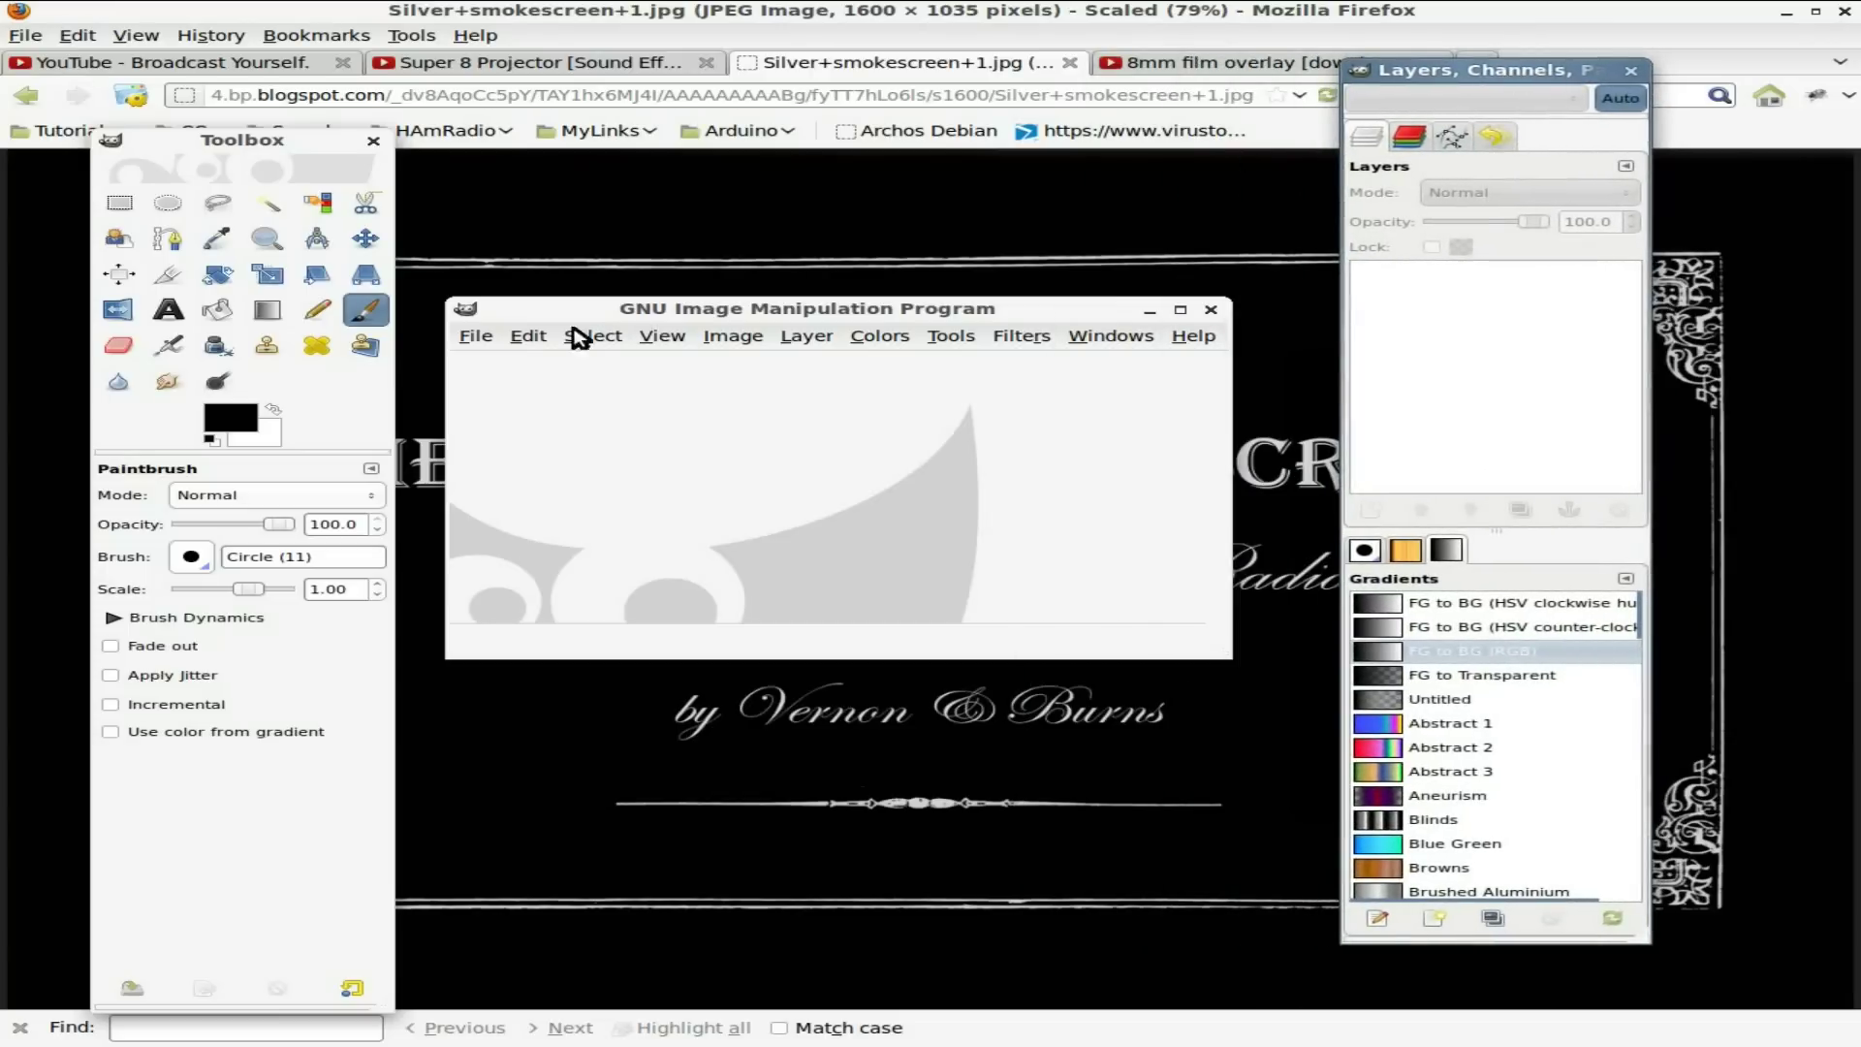
Step: Open the Silver Smokescreen title card in GIMP by pasting its address into Open Location
left_click(494, 344)
left_click(518, 455)
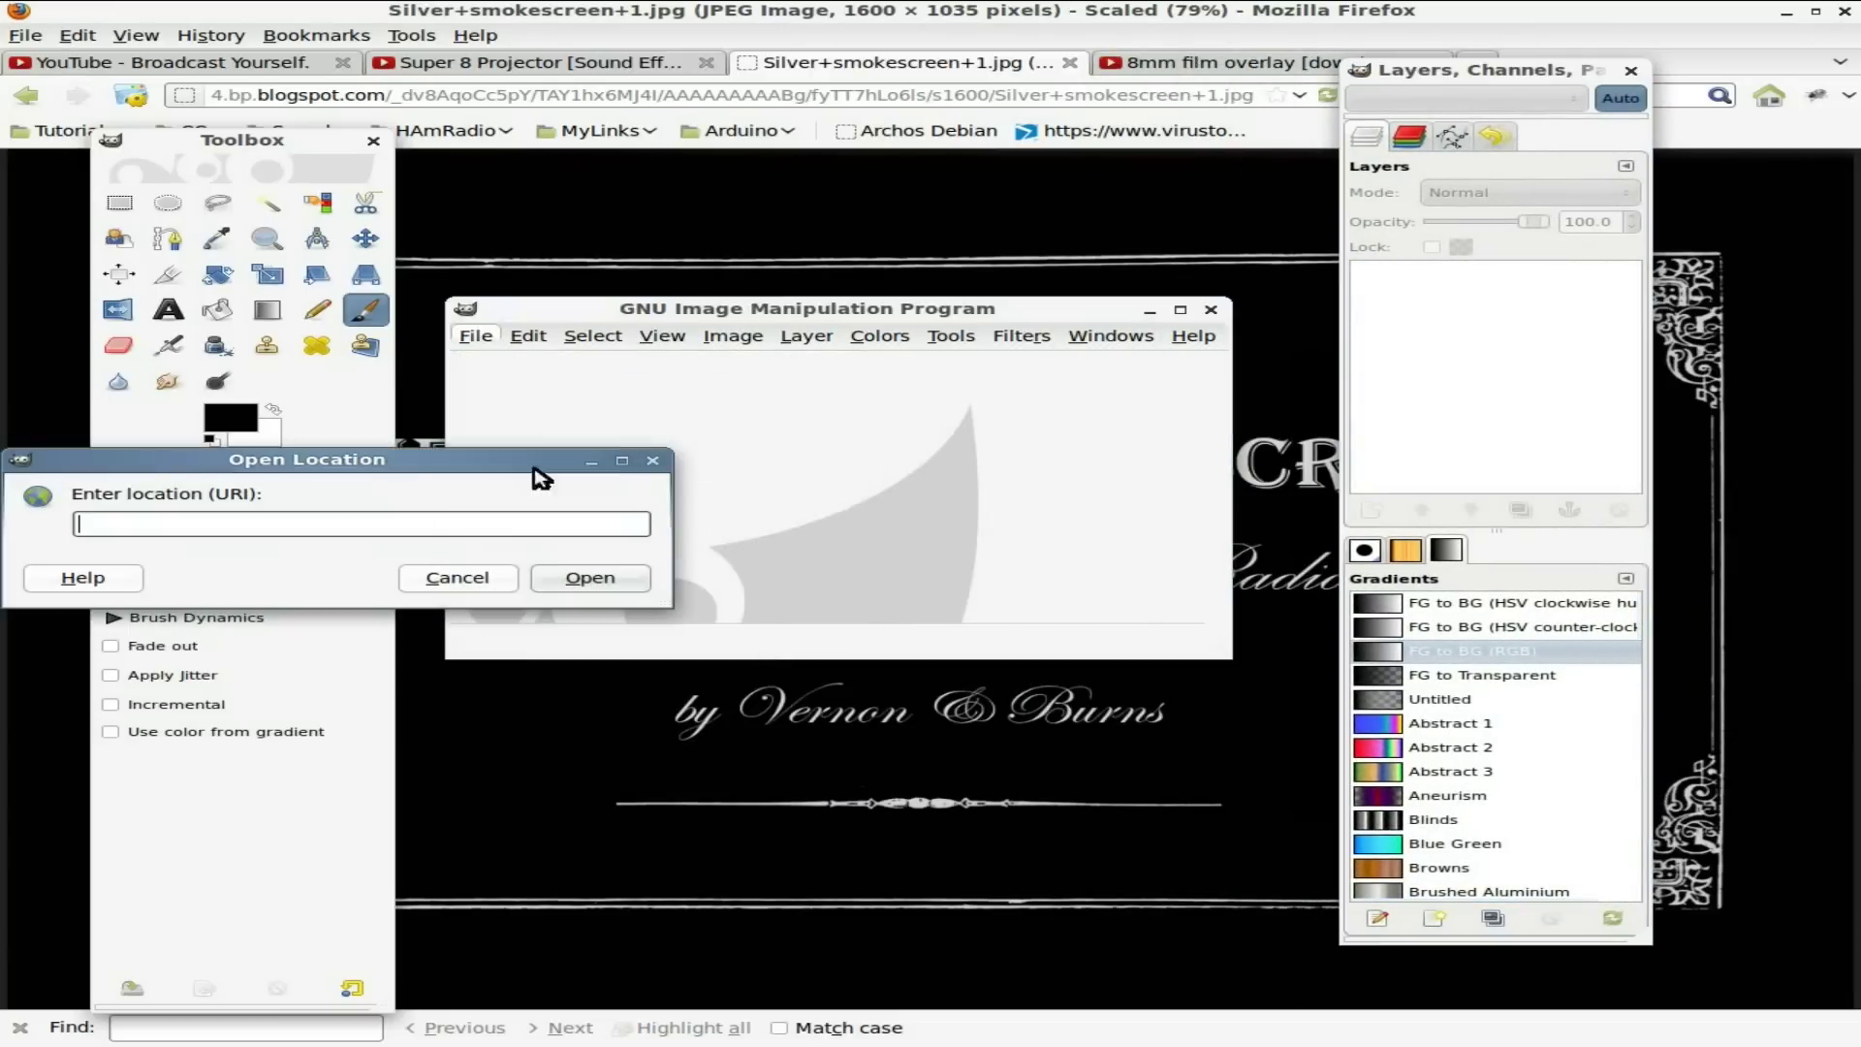
key("ctrl+v")
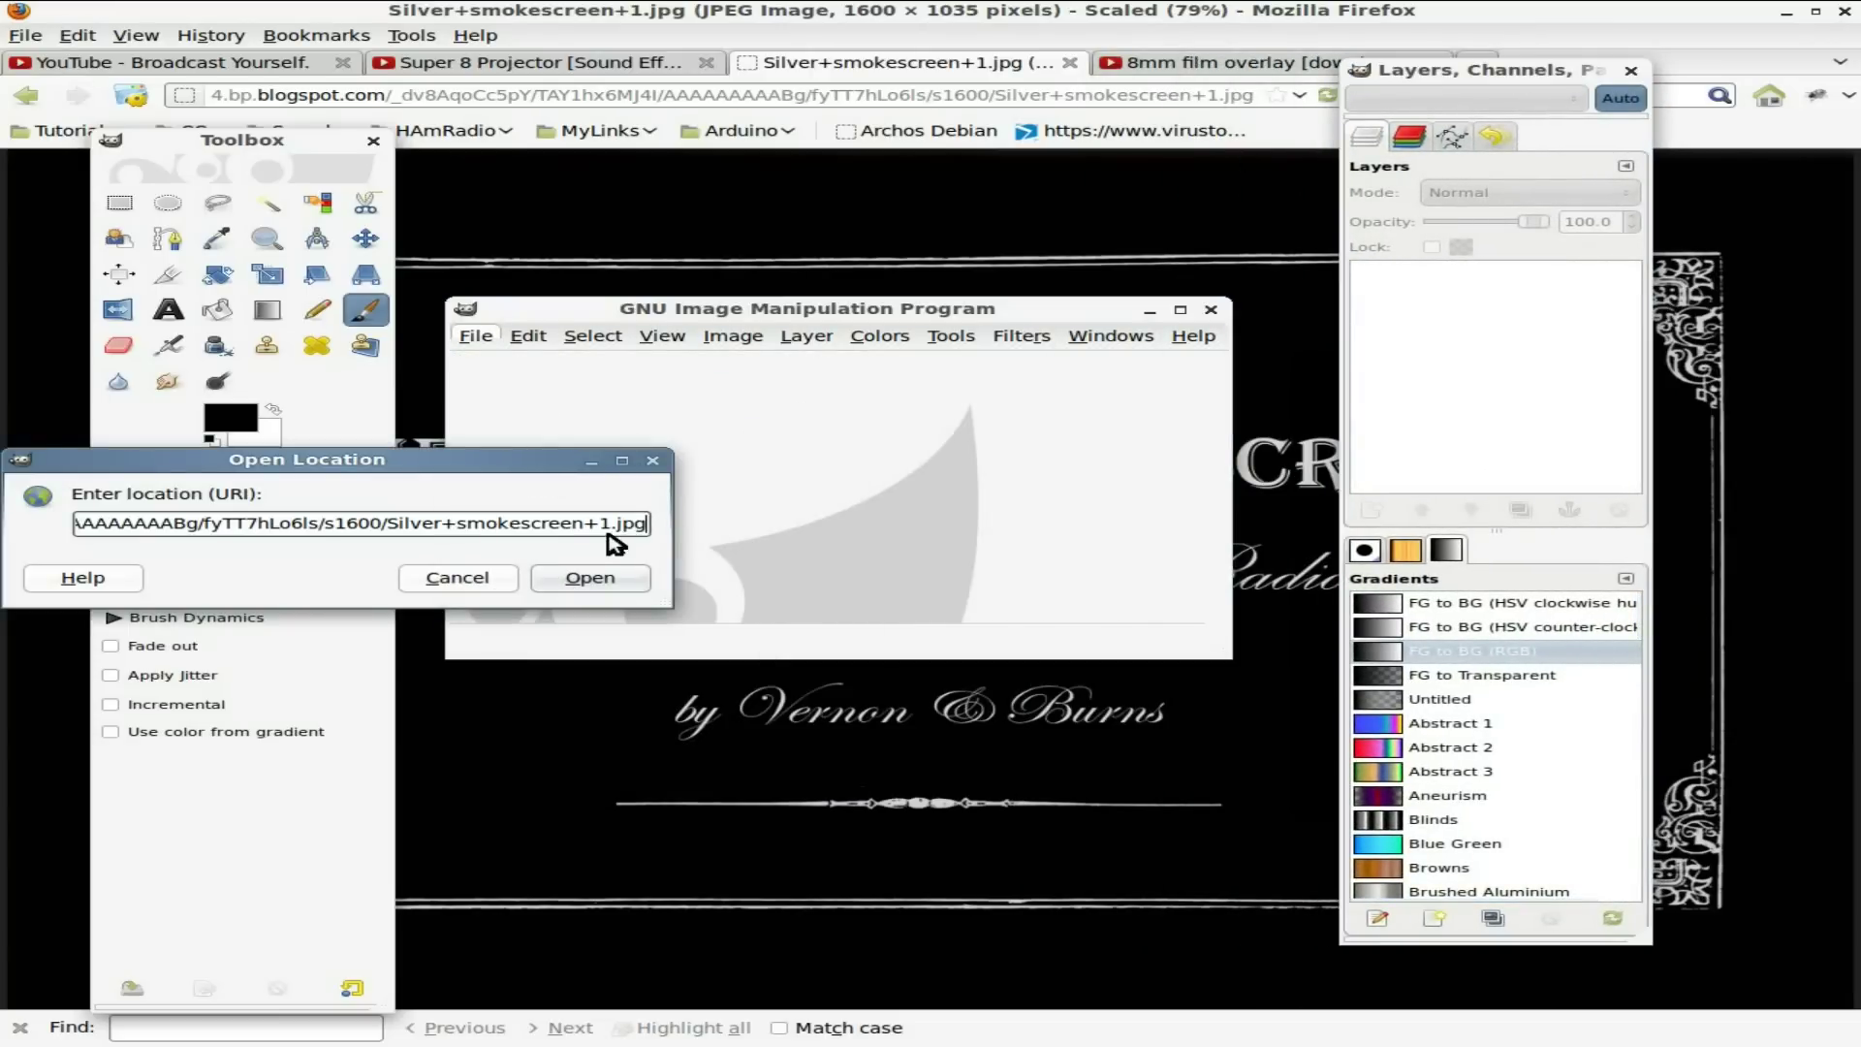
left_click(556, 580)
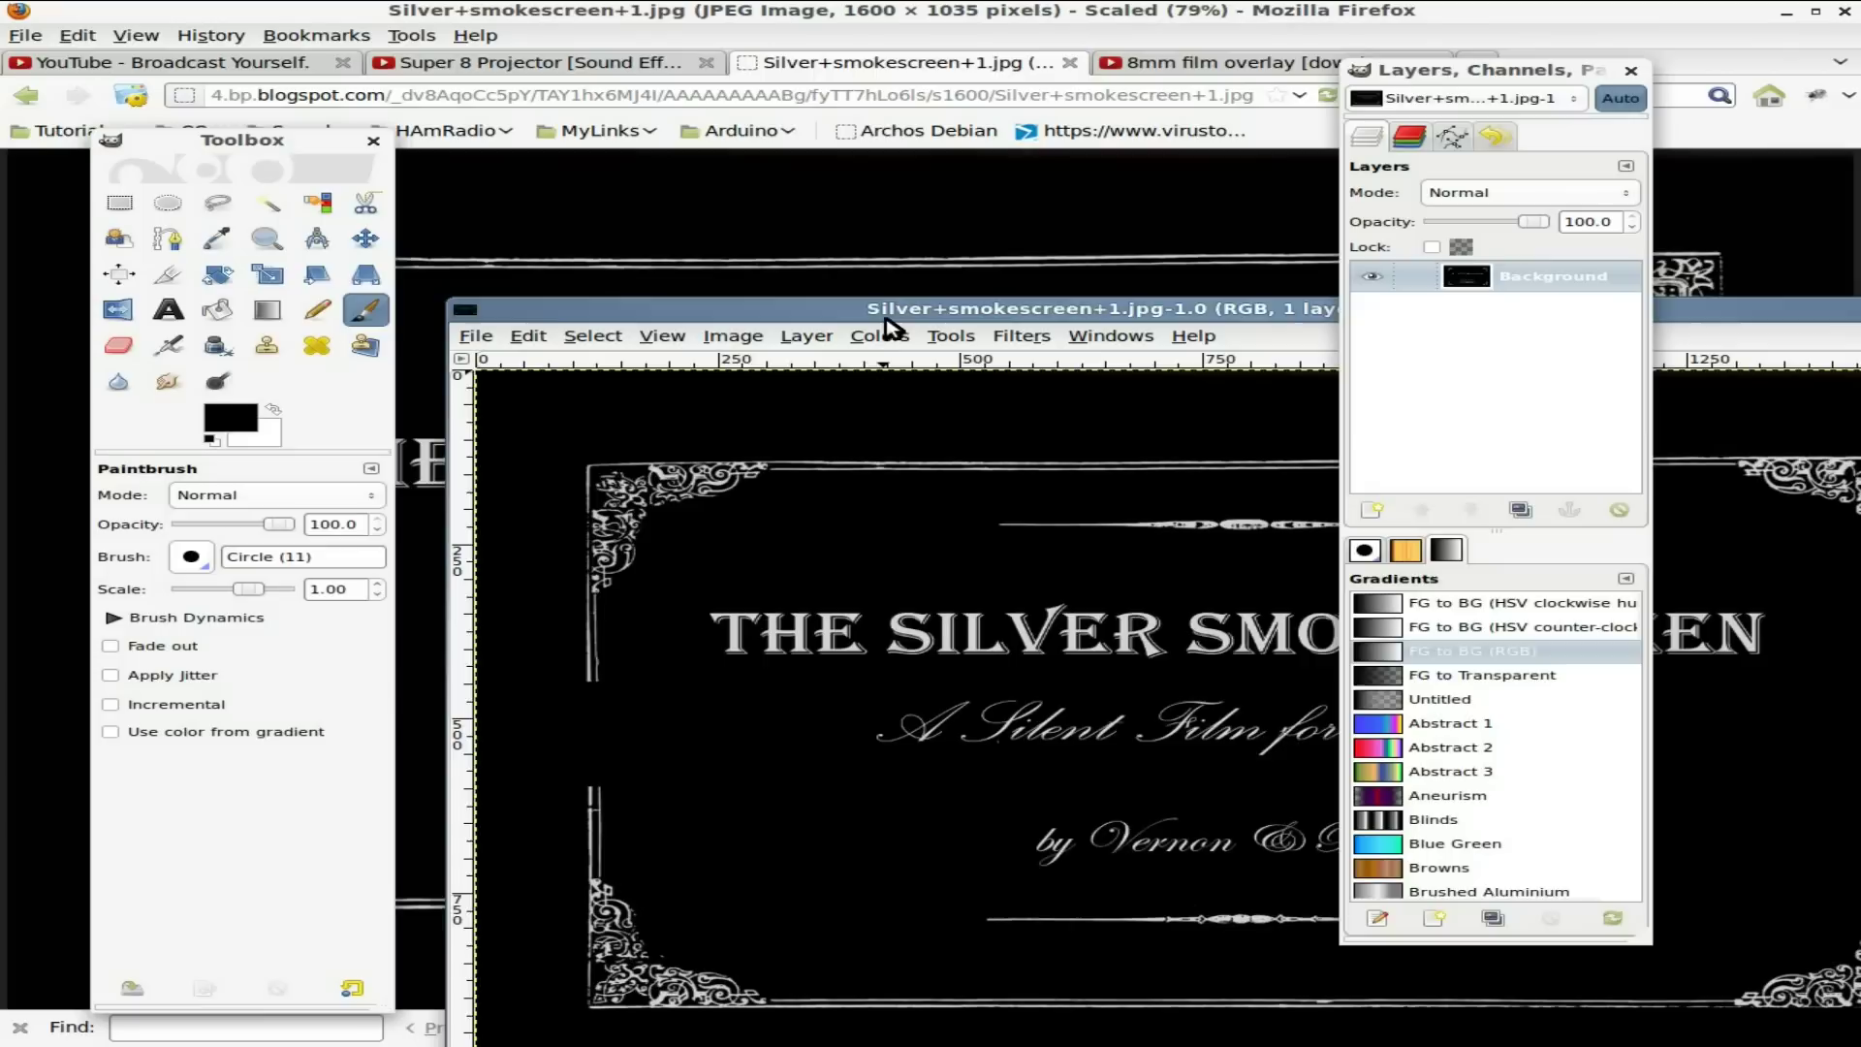
Step: Rearrange the GIMP image, tools and layers windows so the title card is uncovered
left_click_drag(887, 308, 514, 139)
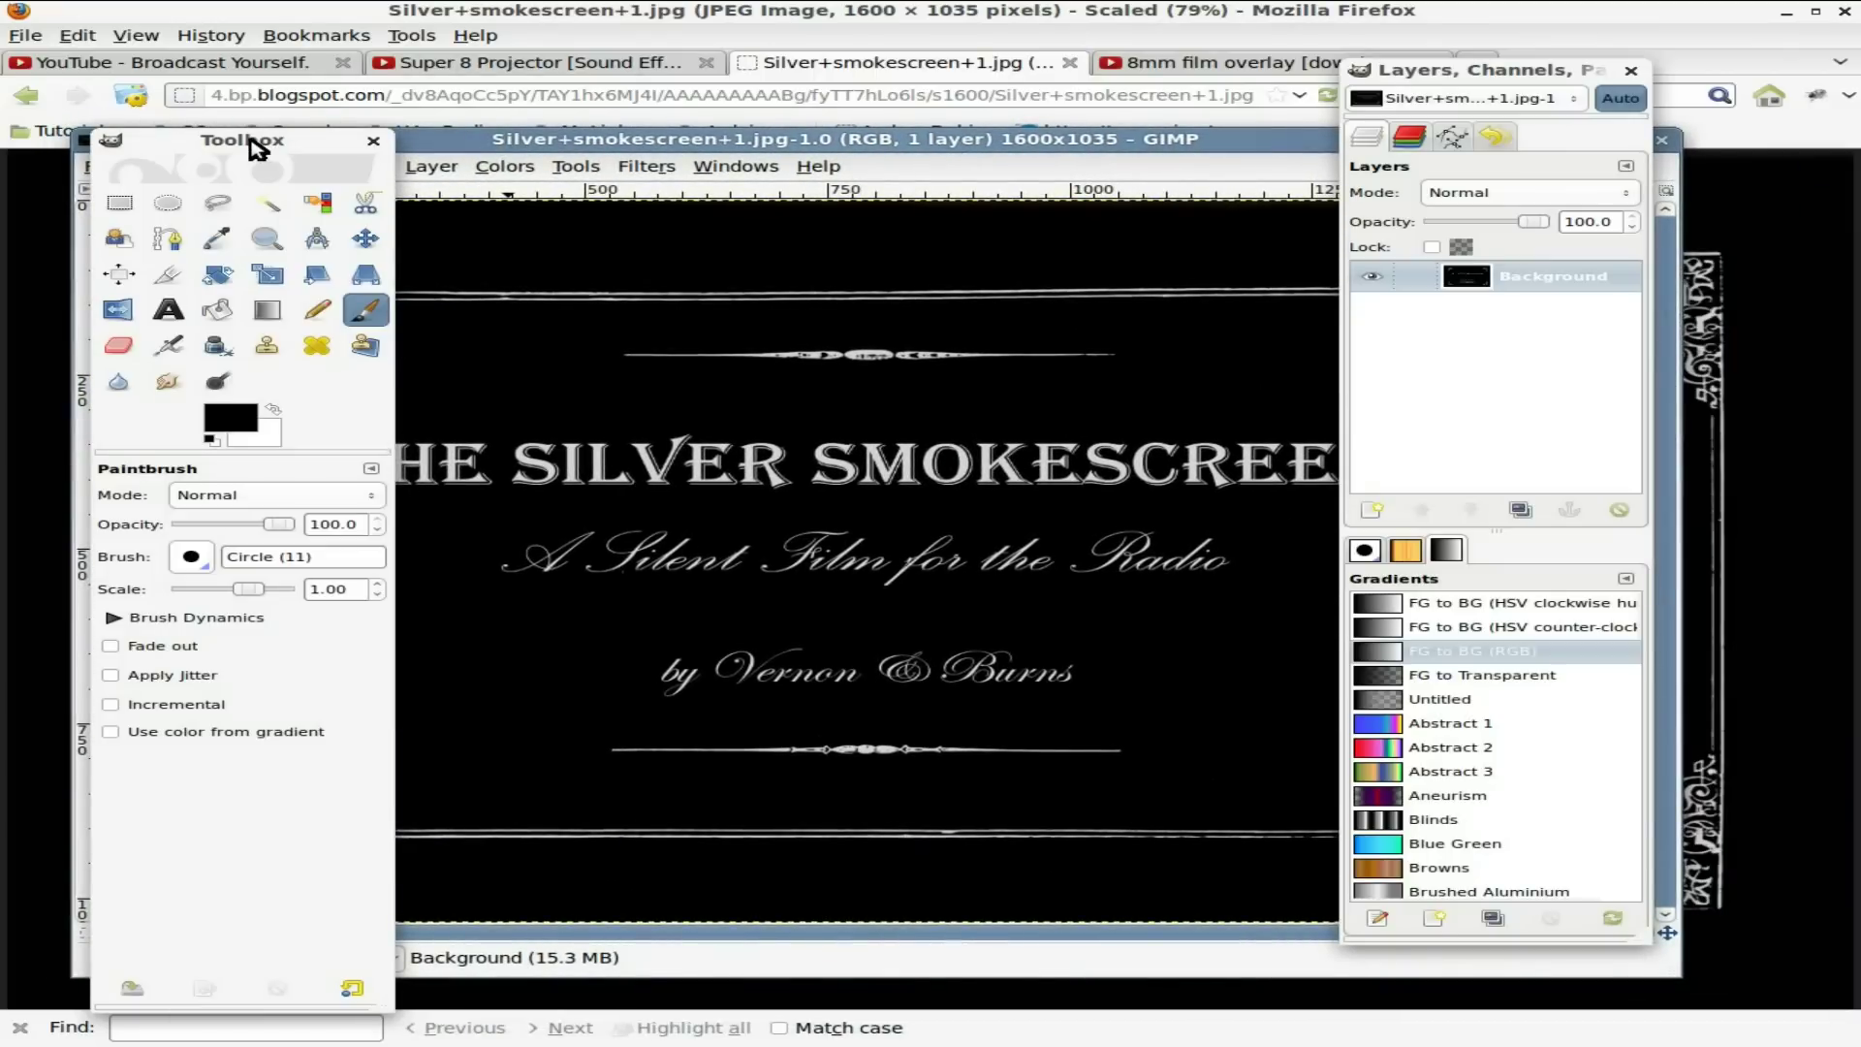
left_click_drag(257, 147, 1860, 145)
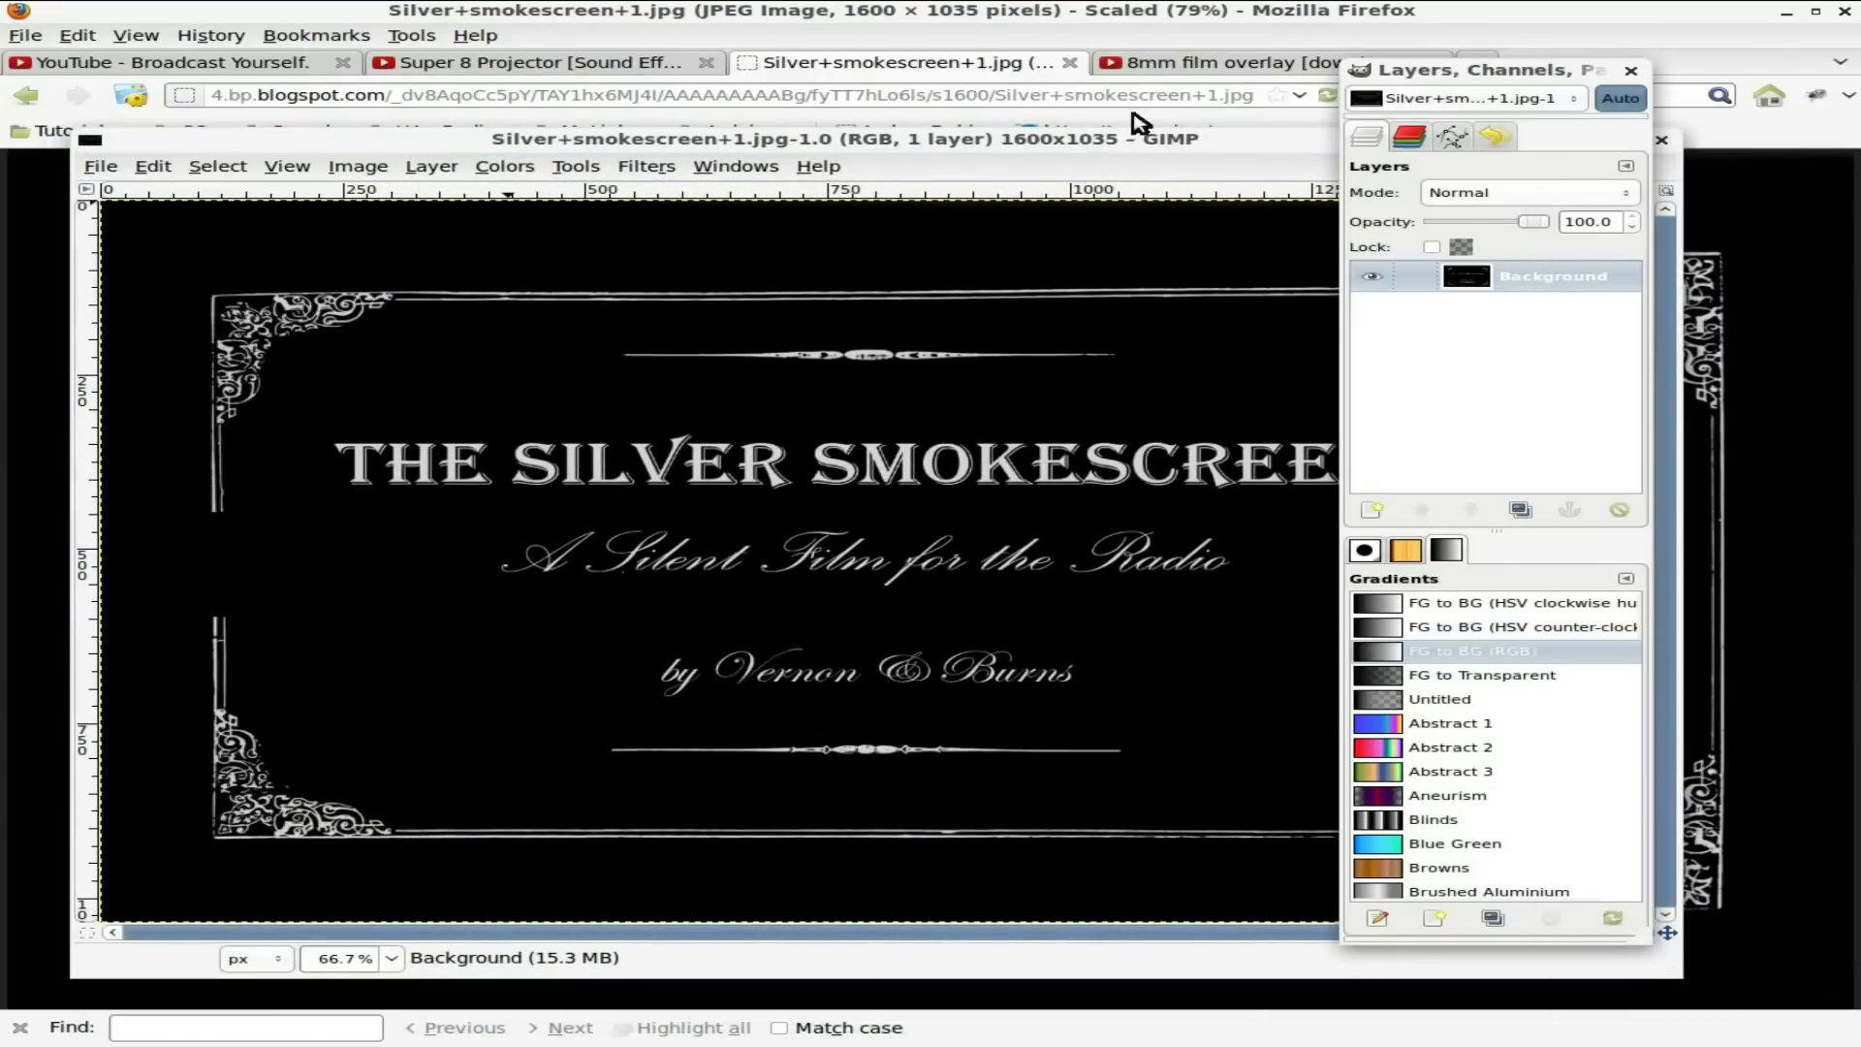
left_click_drag(1459, 71, 1860, 70)
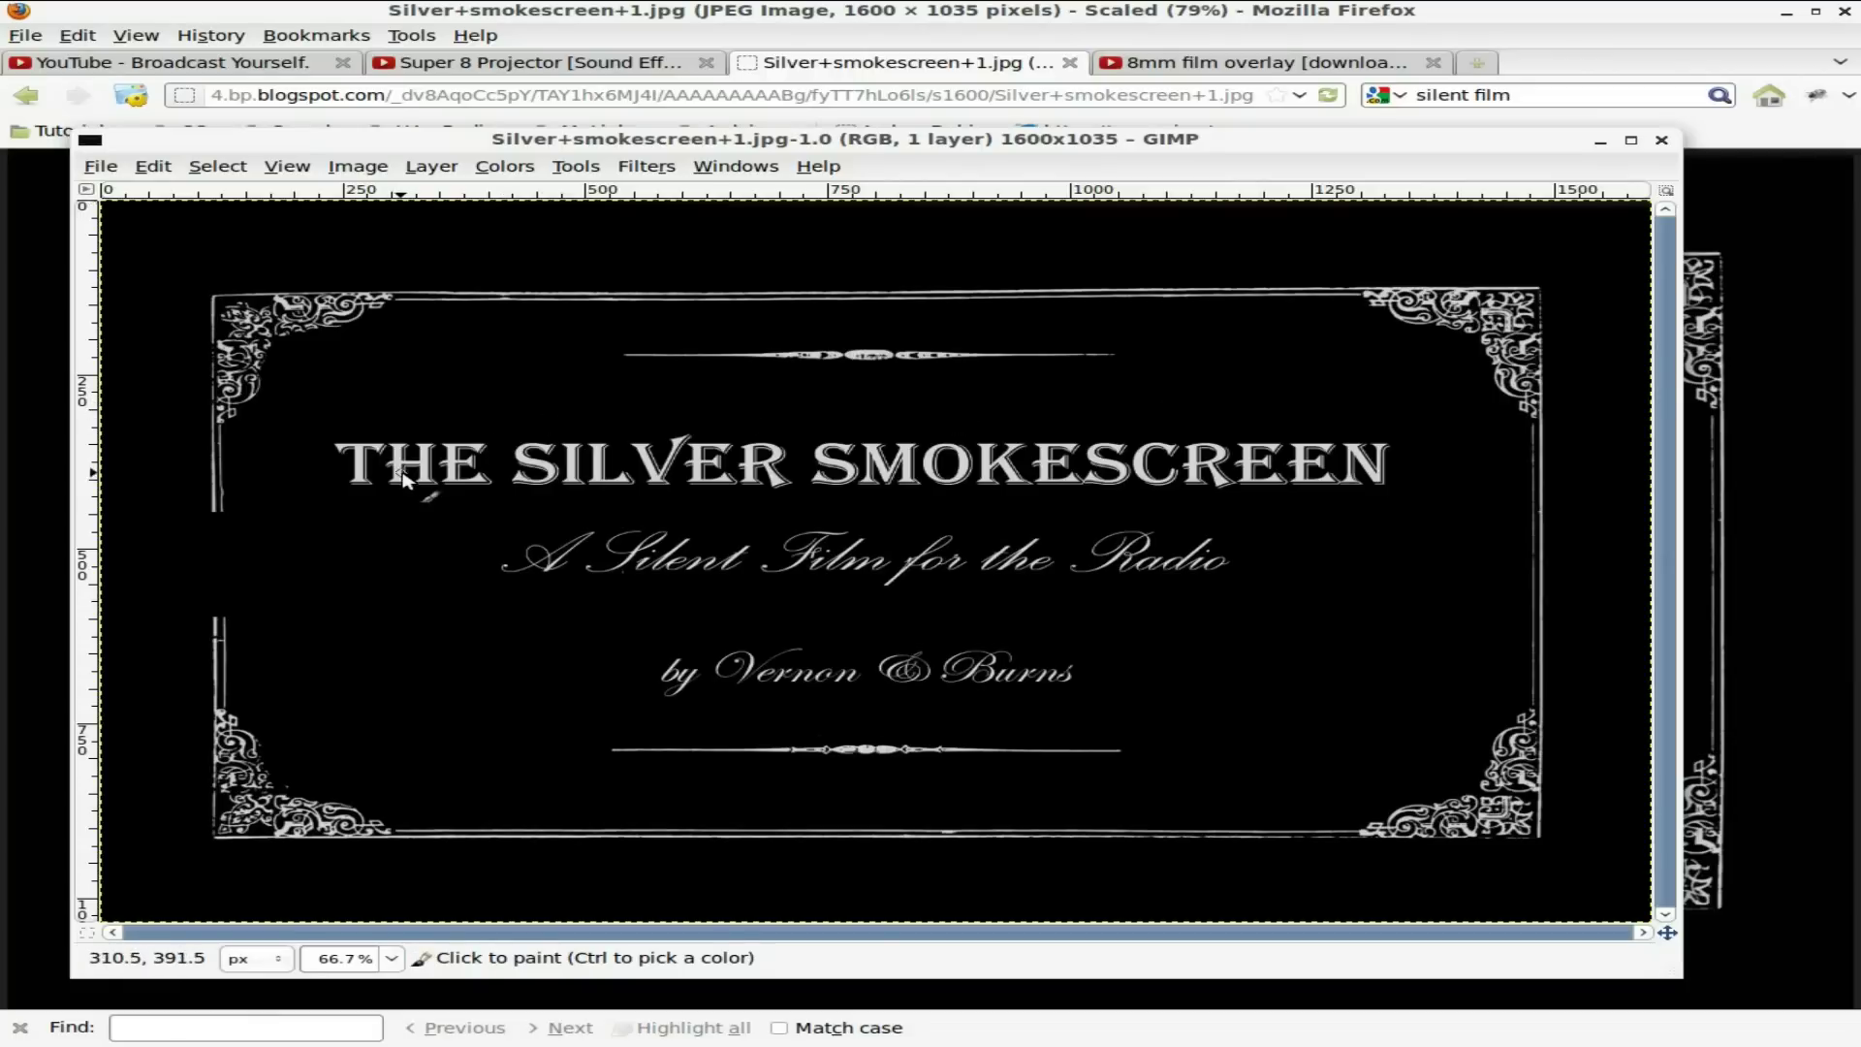
key("ctrl+b")
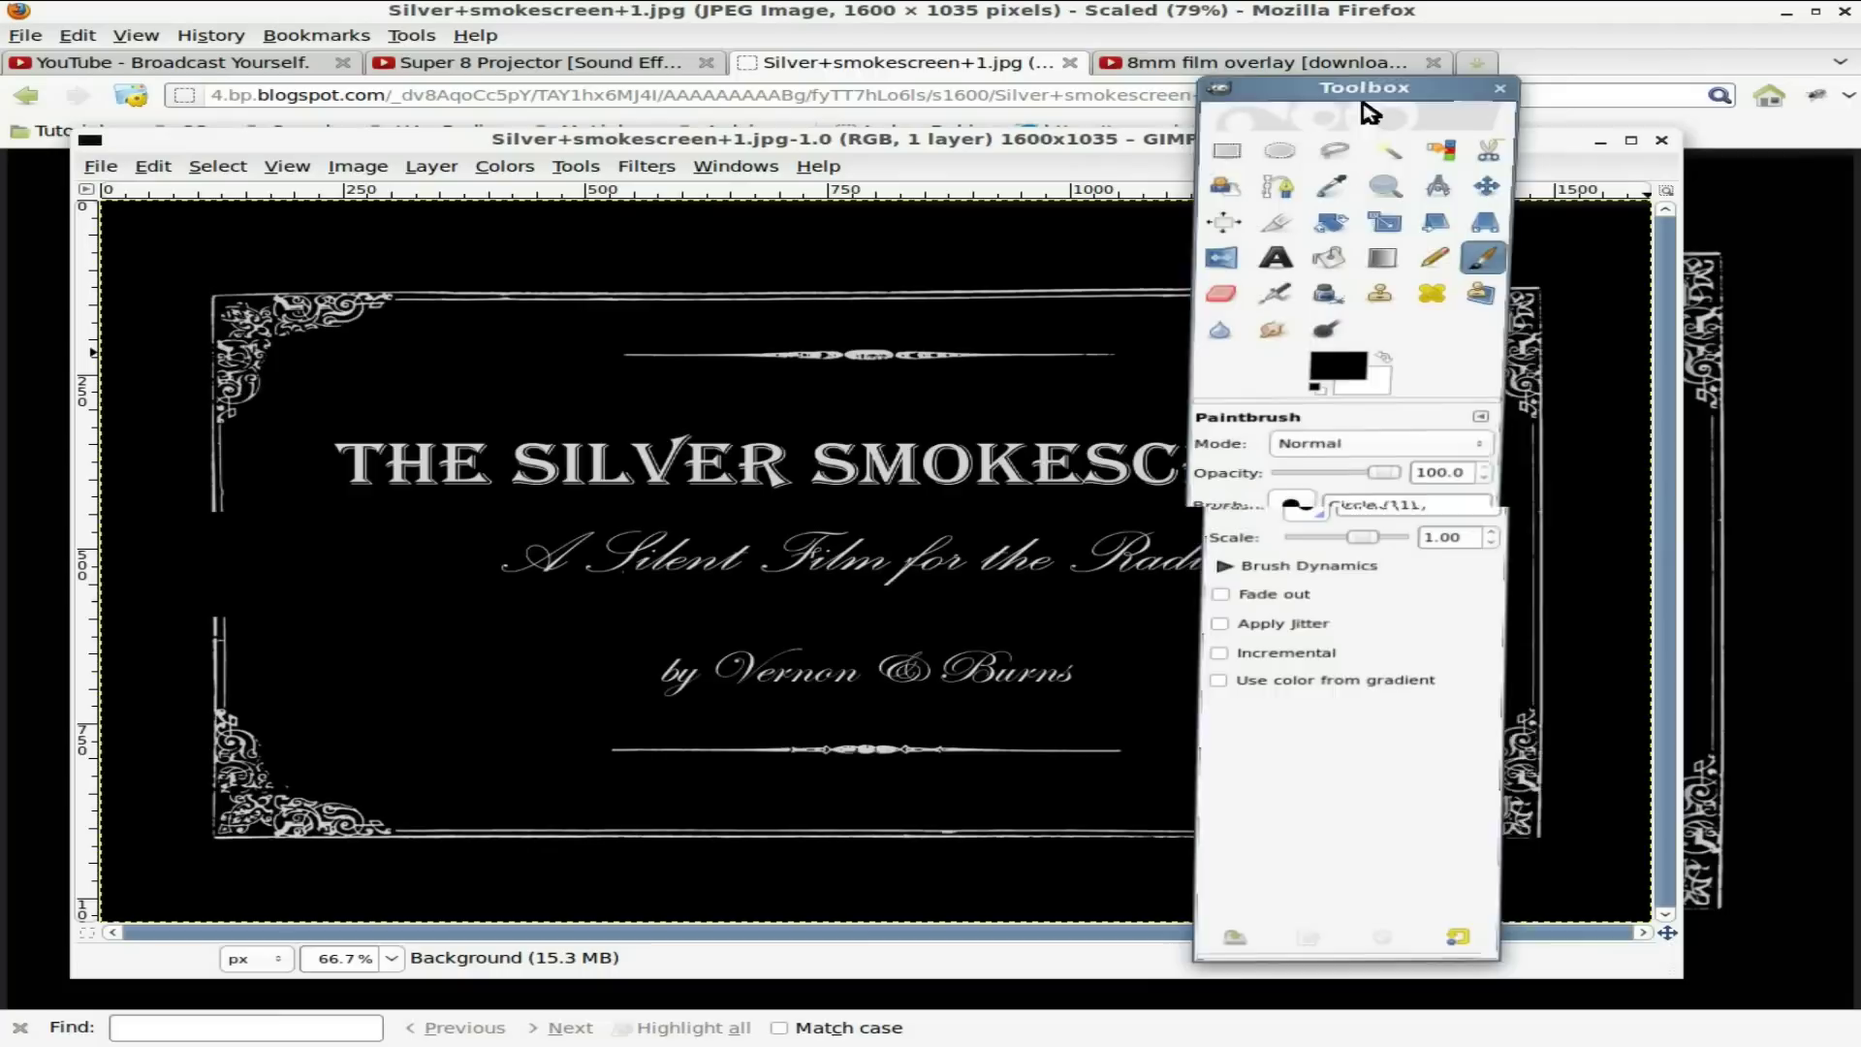
left_click_drag(1289, 86, 1328, 86)
Step: Rectangle-select the card's central text area, fill it black, and clear the selection
left_click(1259, 149)
key("Tab")
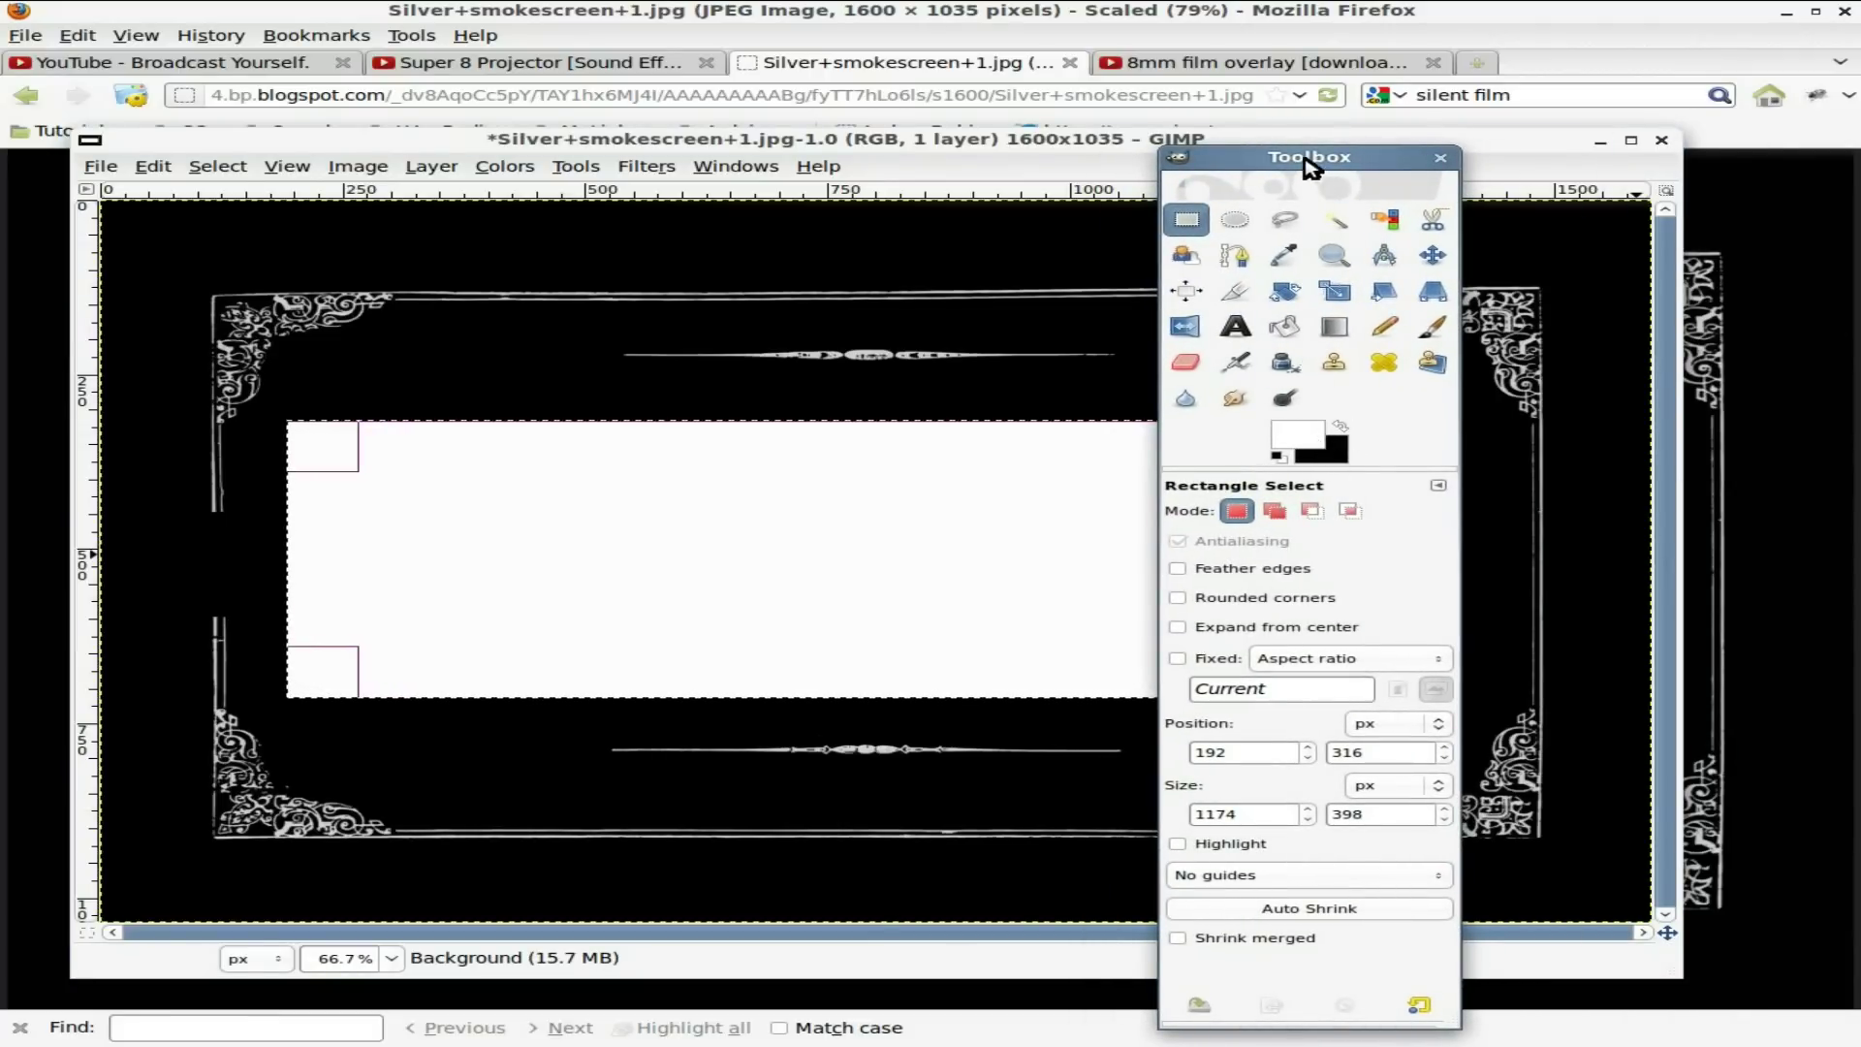
left_click(1440, 157)
key("Delete")
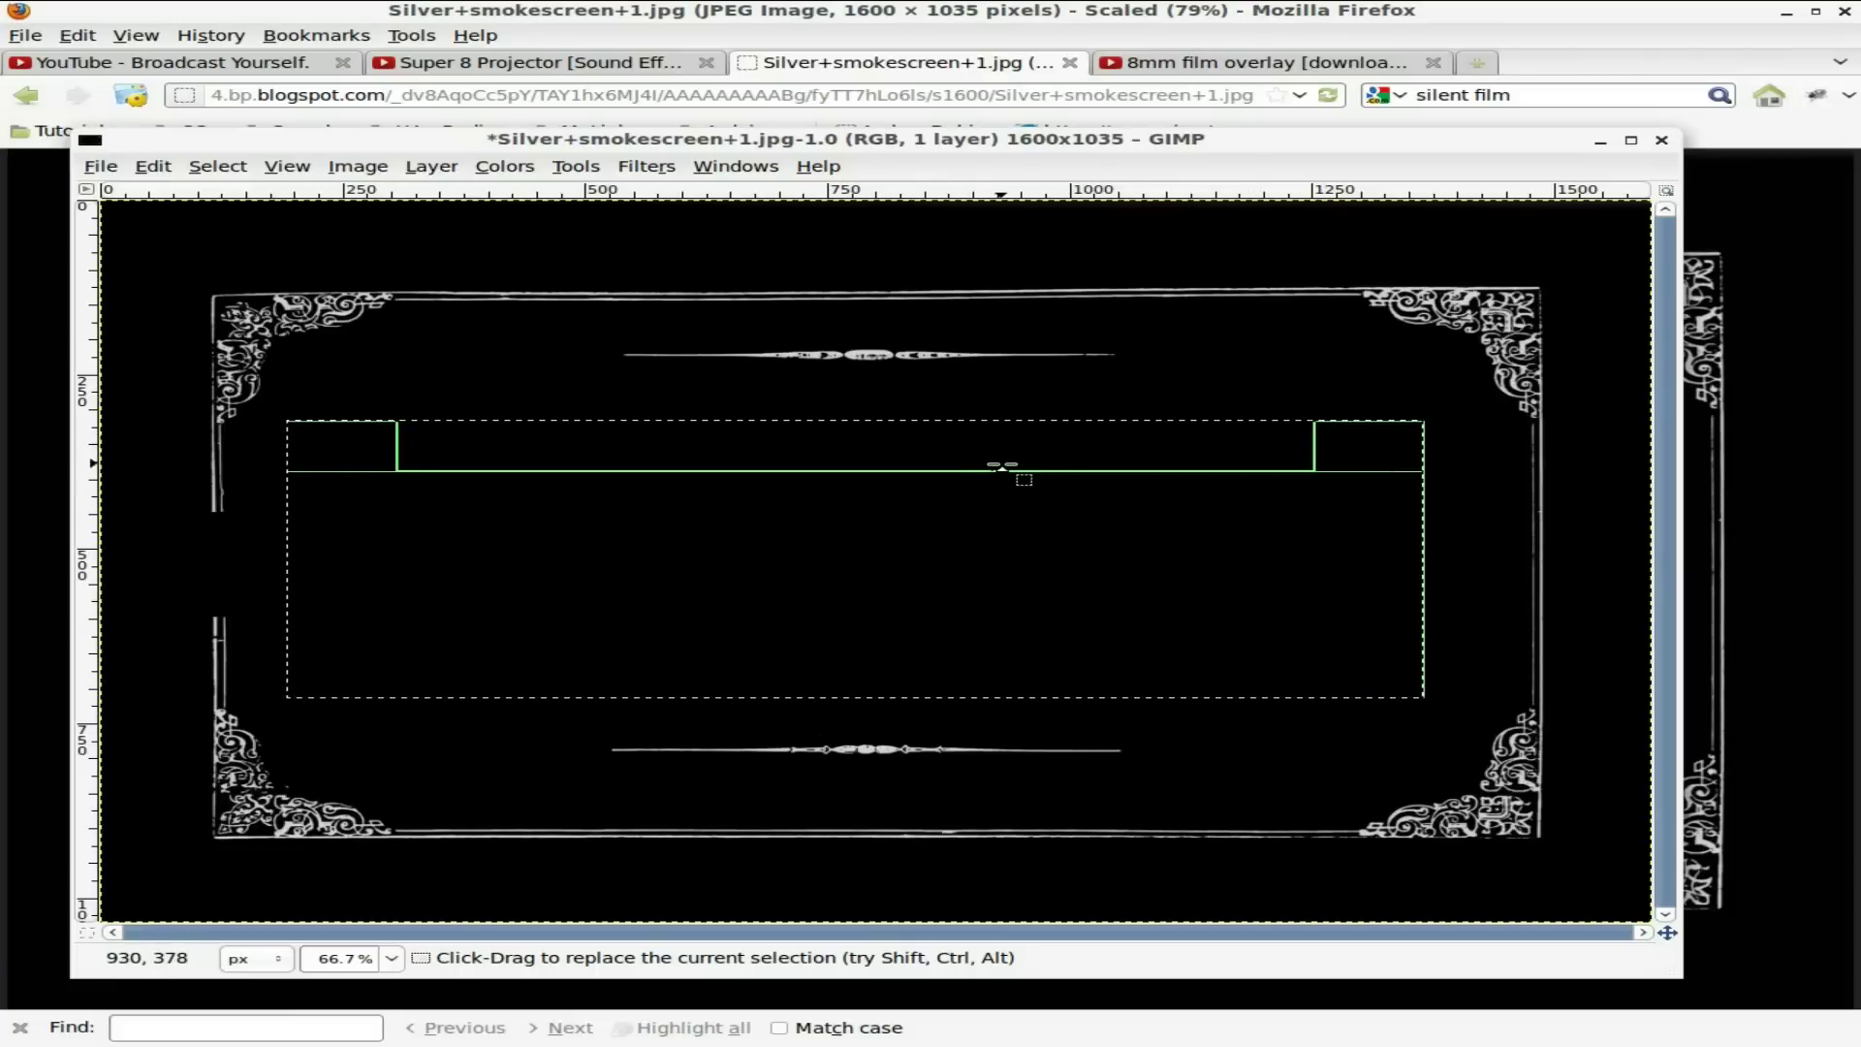
key("ctrl+shift+a")
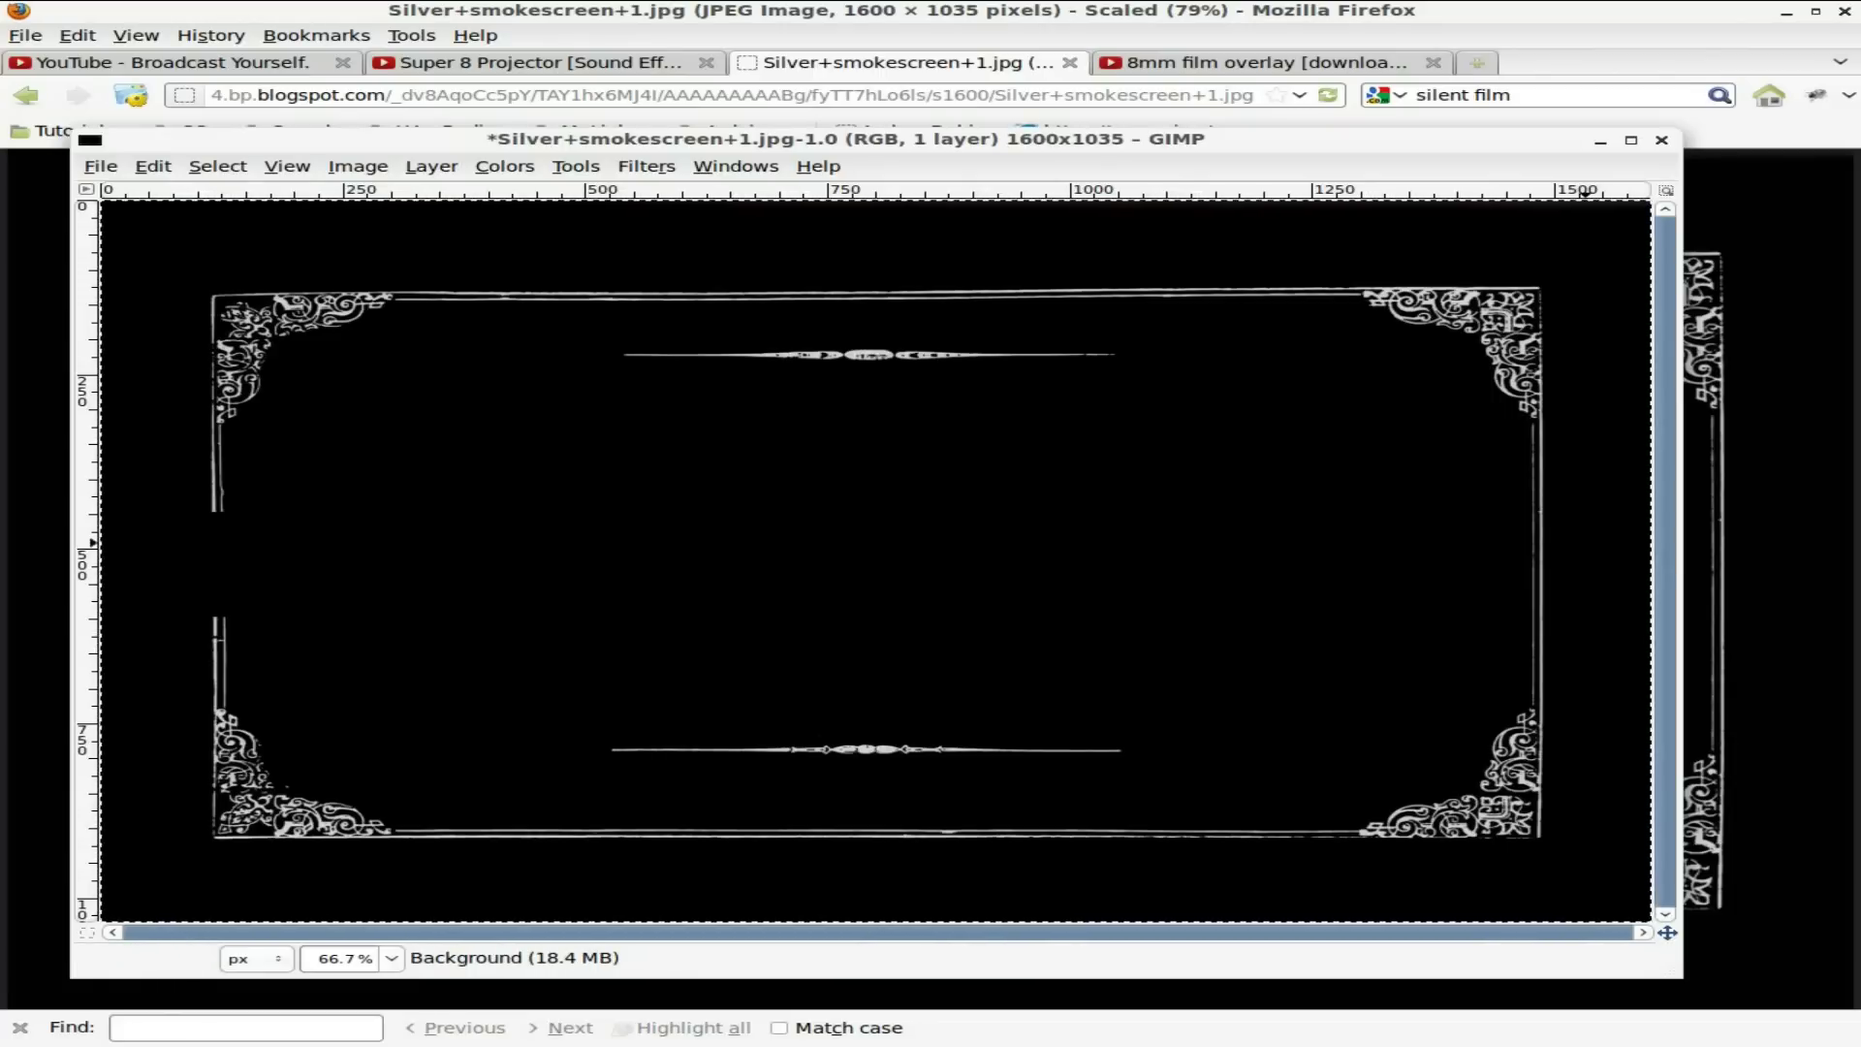
left_click_drag(409, 420, 1404, 699)
type("w")
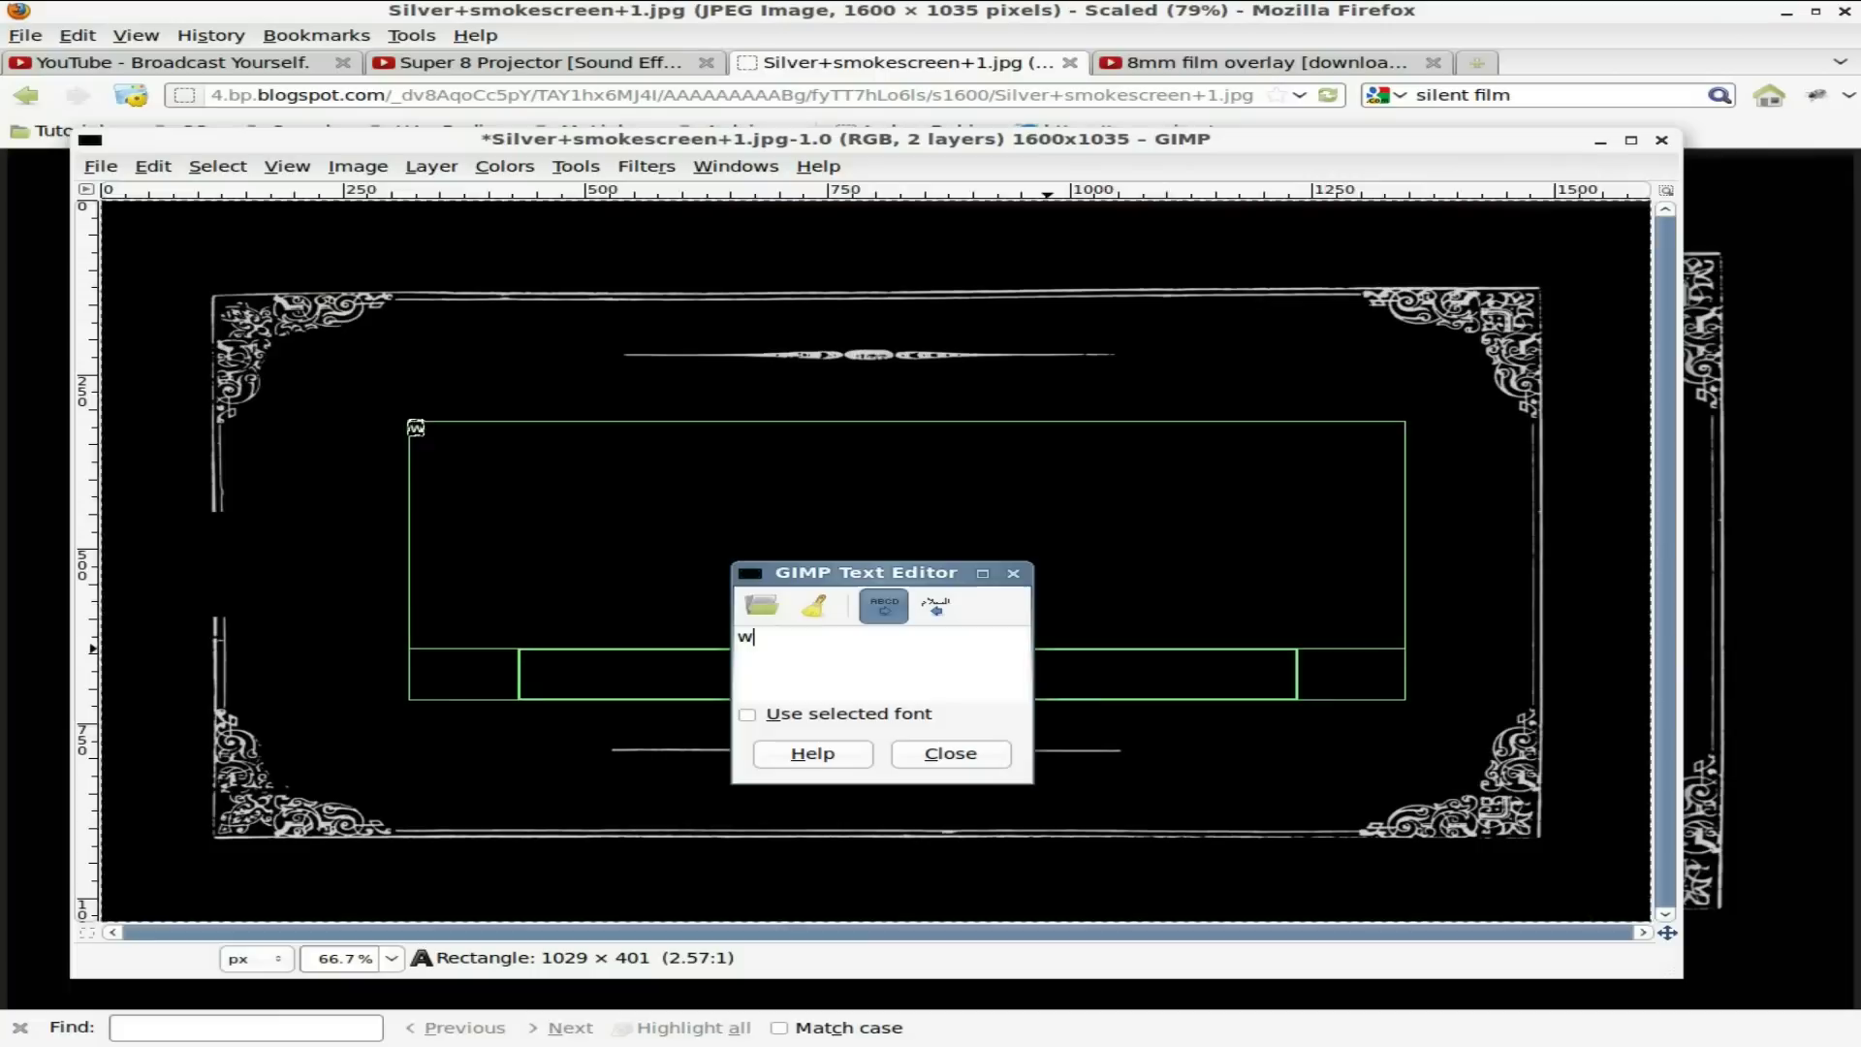
type("ww.FilmsByKris.com")
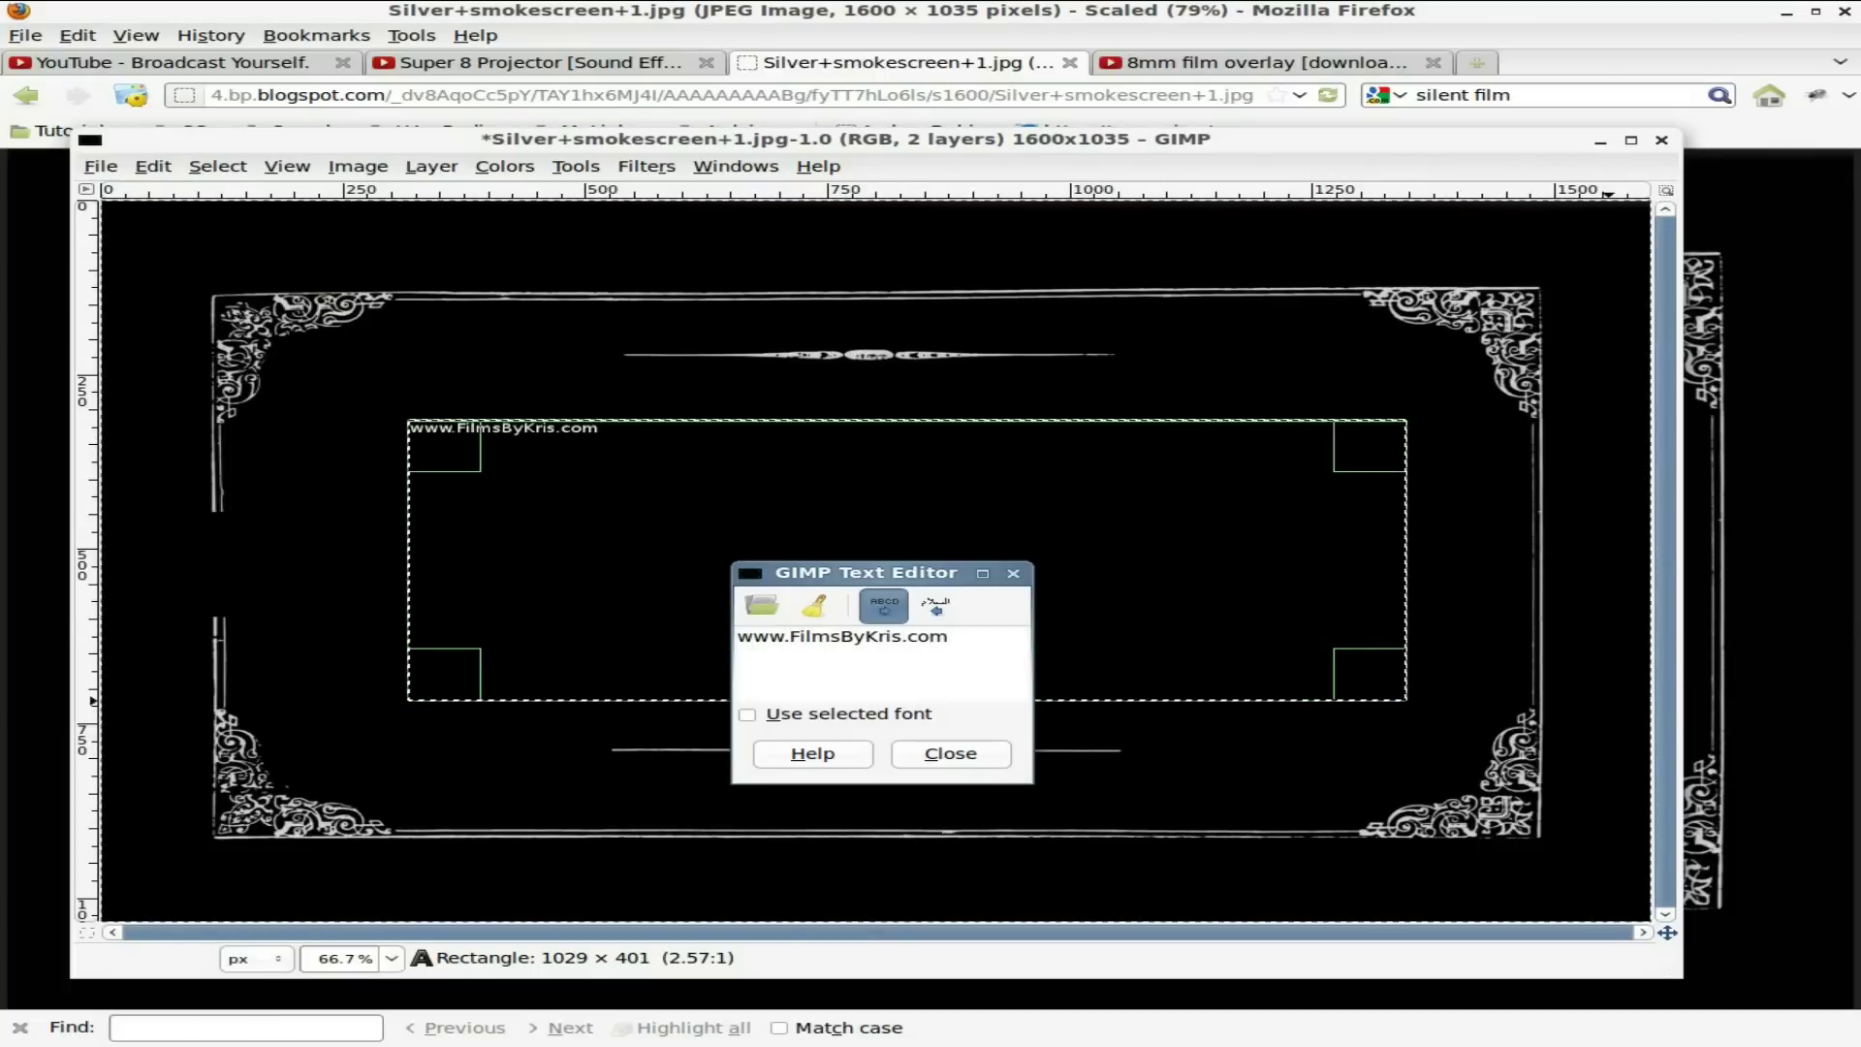
key("ctrl+b")
left_click_drag(791, 94, 278, 97)
left_click(287, 480)
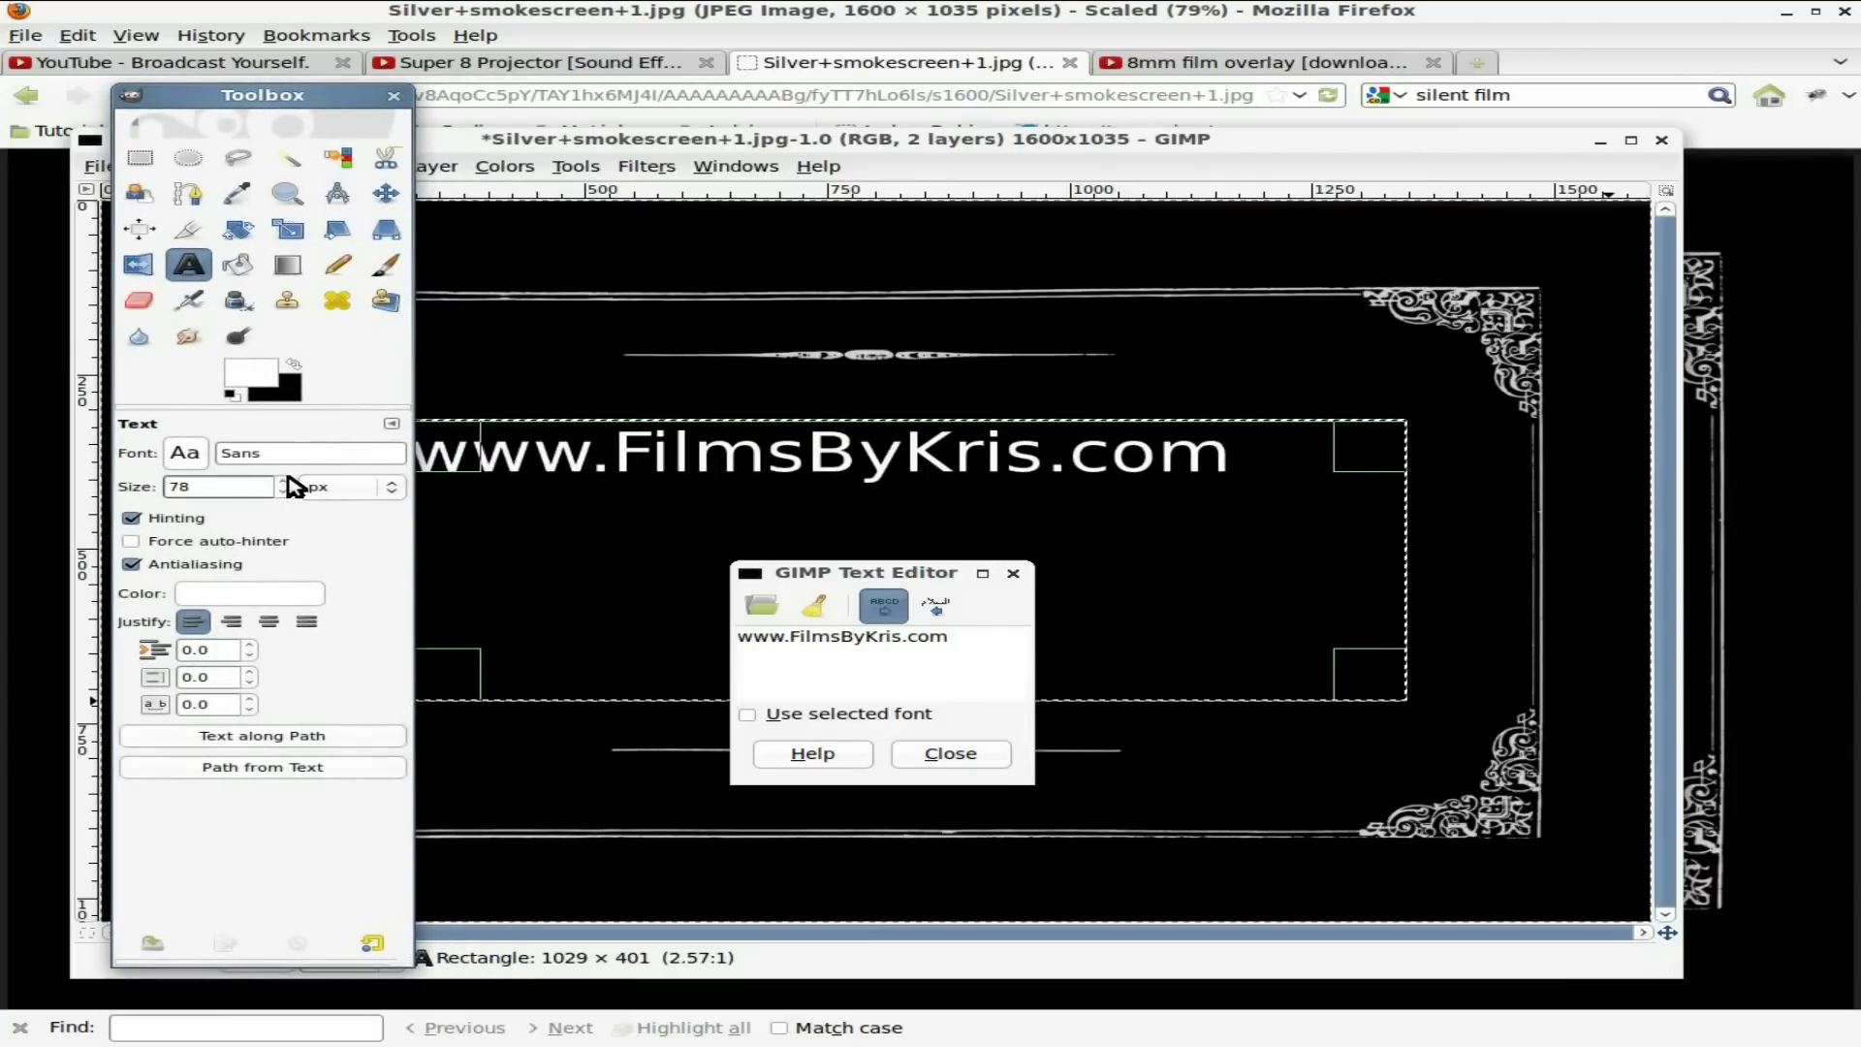
left_click(181, 456)
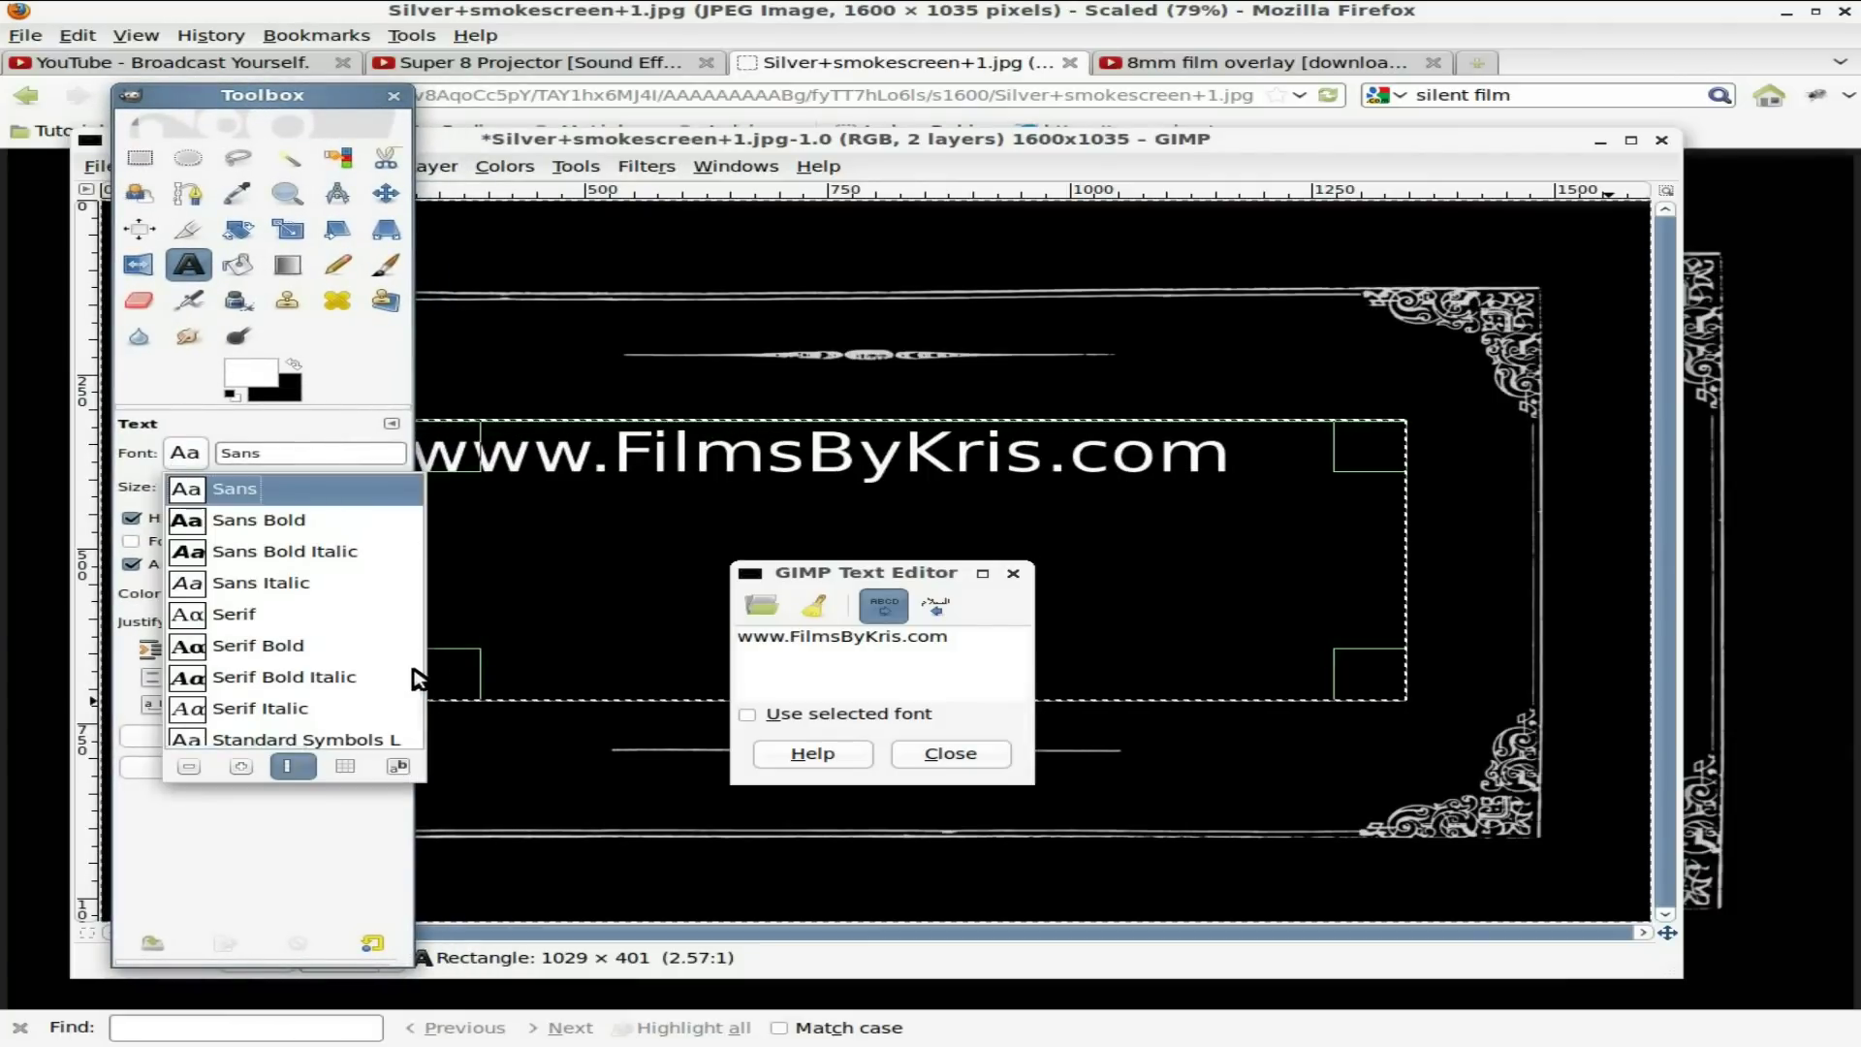
scroll(332, 673, "down", 6)
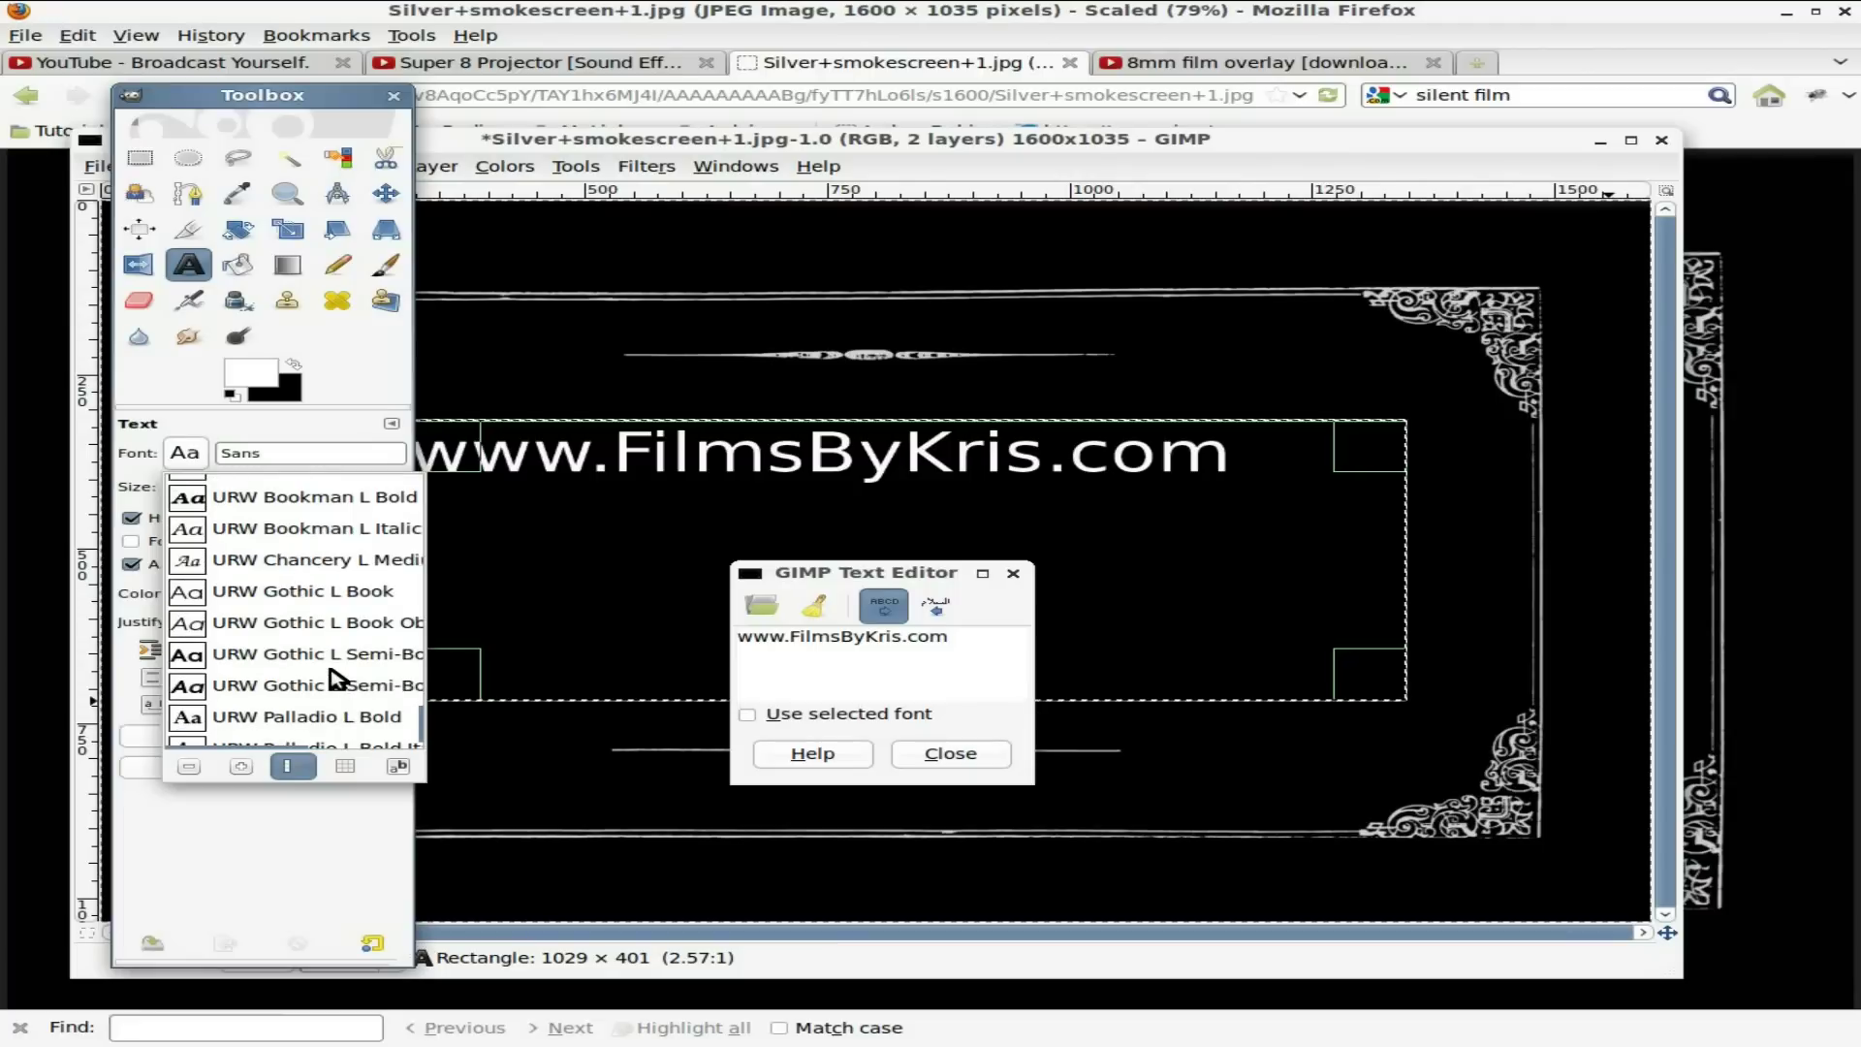
scroll(333, 677, "up", 2)
left_click(270, 690)
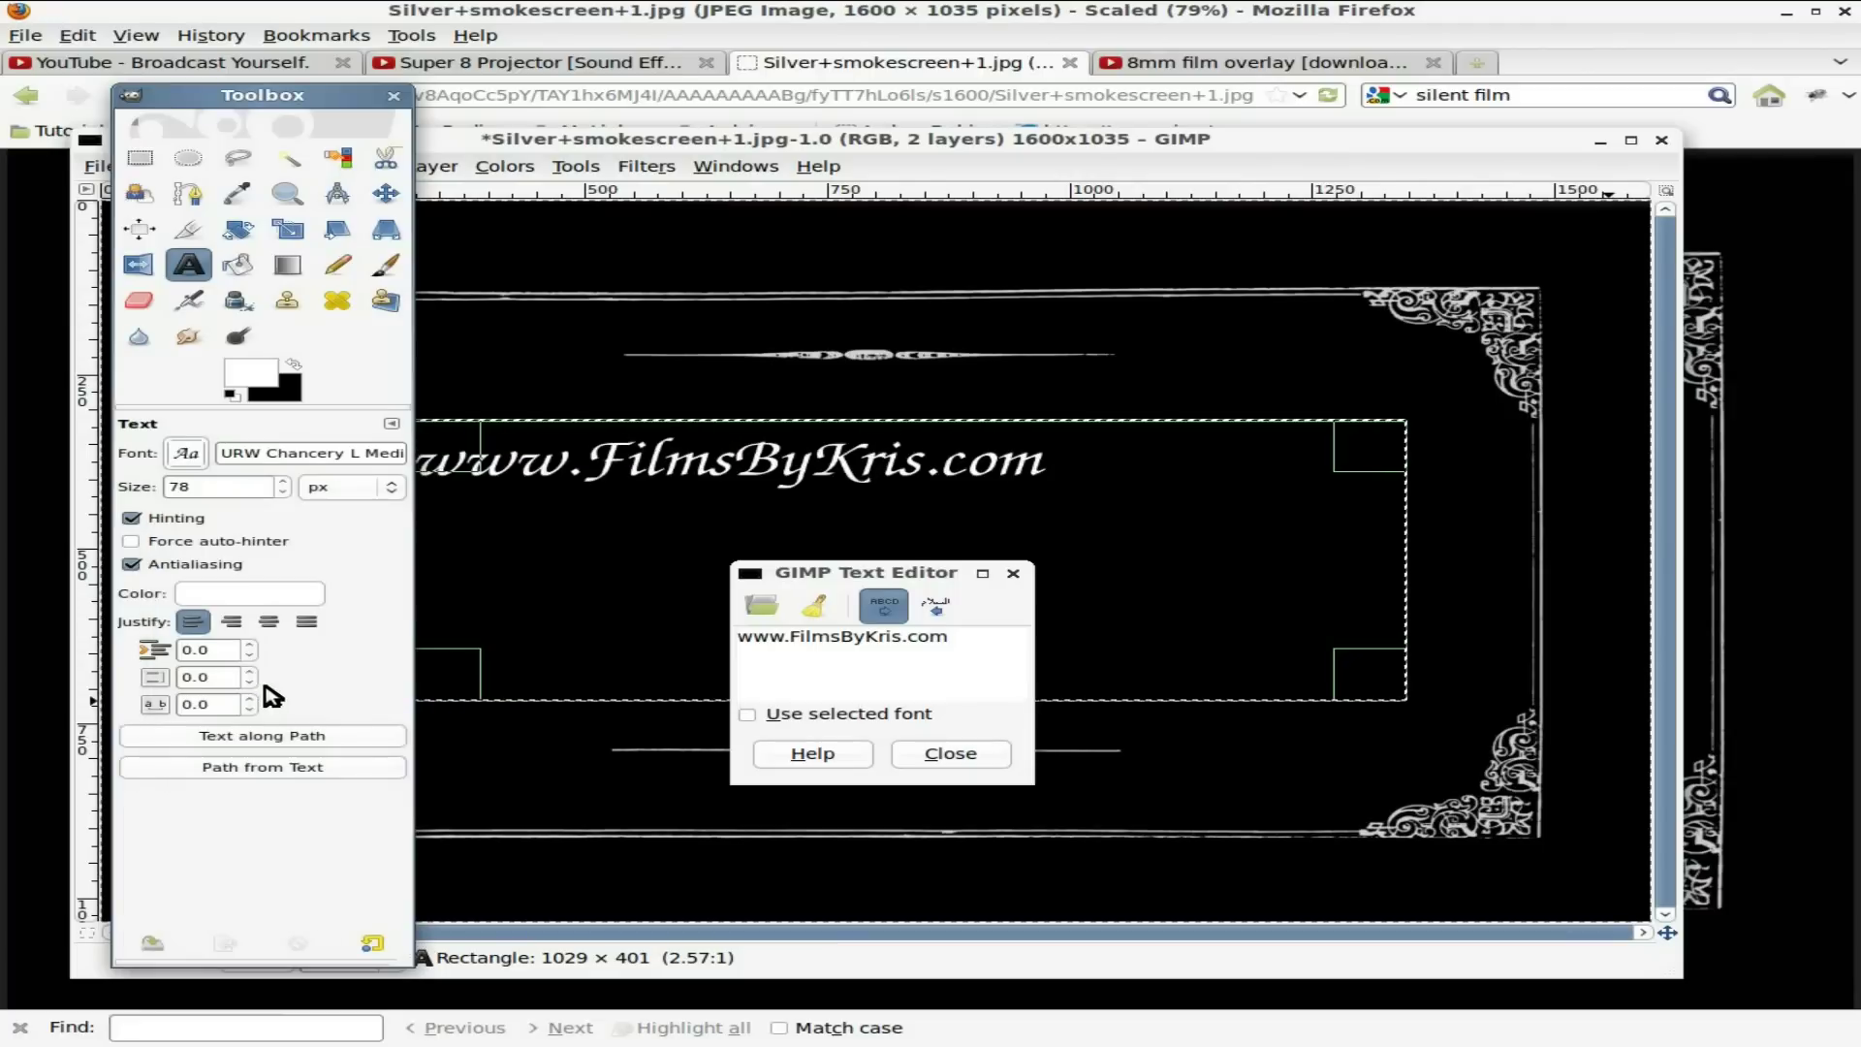
key("Tab")
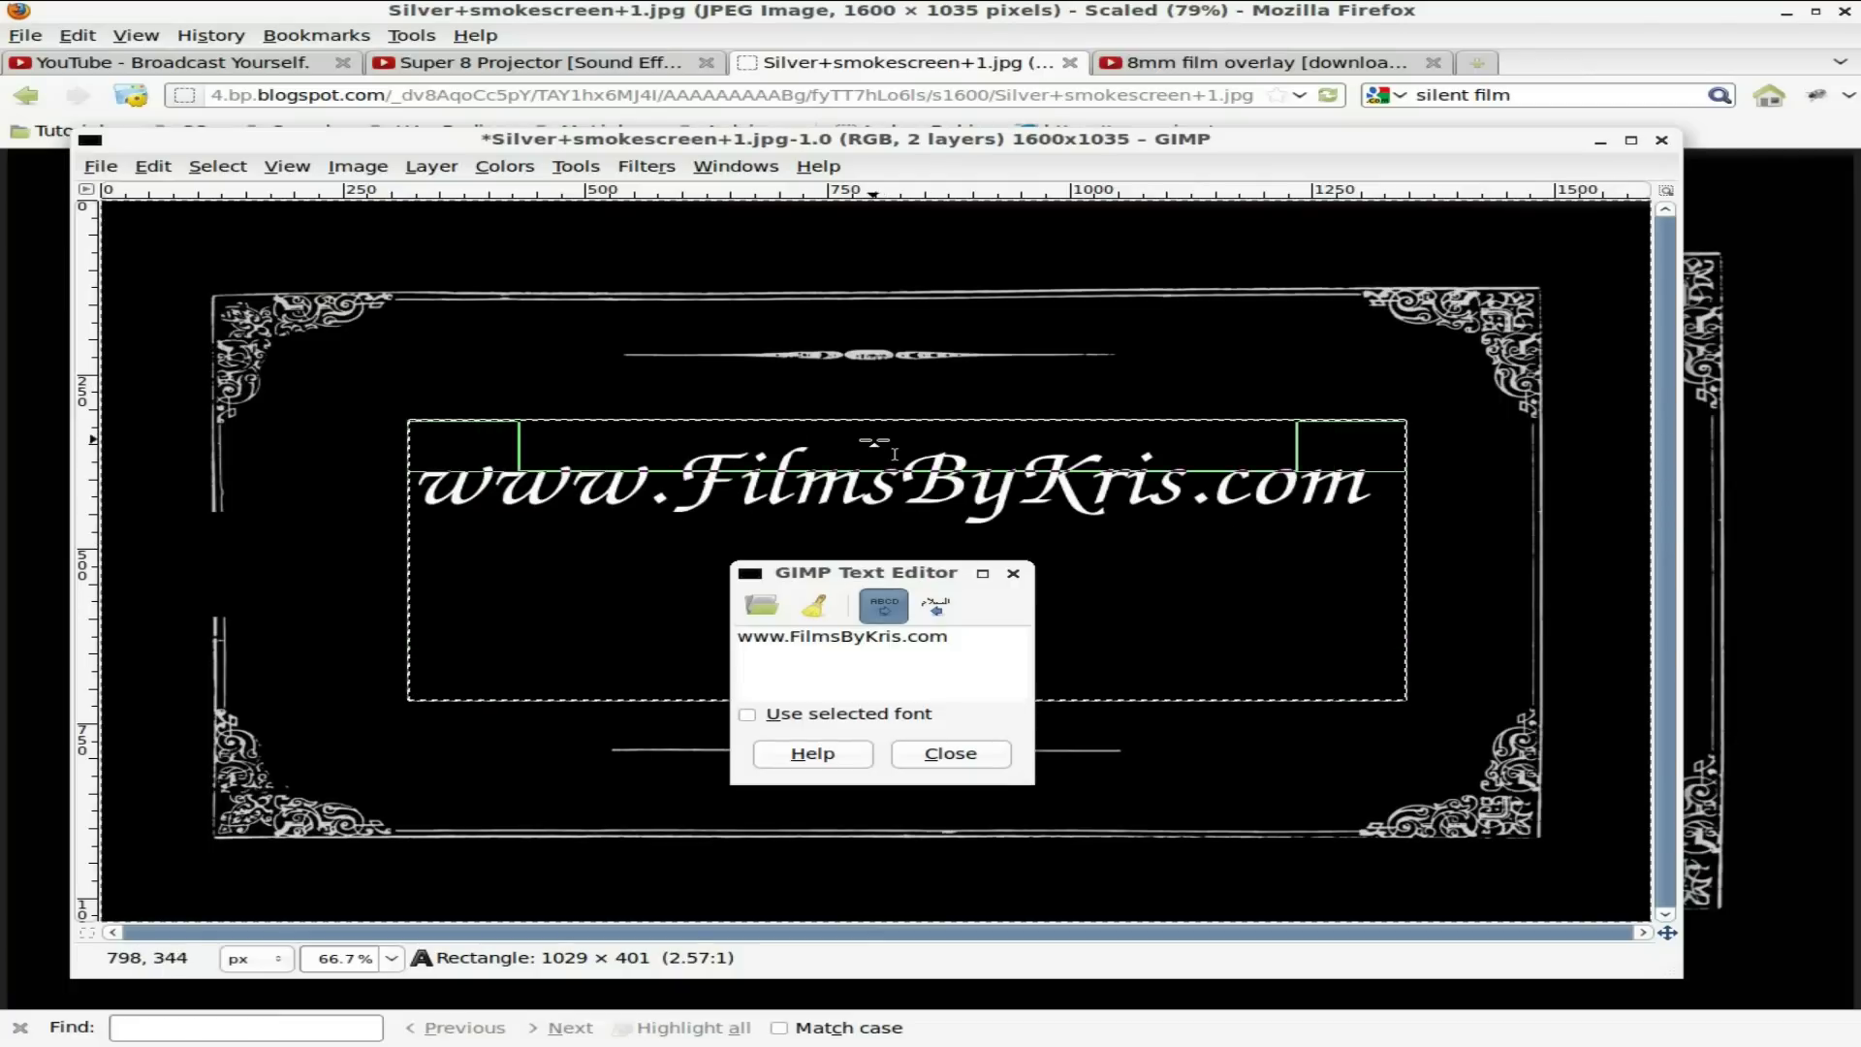
Step: Move the title lower in the frame, centre-justify it, and finish editing the text layer
left_click_drag(875, 440, 878, 501)
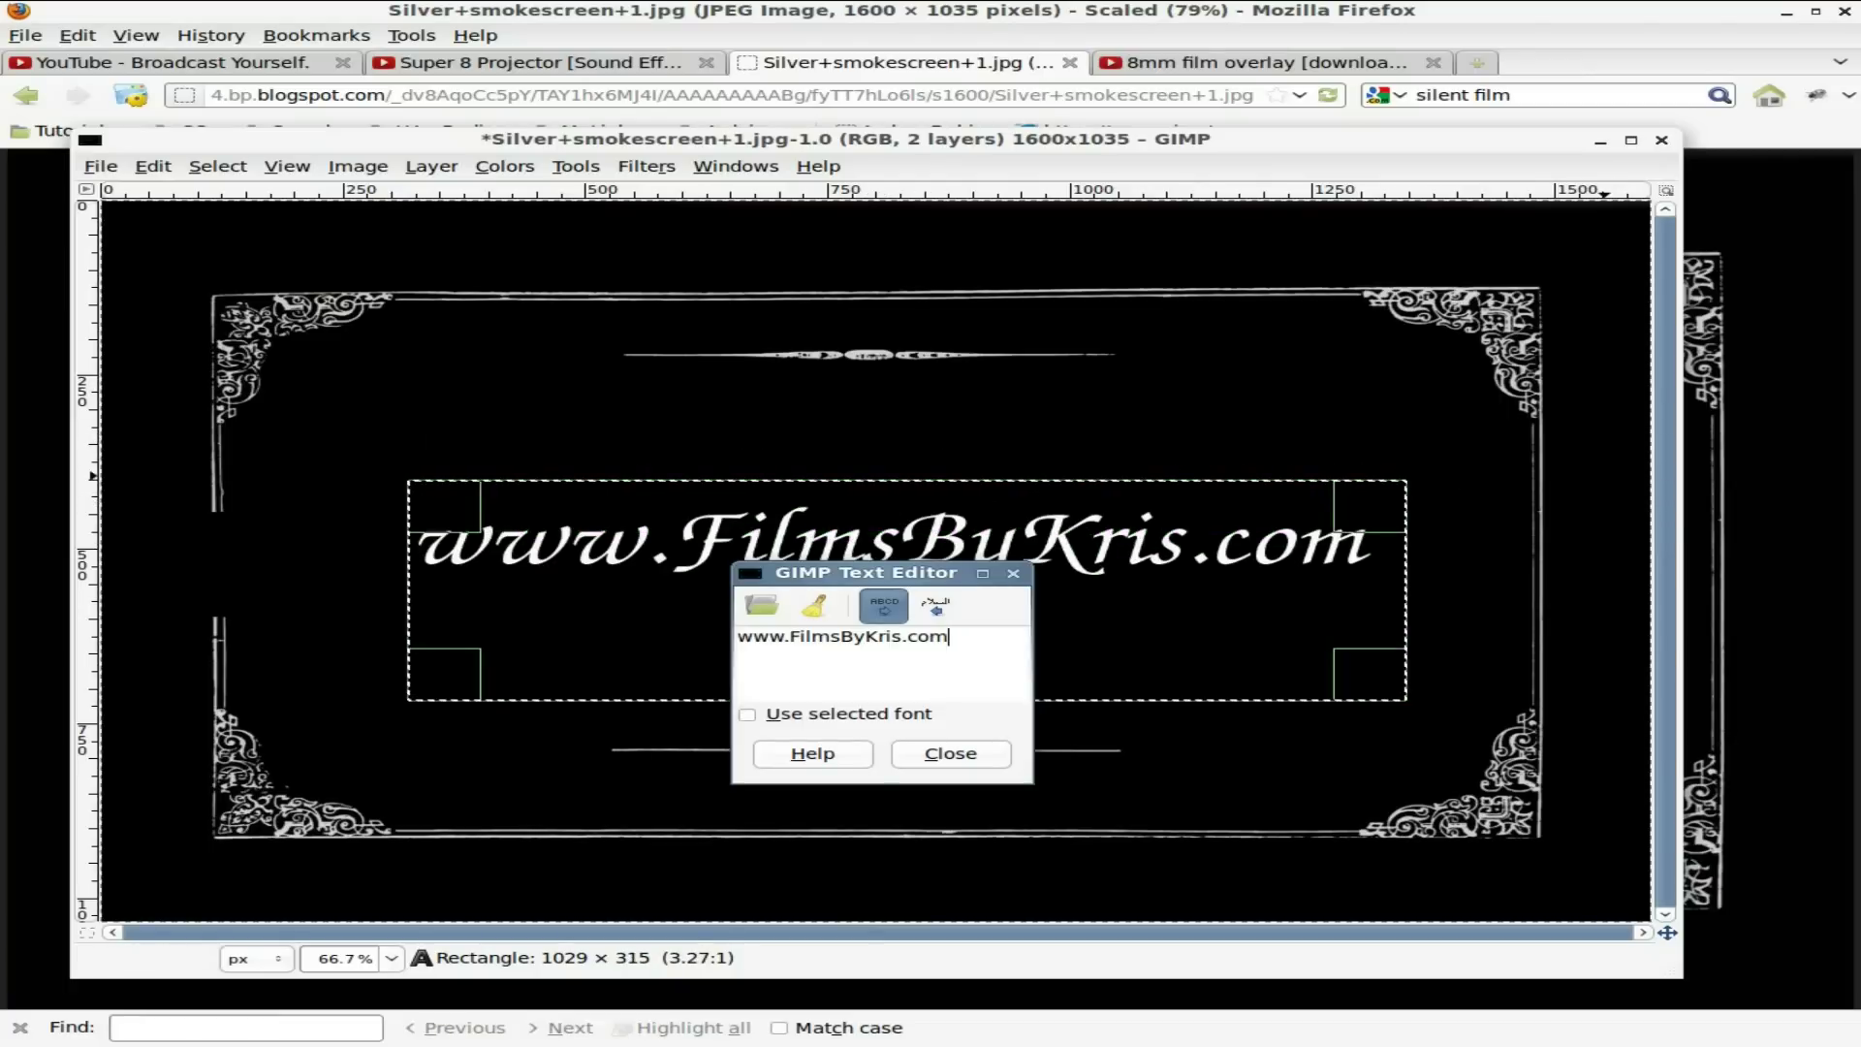
key("ctrl+b")
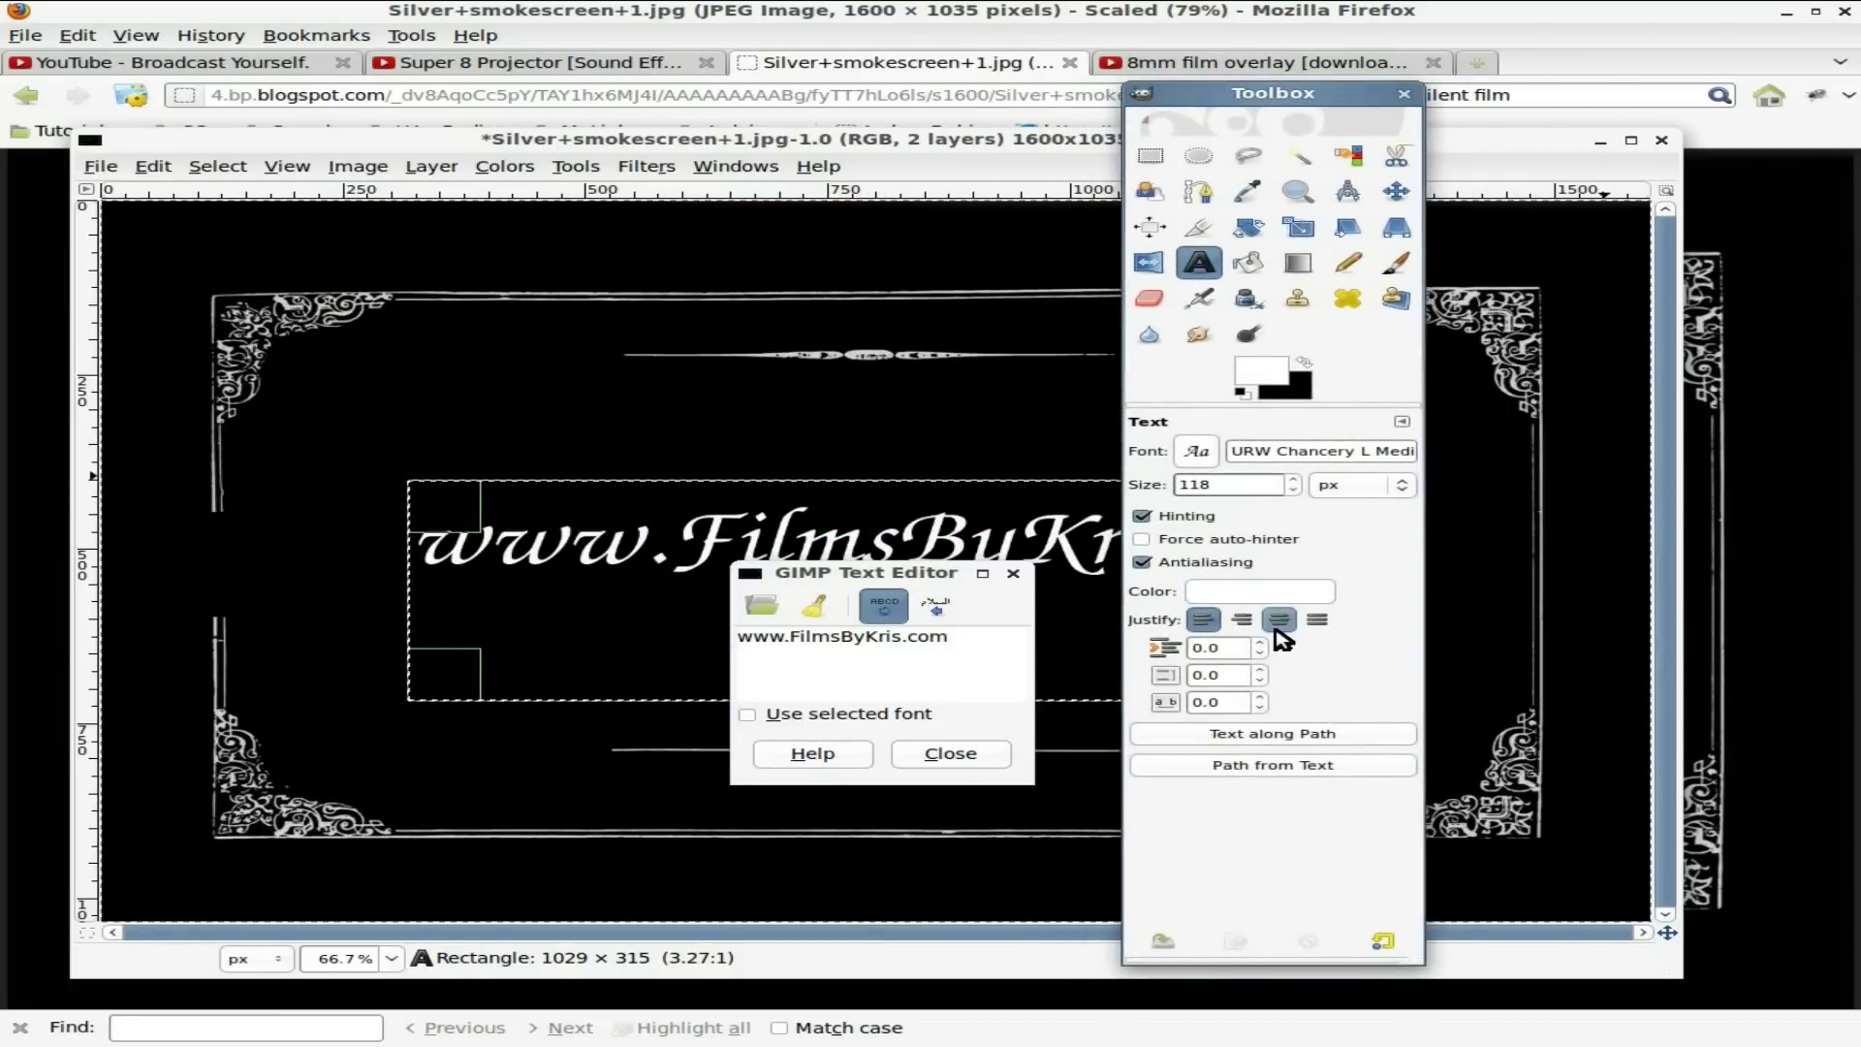
left_click(1280, 622)
key("Tab")
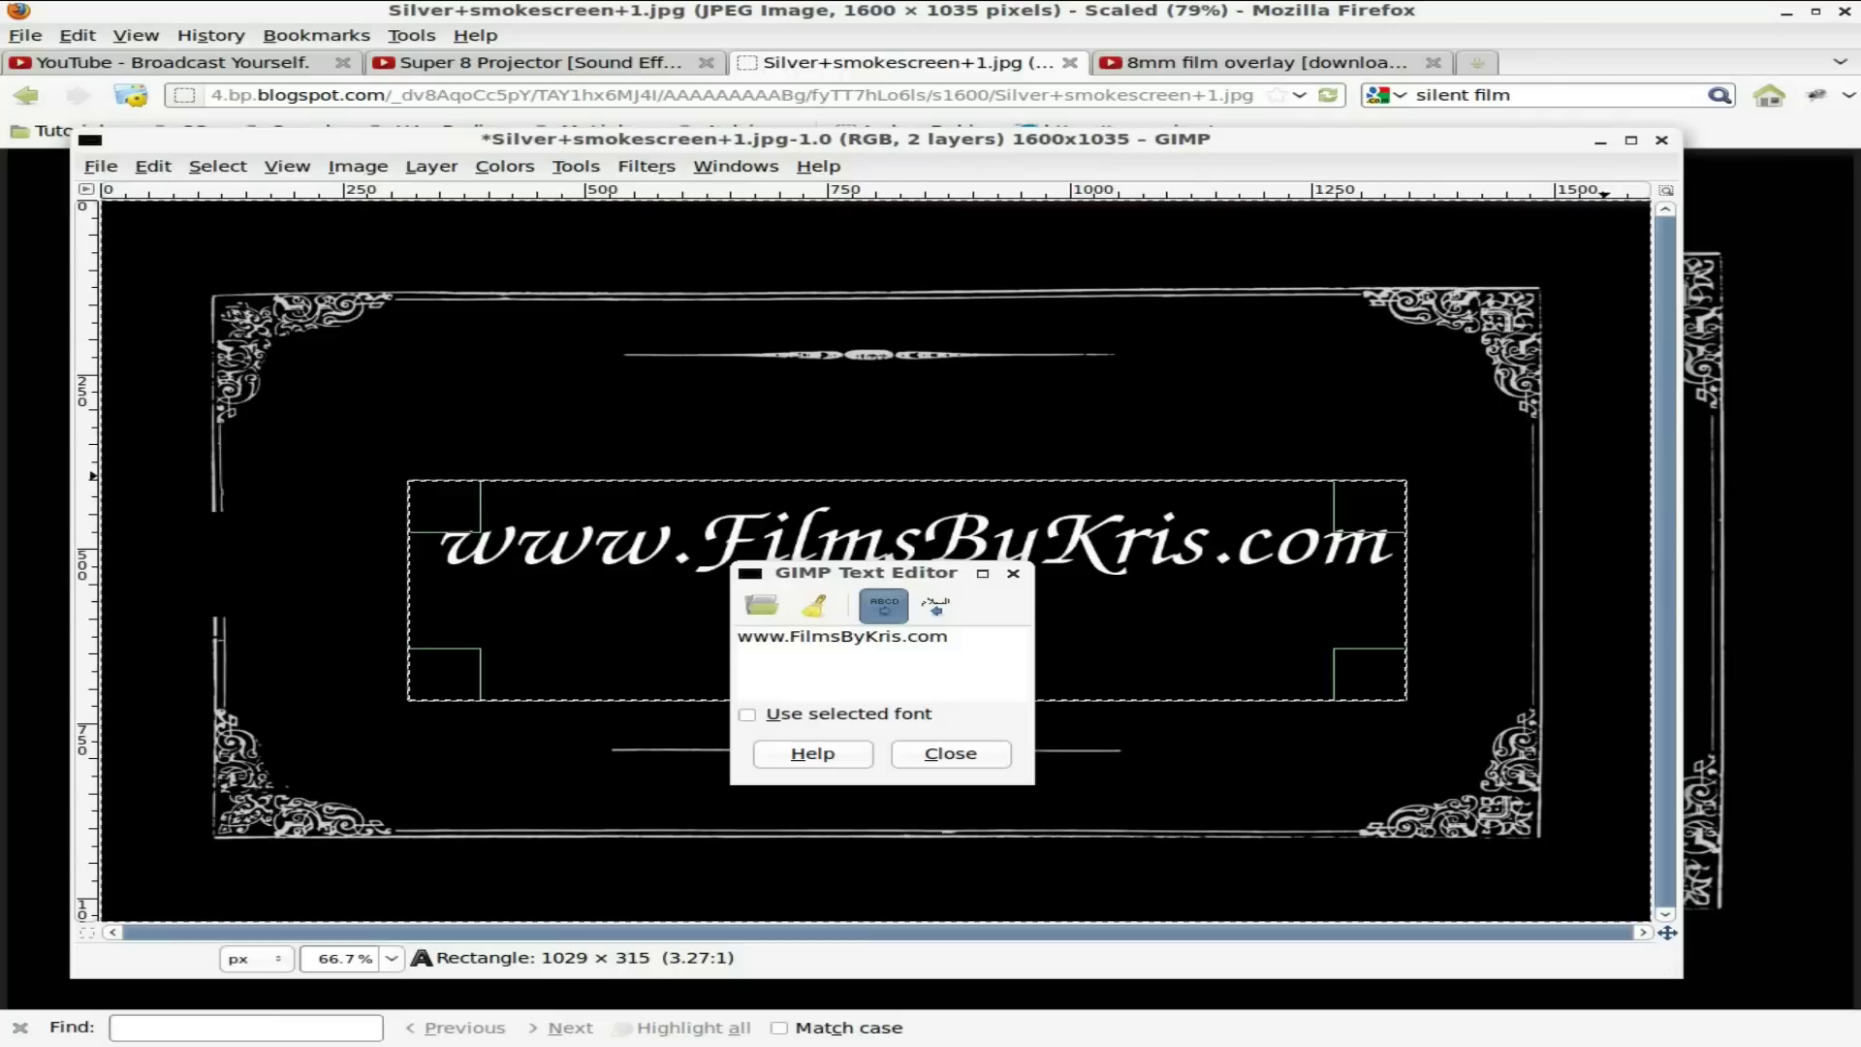
left_click_drag(1031, 496, 983, 510)
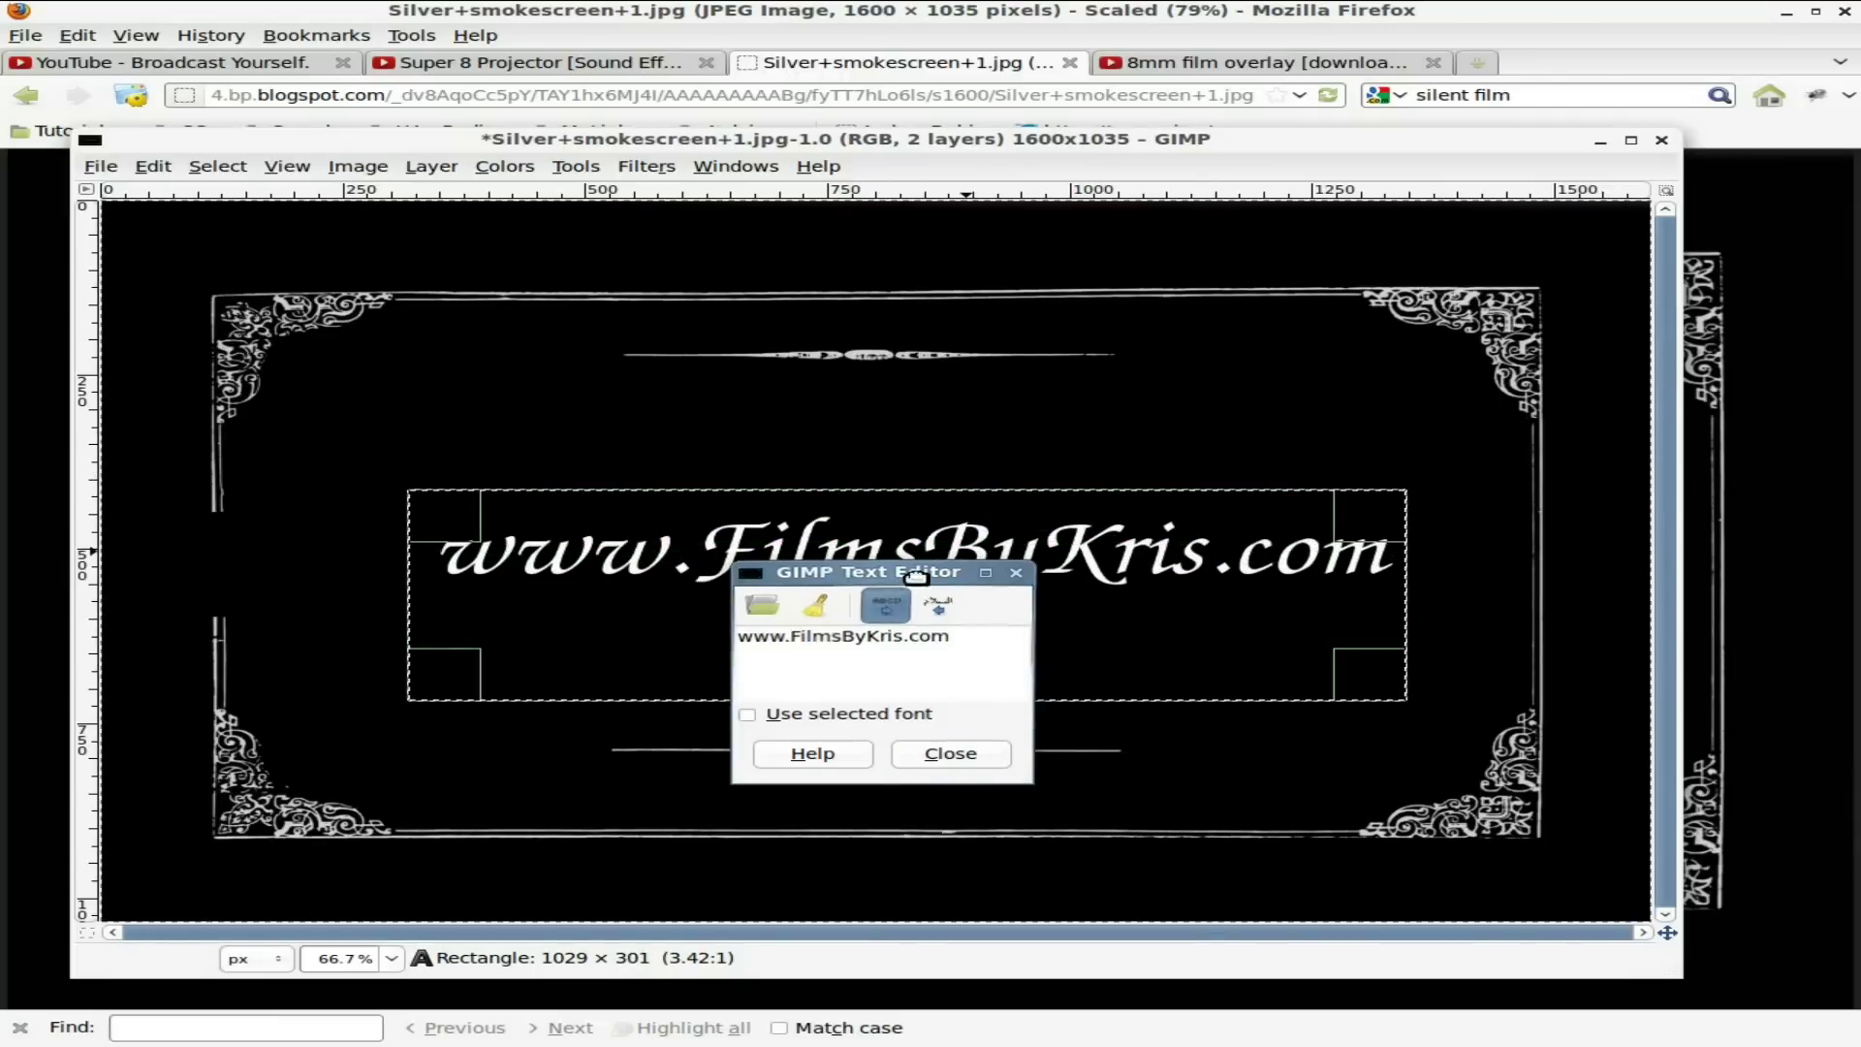
left_click(1013, 573)
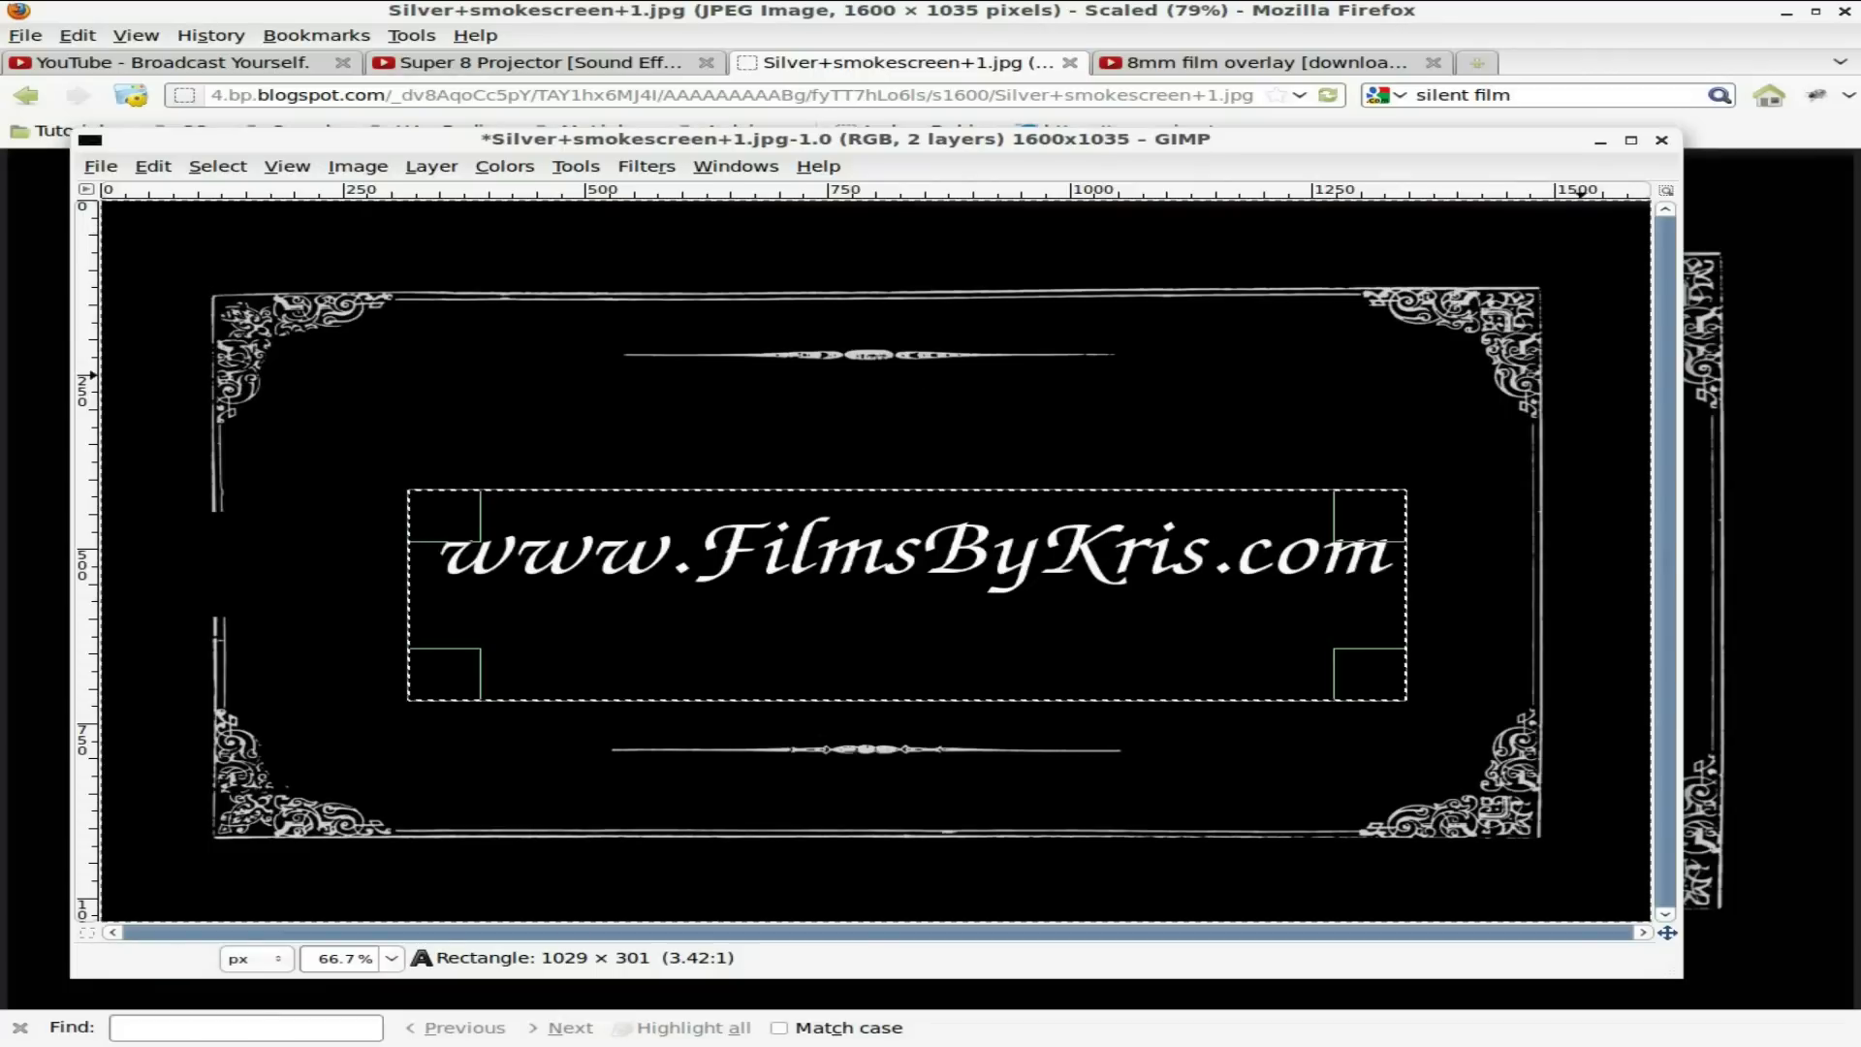
key("Page_Down")
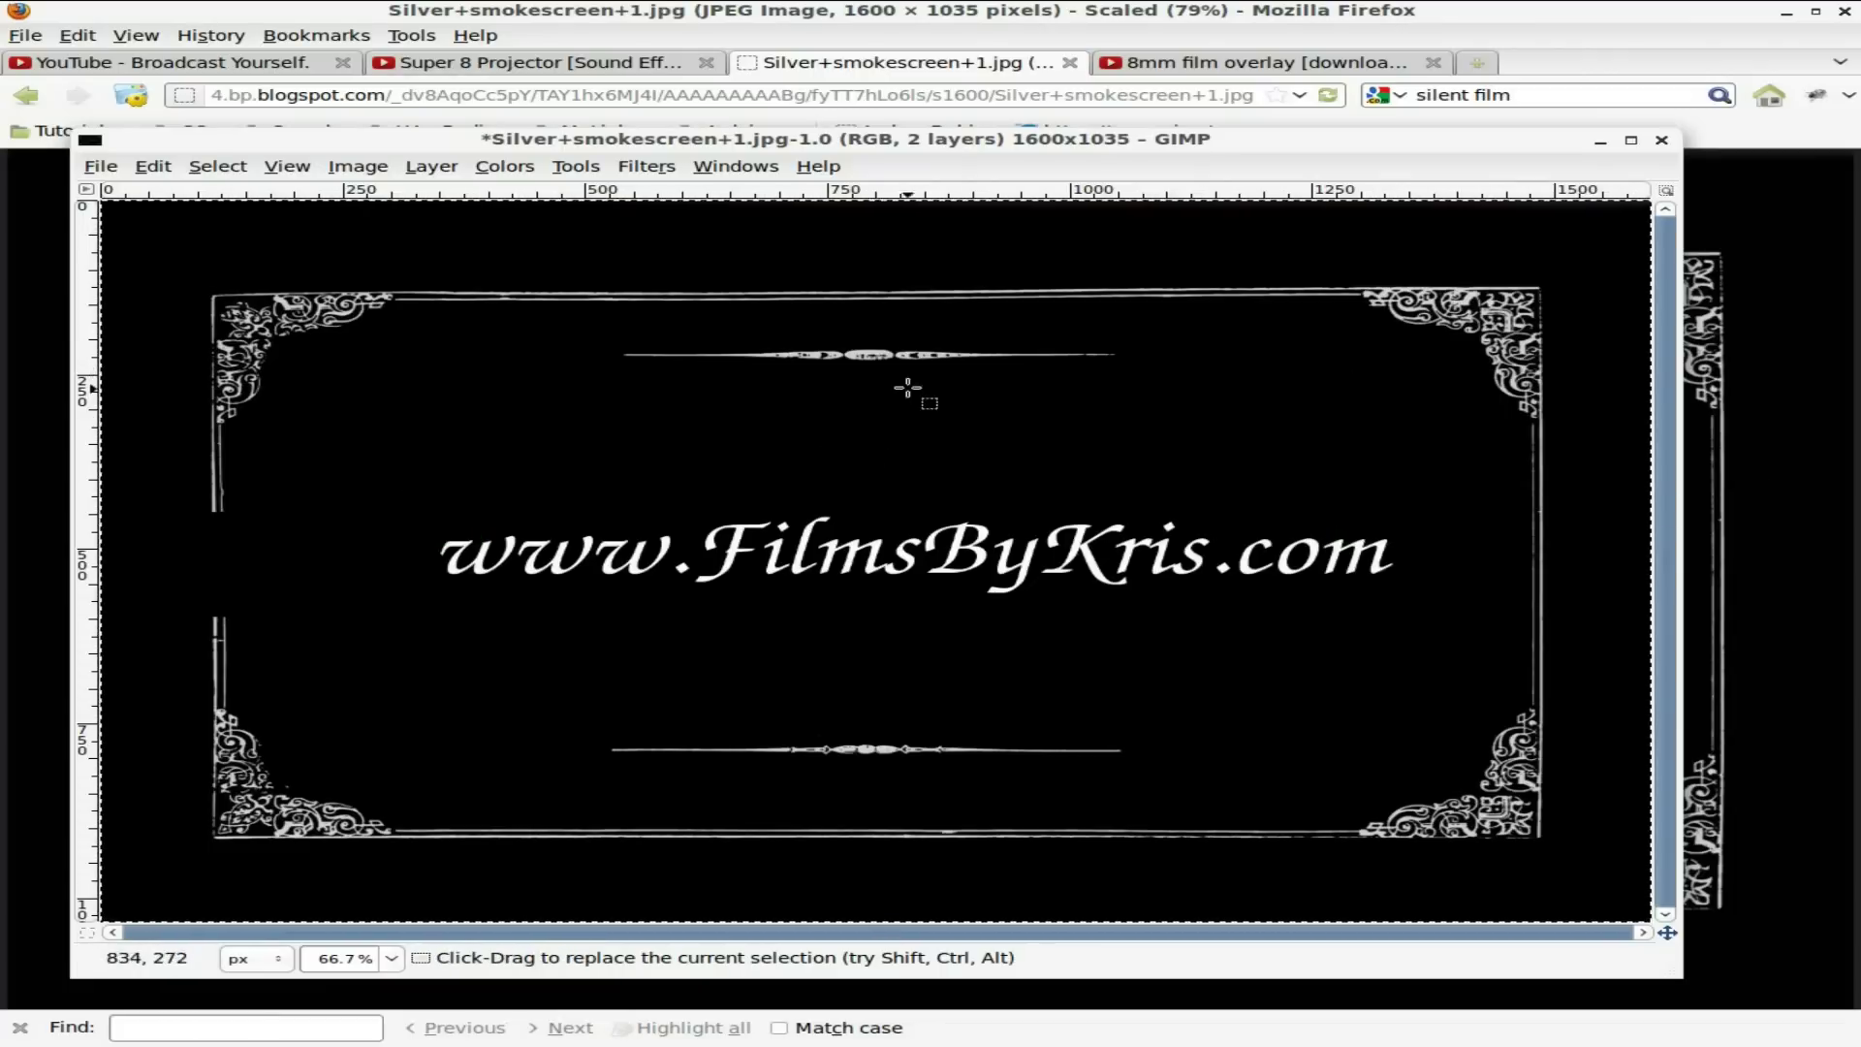
Step: Save the edited card as /tmp/fx/words.jpg, exporting it as JPEG at quality 90
left_click(103, 167)
left_click(199, 376)
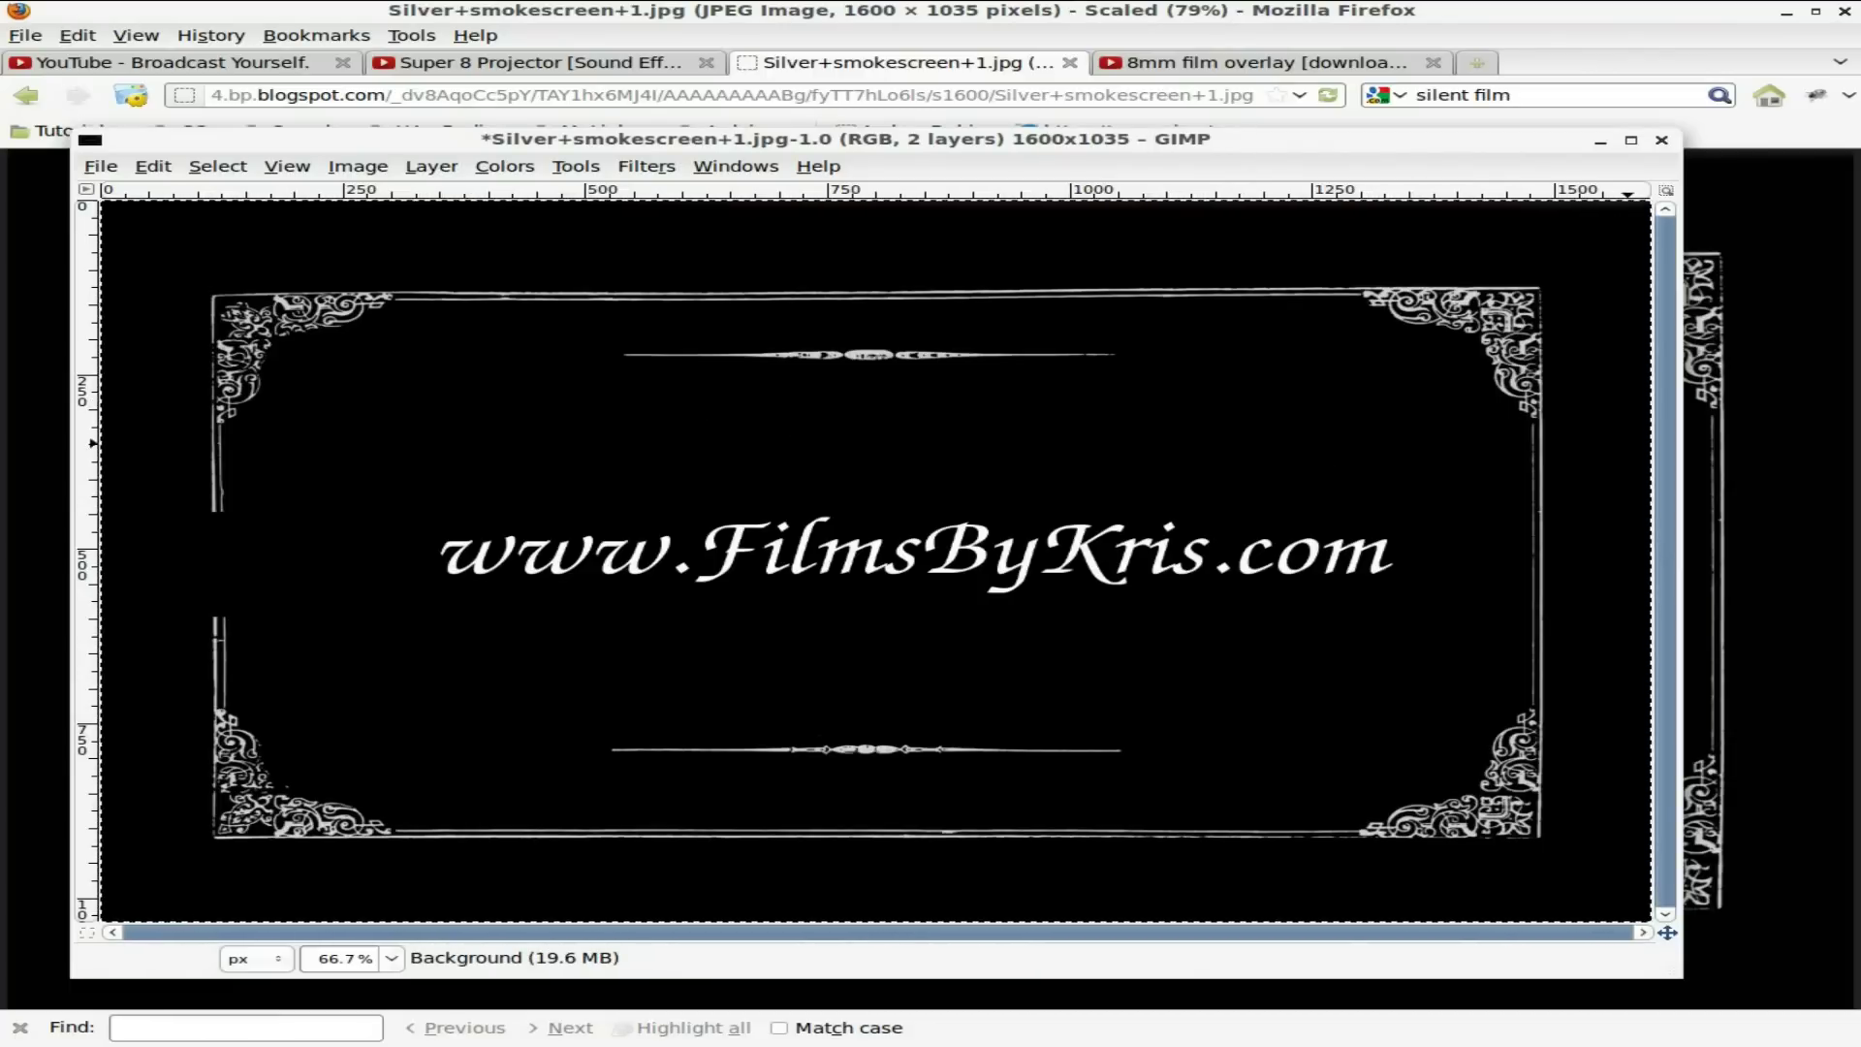
key("ctrl+shift+s")
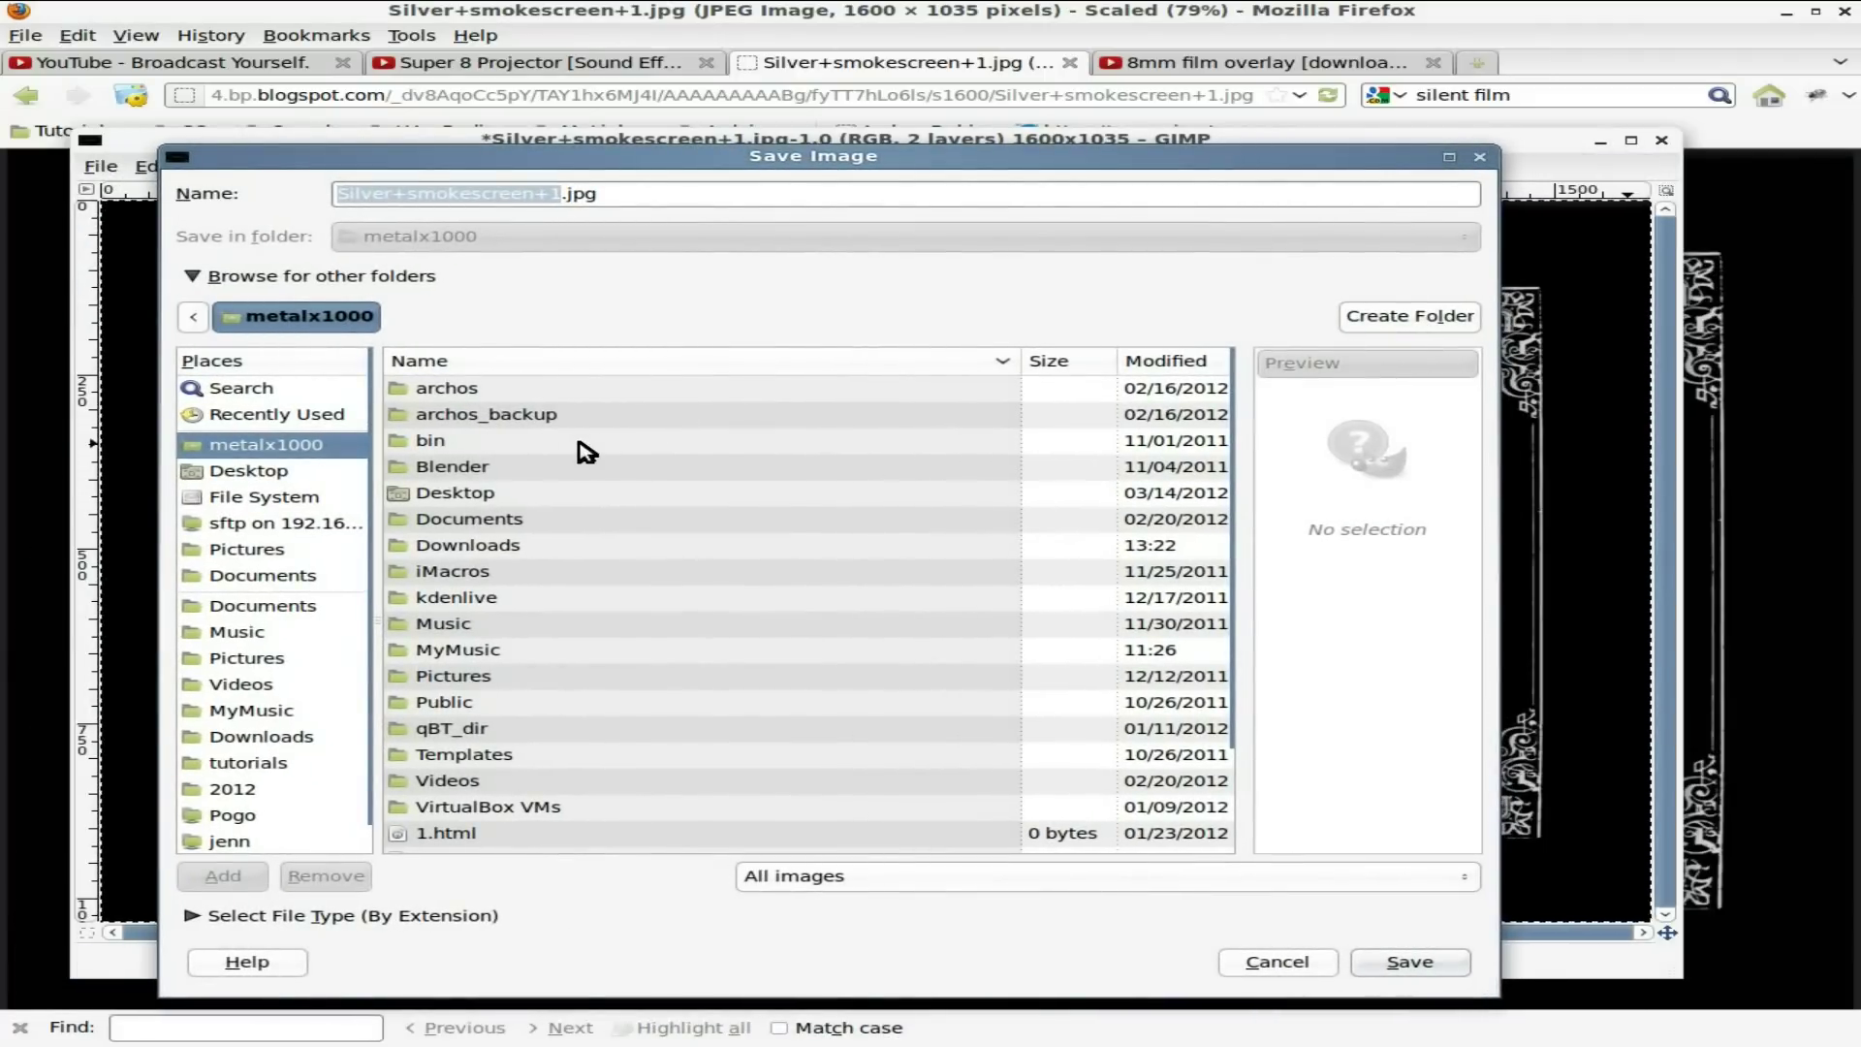
key("BackSpace")
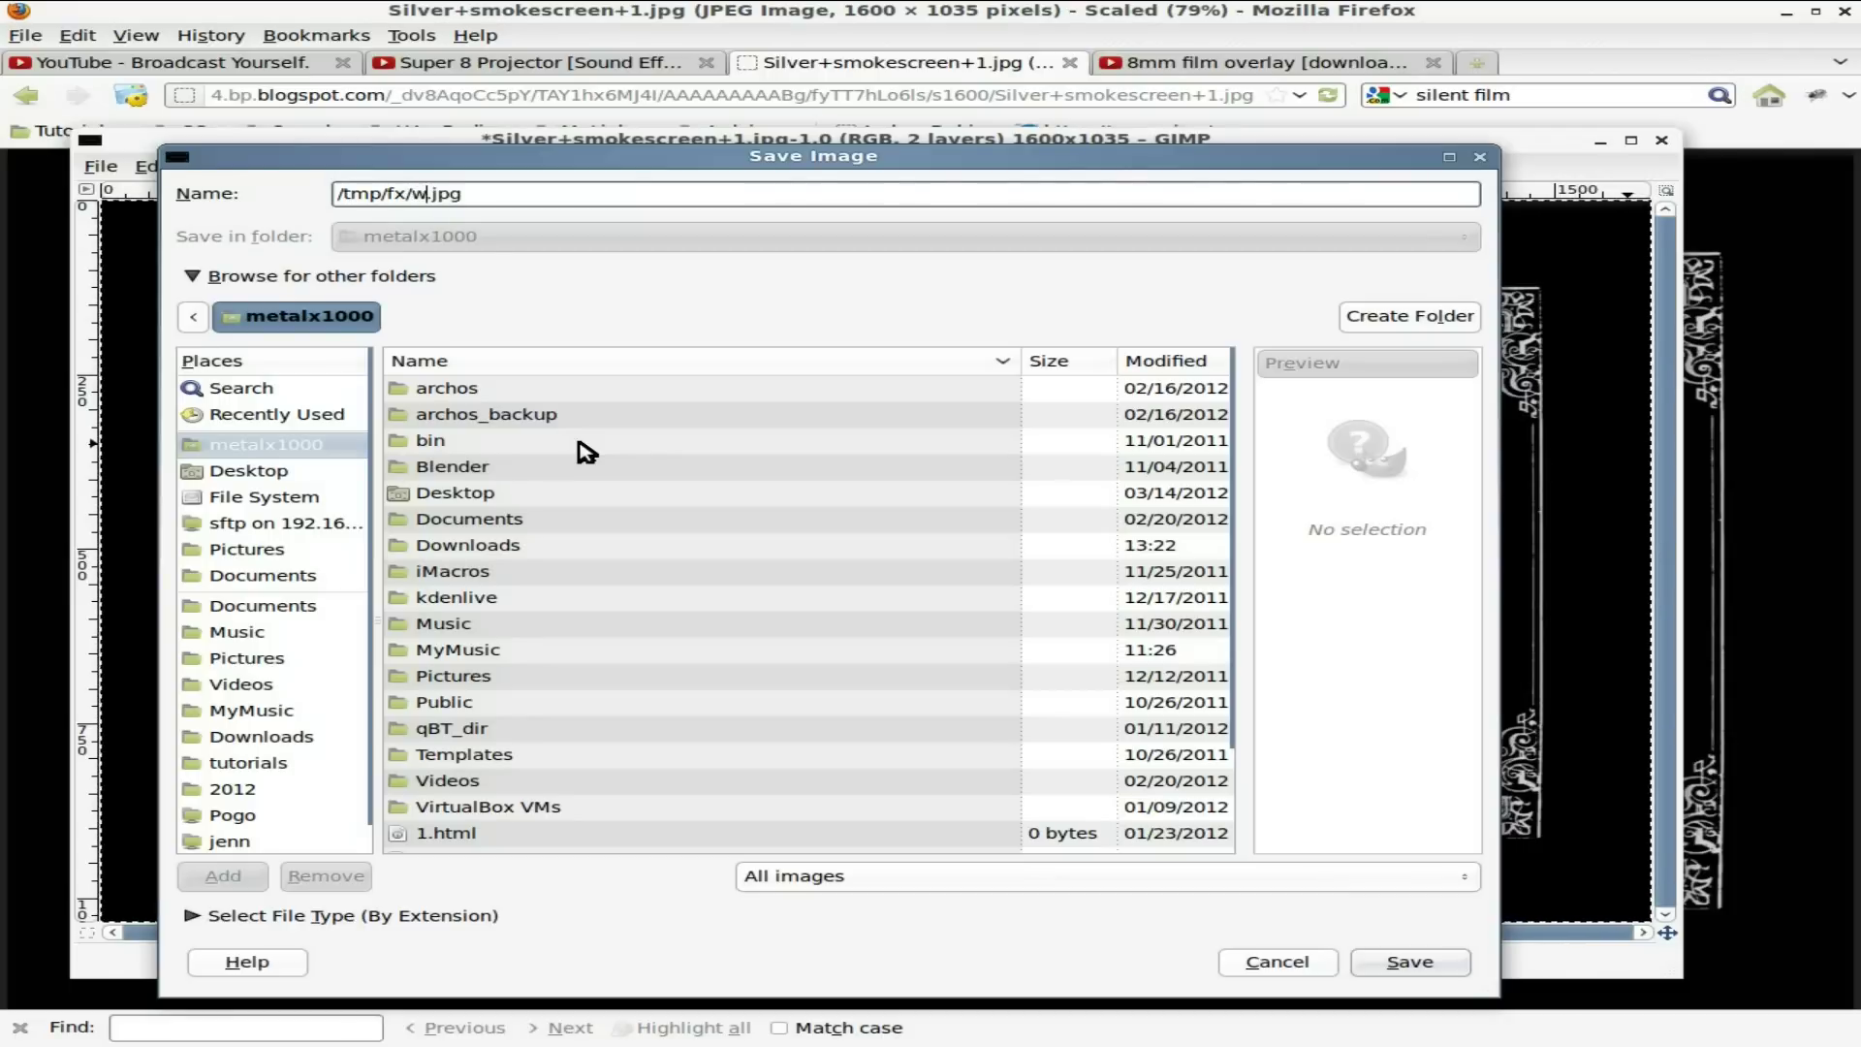
key("Return")
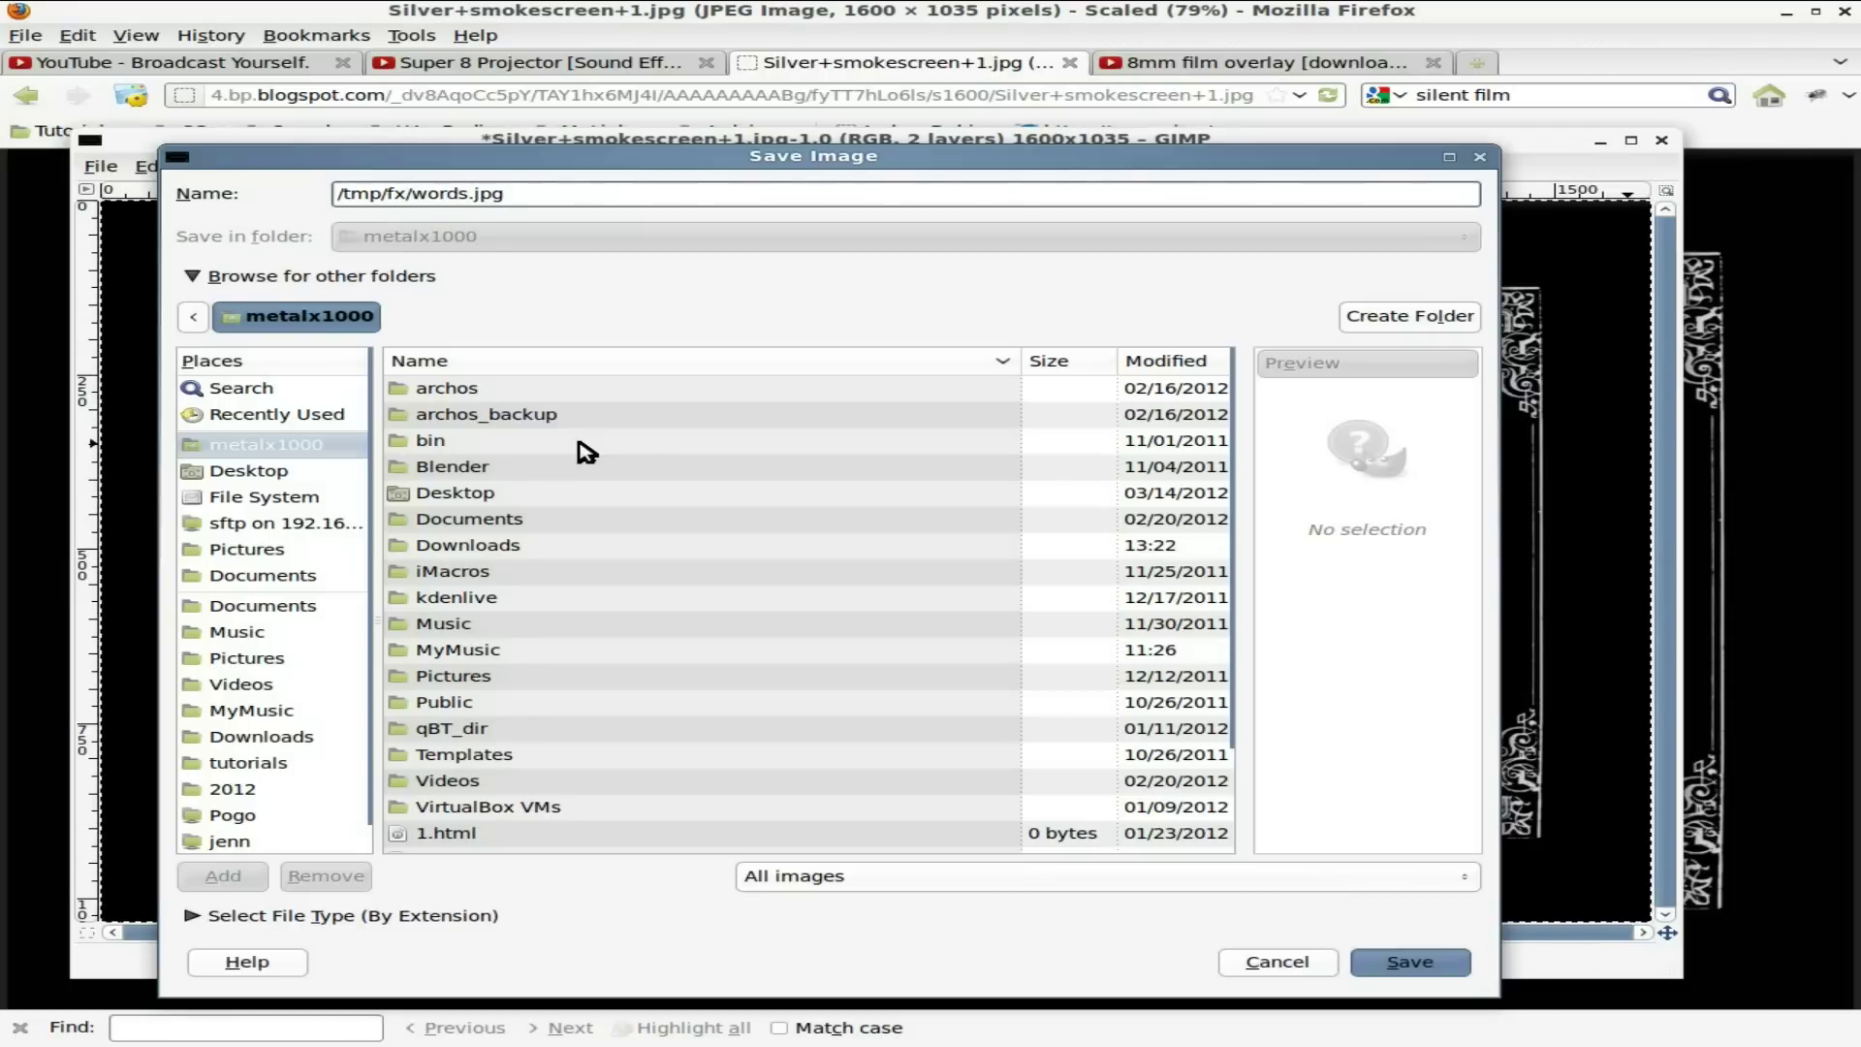
left_click(1093, 565)
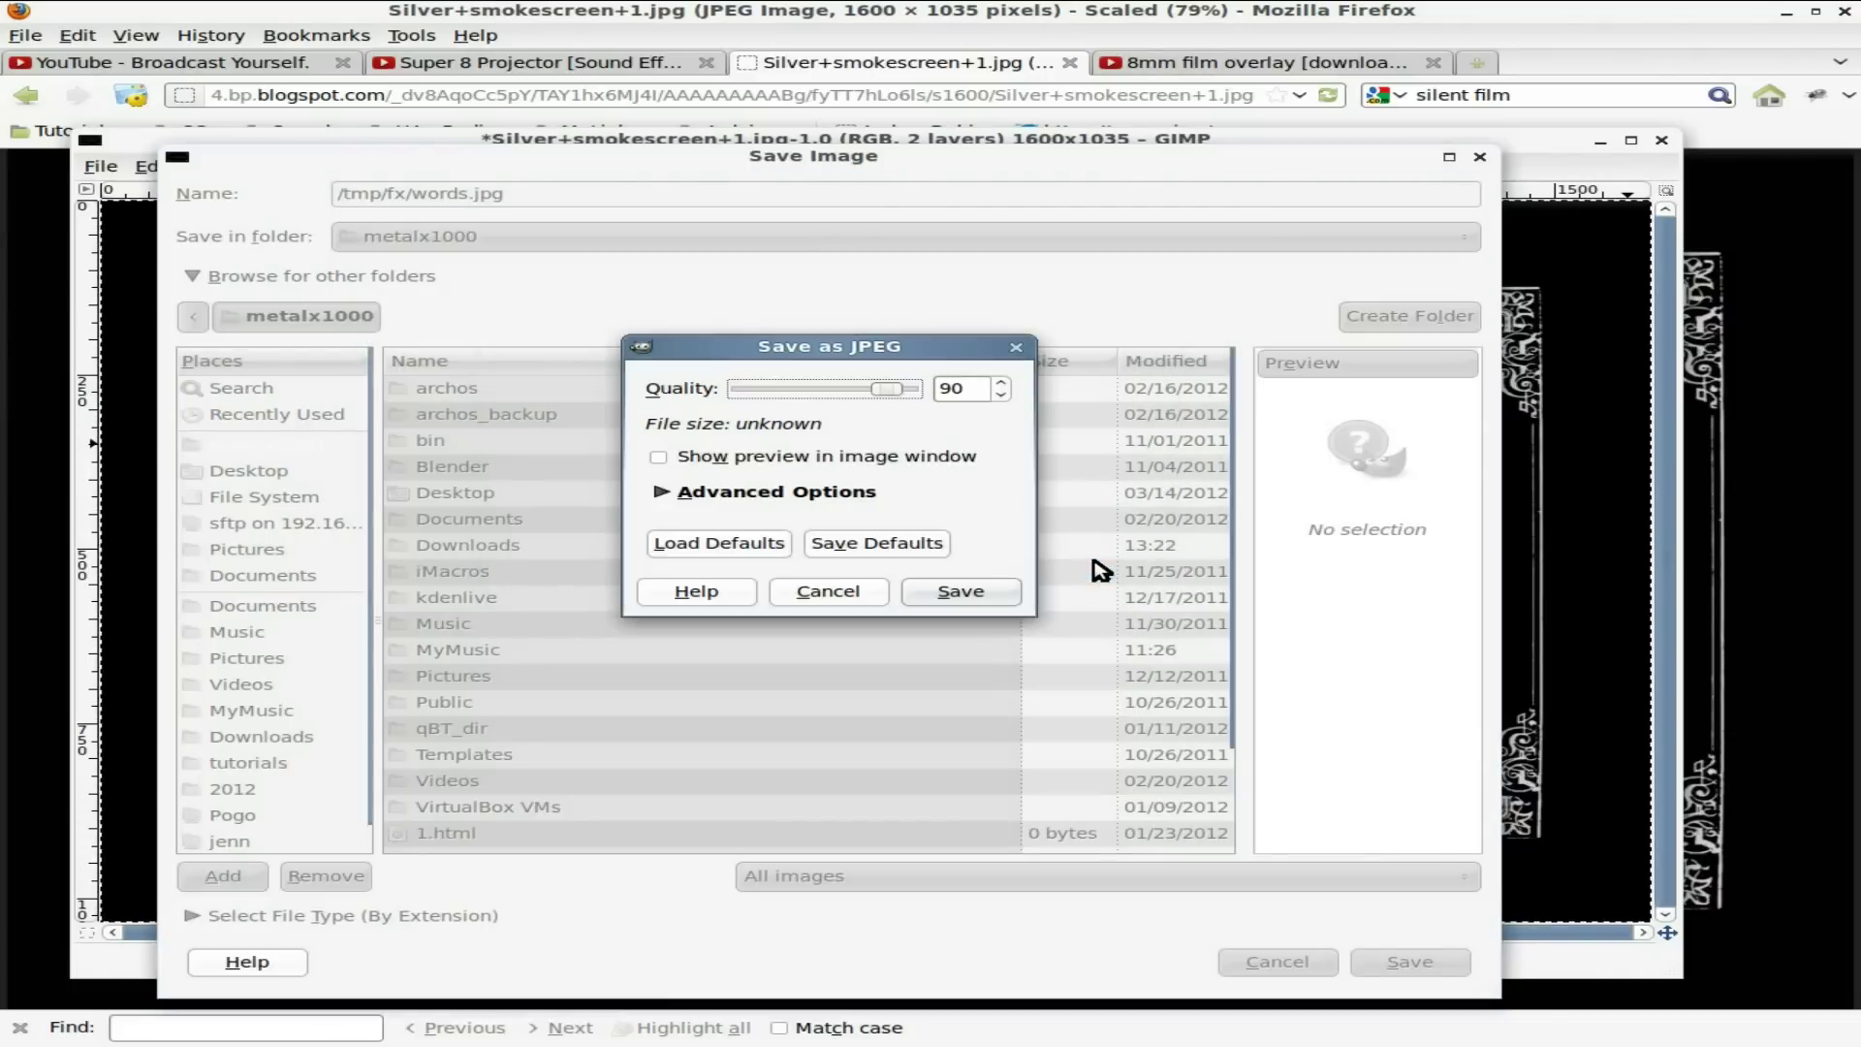
left_click(963, 590)
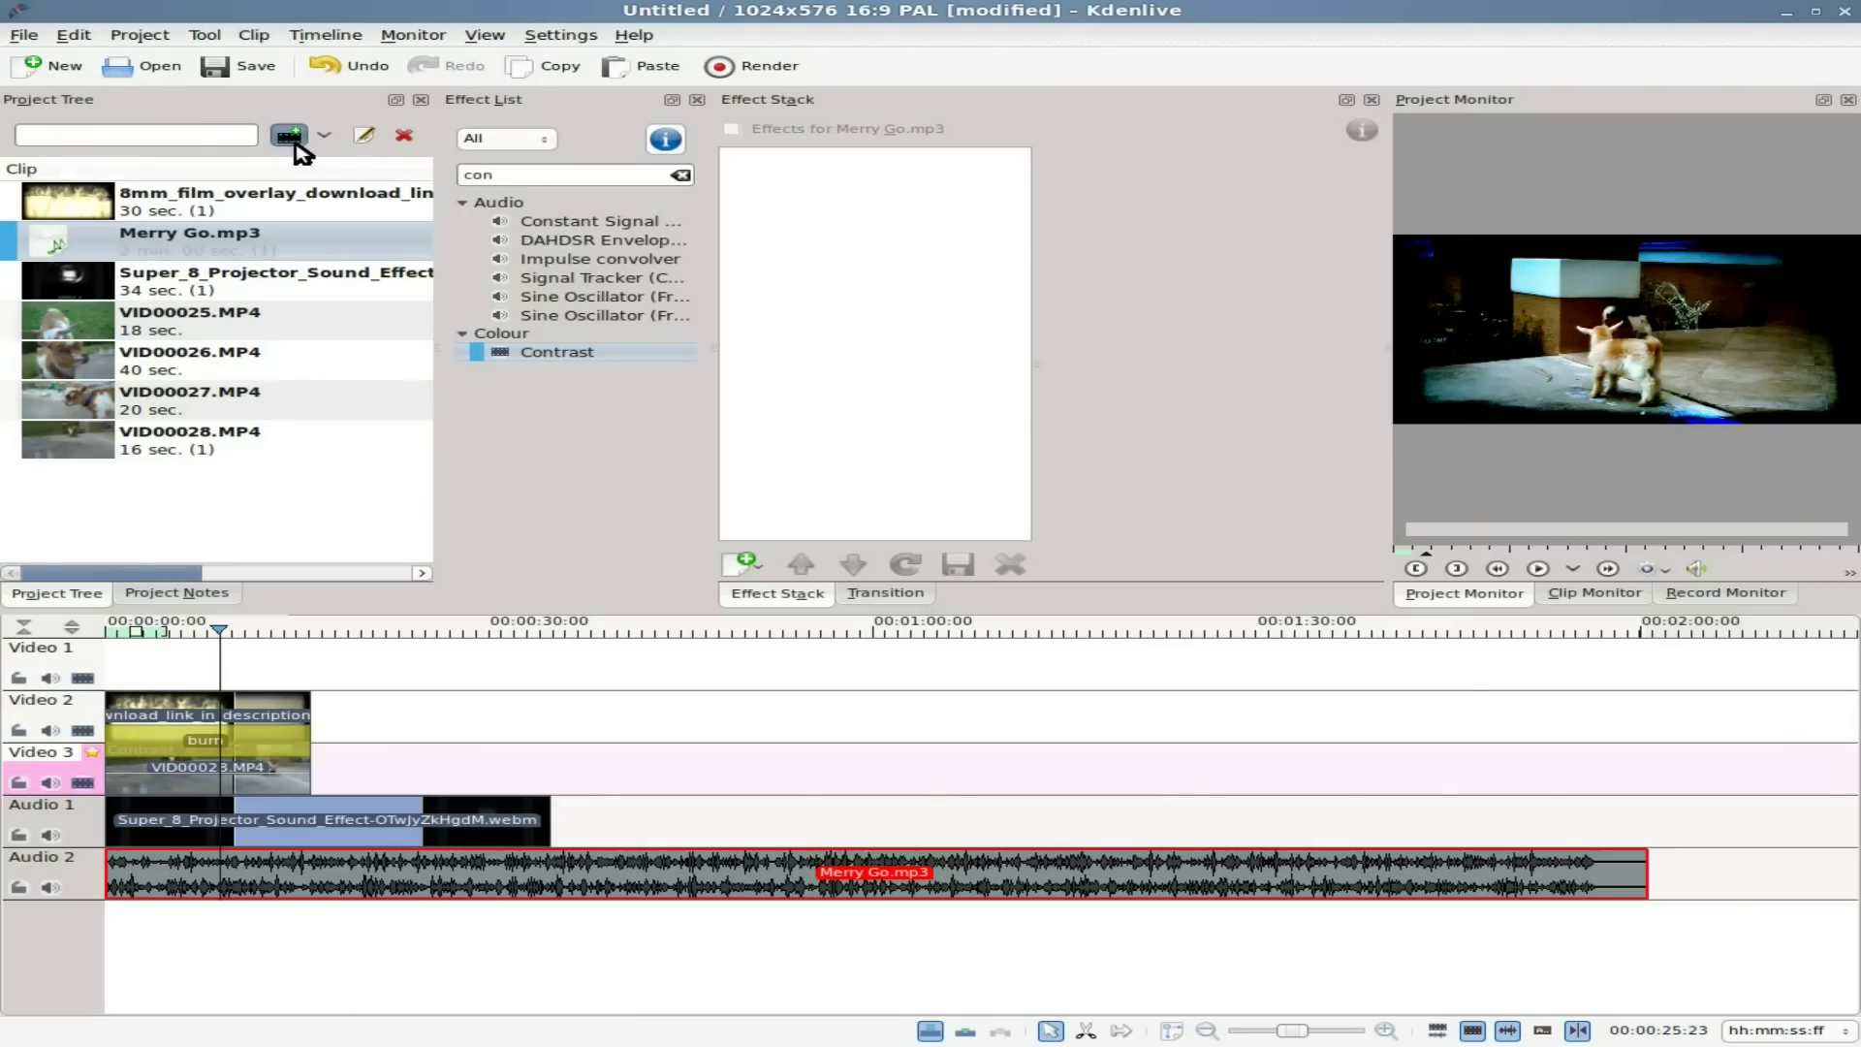
Step: Import /tmp/fx/words.jpg into the Kdenlive project
left_click(289, 135)
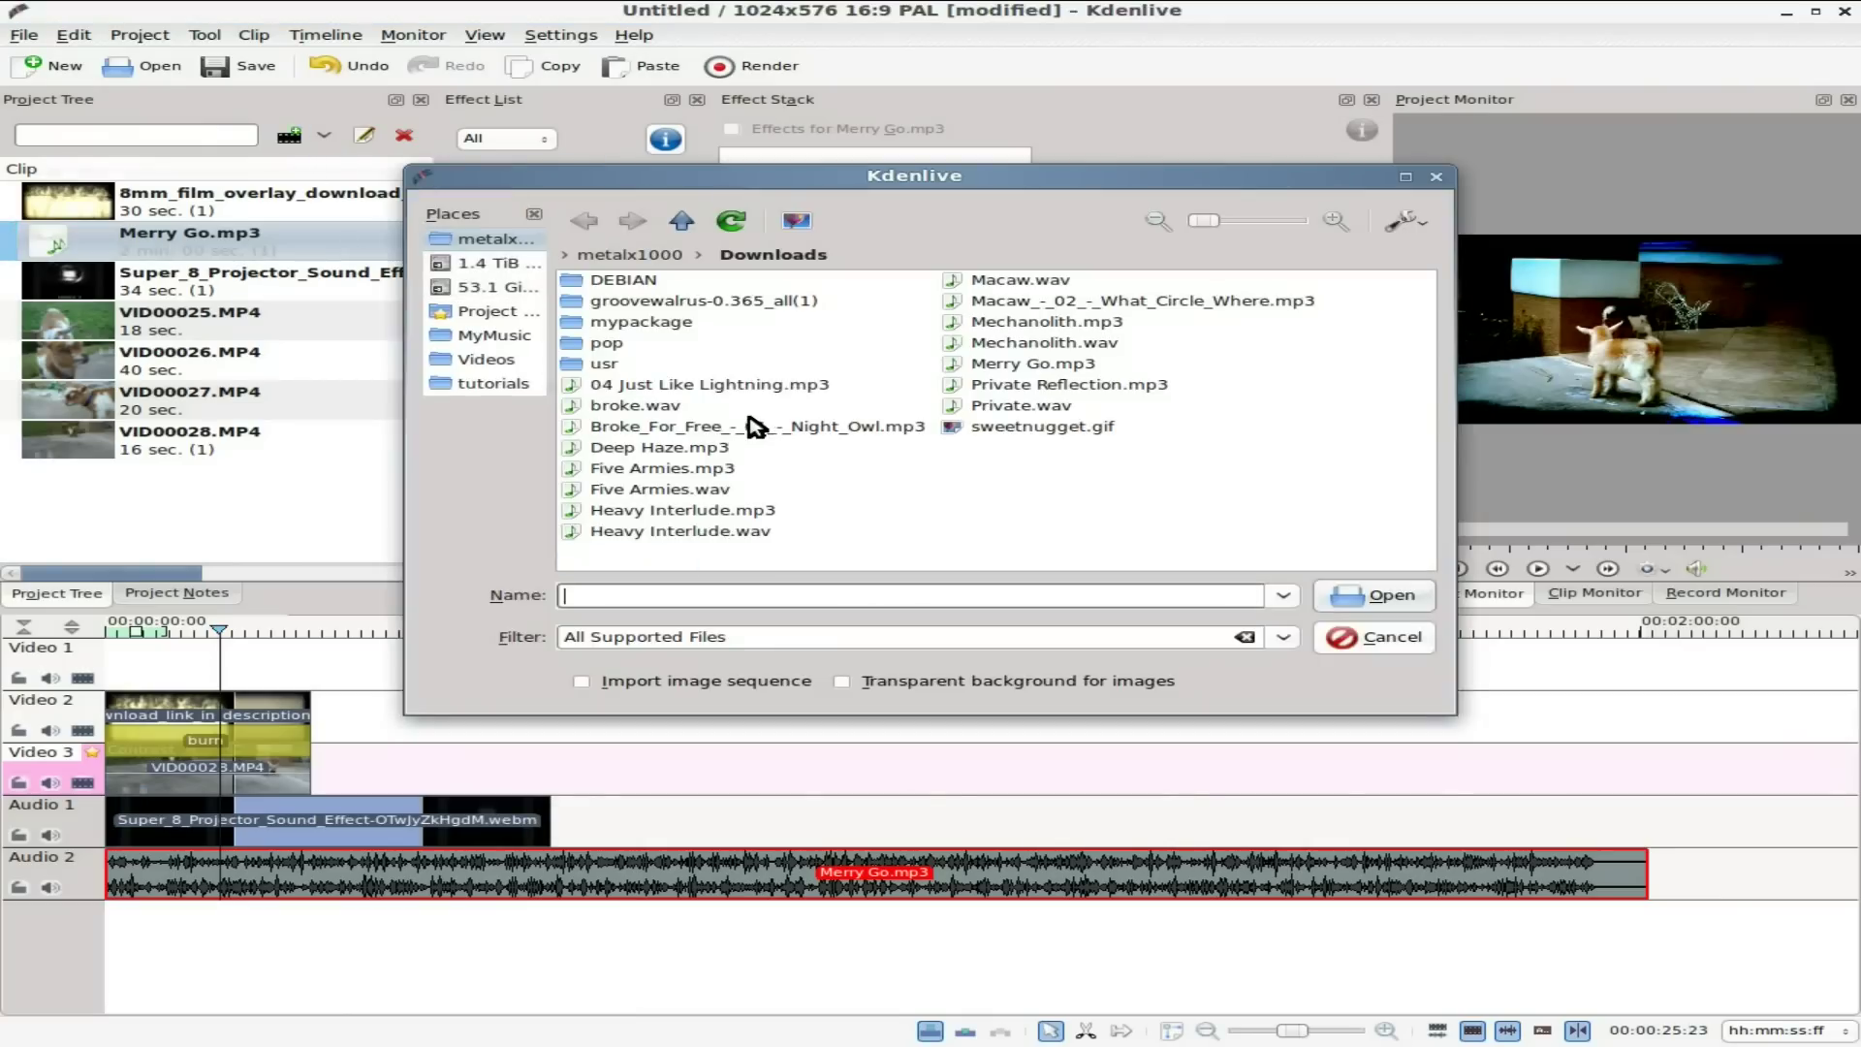
left_click(503, 289)
left_click(749, 367)
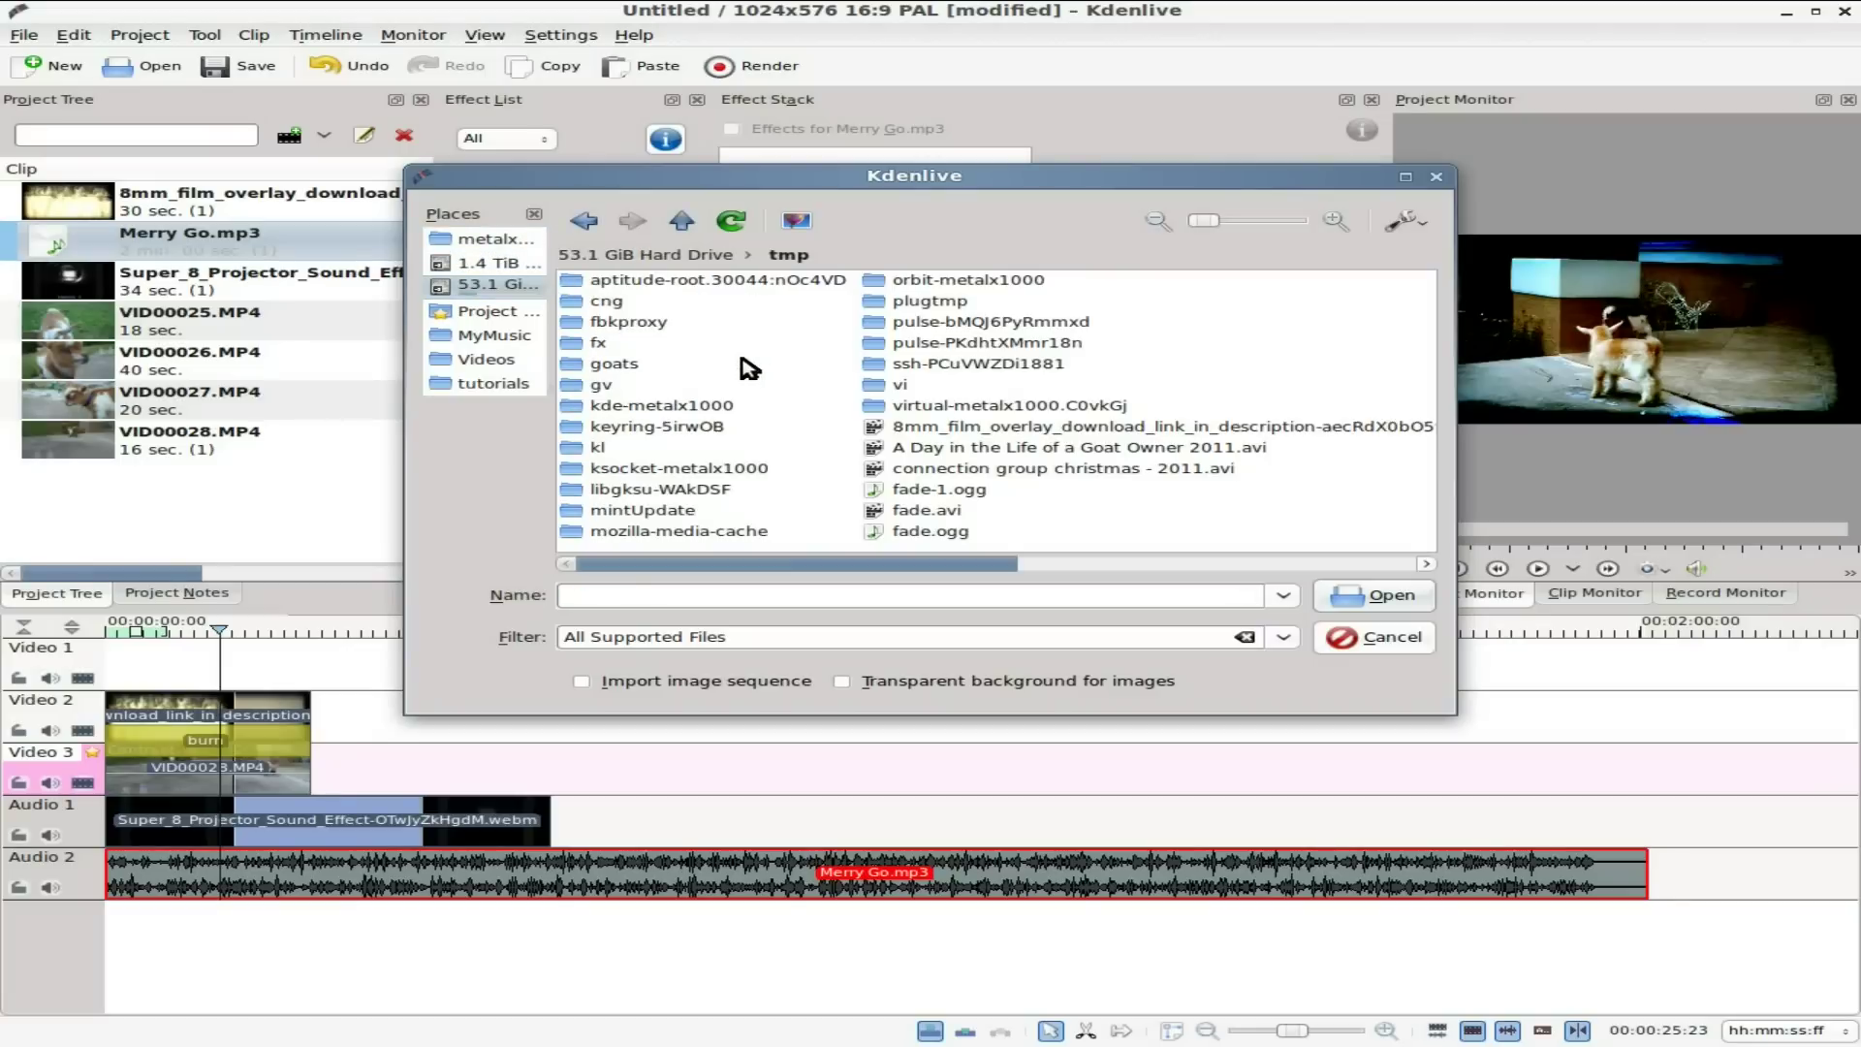
double_click(598, 342)
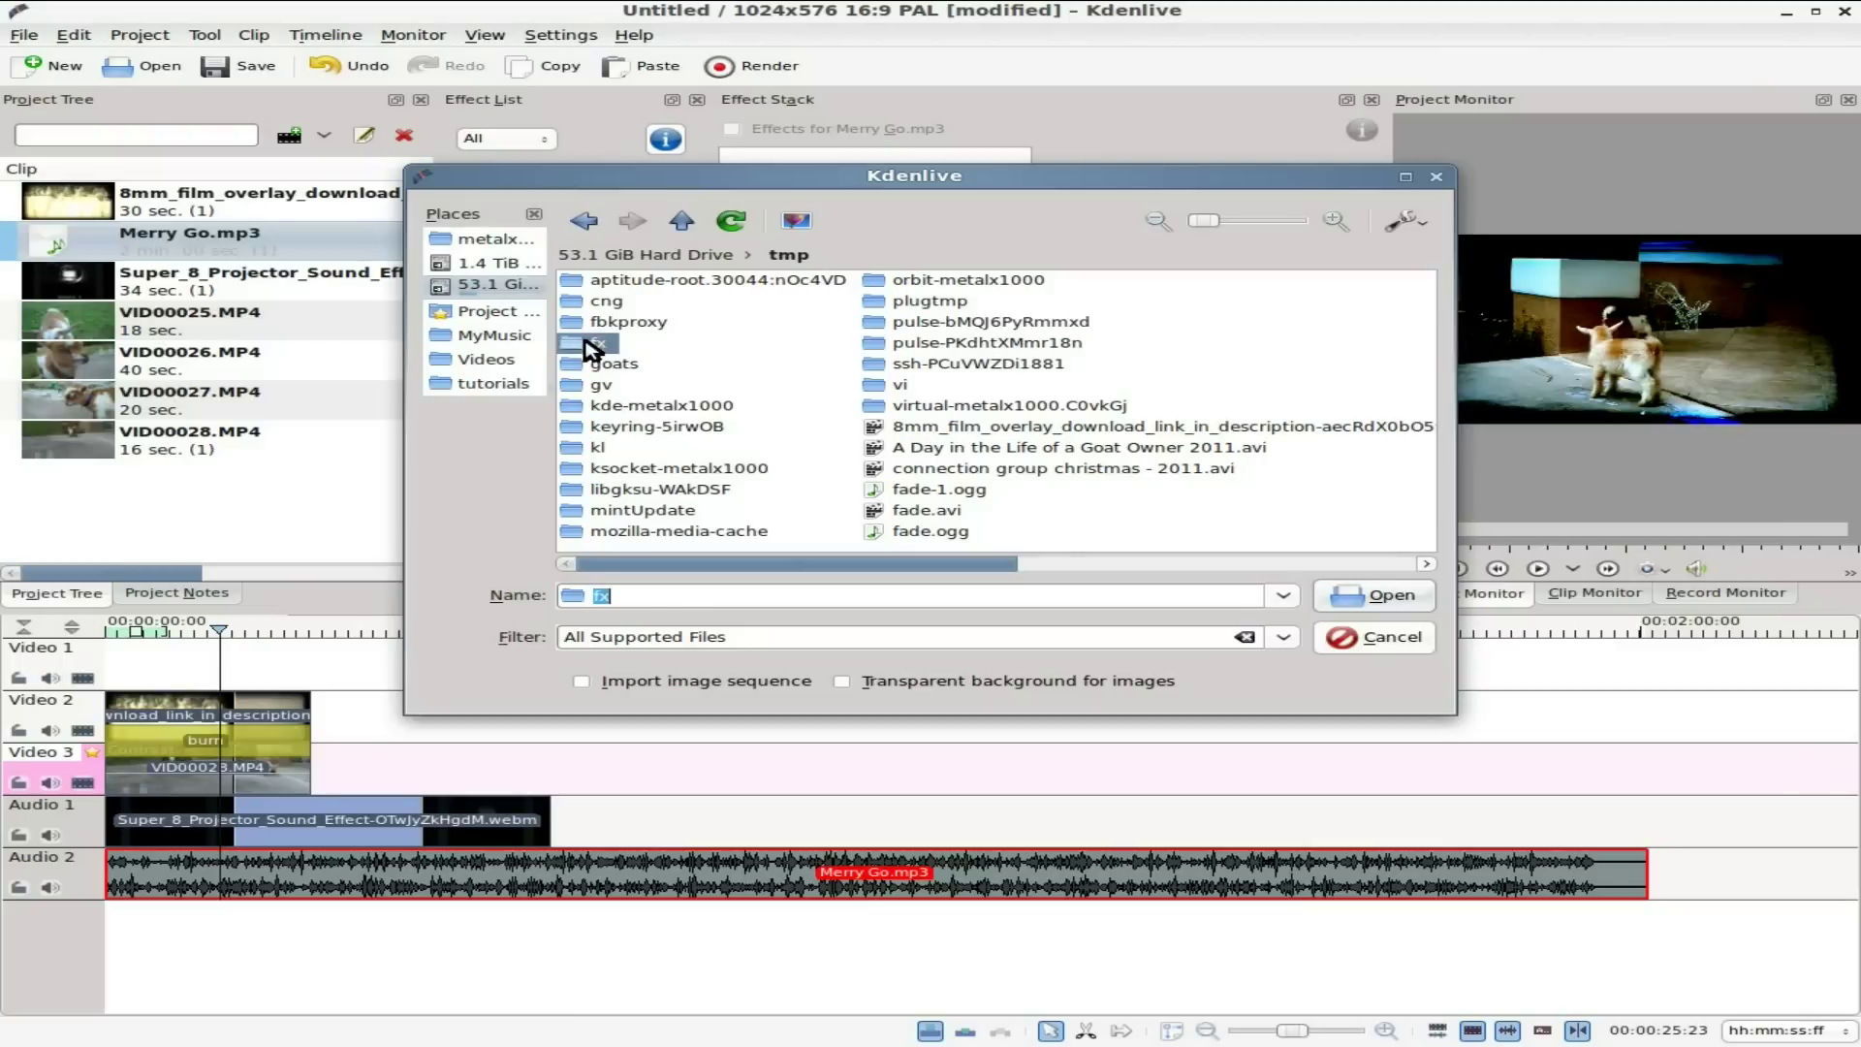
left_click(622, 322)
left_click(1369, 593)
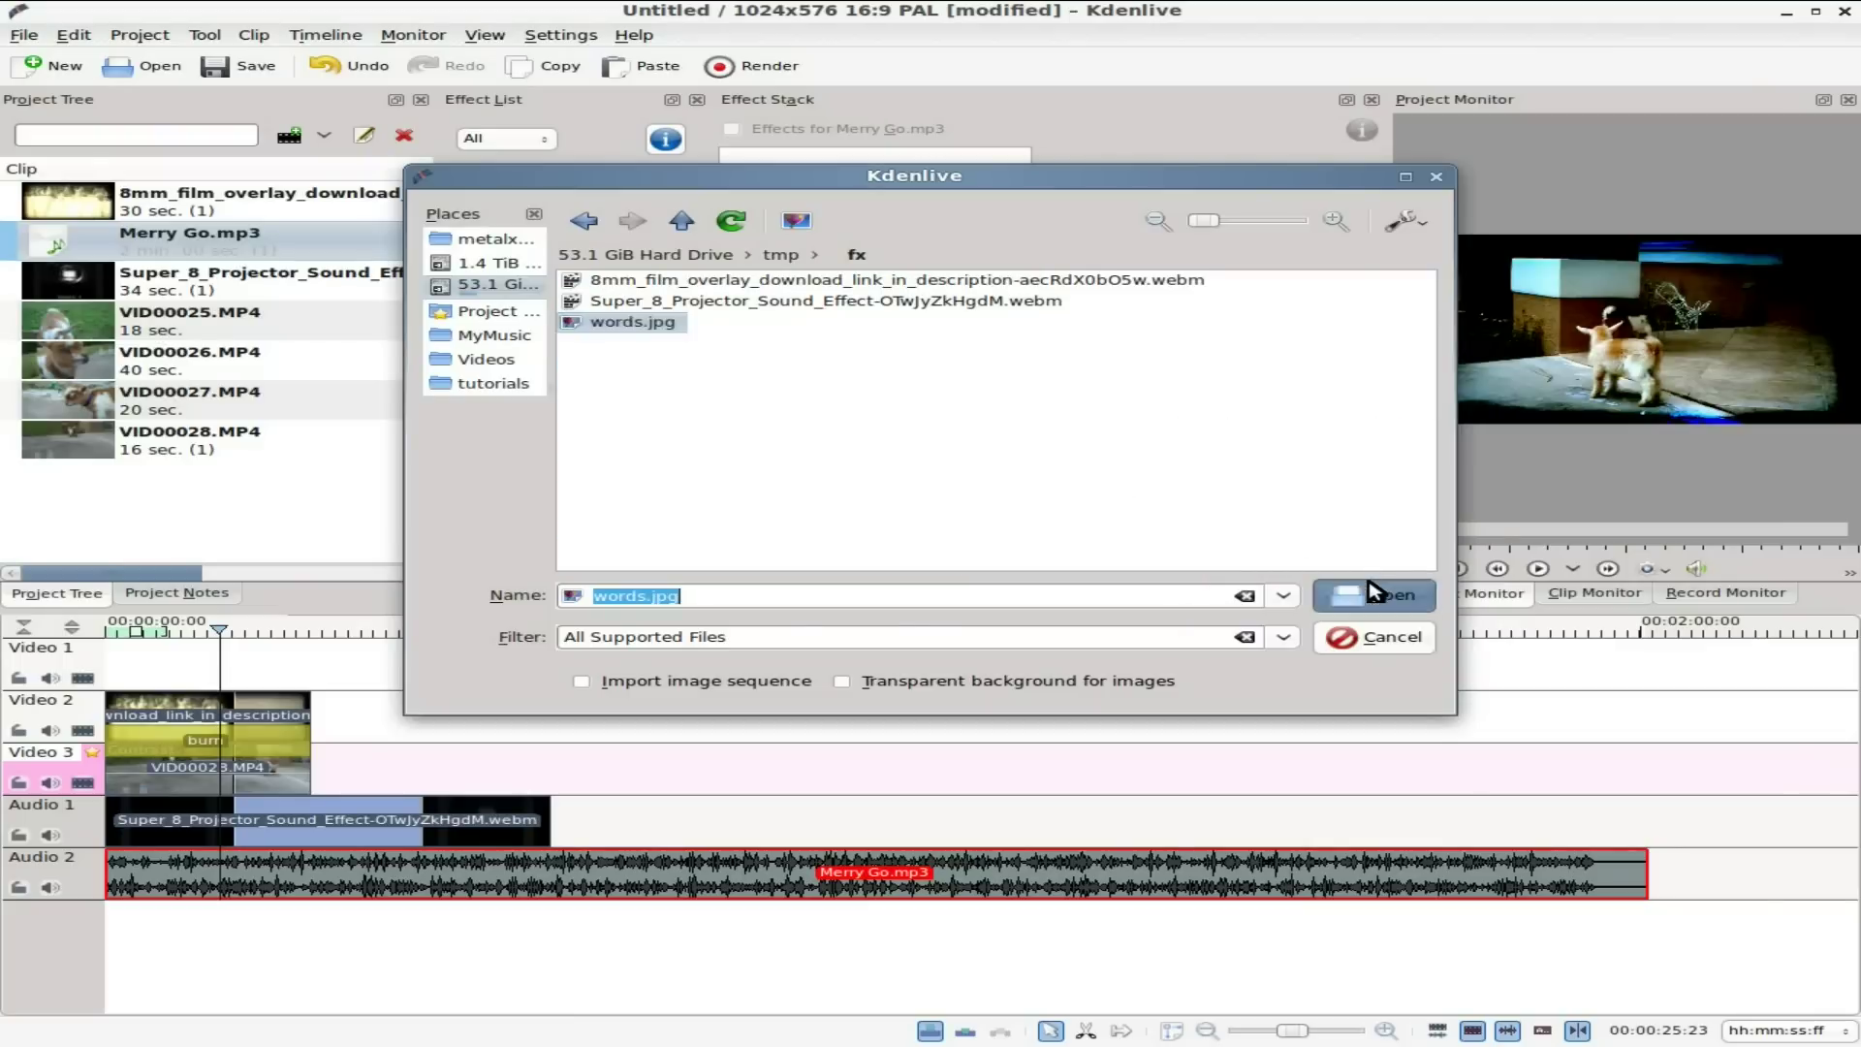
Step: Place words.jpg on Video 3 right after the goat clip and preview it
left_click_drag(167, 480, 328, 796)
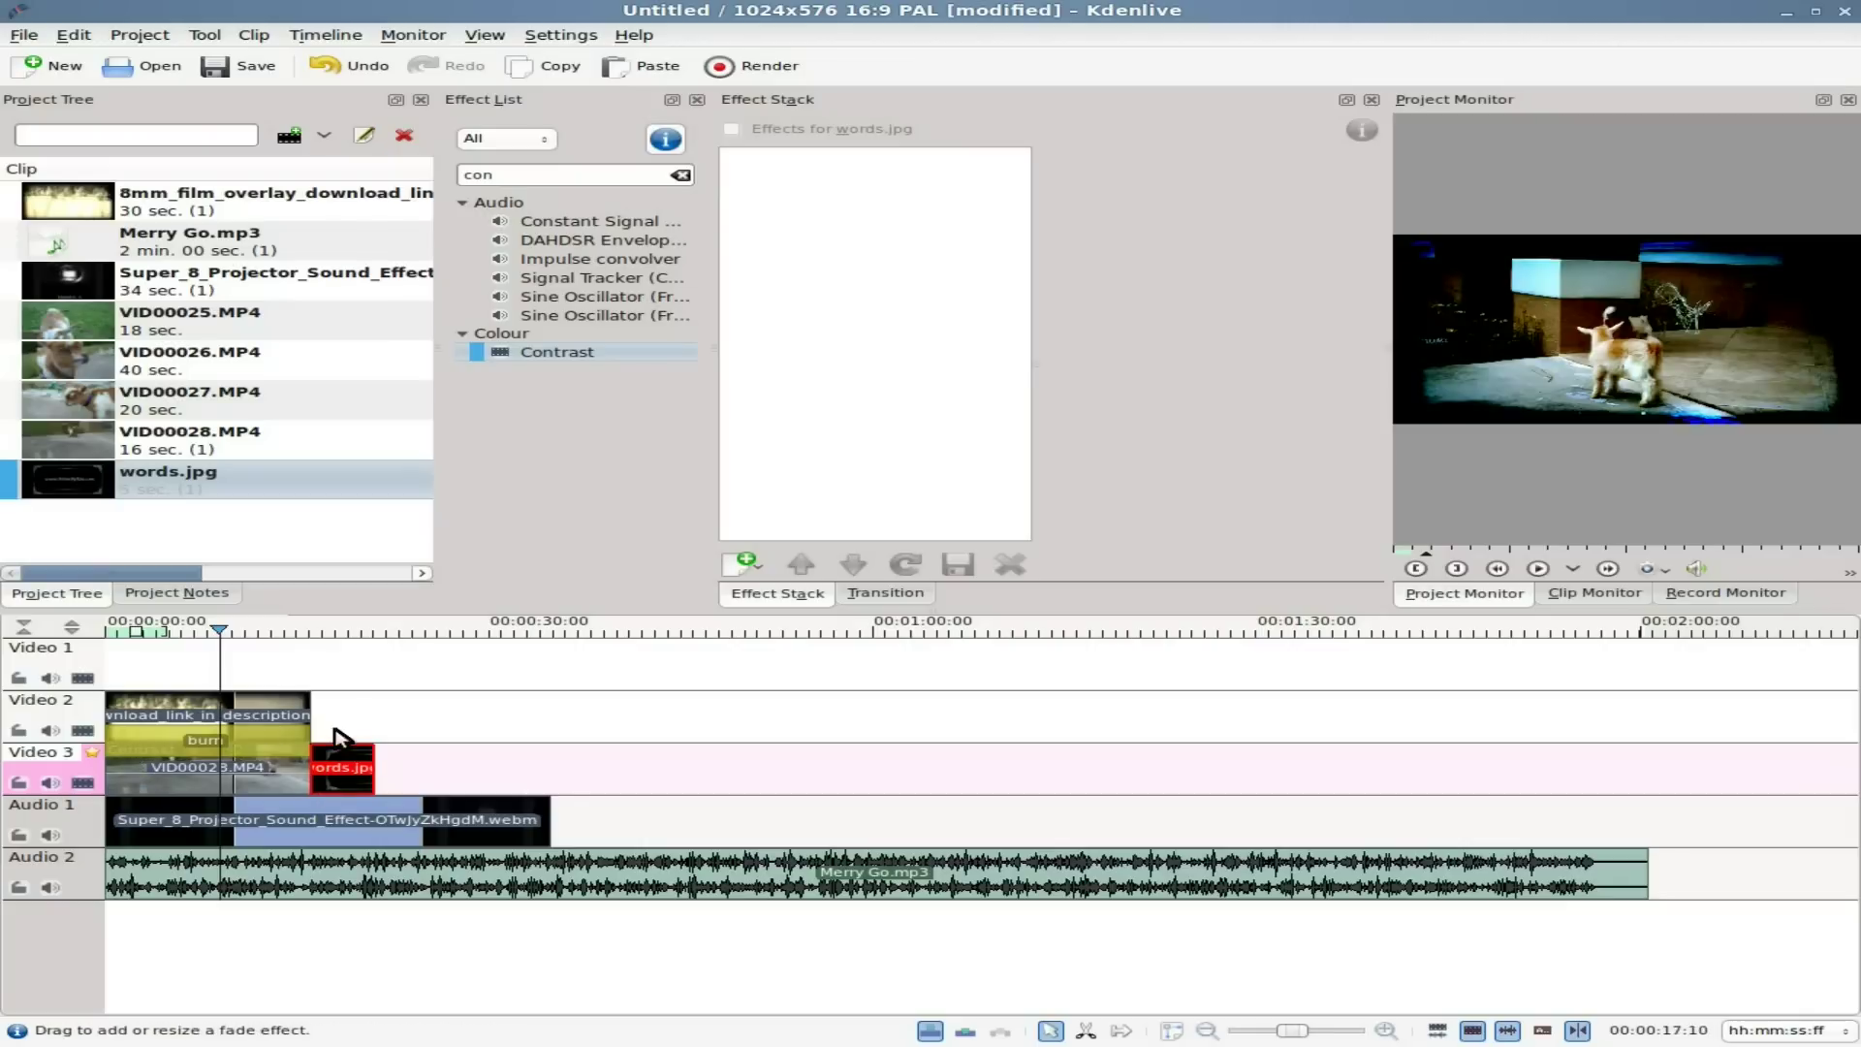
left_click_drag(311, 632, 323, 631)
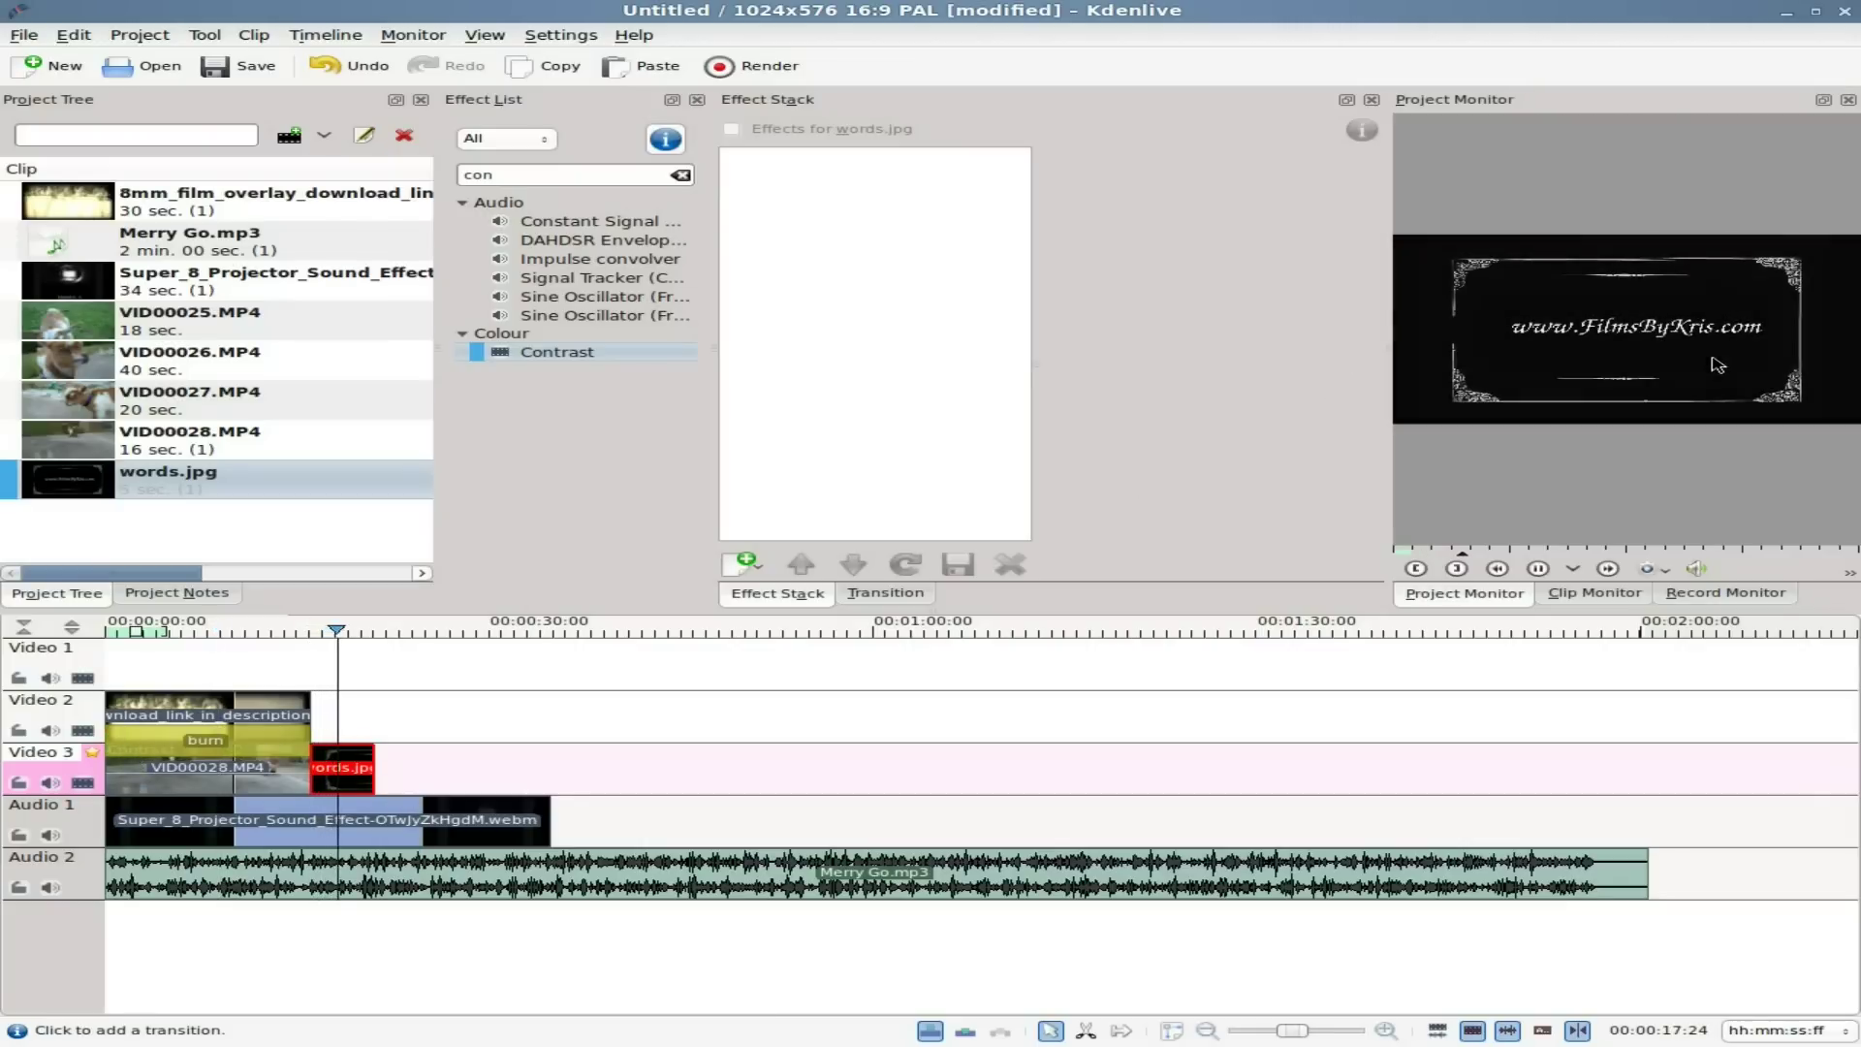
key("space")
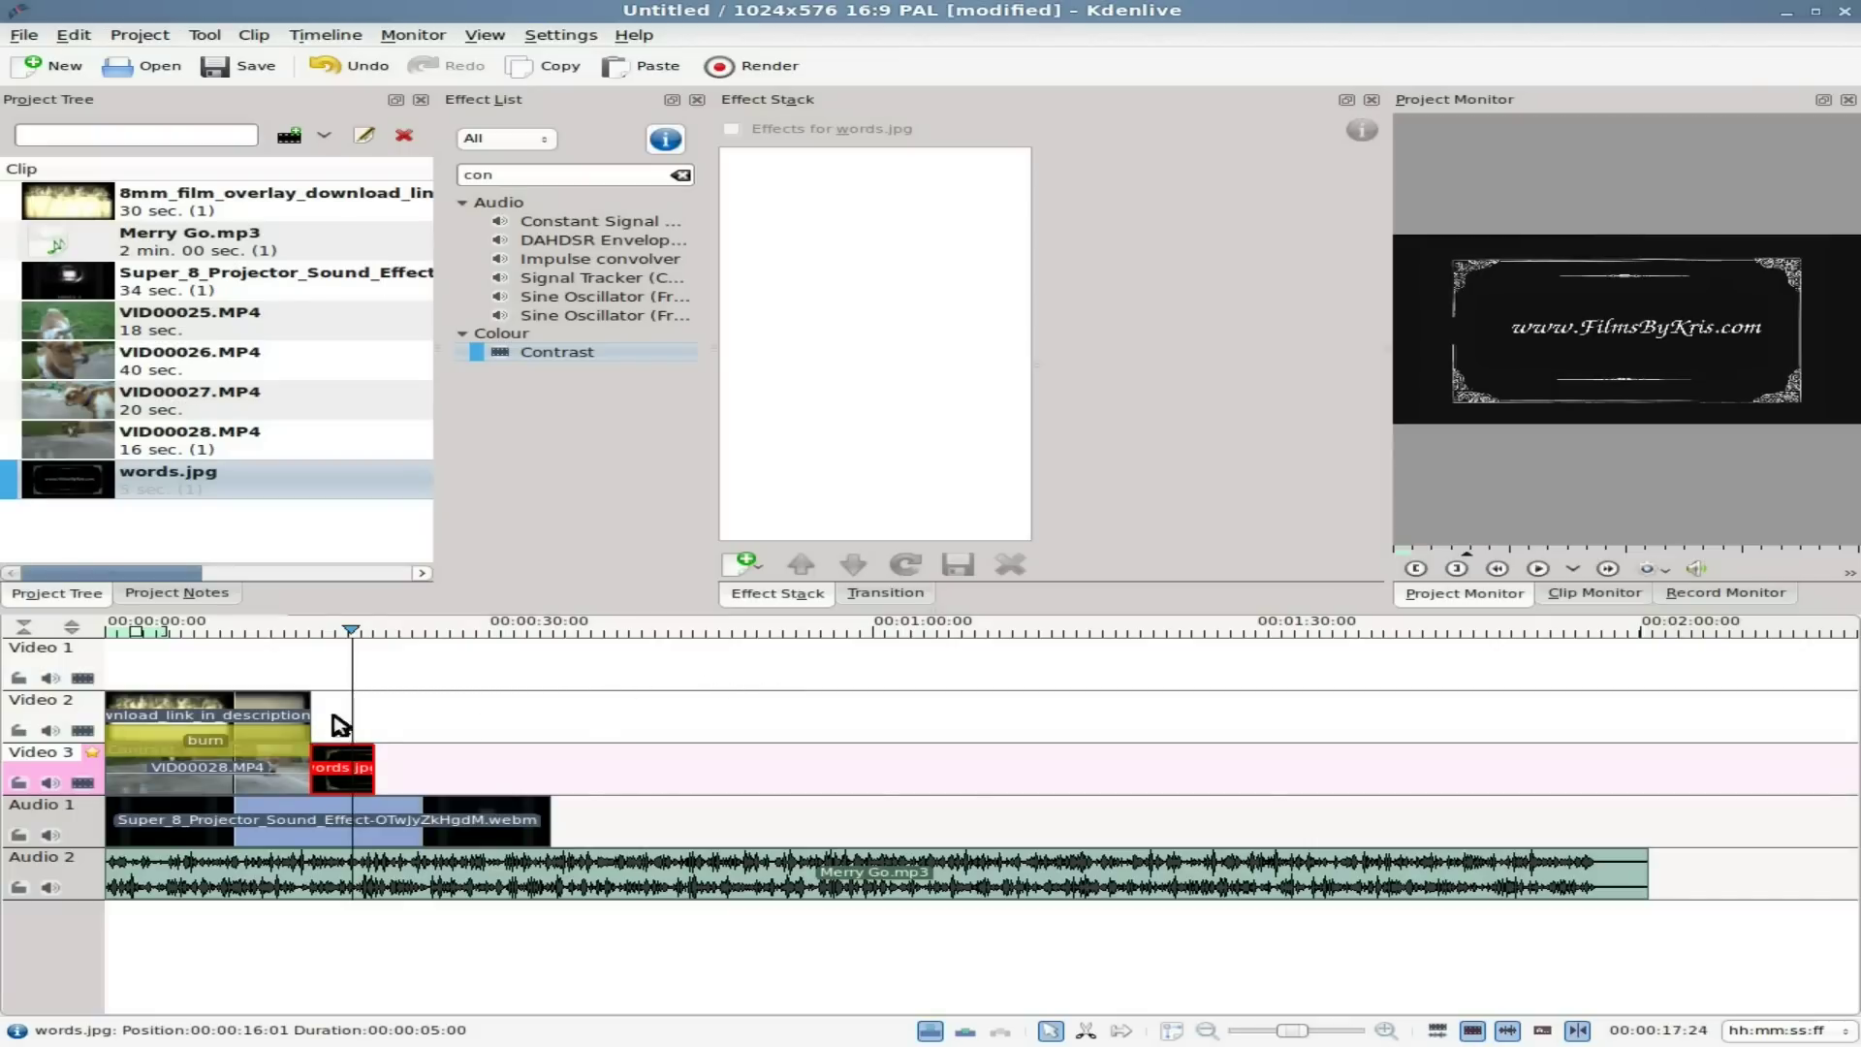
Step: Stretch the 8mm overlay on Video 2 over the title card, then move the playhead before it
left_click_drag(310, 703, 361, 701)
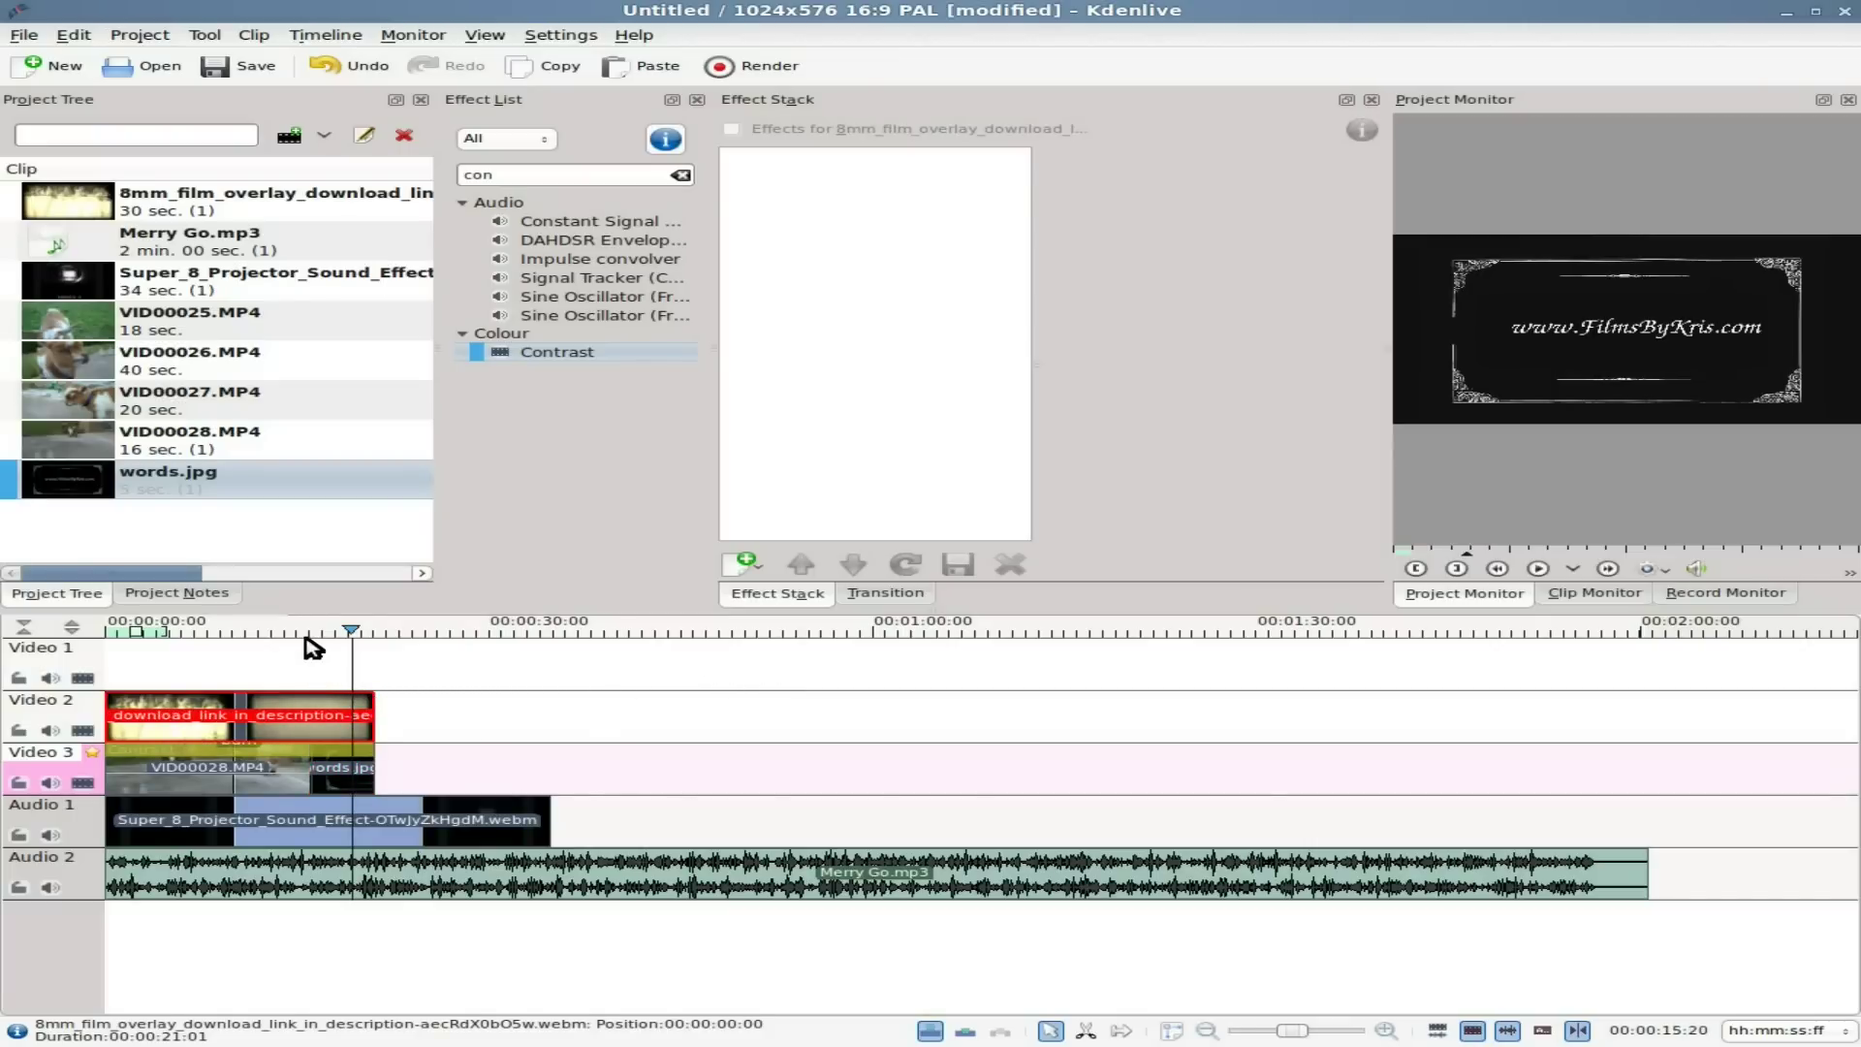
left_click(301, 625)
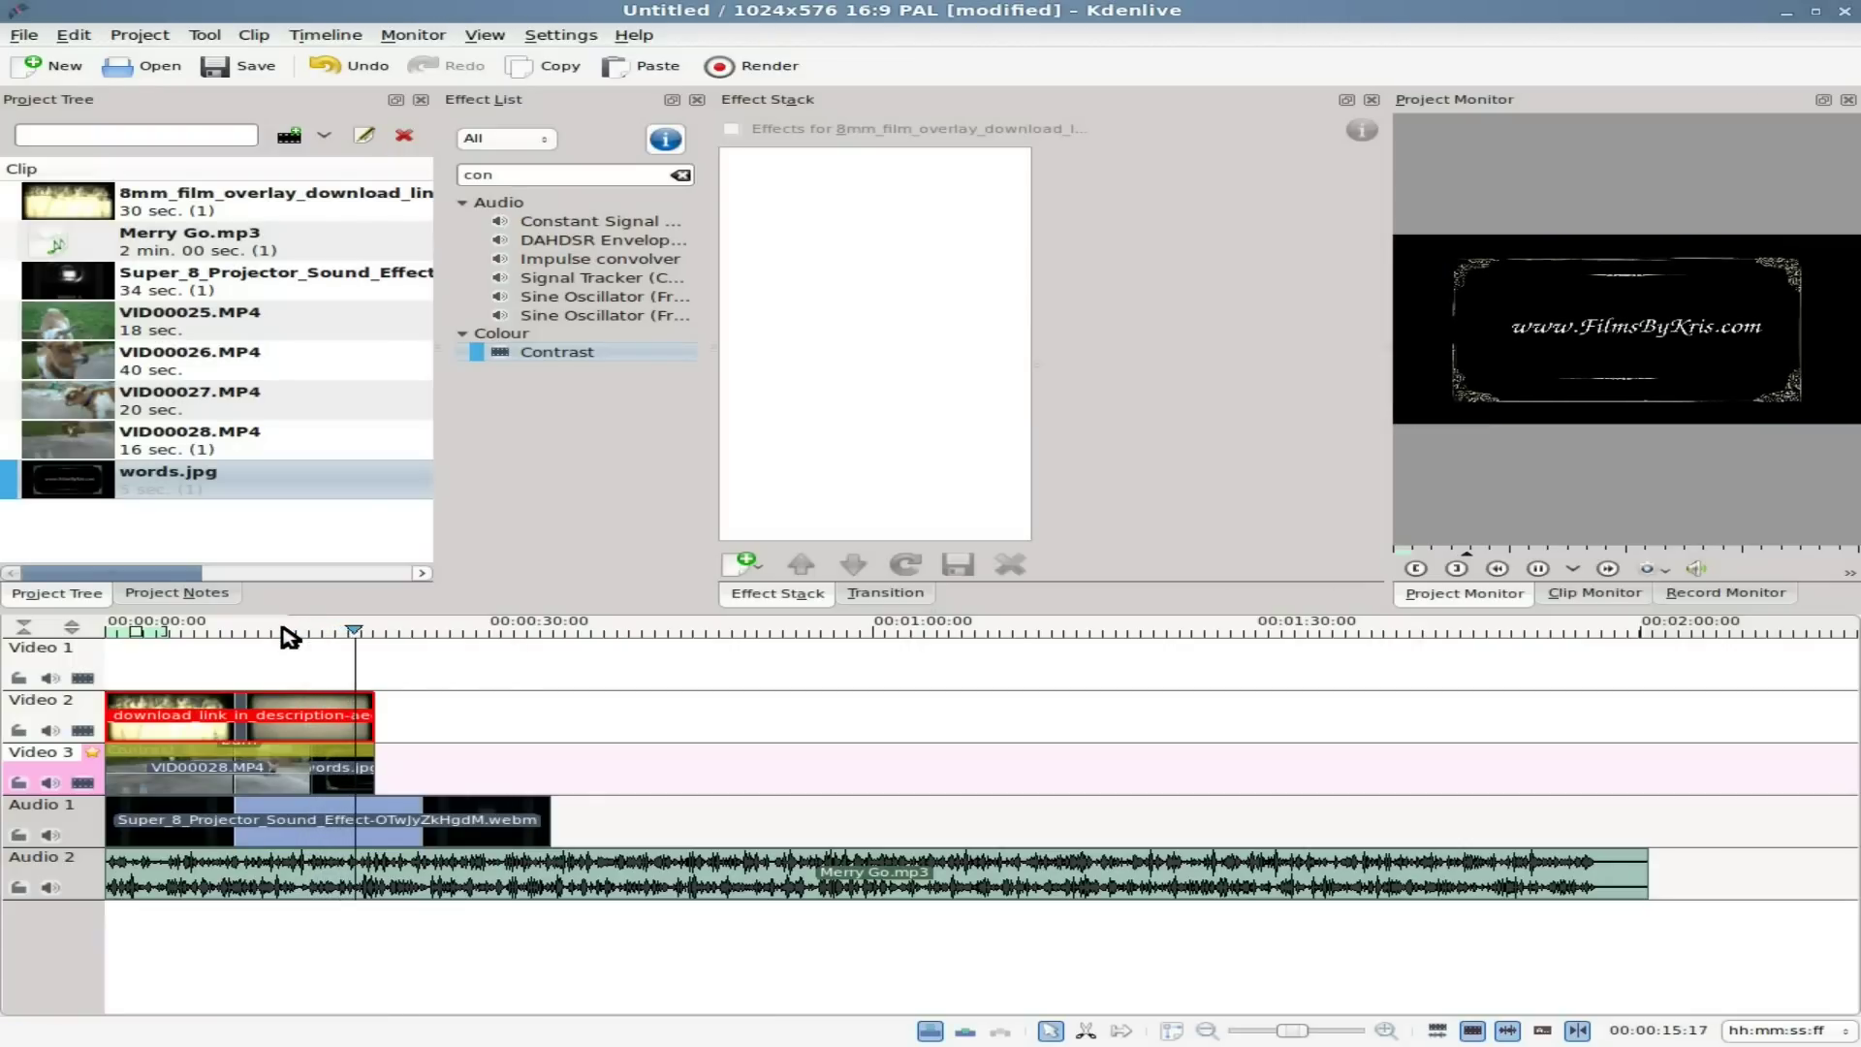
left_click(286, 632)
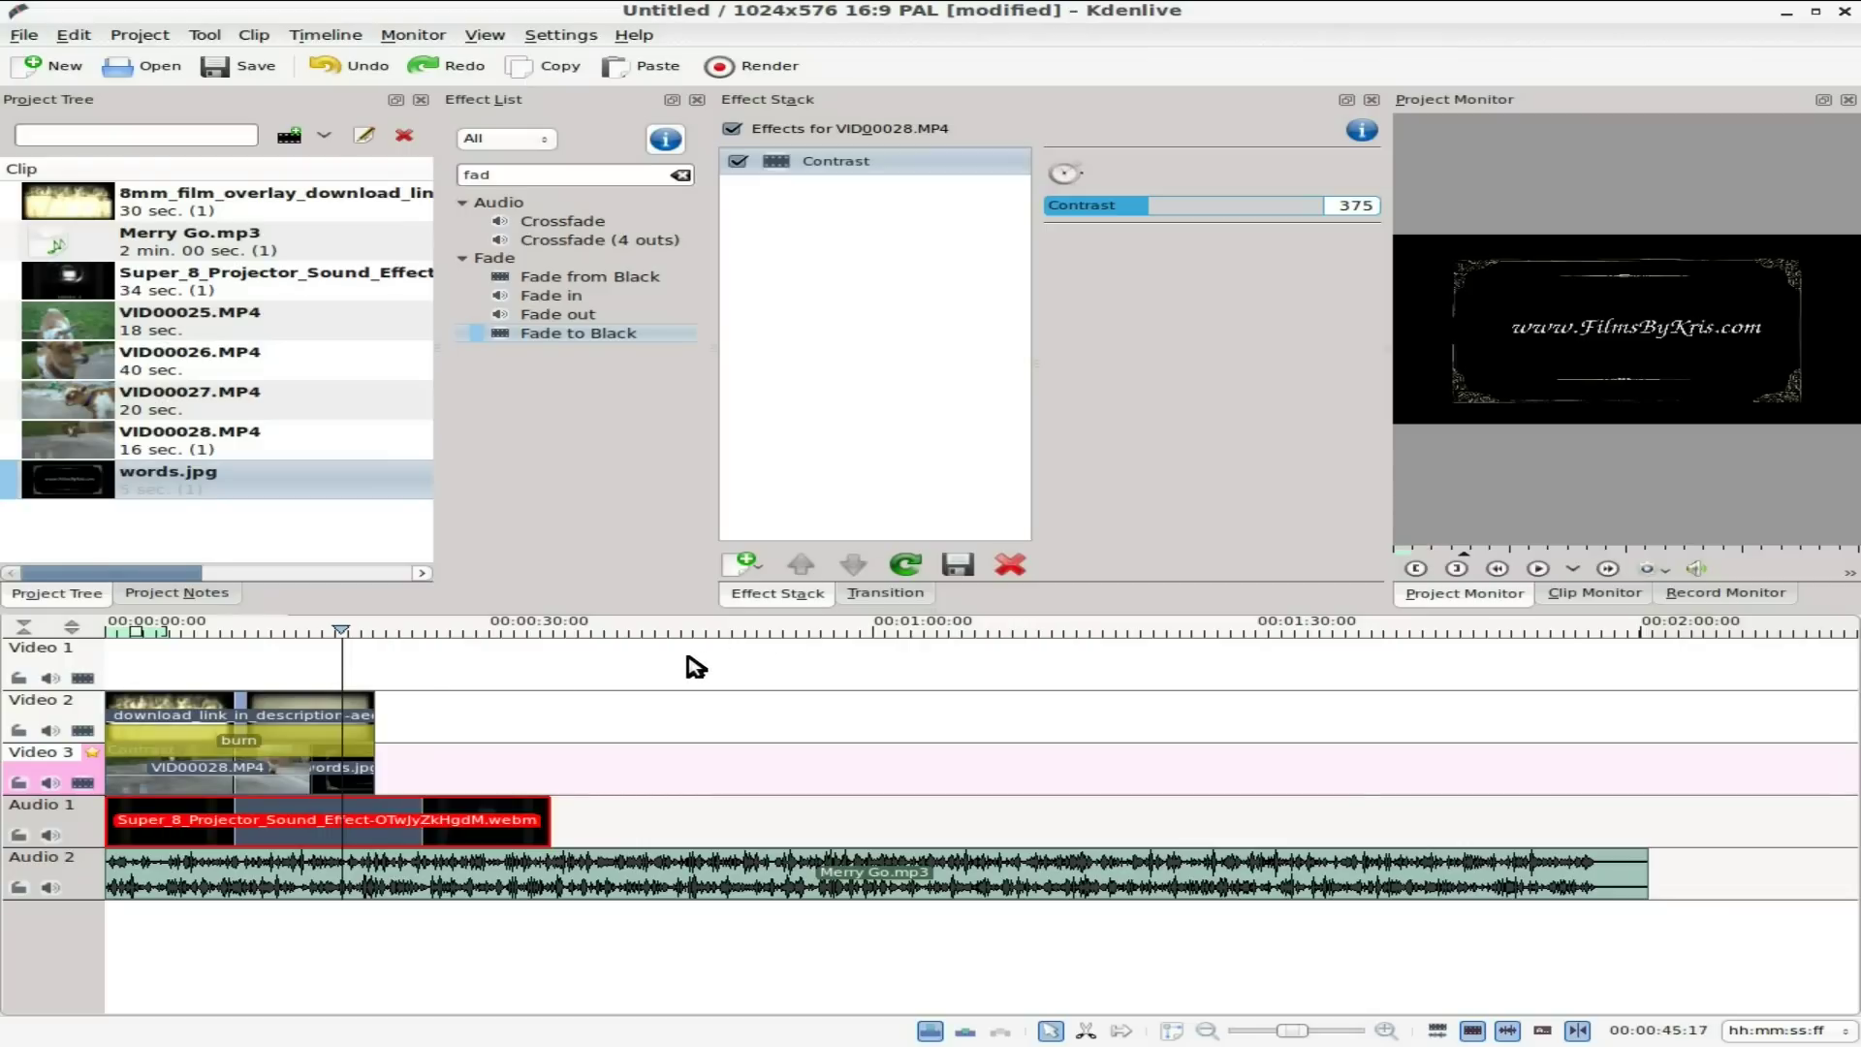
Step: Move the playhead back to 00:00:20:20 and search the Effect List for saturation effects
left_click_drag(341, 632, 238, 636)
scroll(1648, 412, "down", 5)
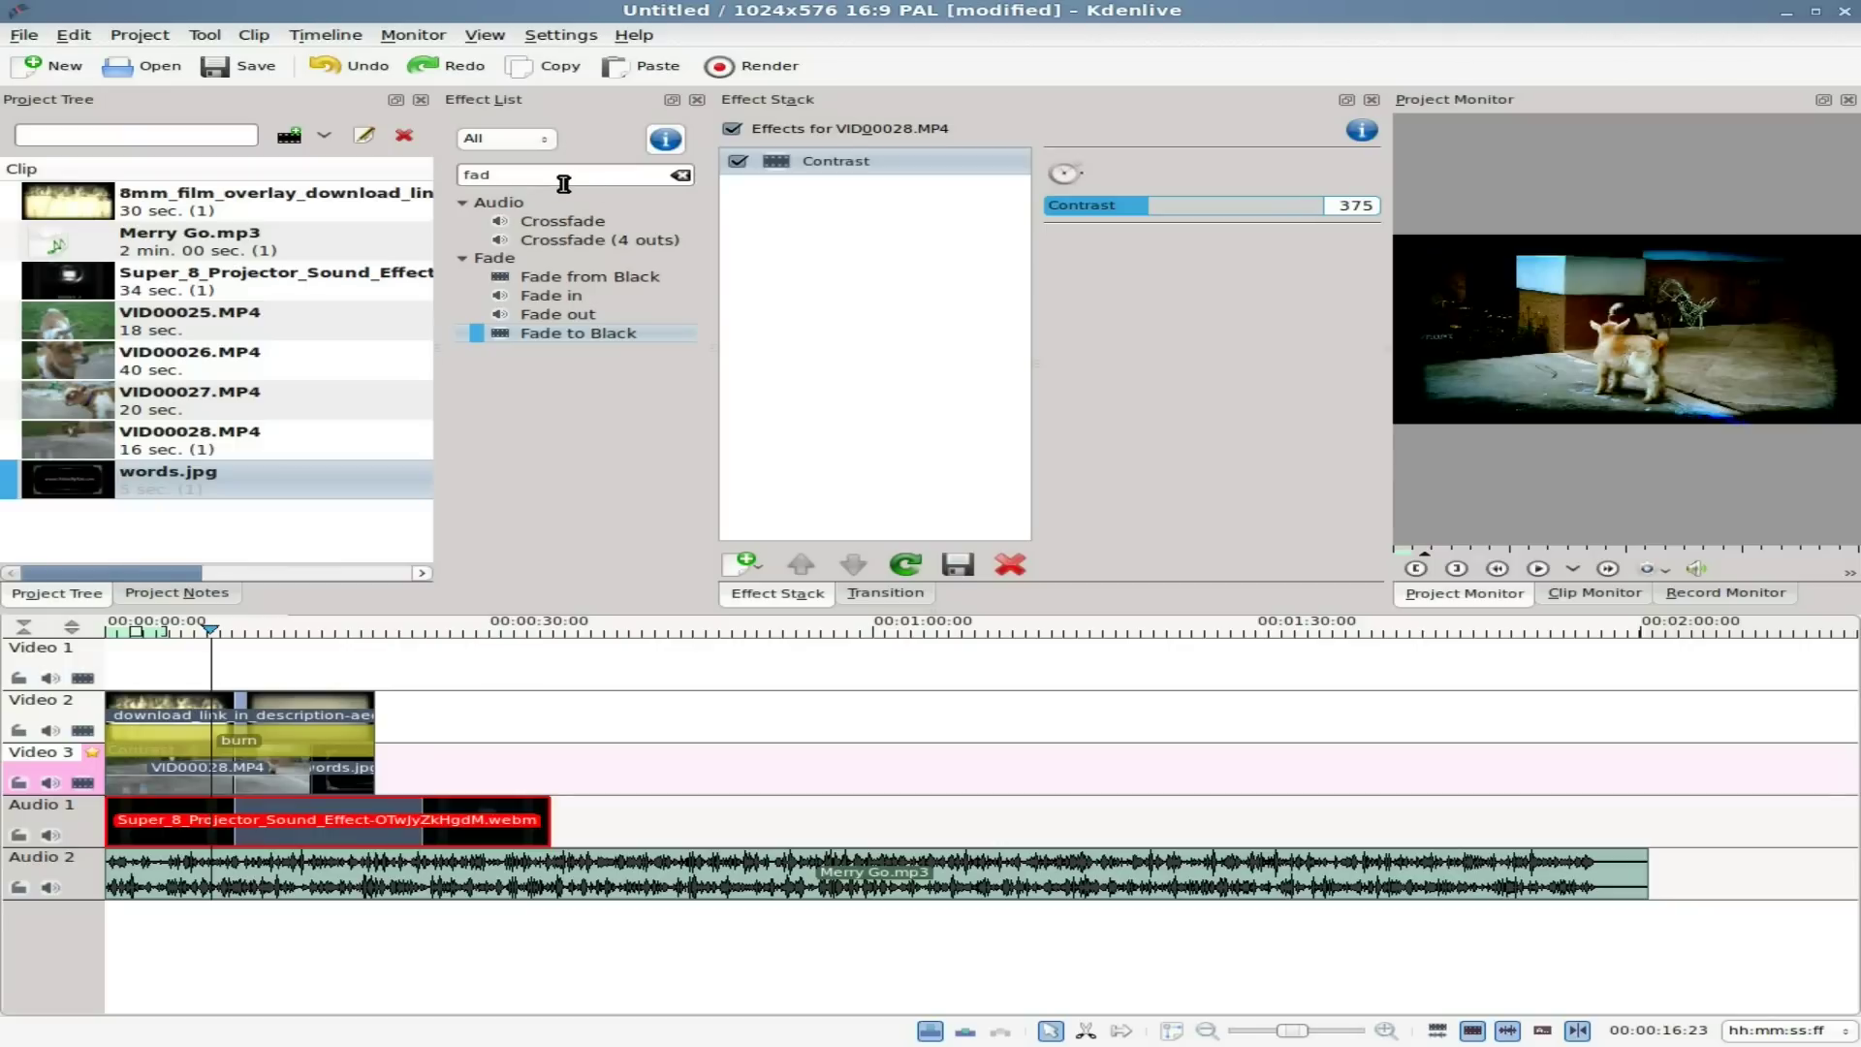
double_click(533, 175)
type("bla")
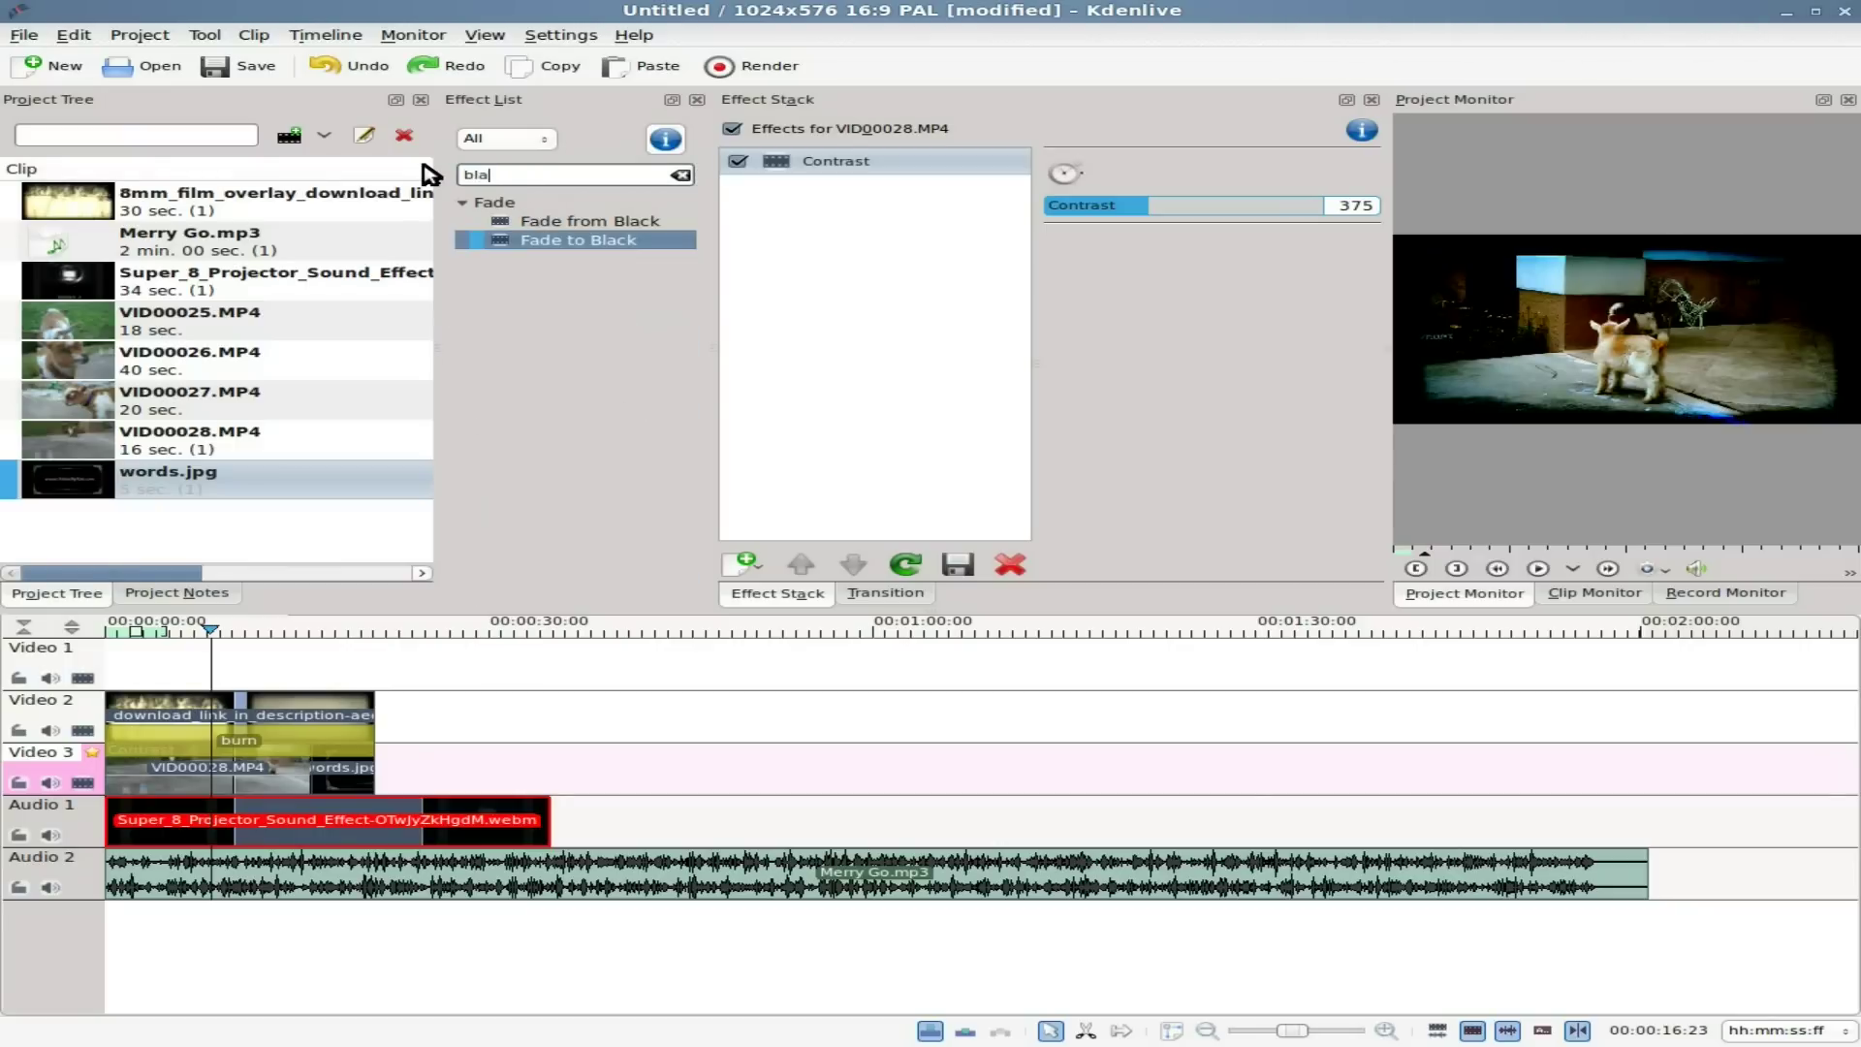
key("BackSpace")
key("BackSpace")
key("BackSpace")
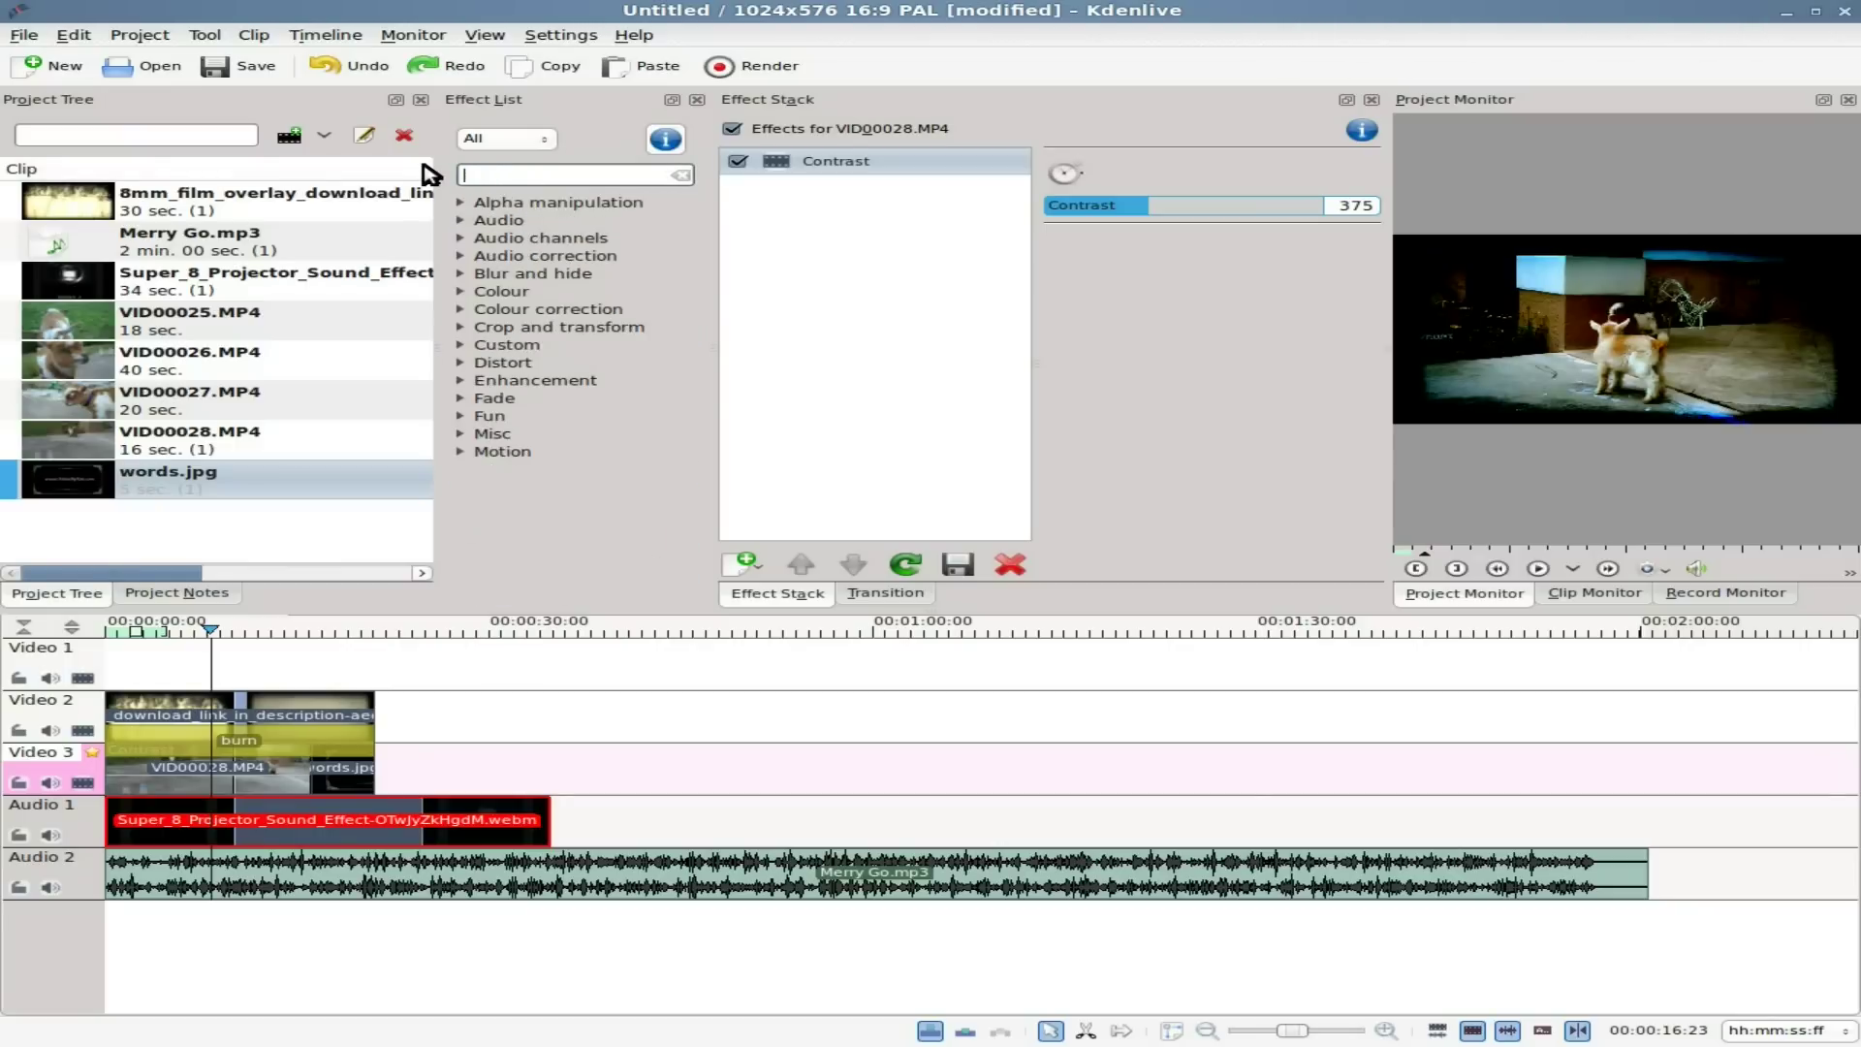
type("sta")
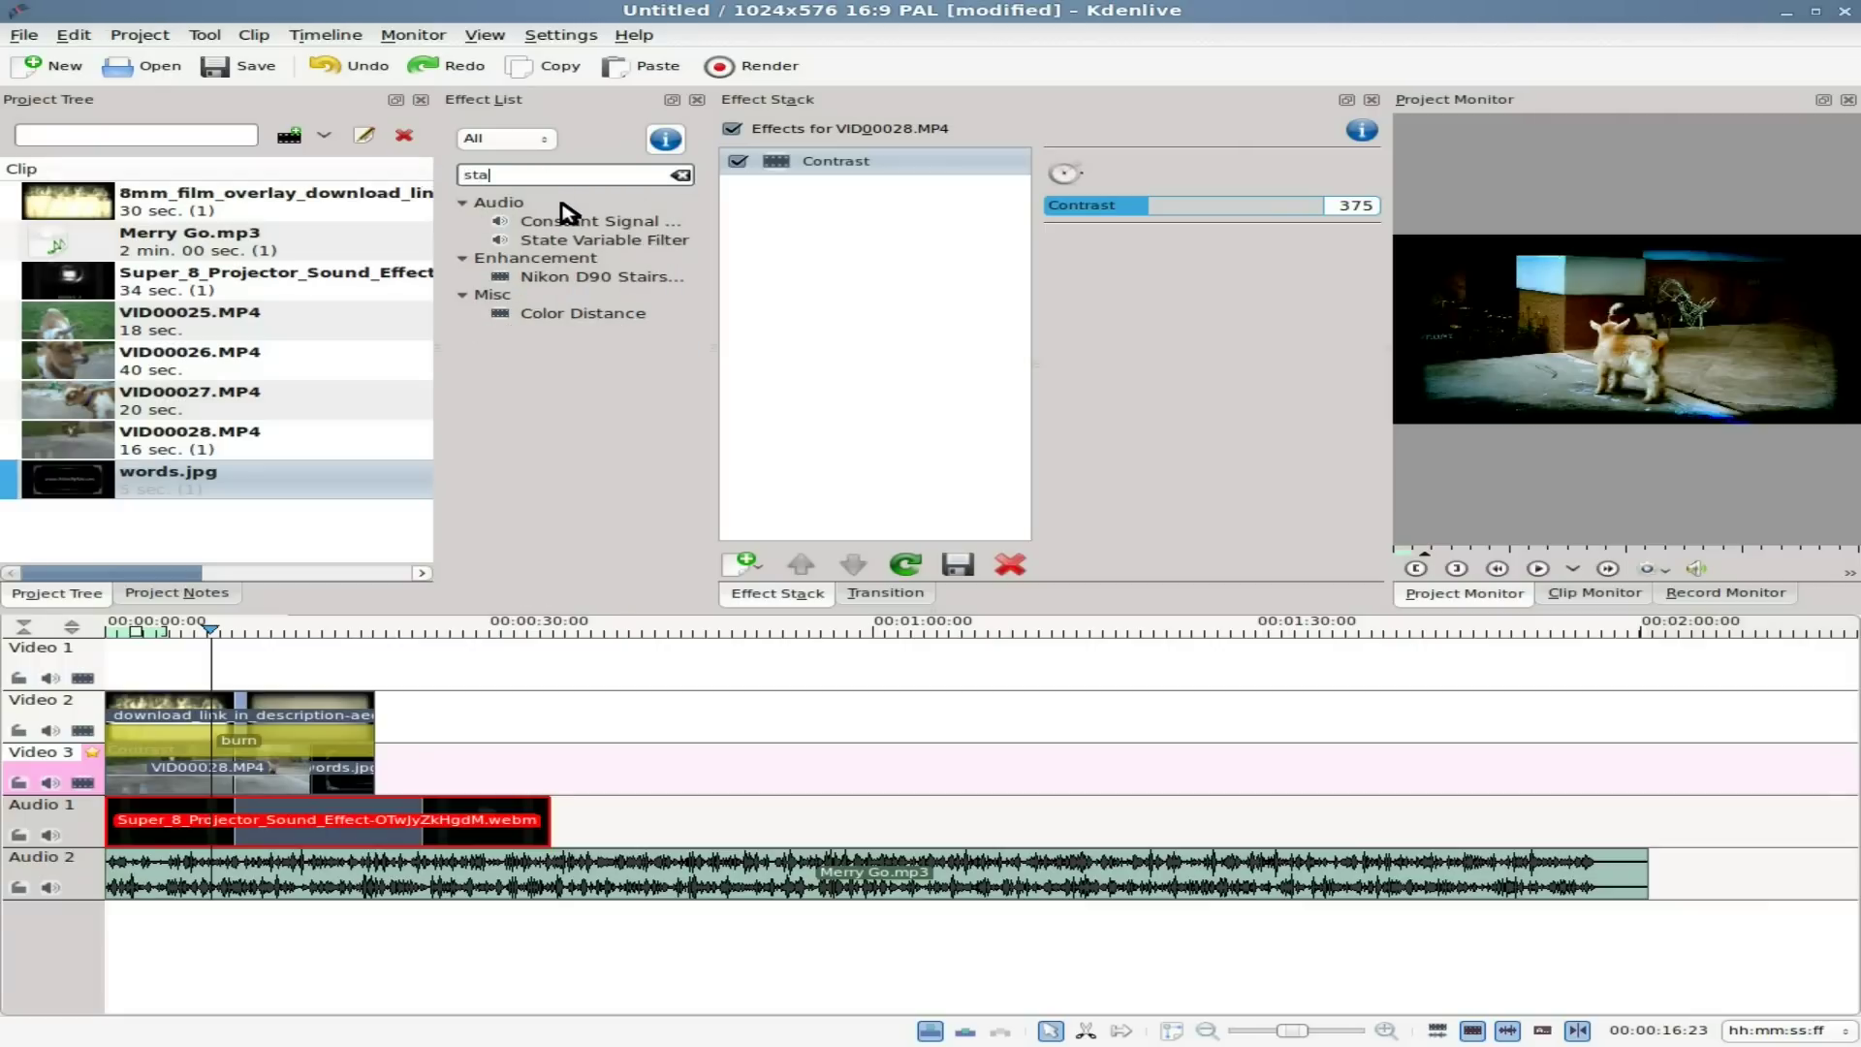
key("BackSpace")
key("BackSpace")
Step: Add a Saturation effect to VID00028.MP4 and lower its saturation to 1
type("at")
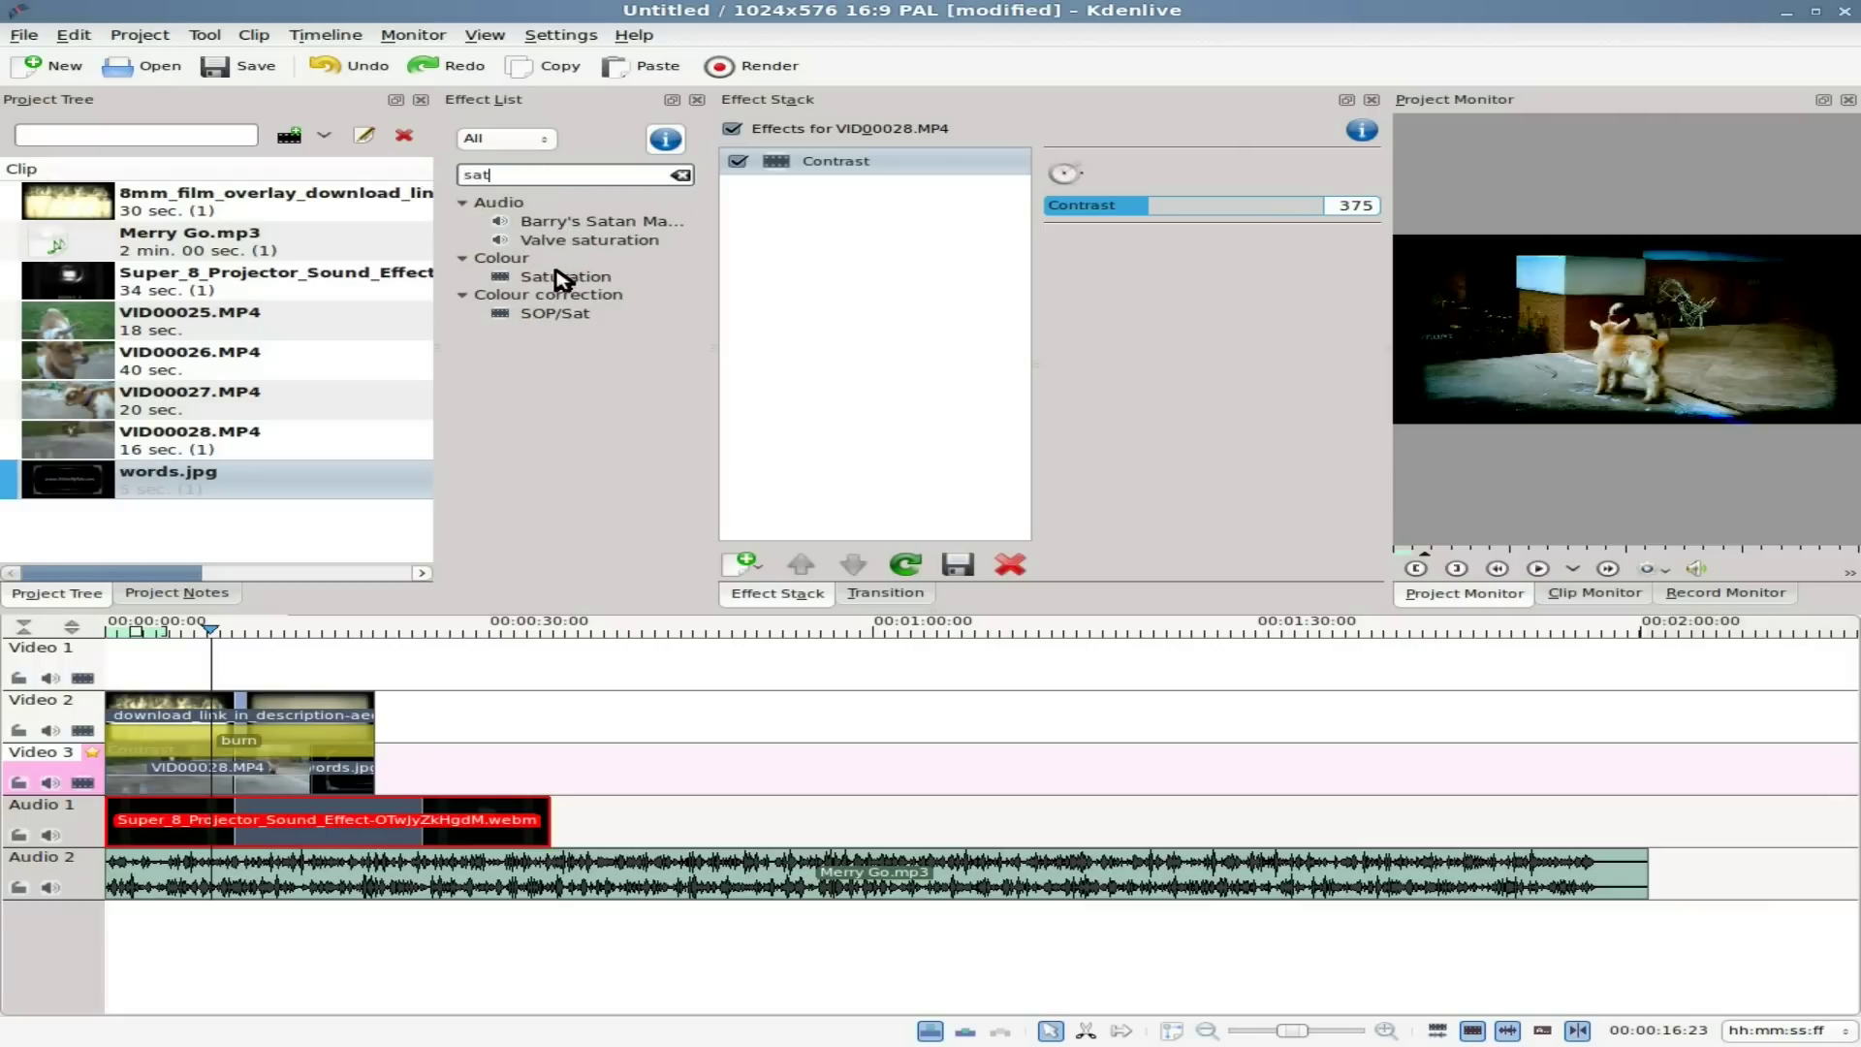
left_click_drag(565, 278, 175, 768)
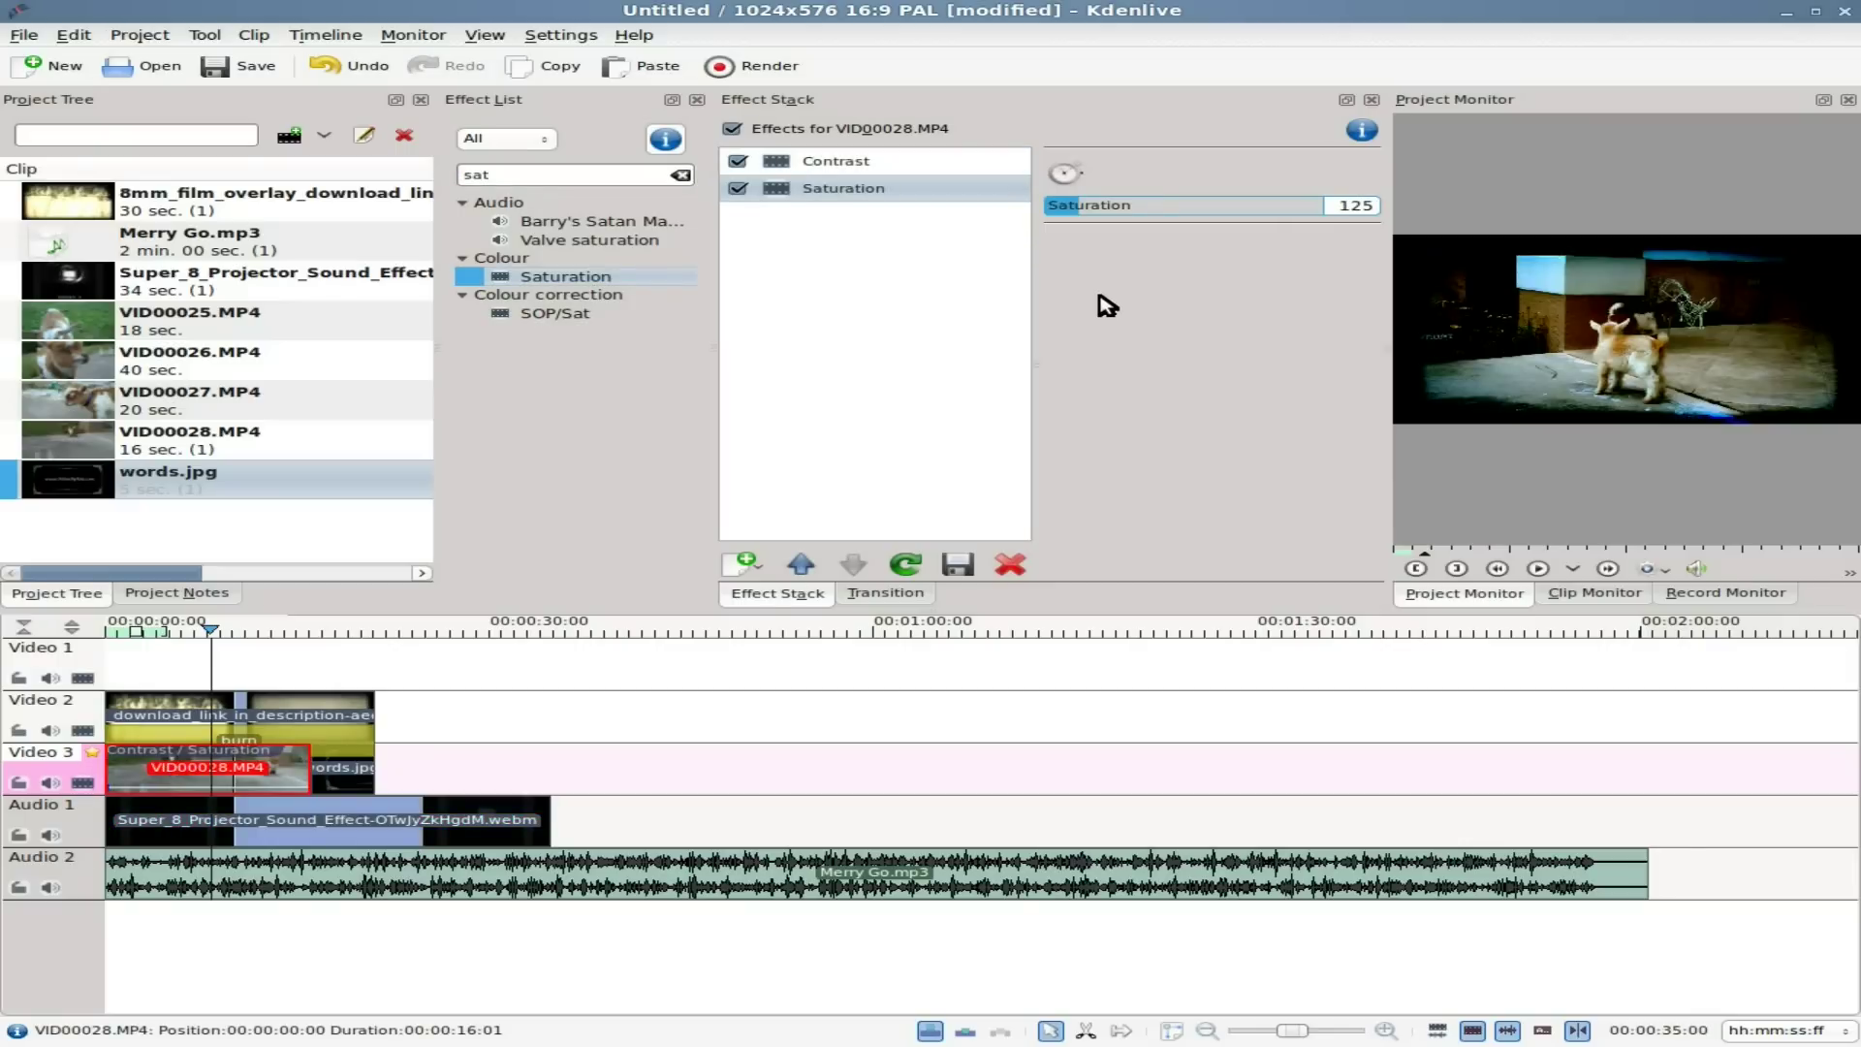
left_click_drag(1072, 205, 873, 217)
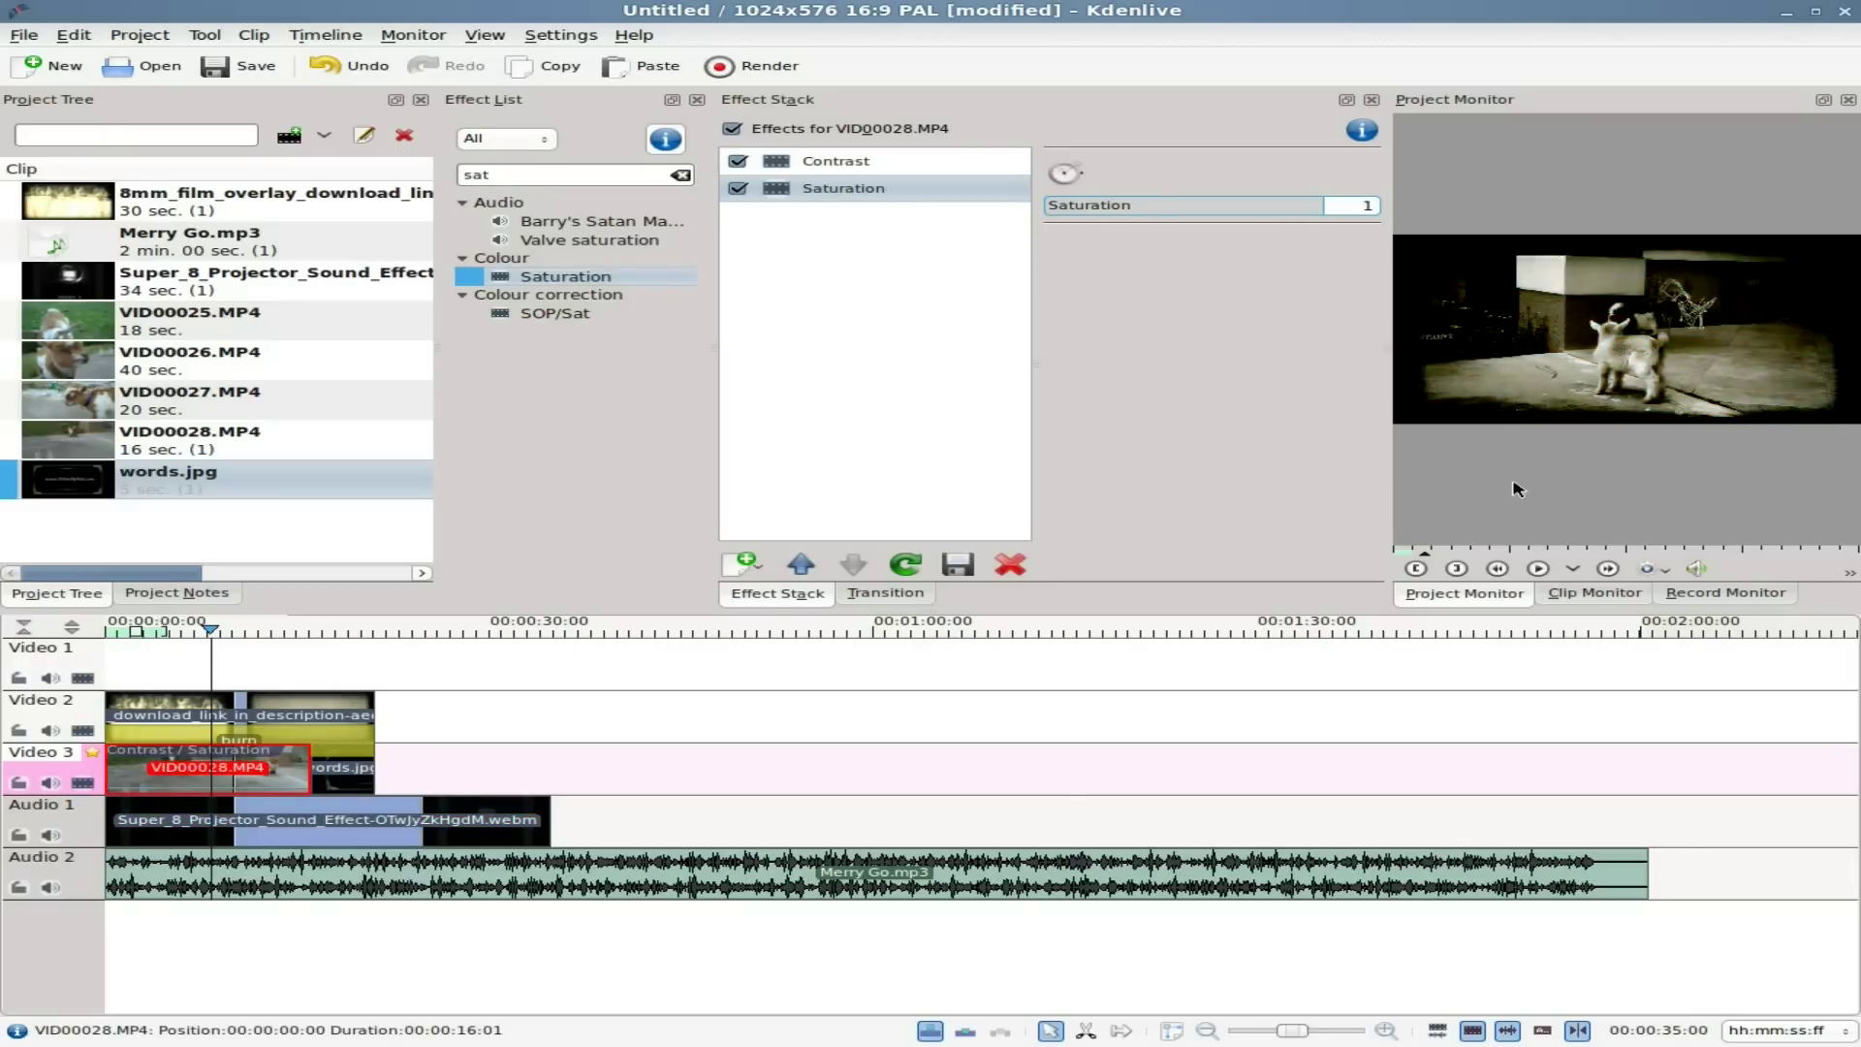
Step: Play the desaturated goat clip from near the timeline start to preview it
left_click(182, 631)
key("space")
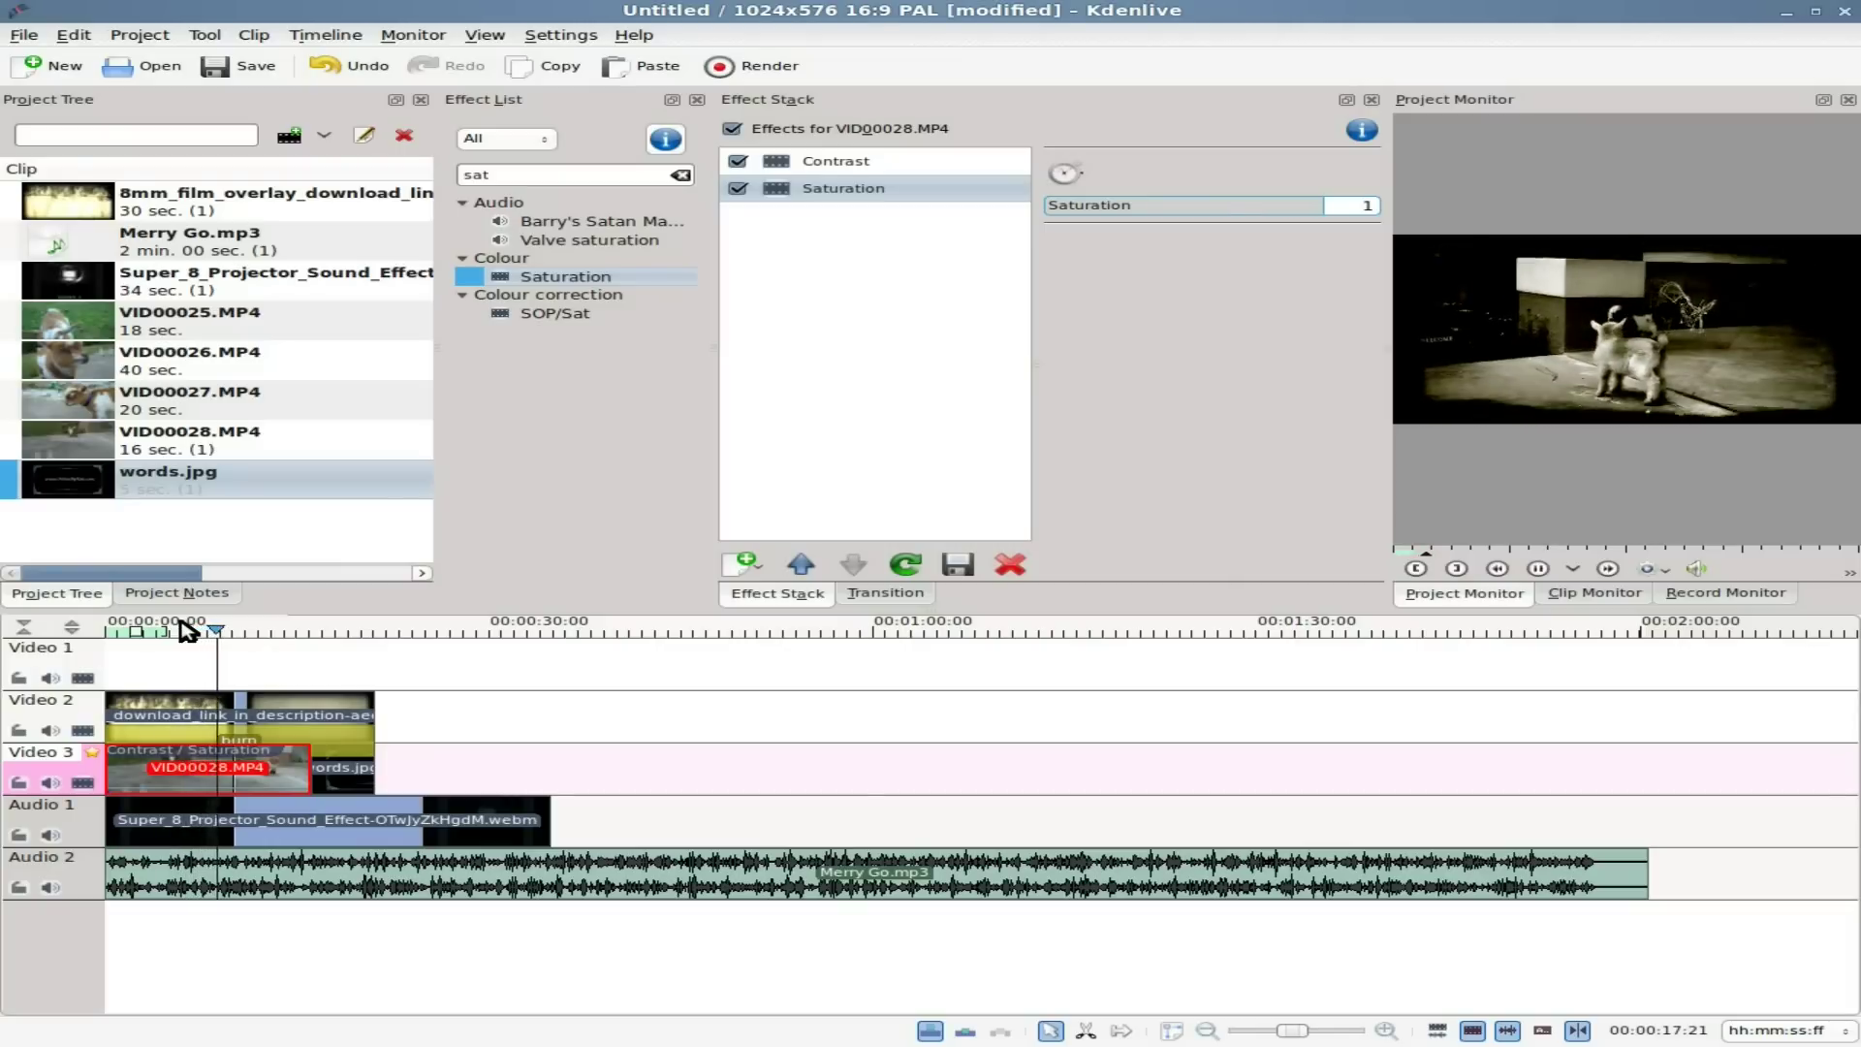
key("space")
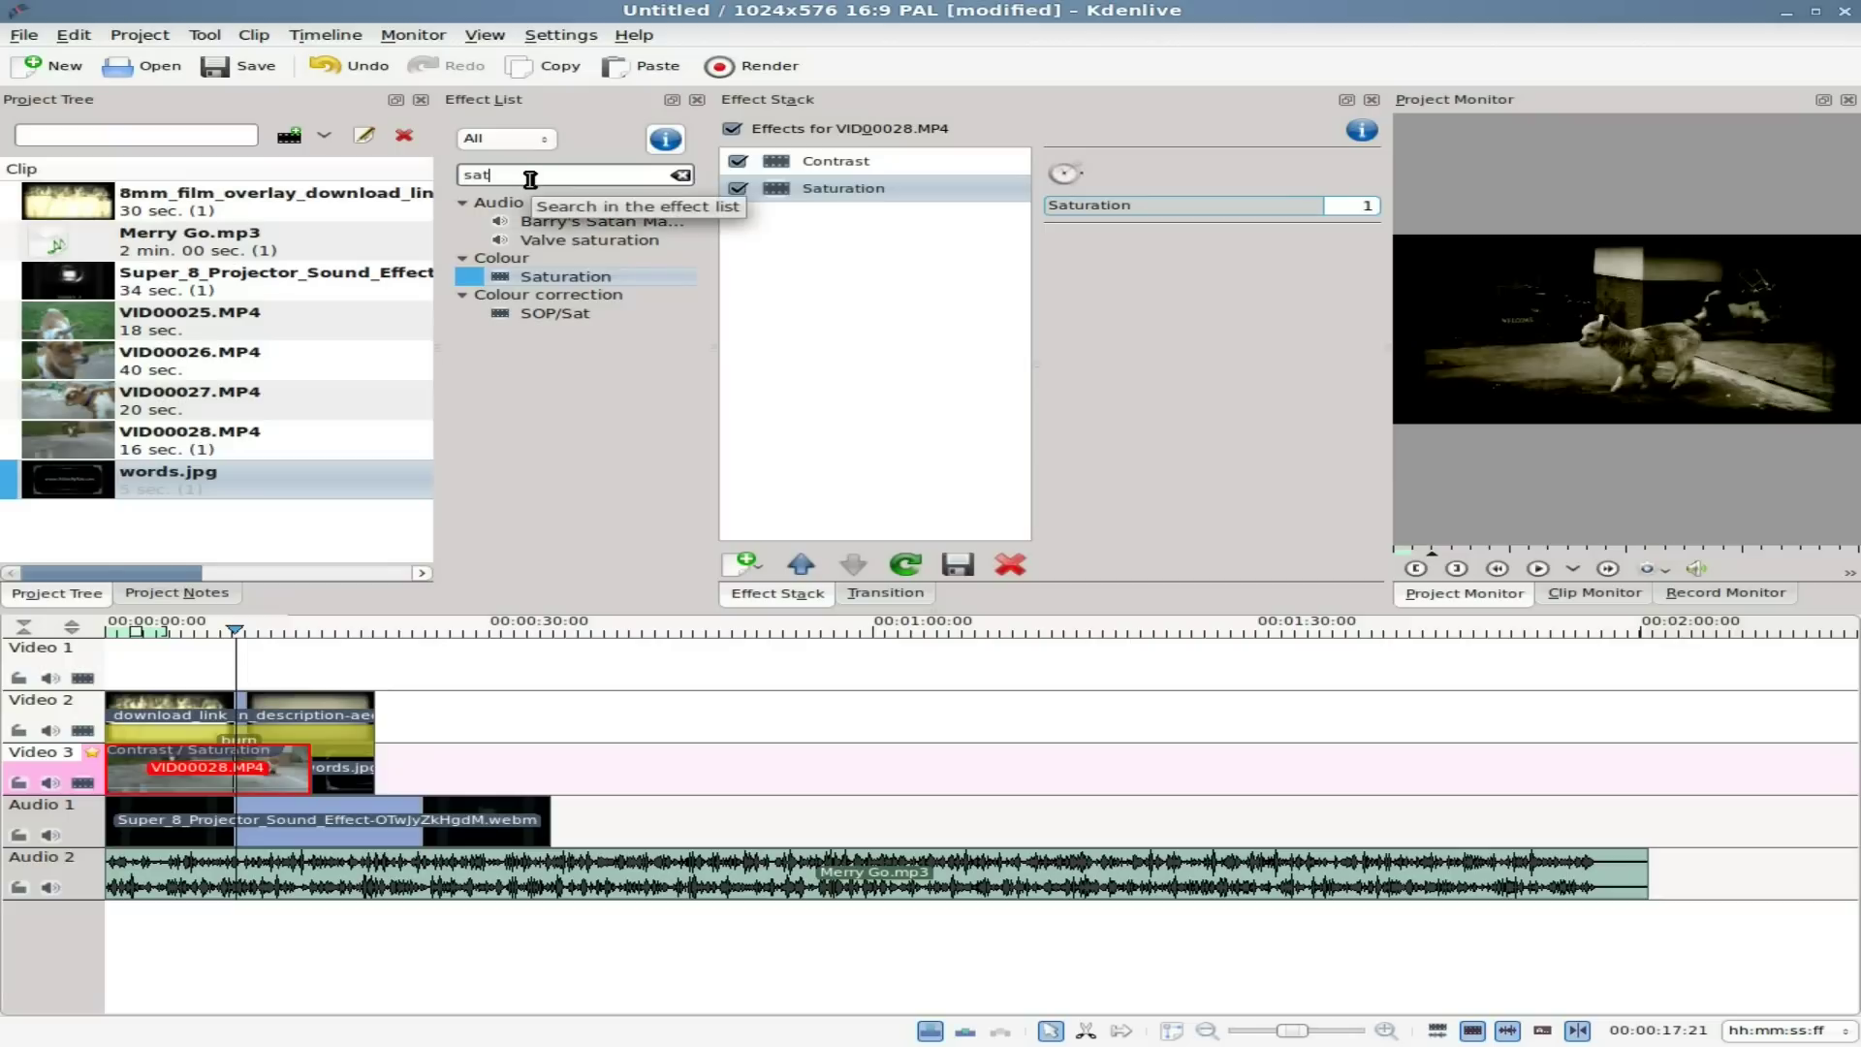
key("Tab")
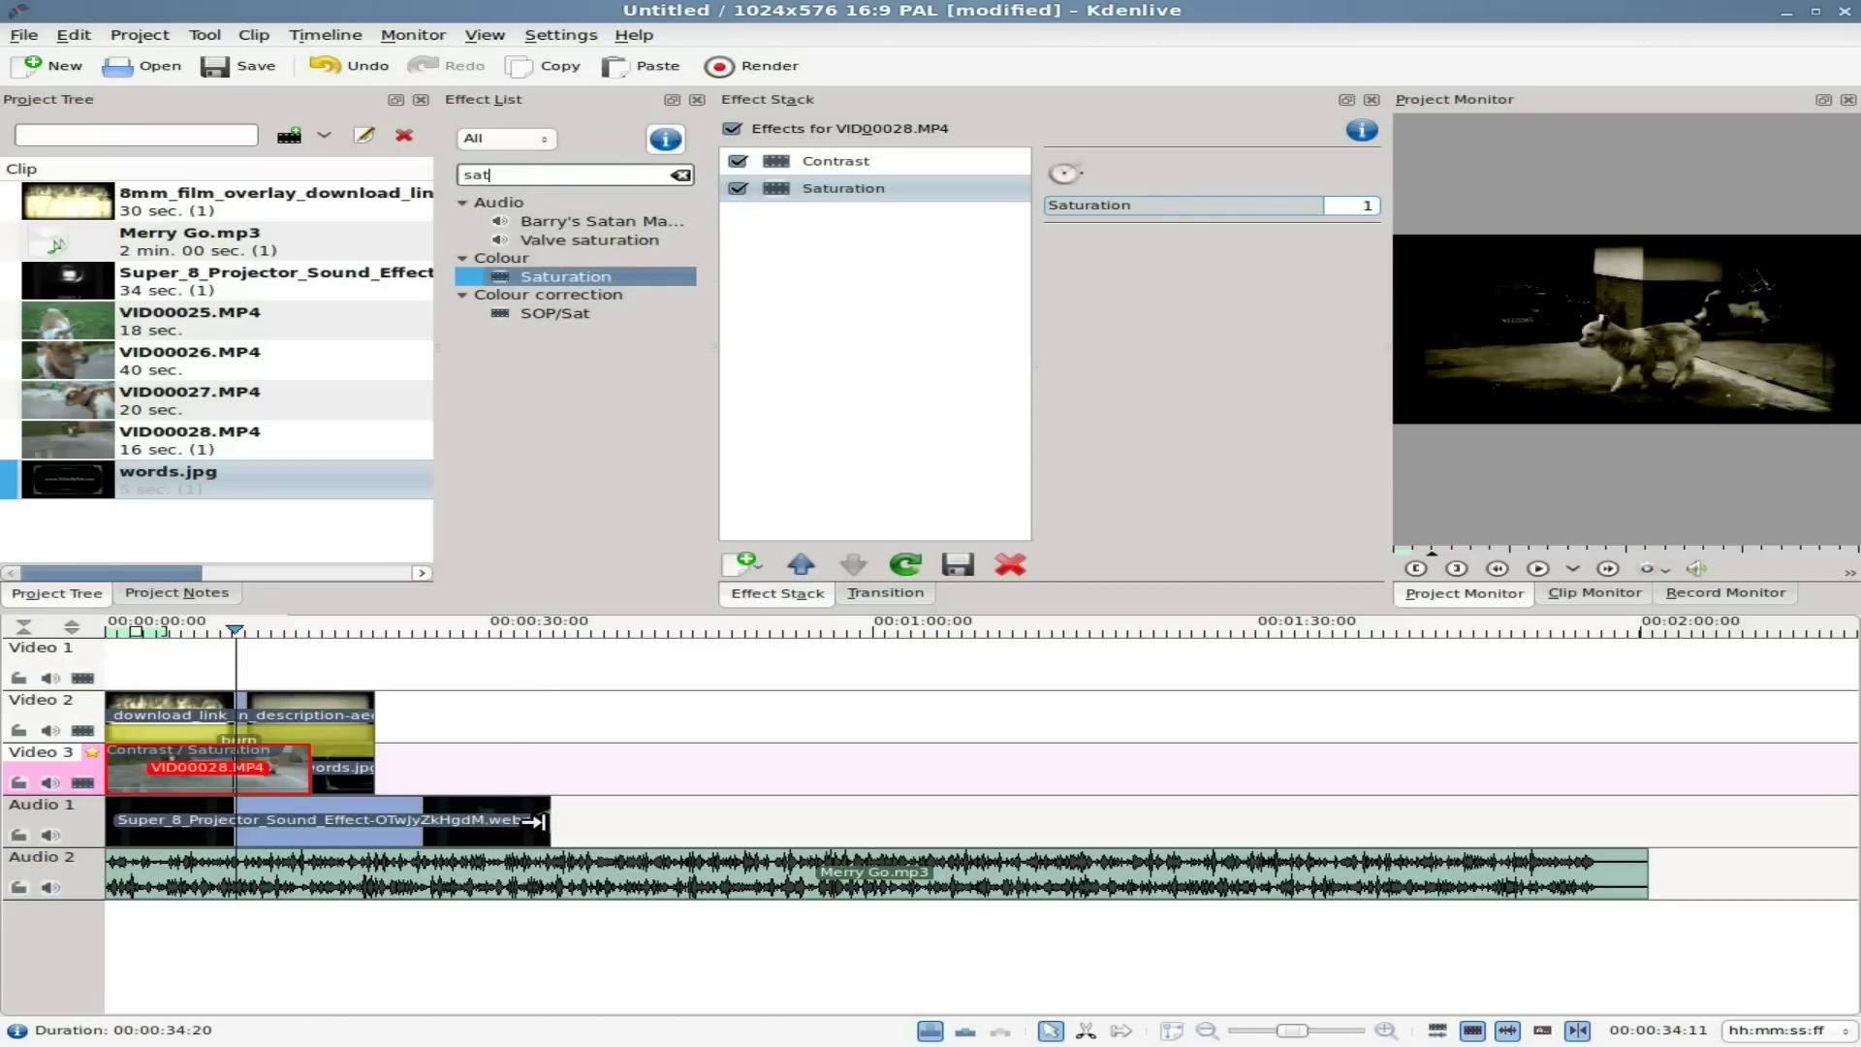
Step: Keep the projector sound full length and extend words.jpg and the 8mm overlay to one end point
left_click(500, 630)
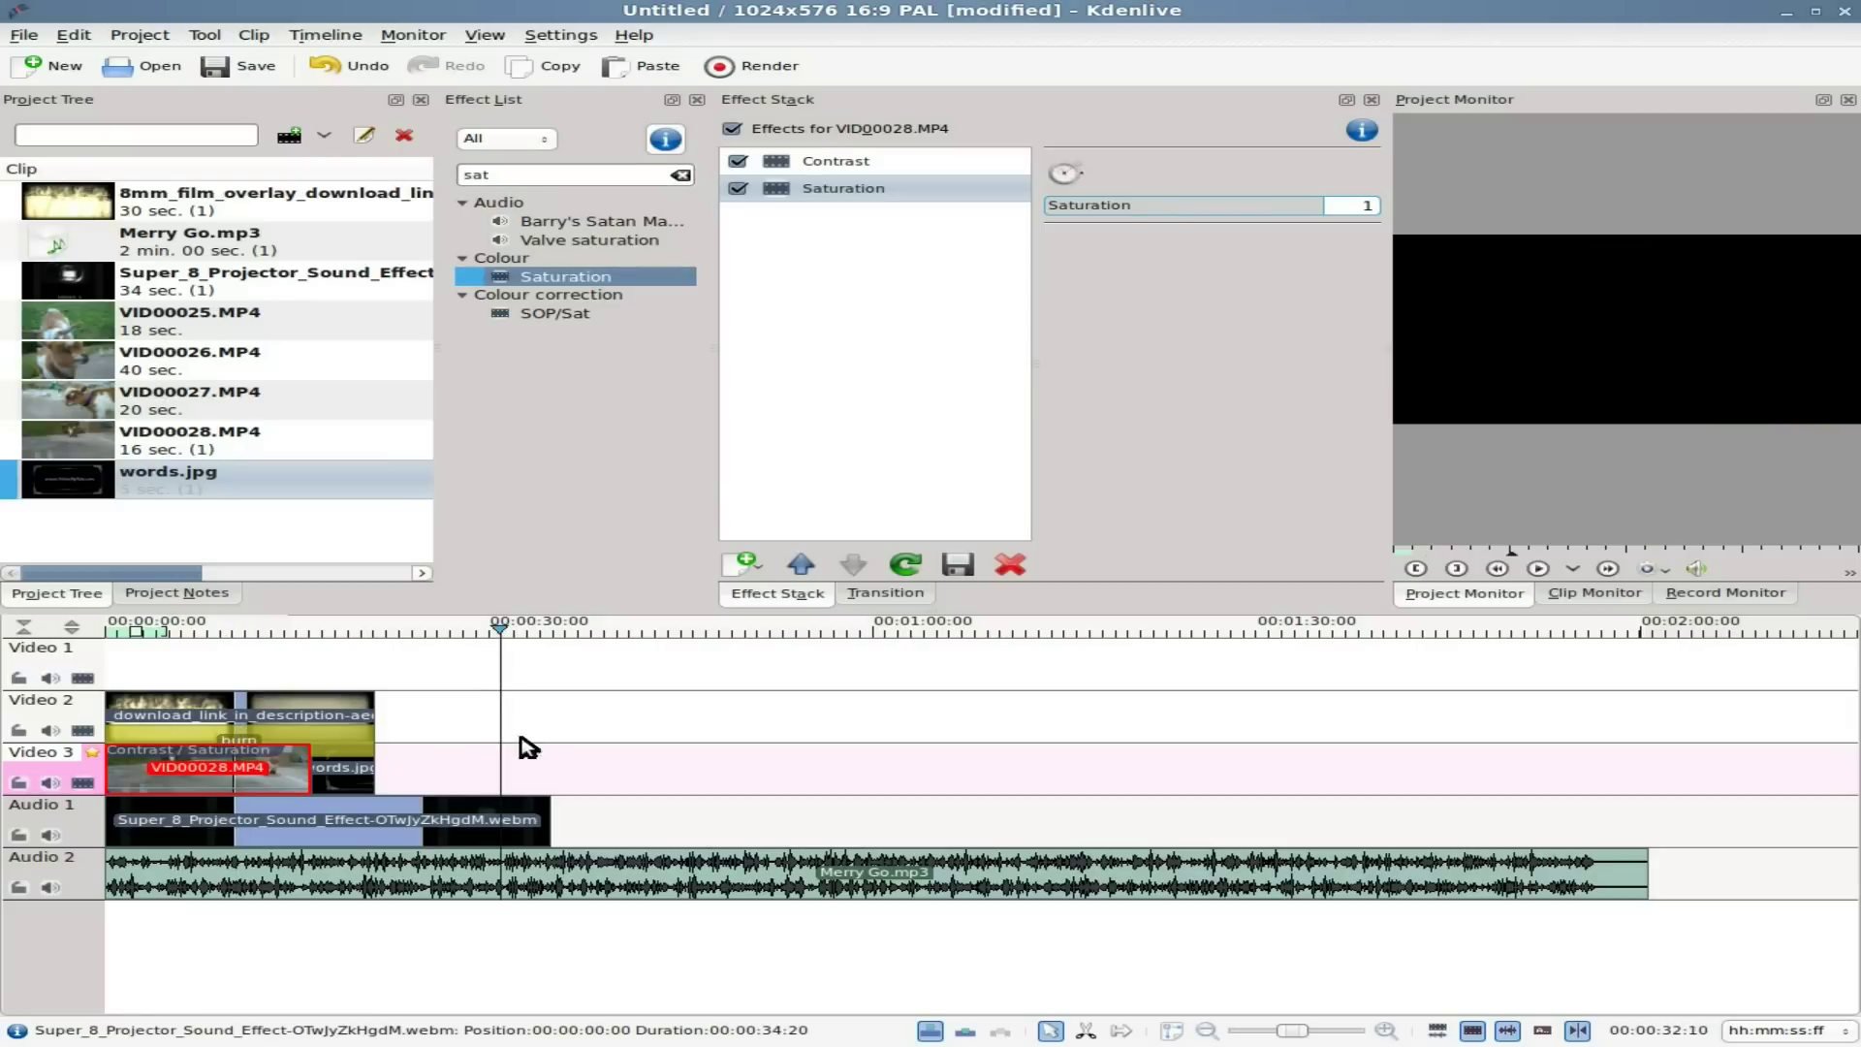
key("space")
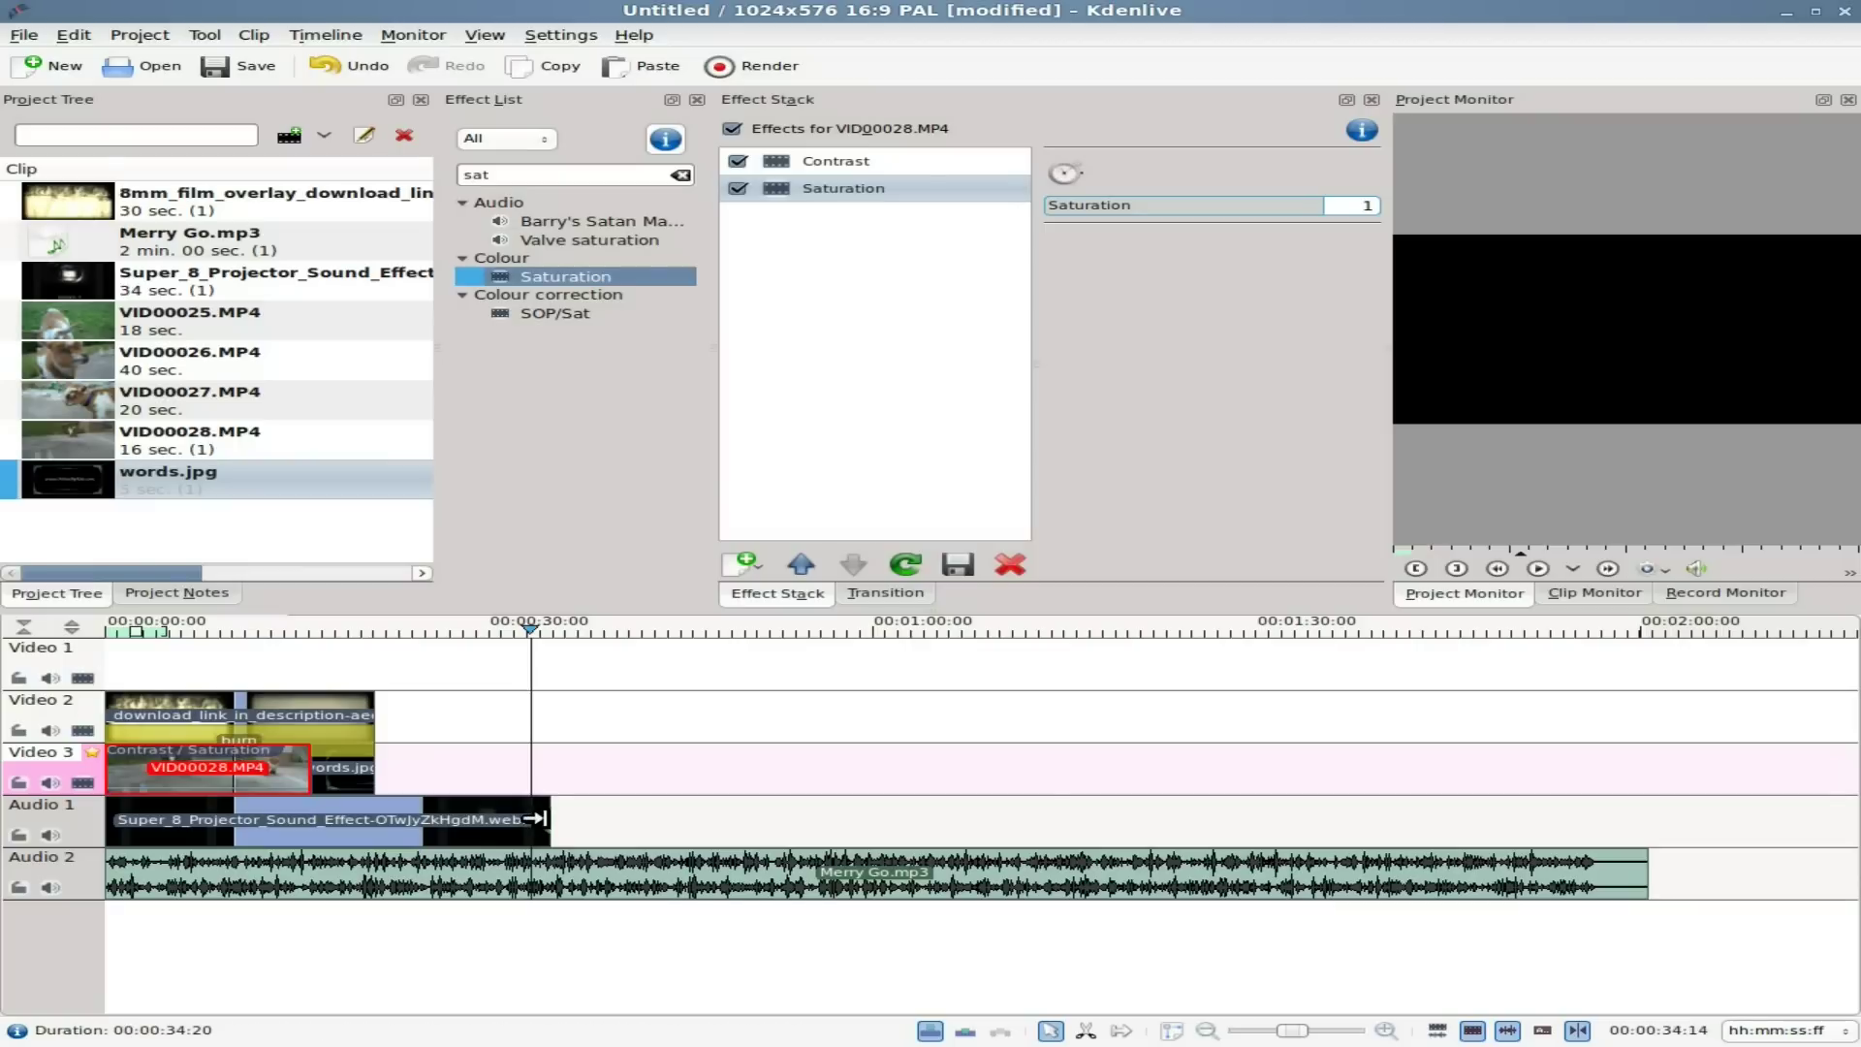
left_click_drag(532, 817, 489, 819)
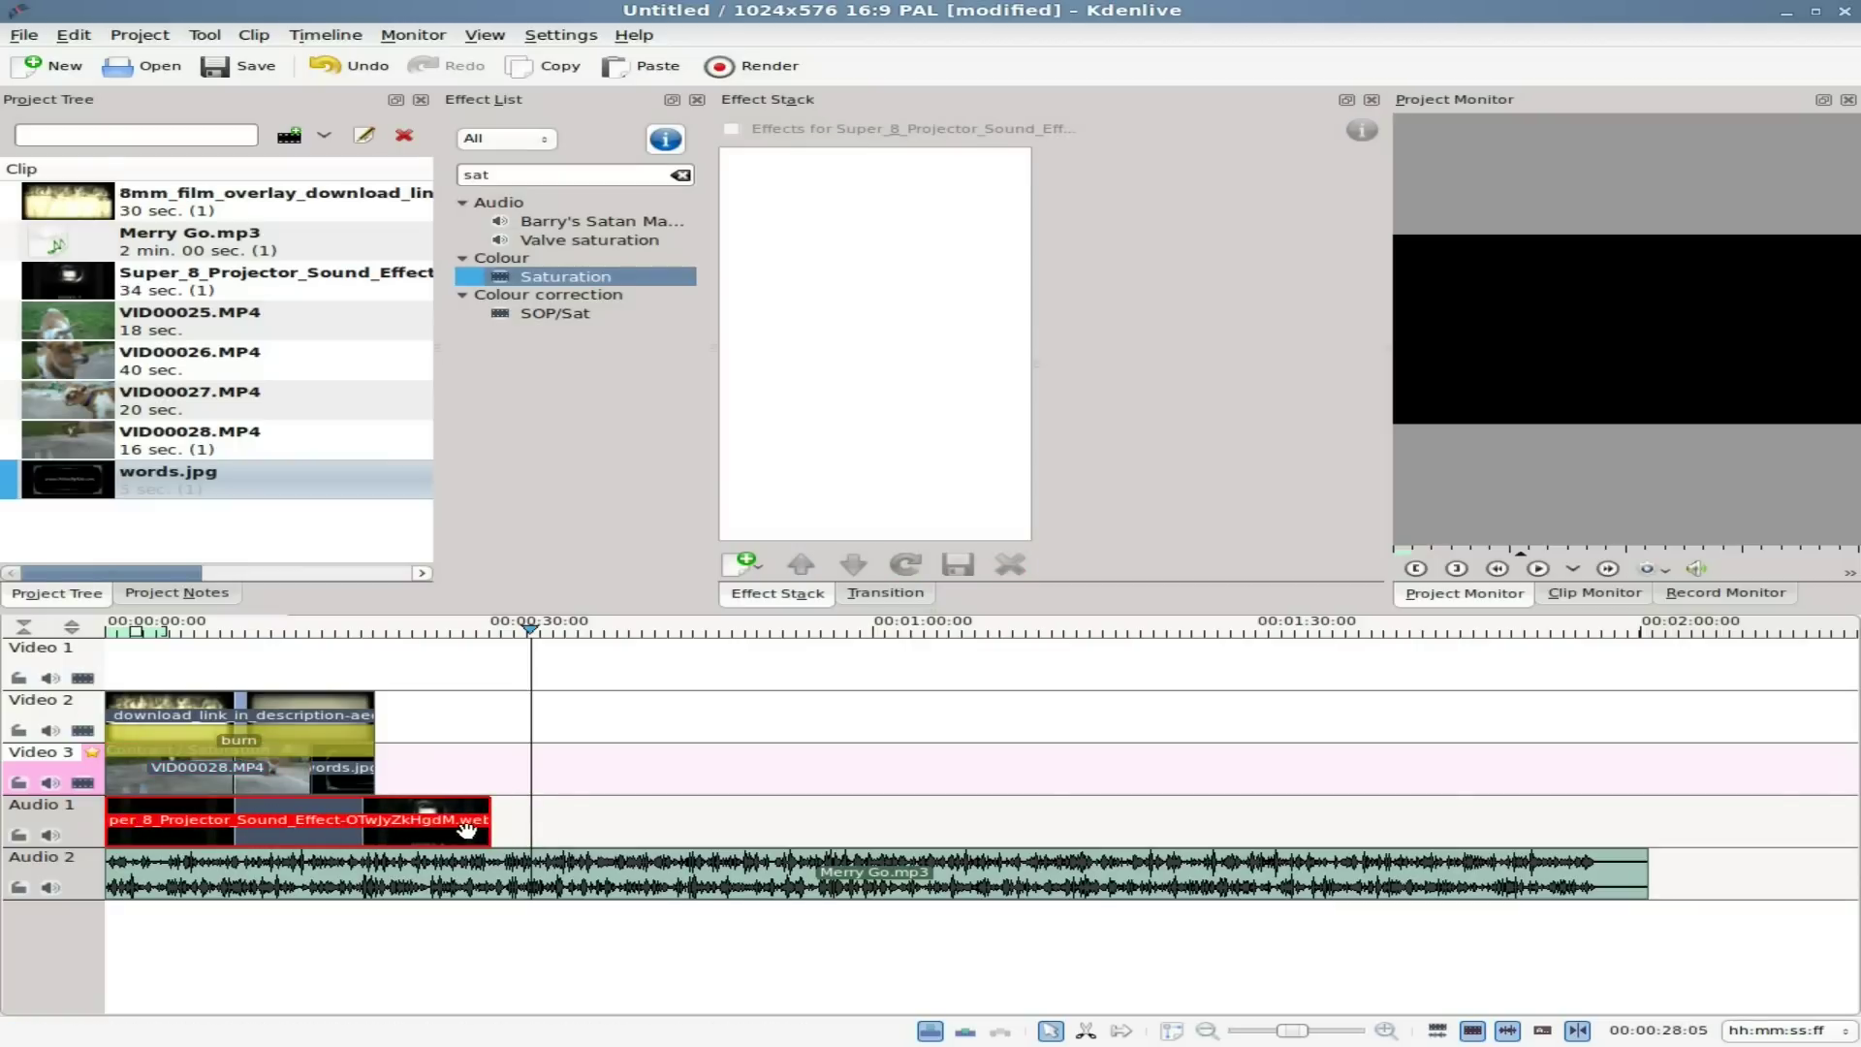
left_click_drag(478, 821, 586, 814)
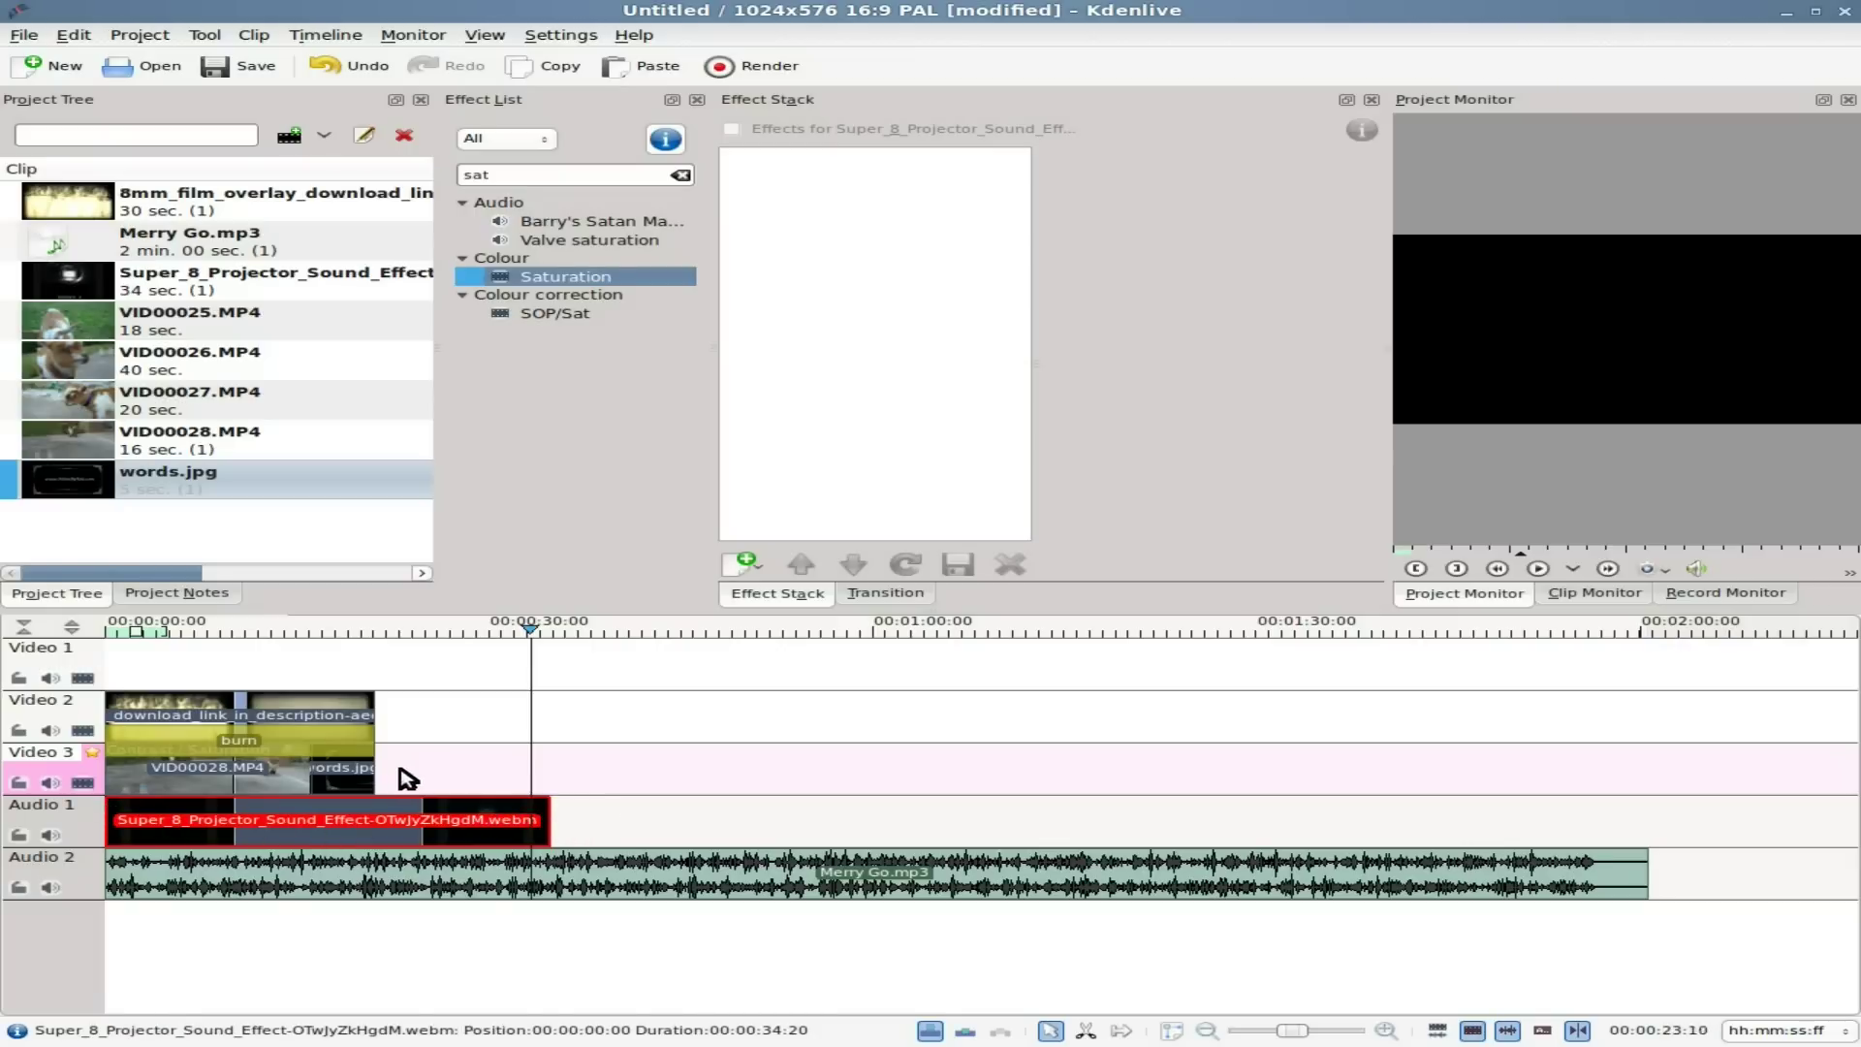
left_click_drag(374, 773, 392, 772)
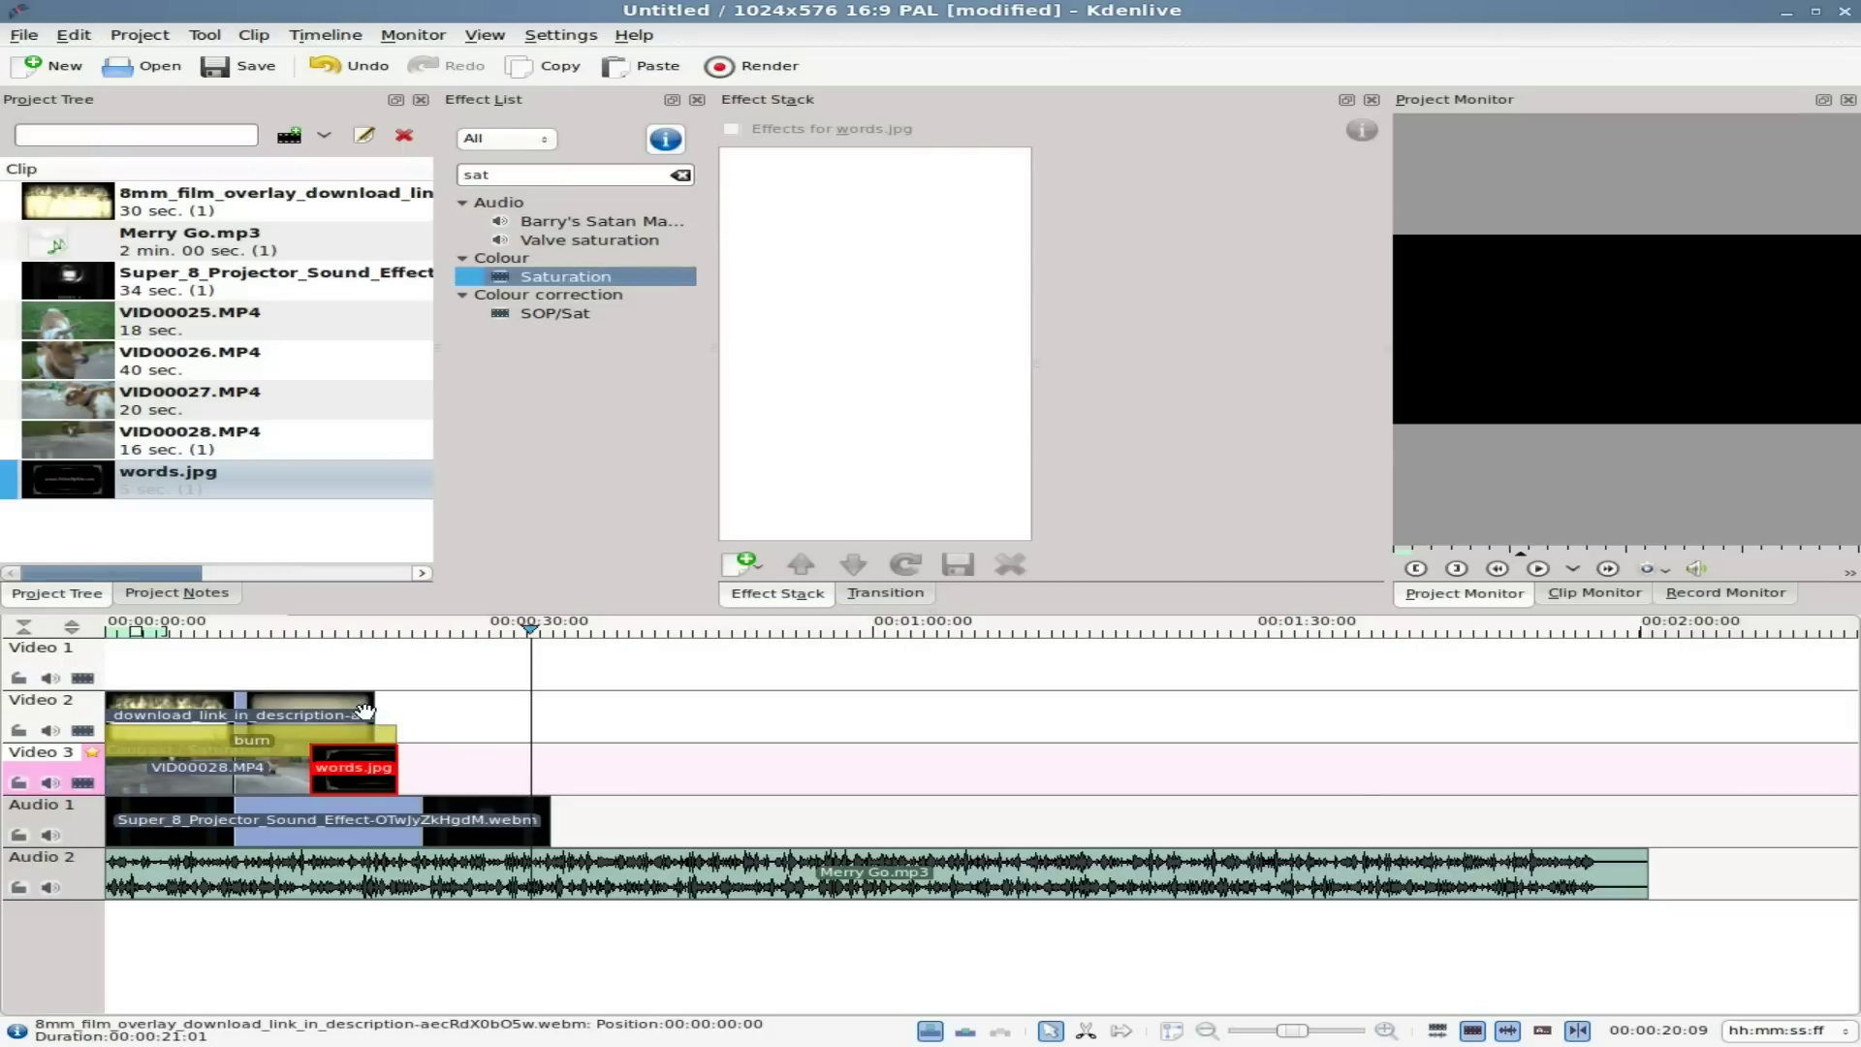
left_click_drag(372, 709, 380, 708)
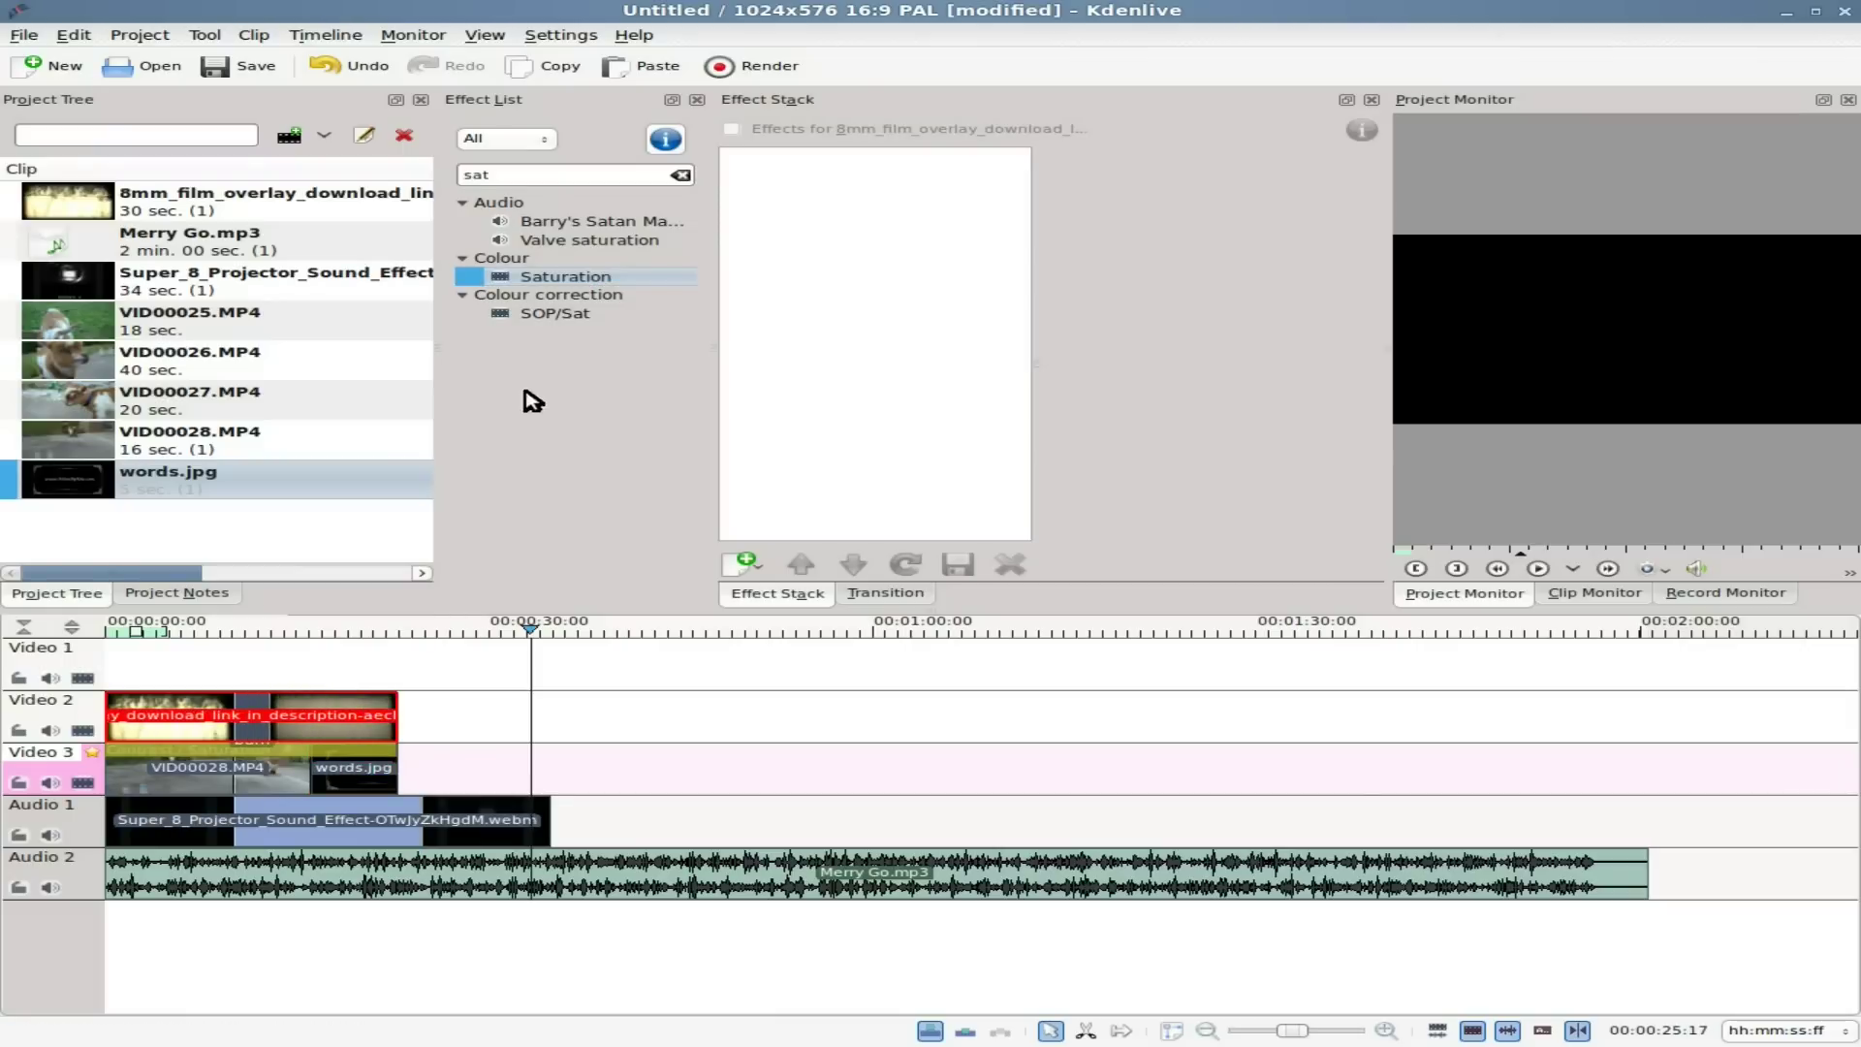
Step: Search effects for 'fad' and apply Fade to Black to the words.jpg title card
double_click(529, 175)
type("fad")
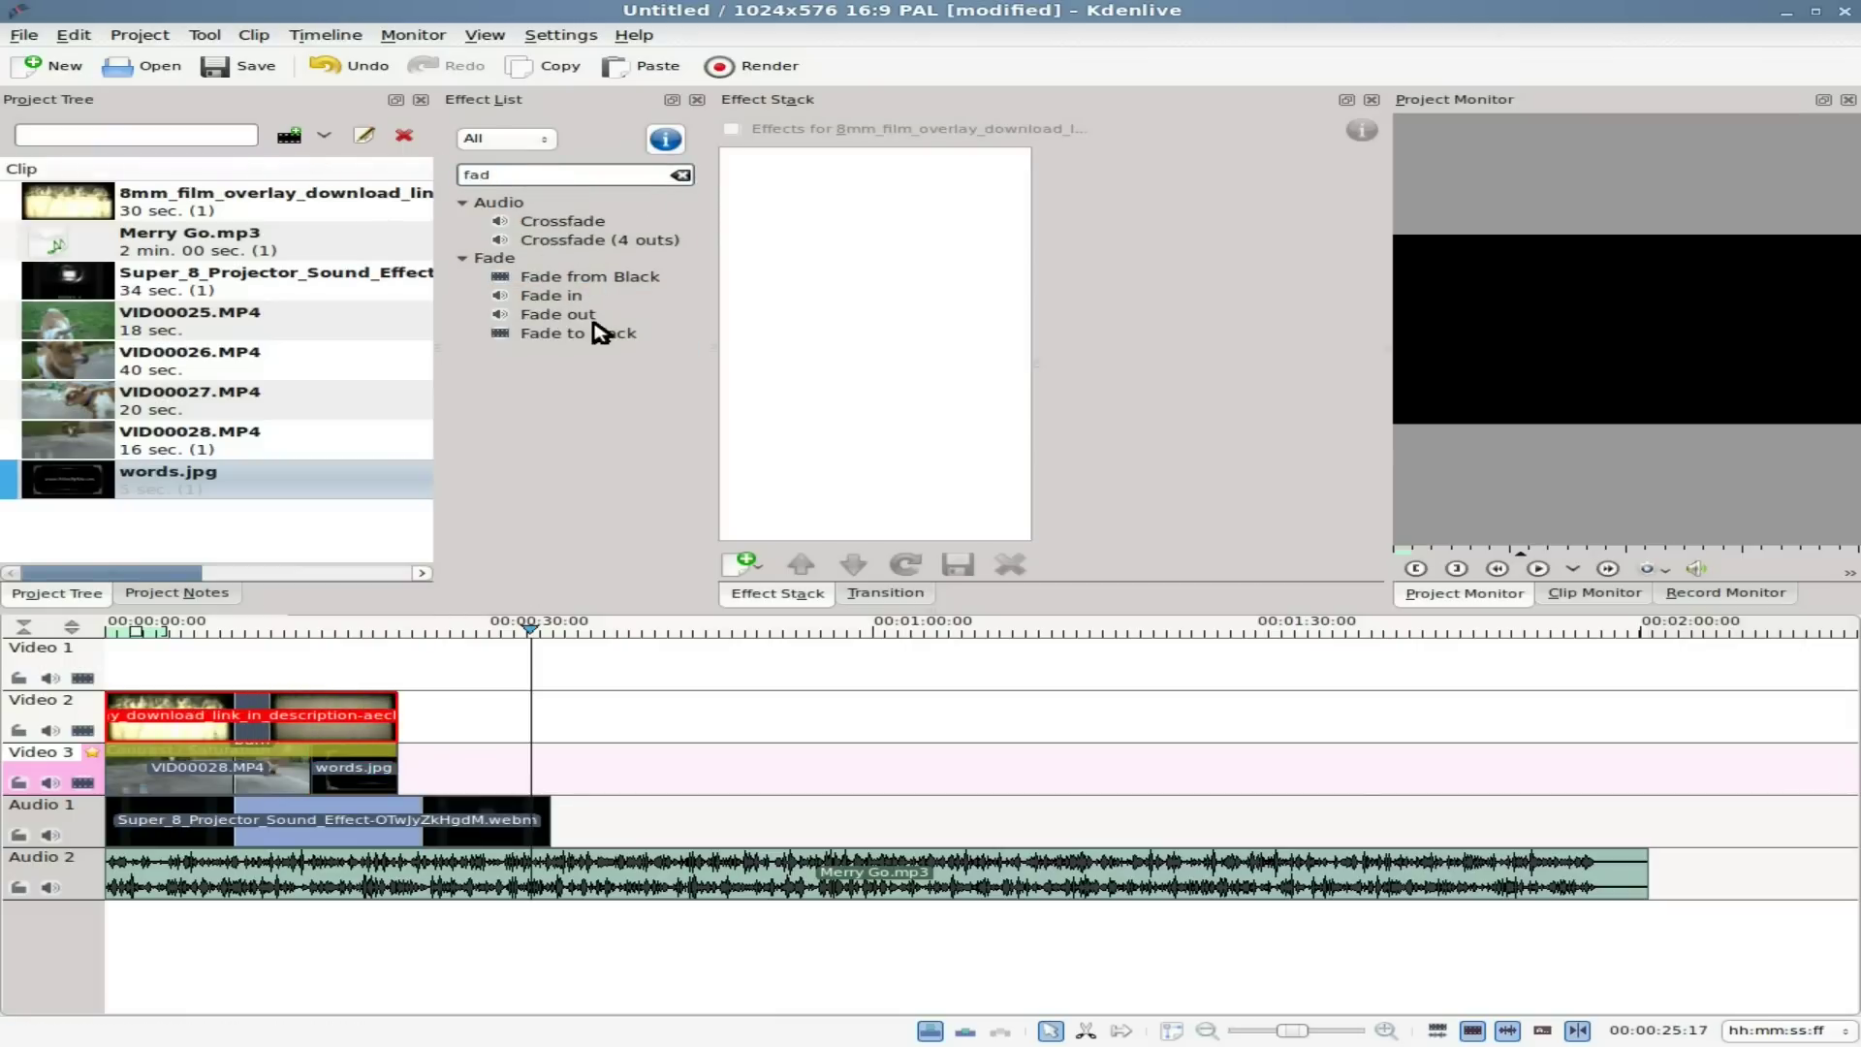
left_click_drag(578, 332, 362, 773)
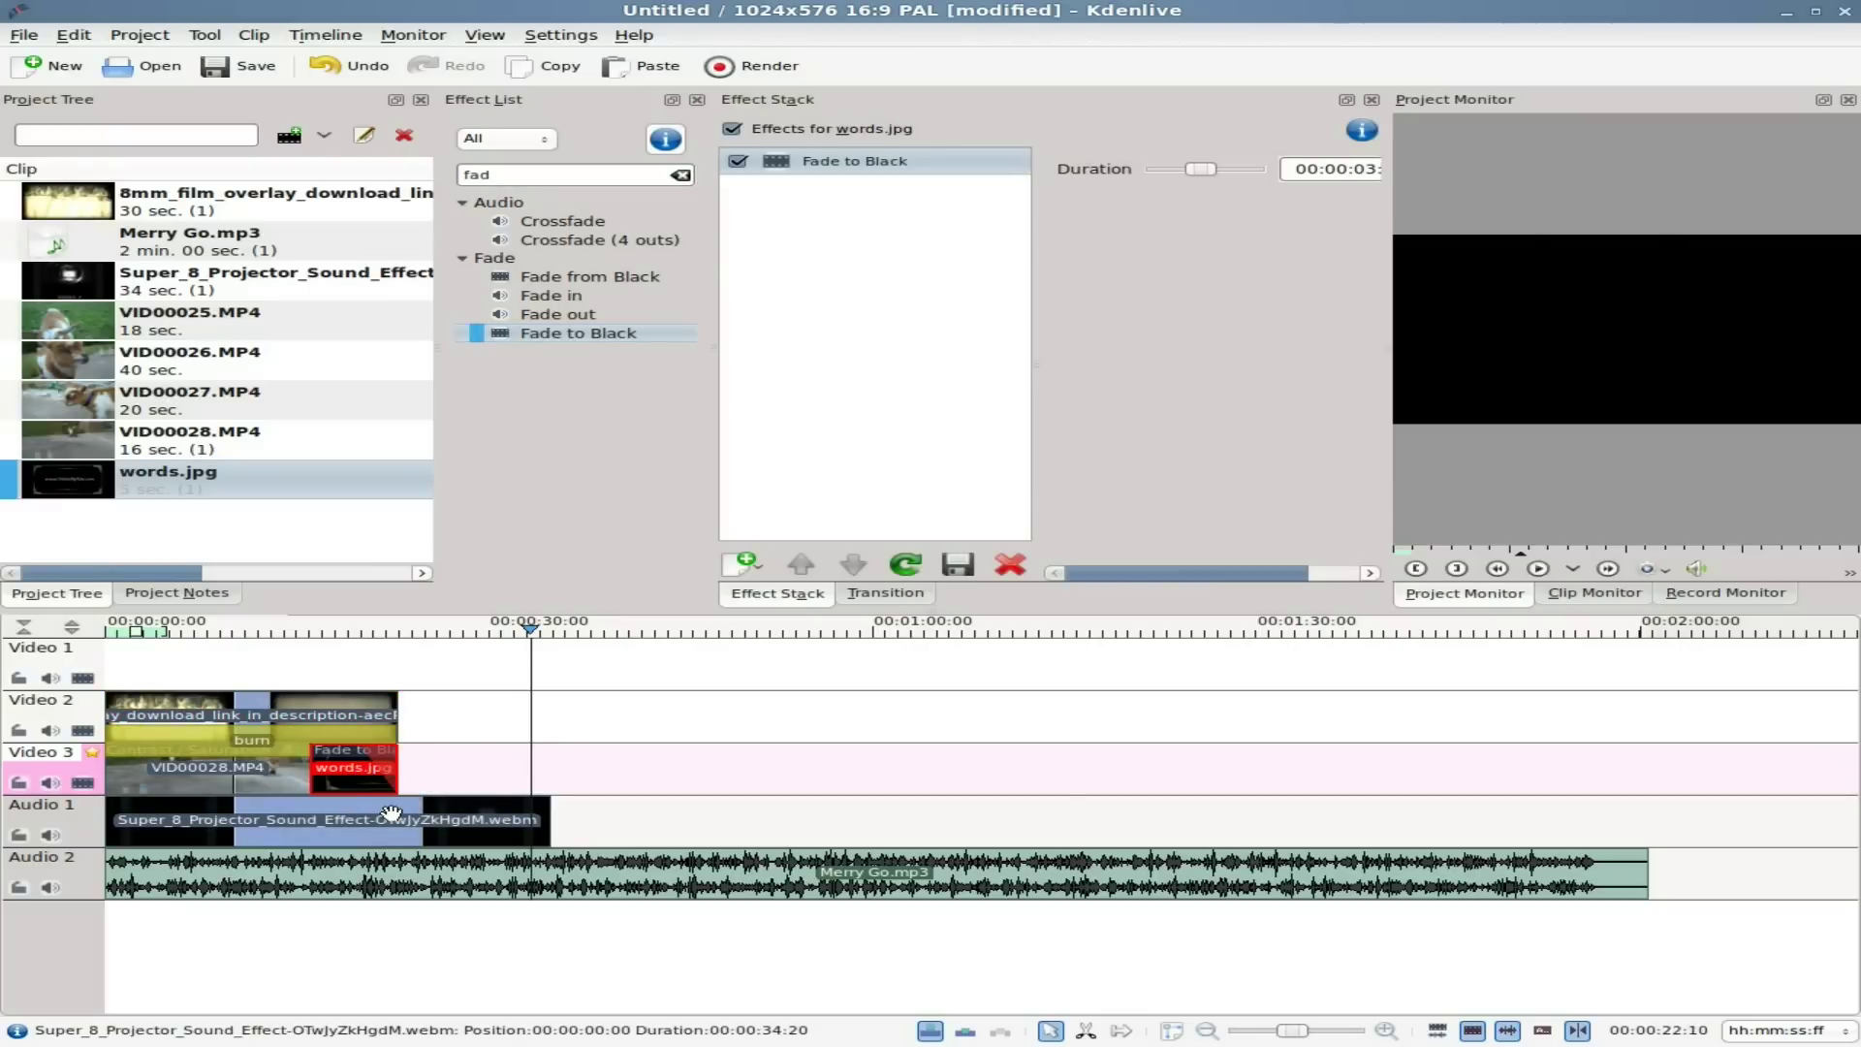
Step: Trim the projector sound and Merry Go.mp3 to end with the video, fade both out, and preview
left_click_drag(539, 825, 398, 825)
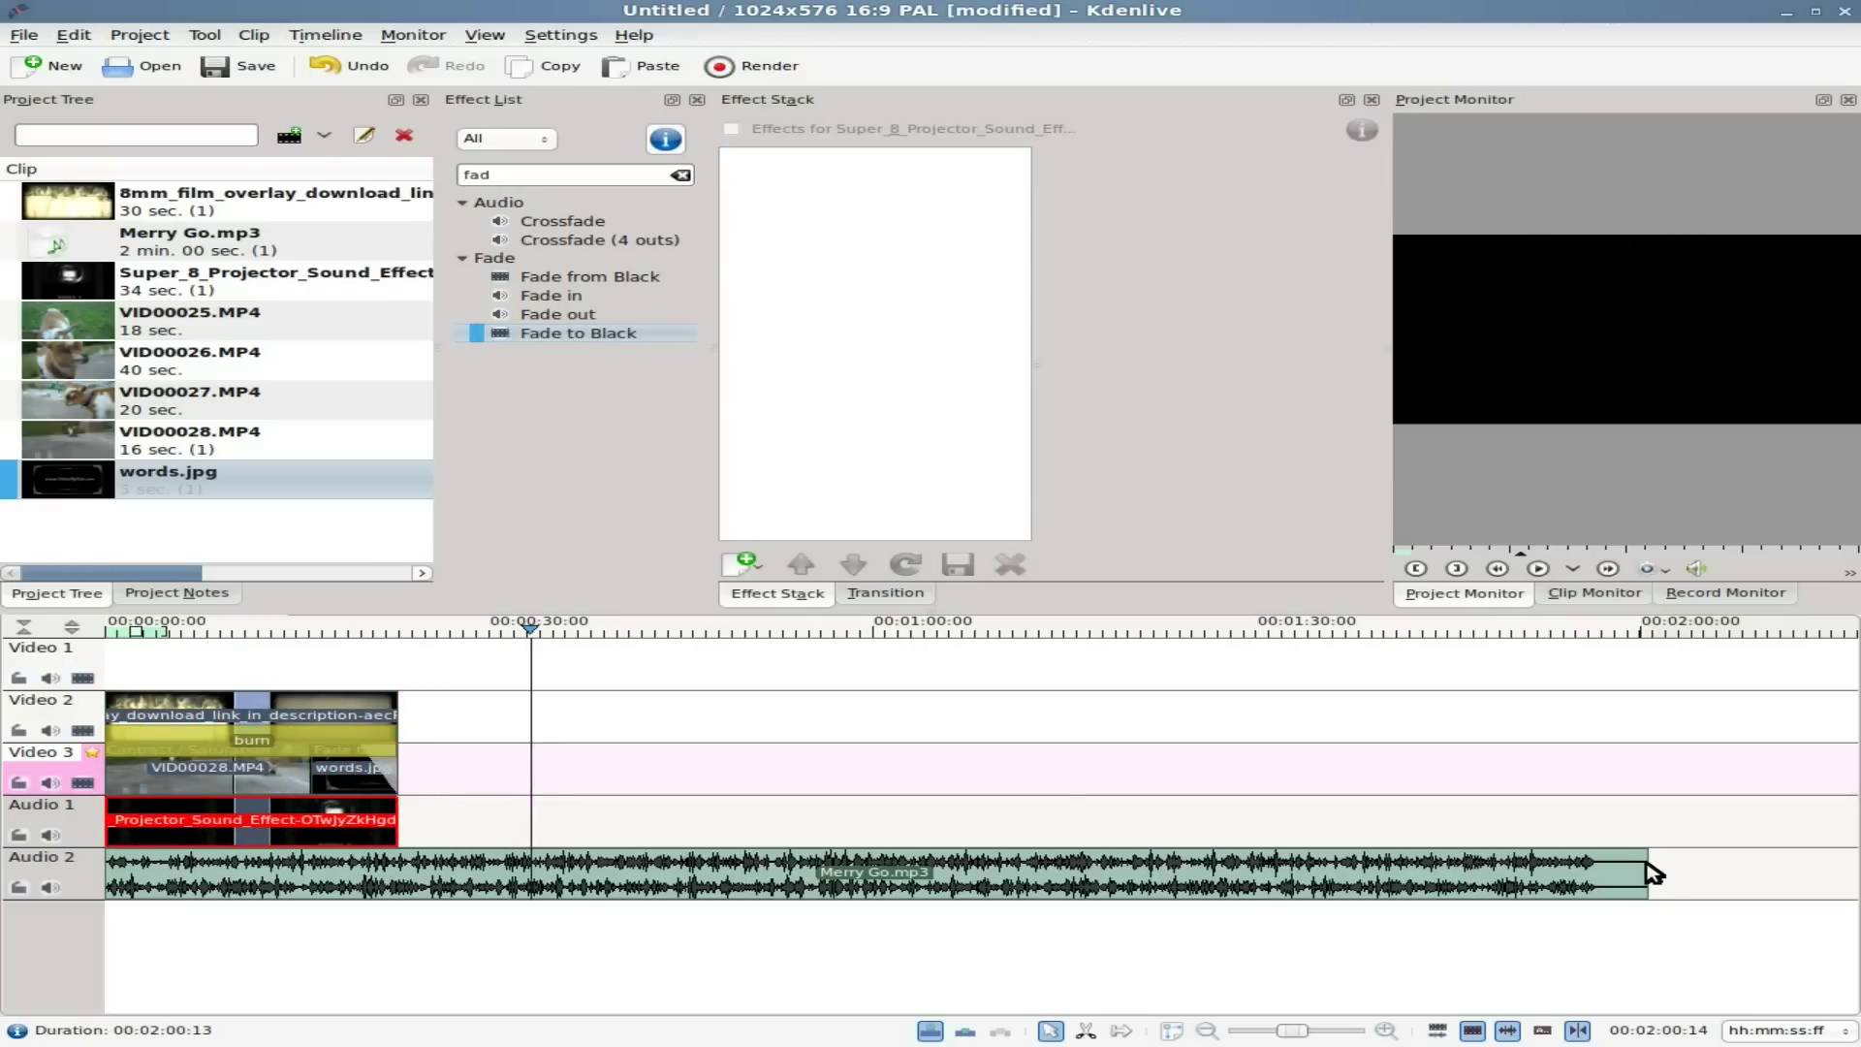
left_click_drag(1648, 877, 393, 878)
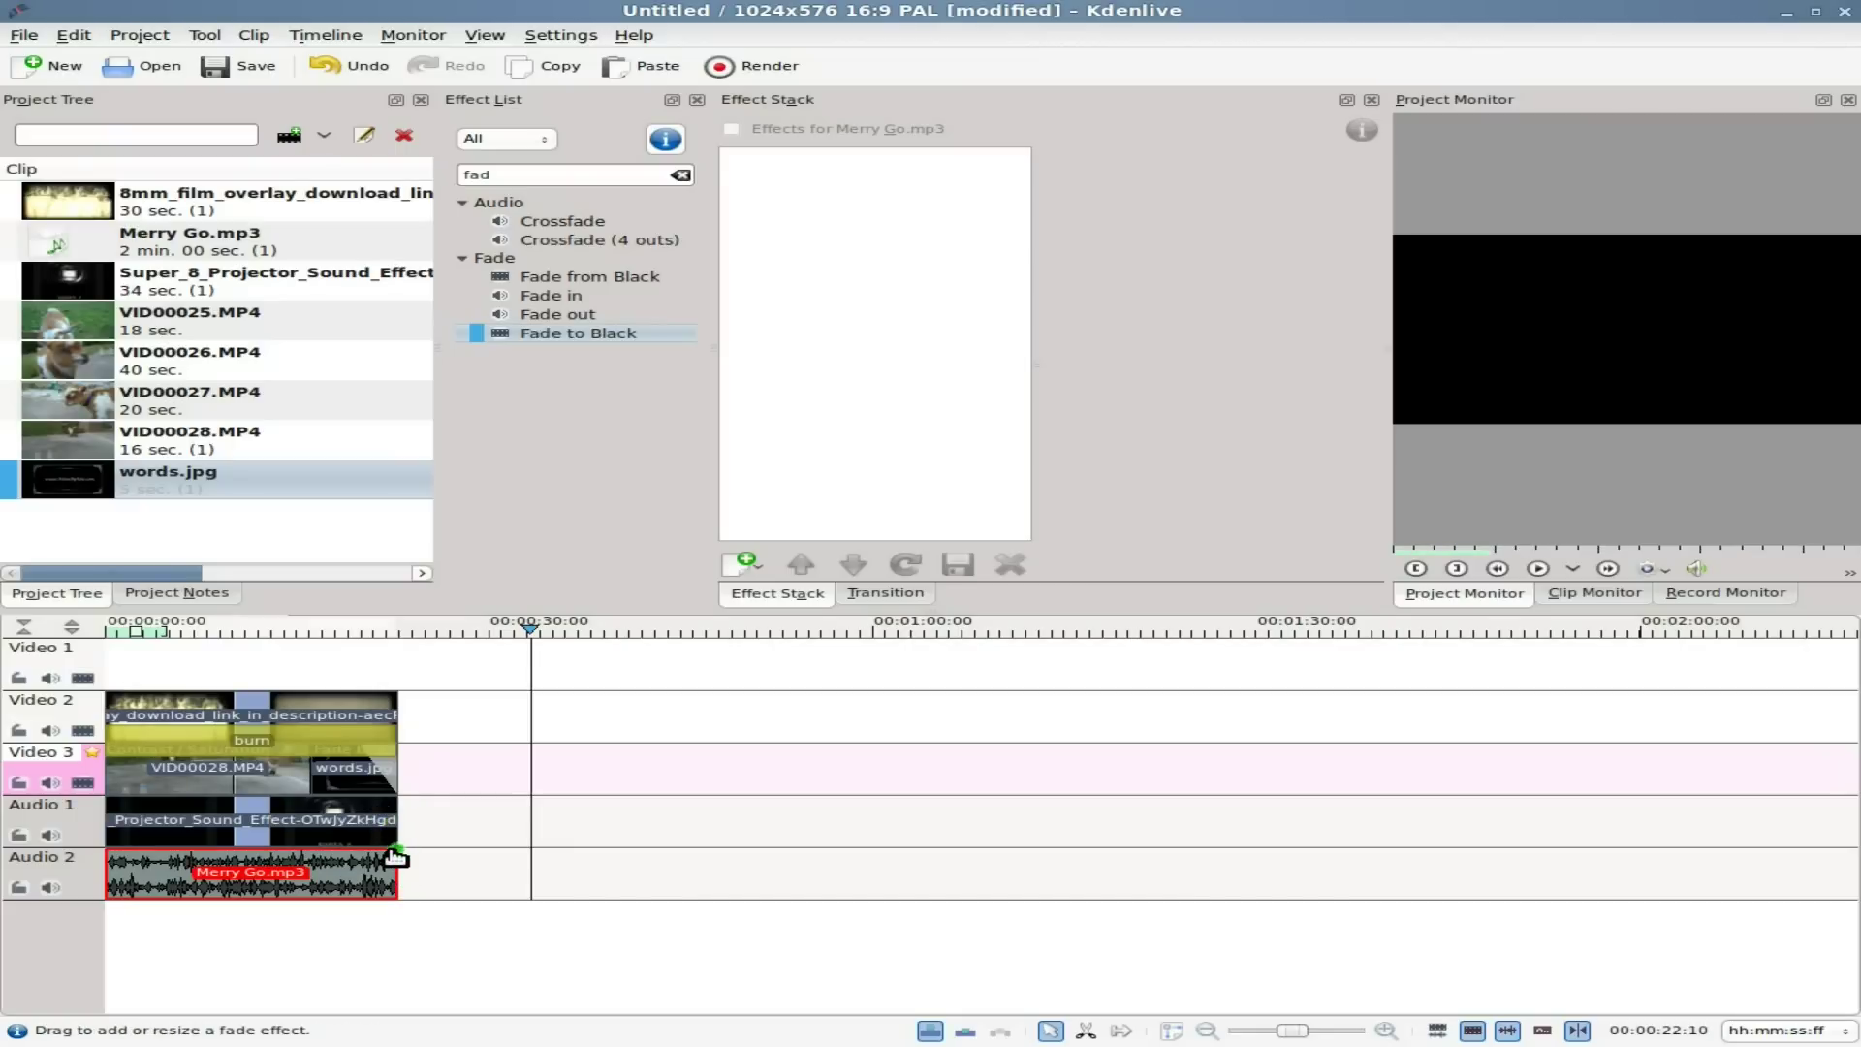
left_click_drag(395, 857, 362, 863)
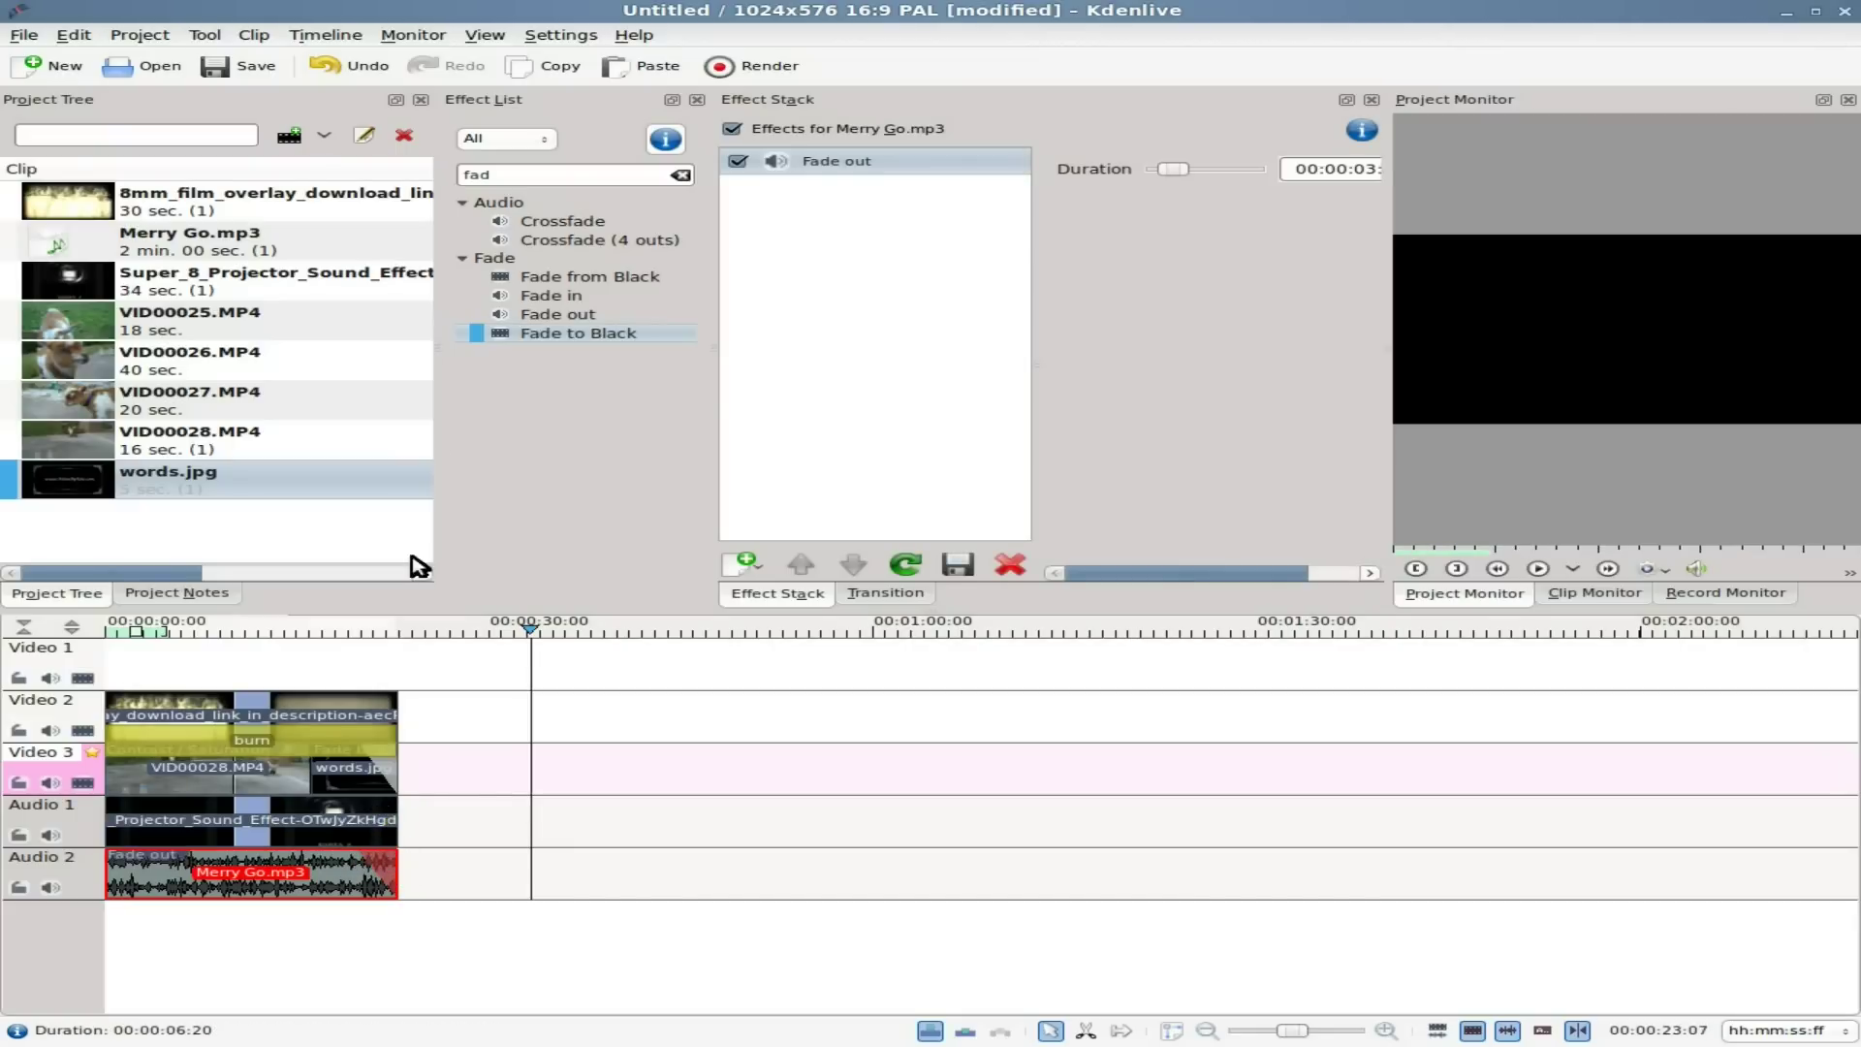
left_click_drag(572, 319, 360, 819)
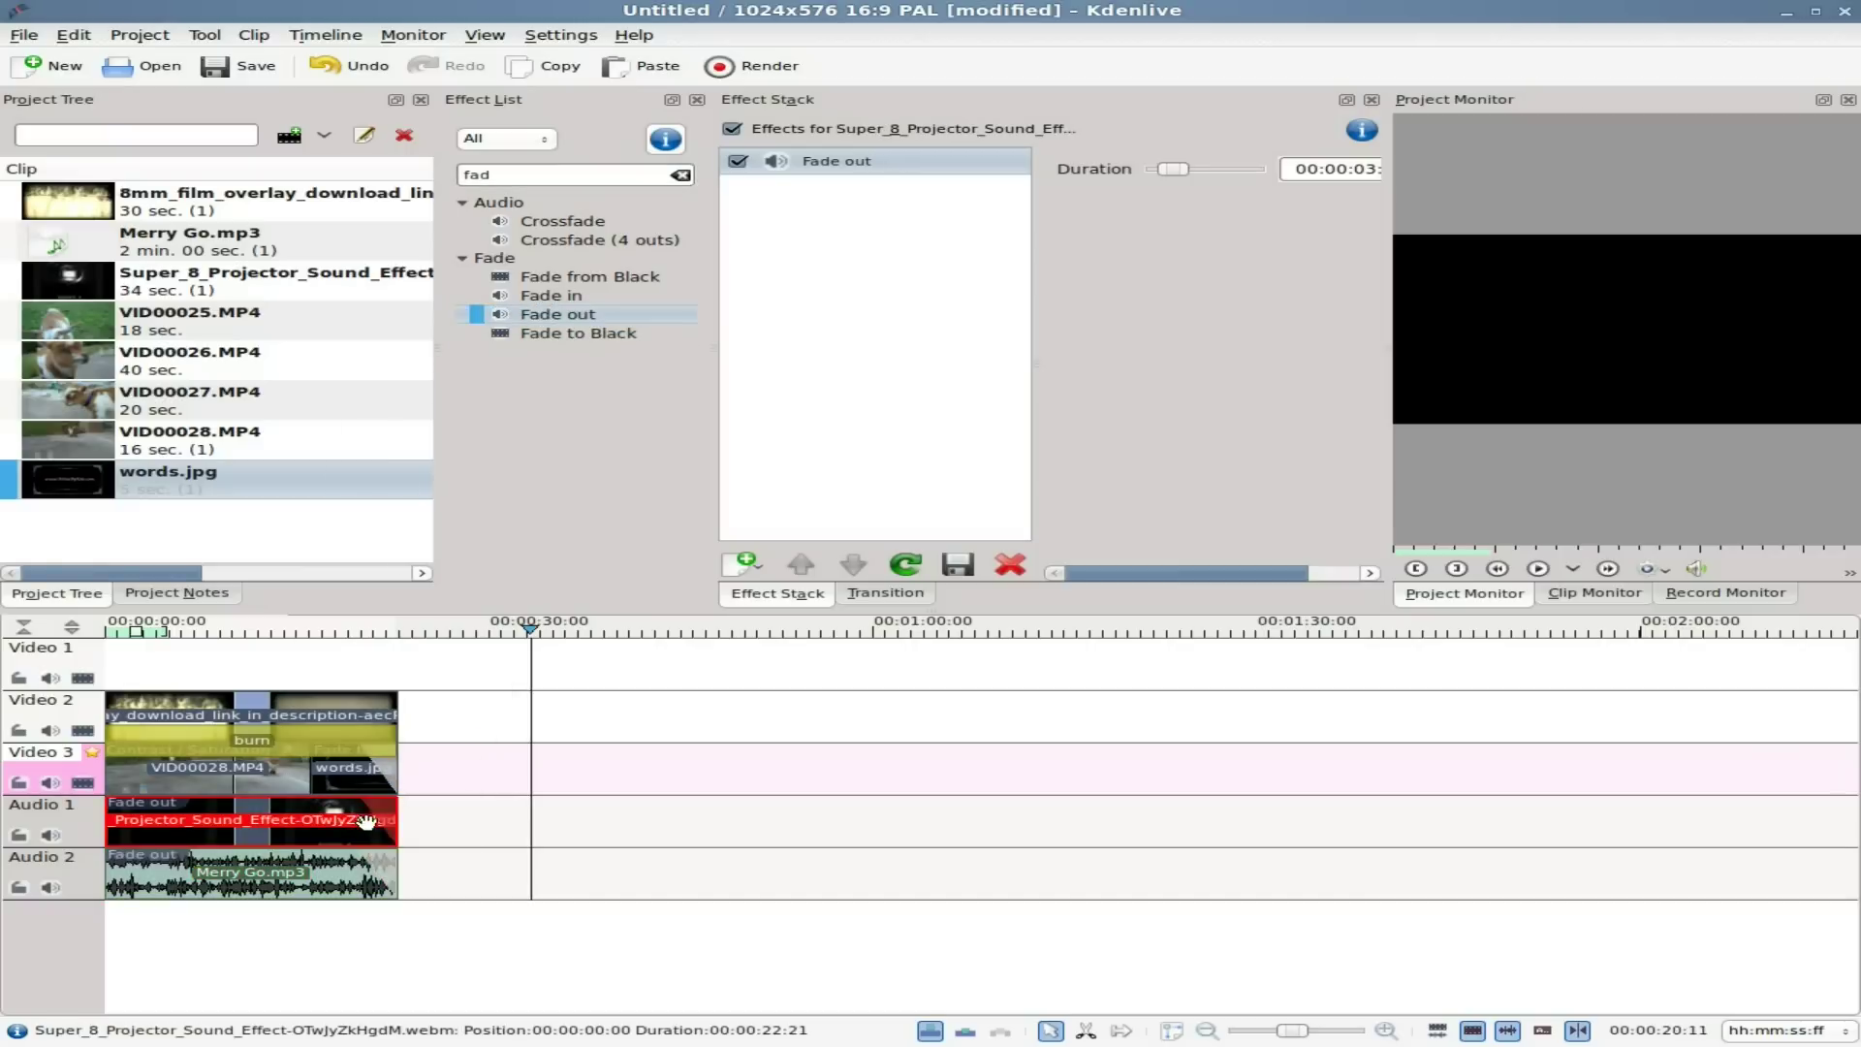
left_click(336, 628)
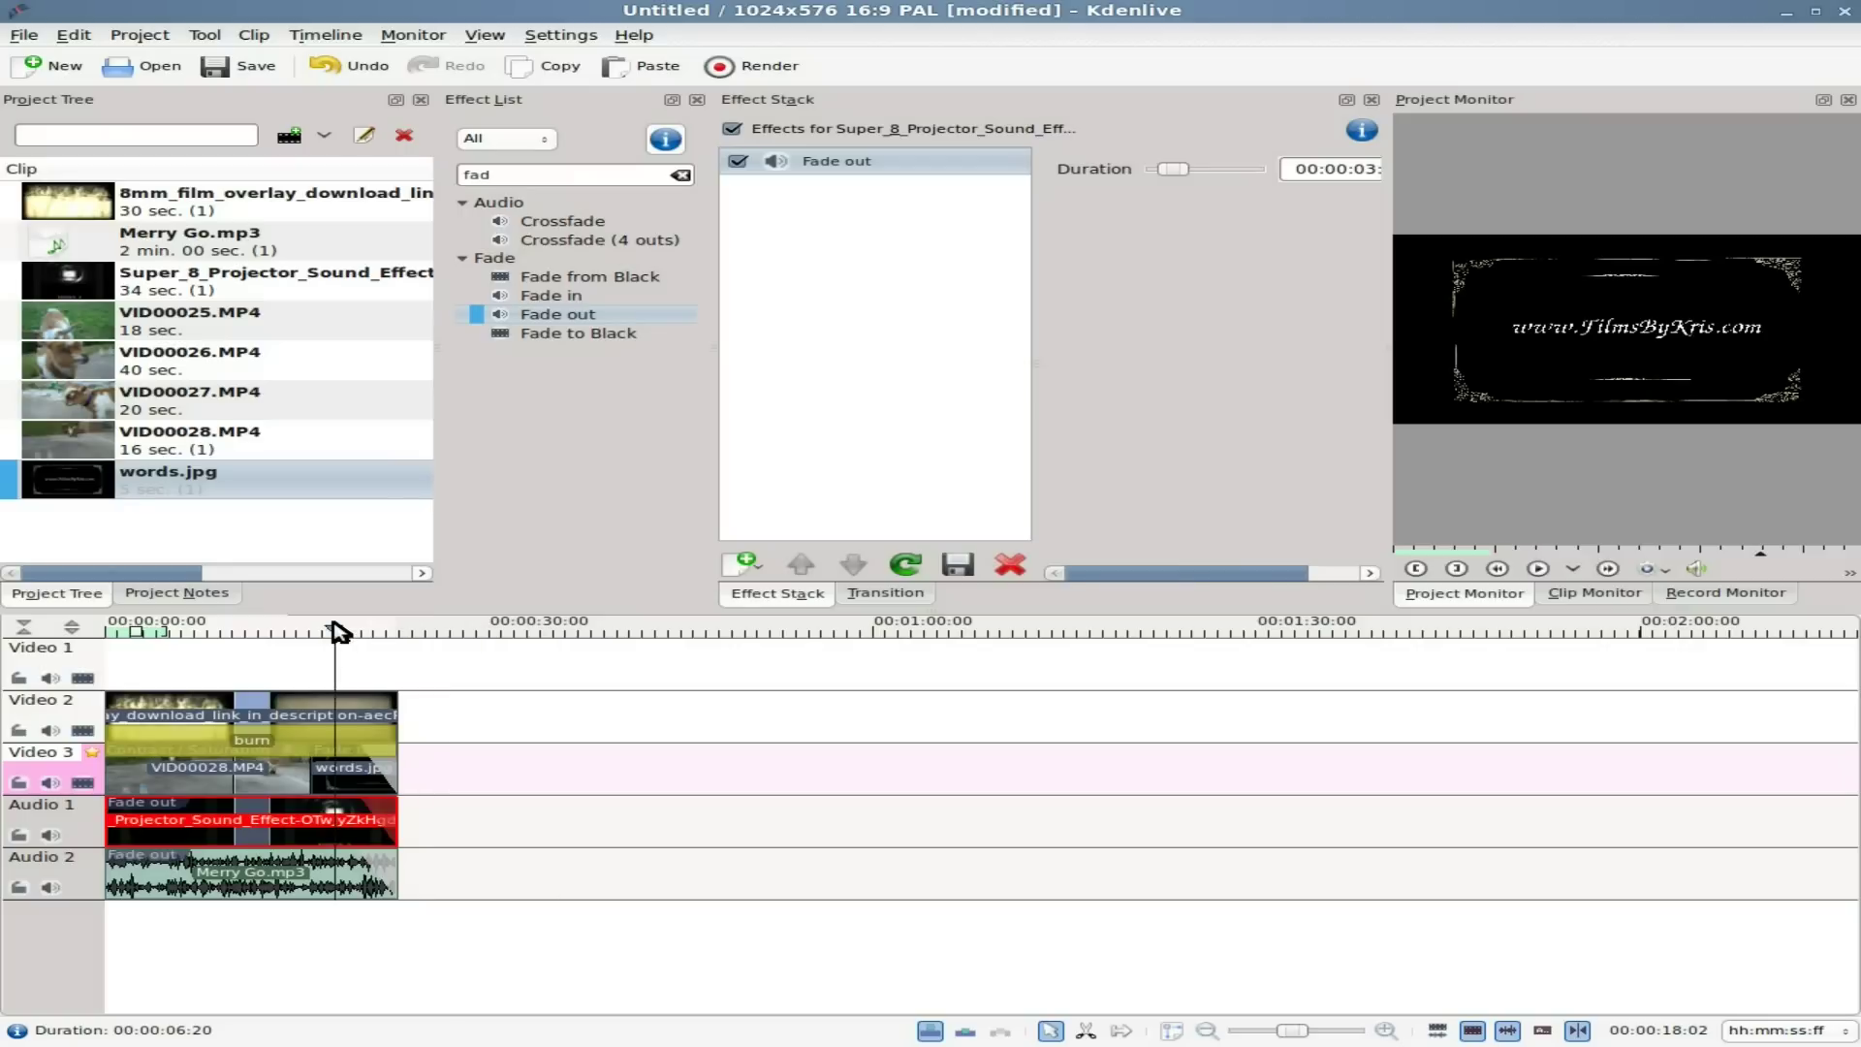
key("space")
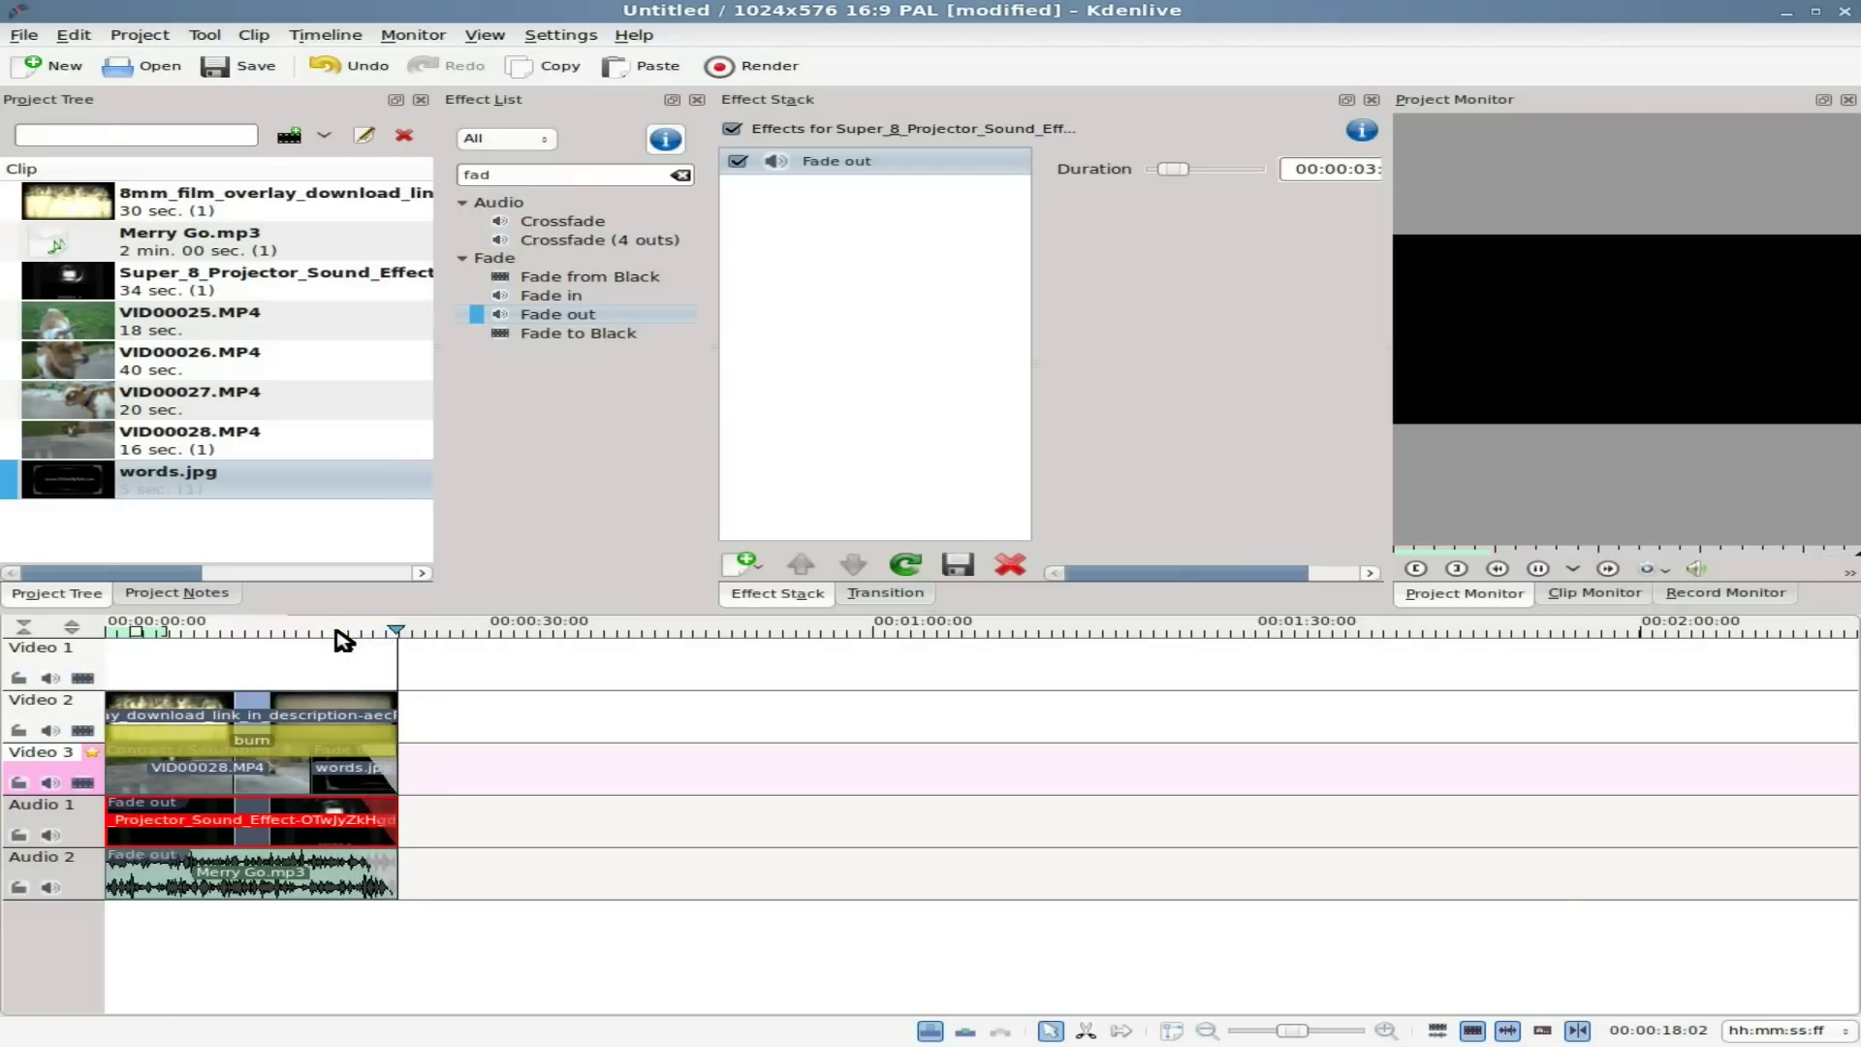
Step: Open the Rendering dialog's Render Project settings, with output set to /tmp/goats.avi
left_click(776, 68)
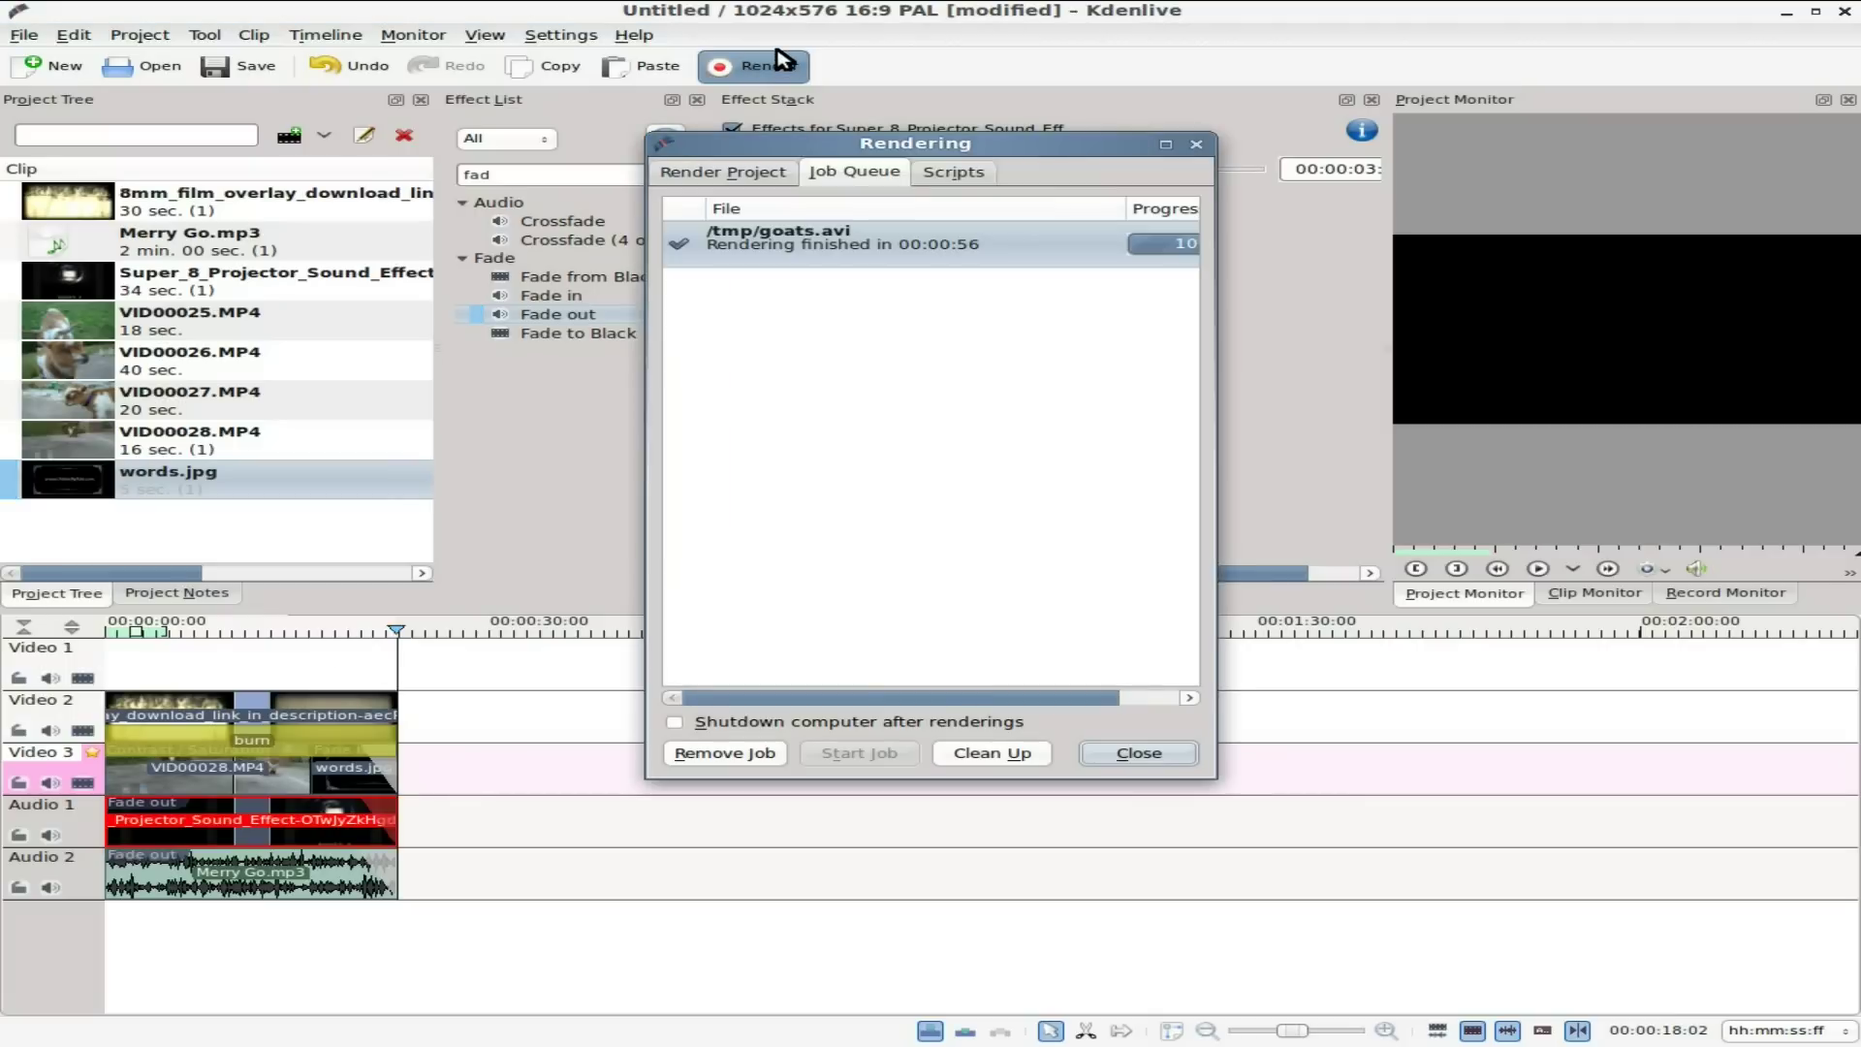
left_click(771, 175)
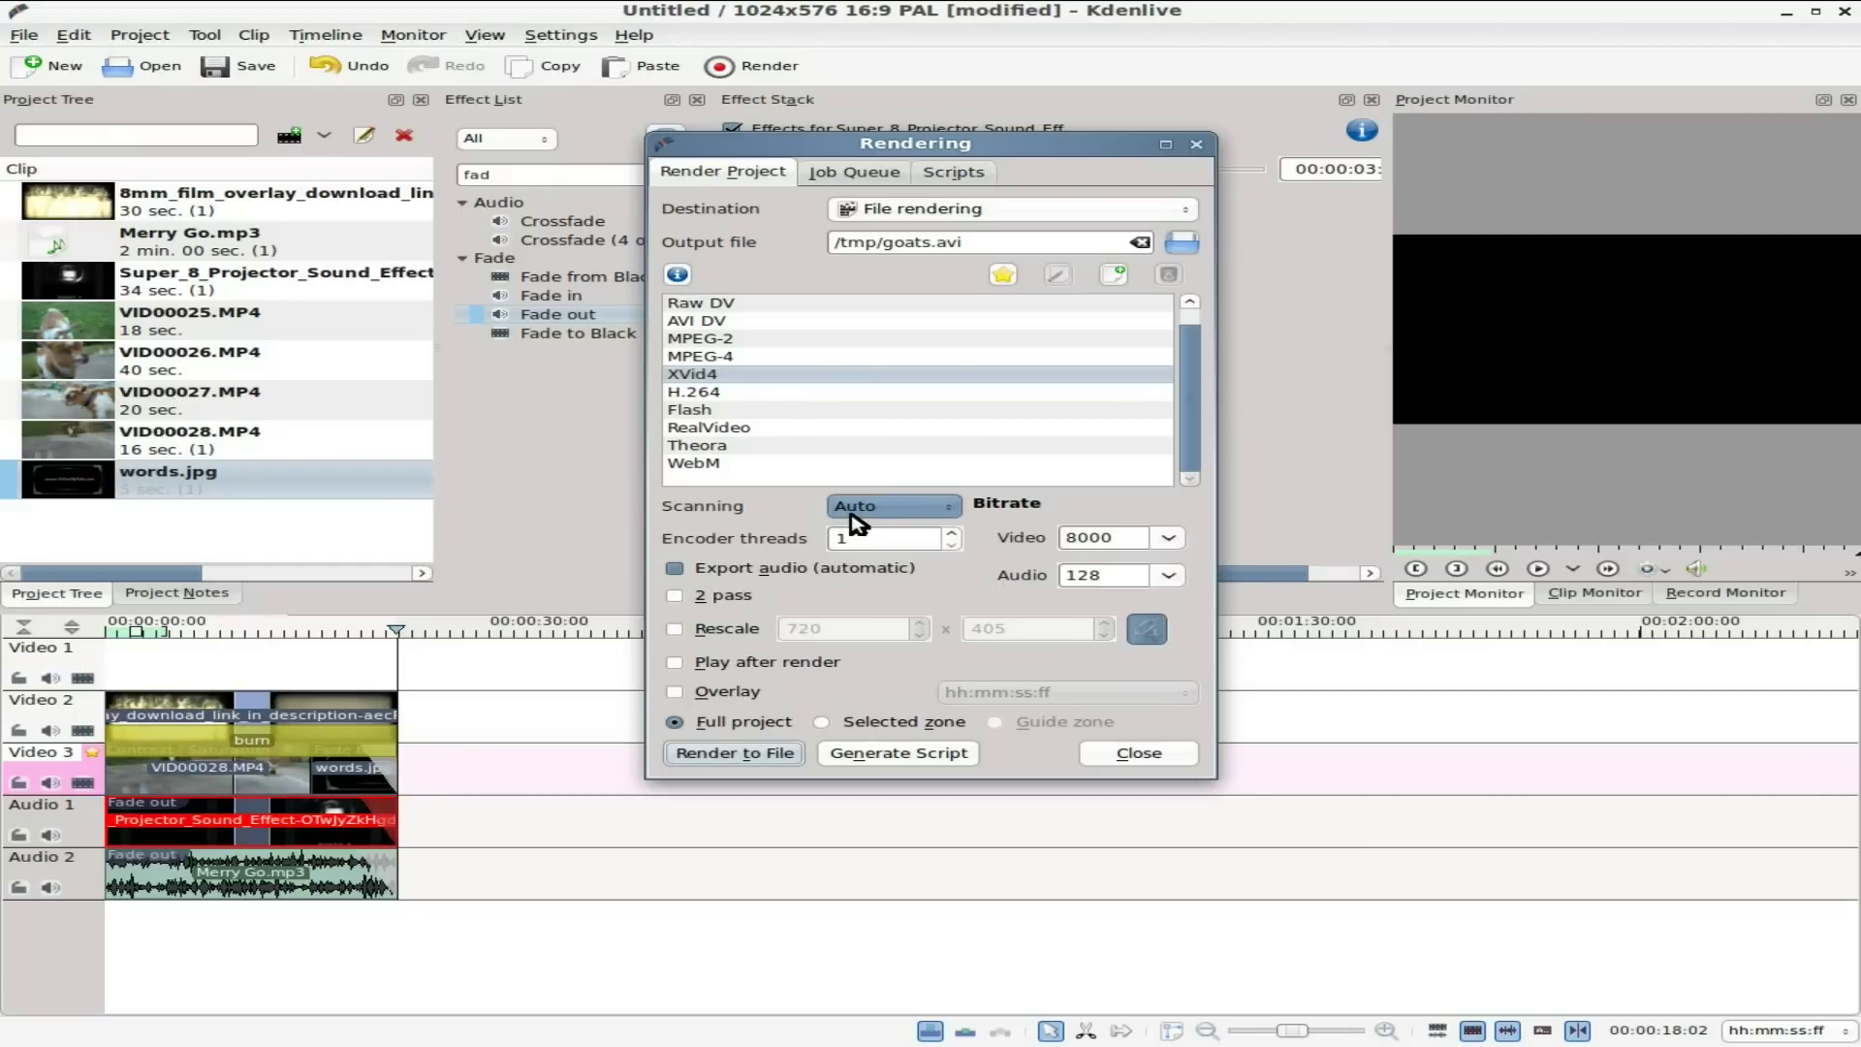
Step: Choose the XVid4 format with 8000 video bitrate and start rendering to /tmp/goats.avi
left_click(727, 378)
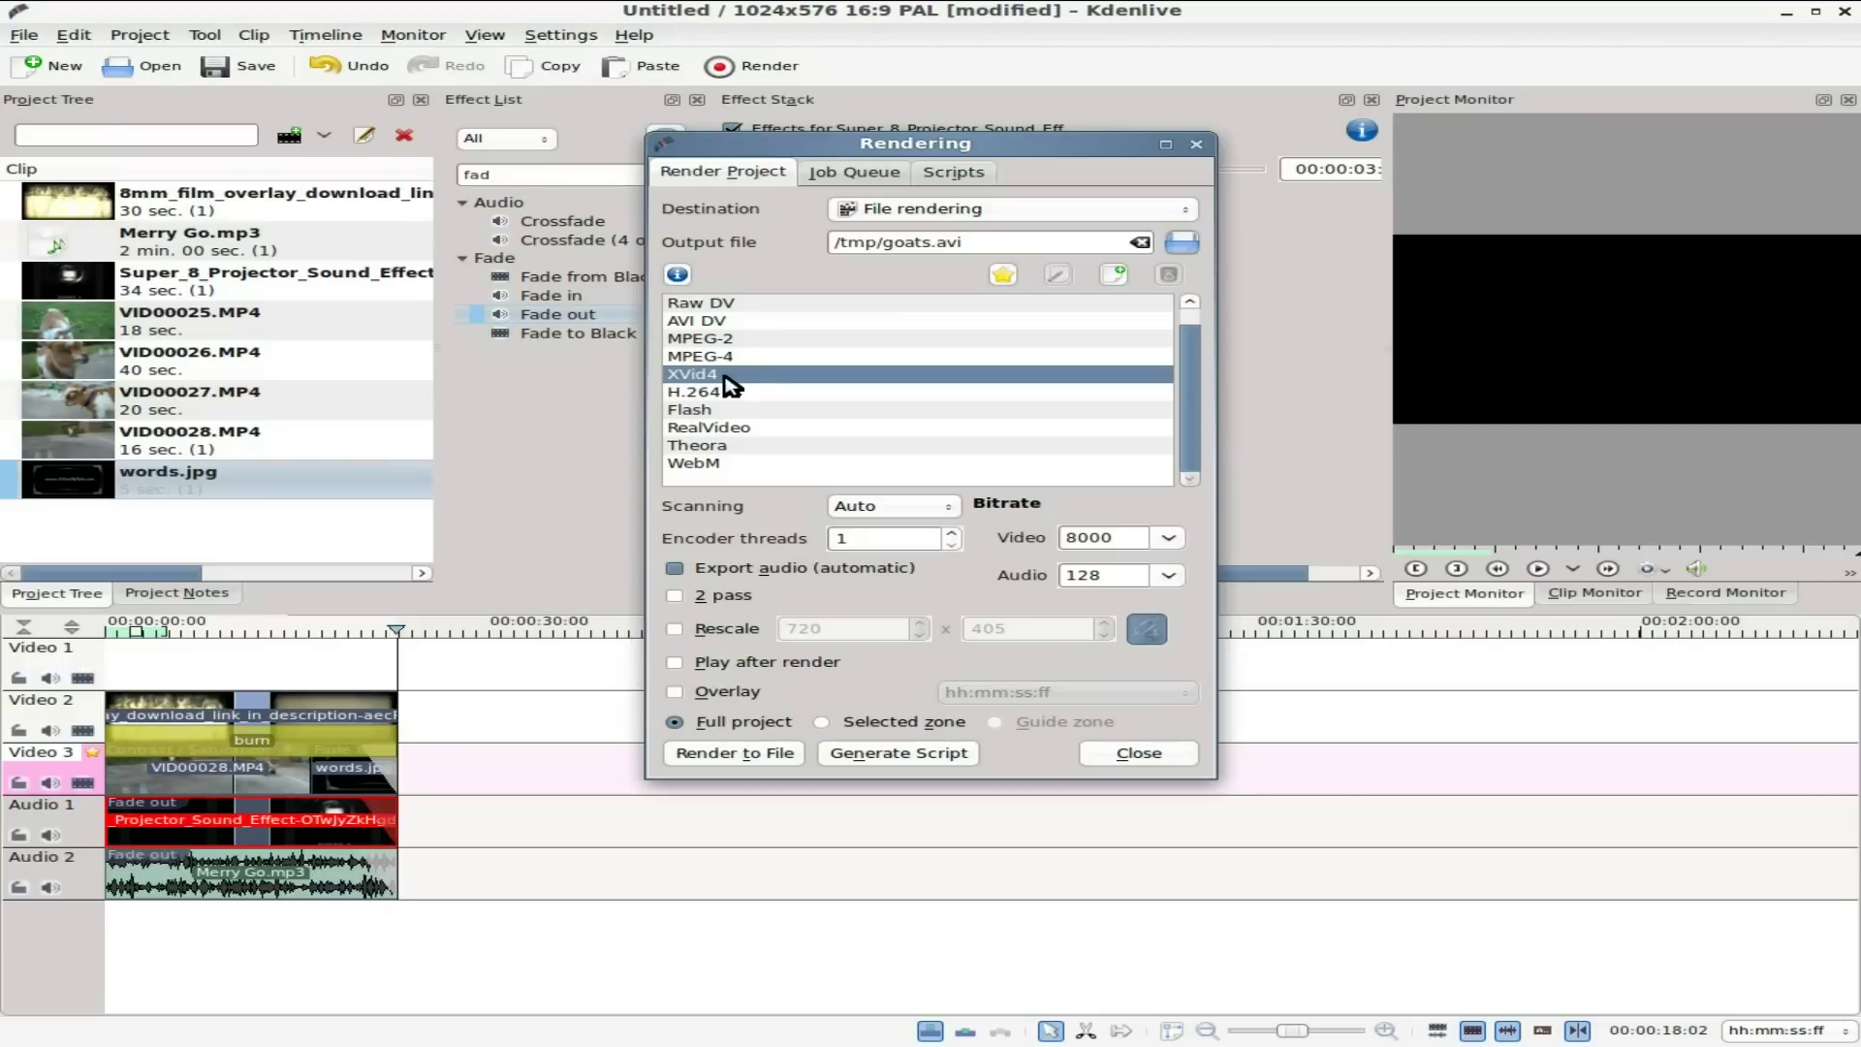
left_click(729, 452)
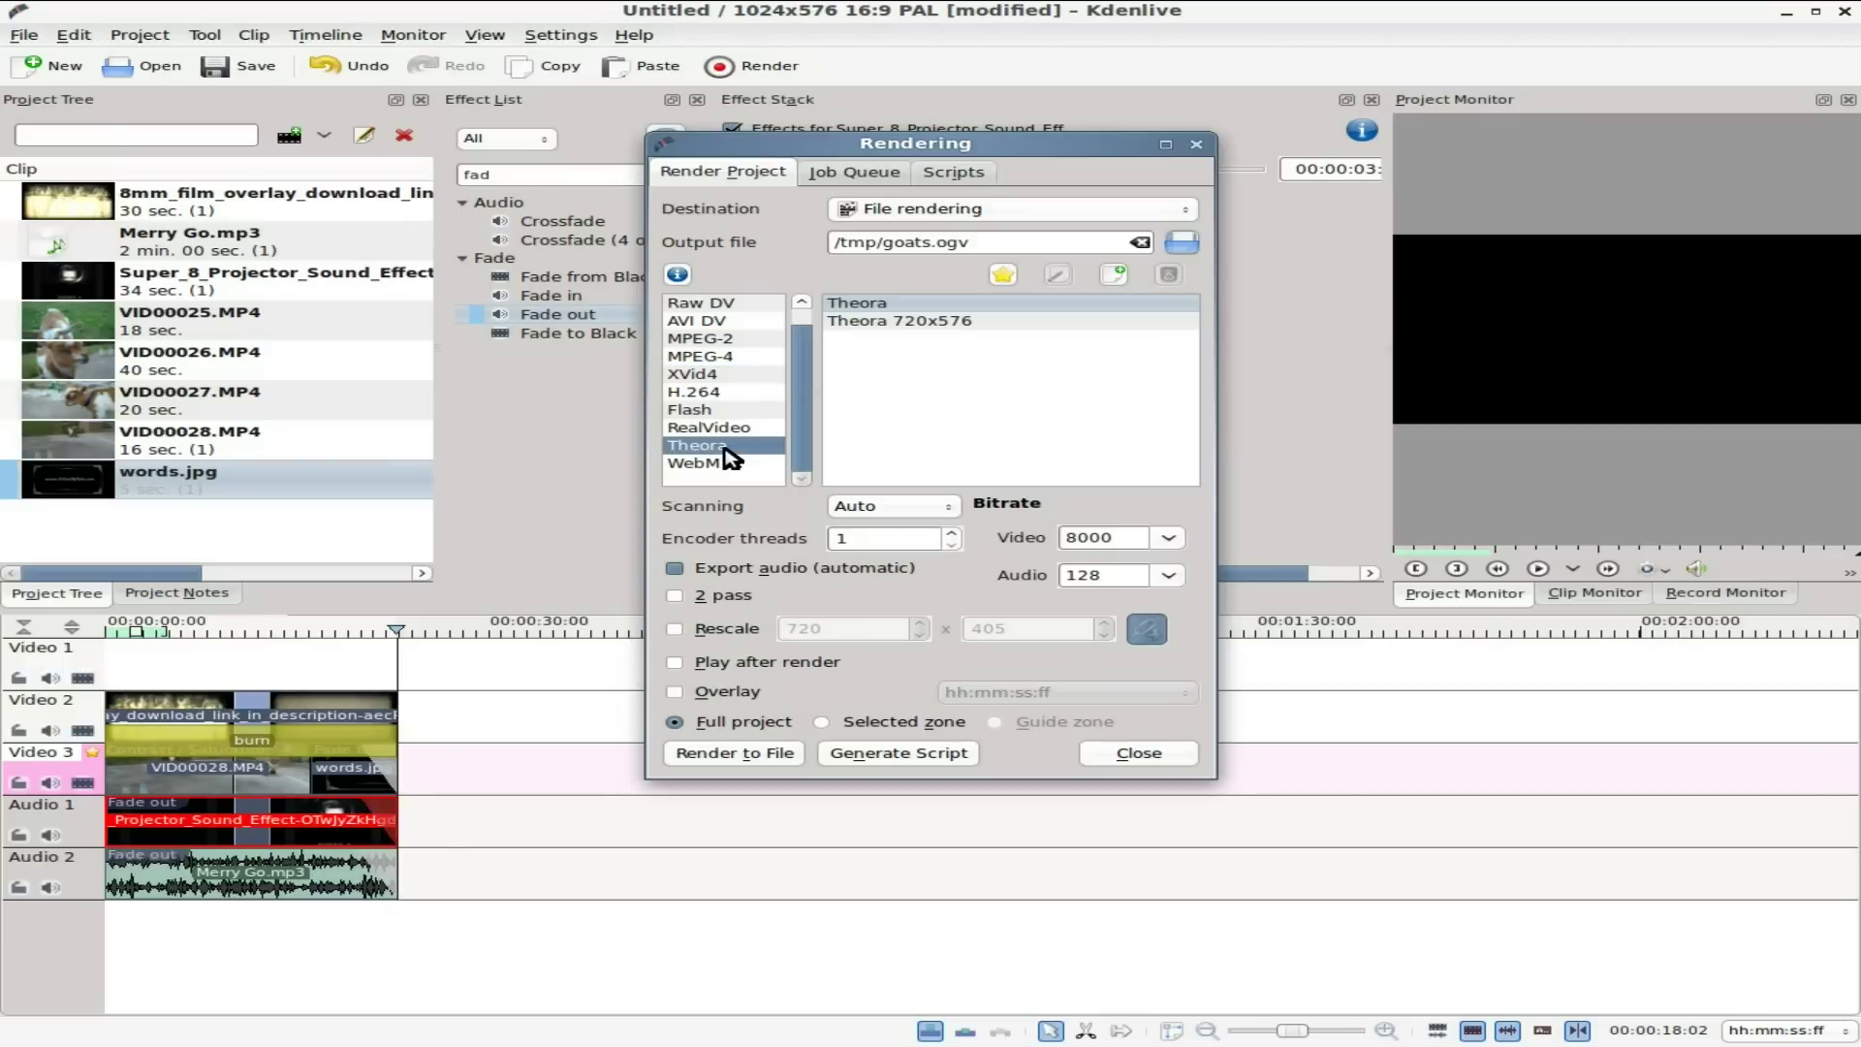
left_click(724, 376)
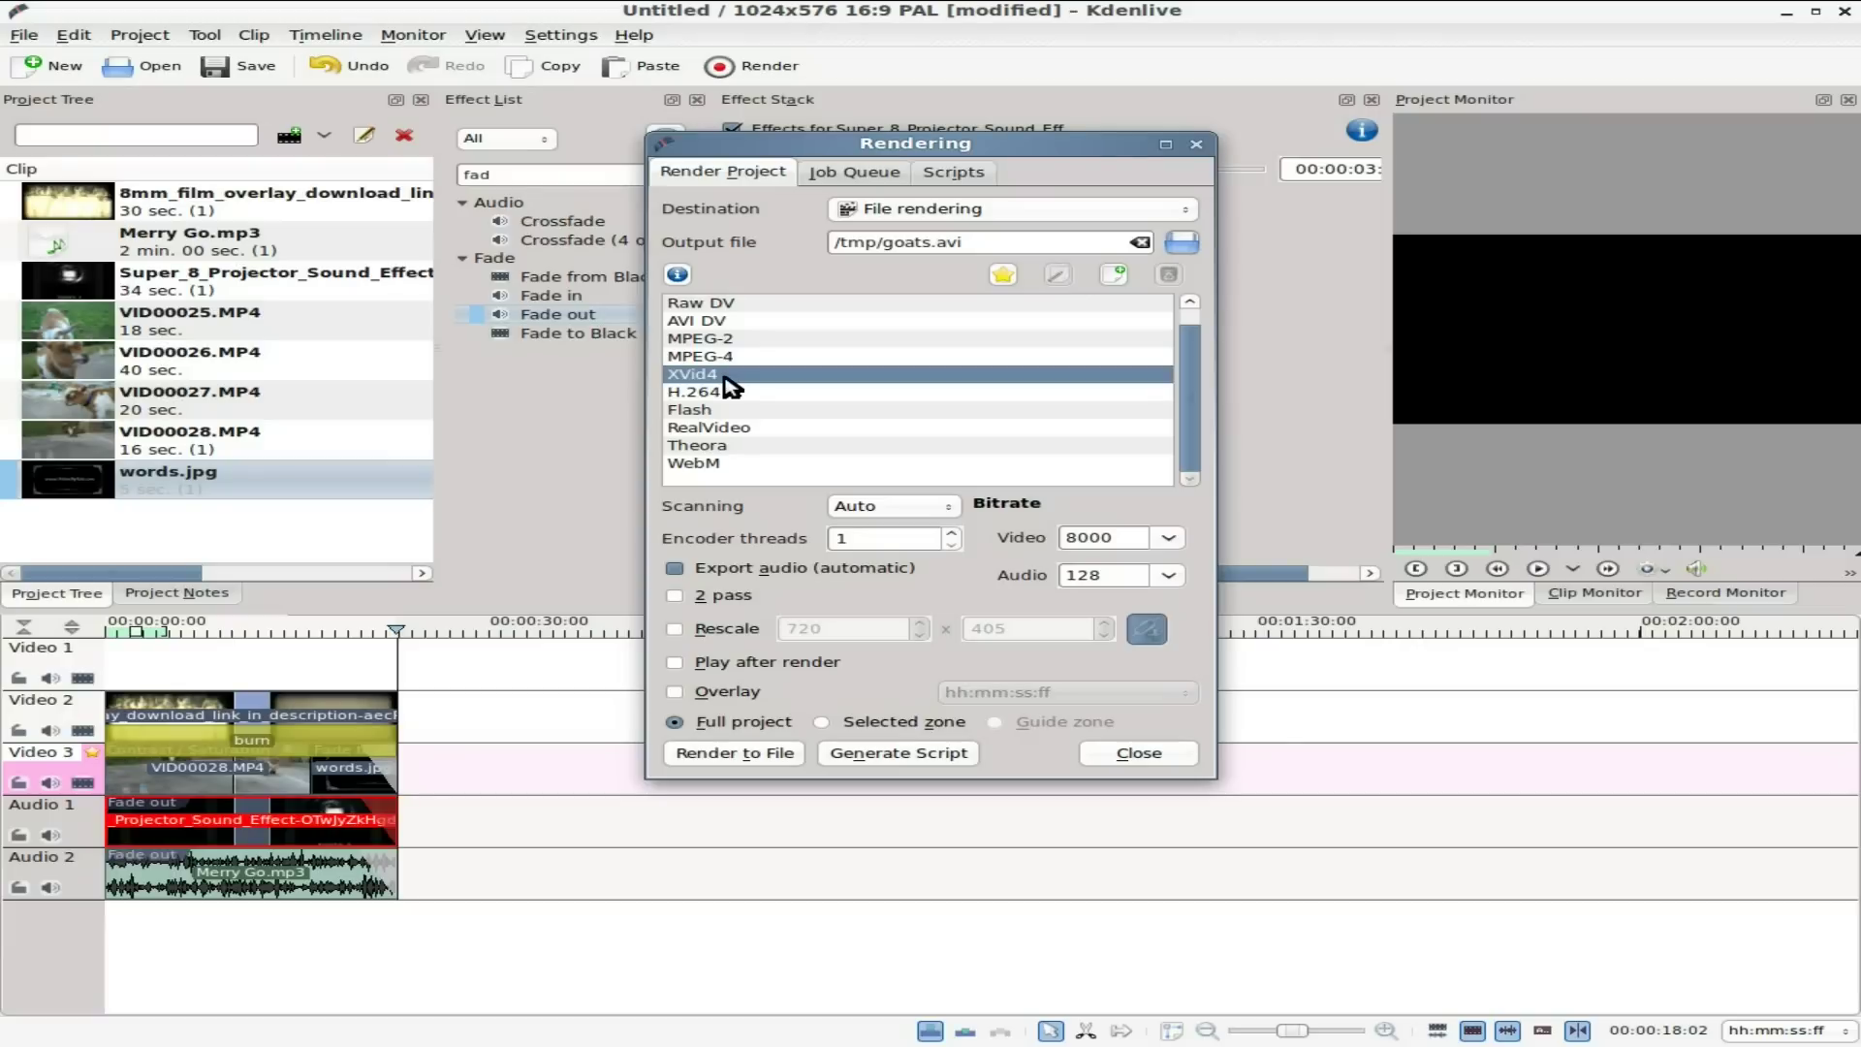
left_click(1168, 540)
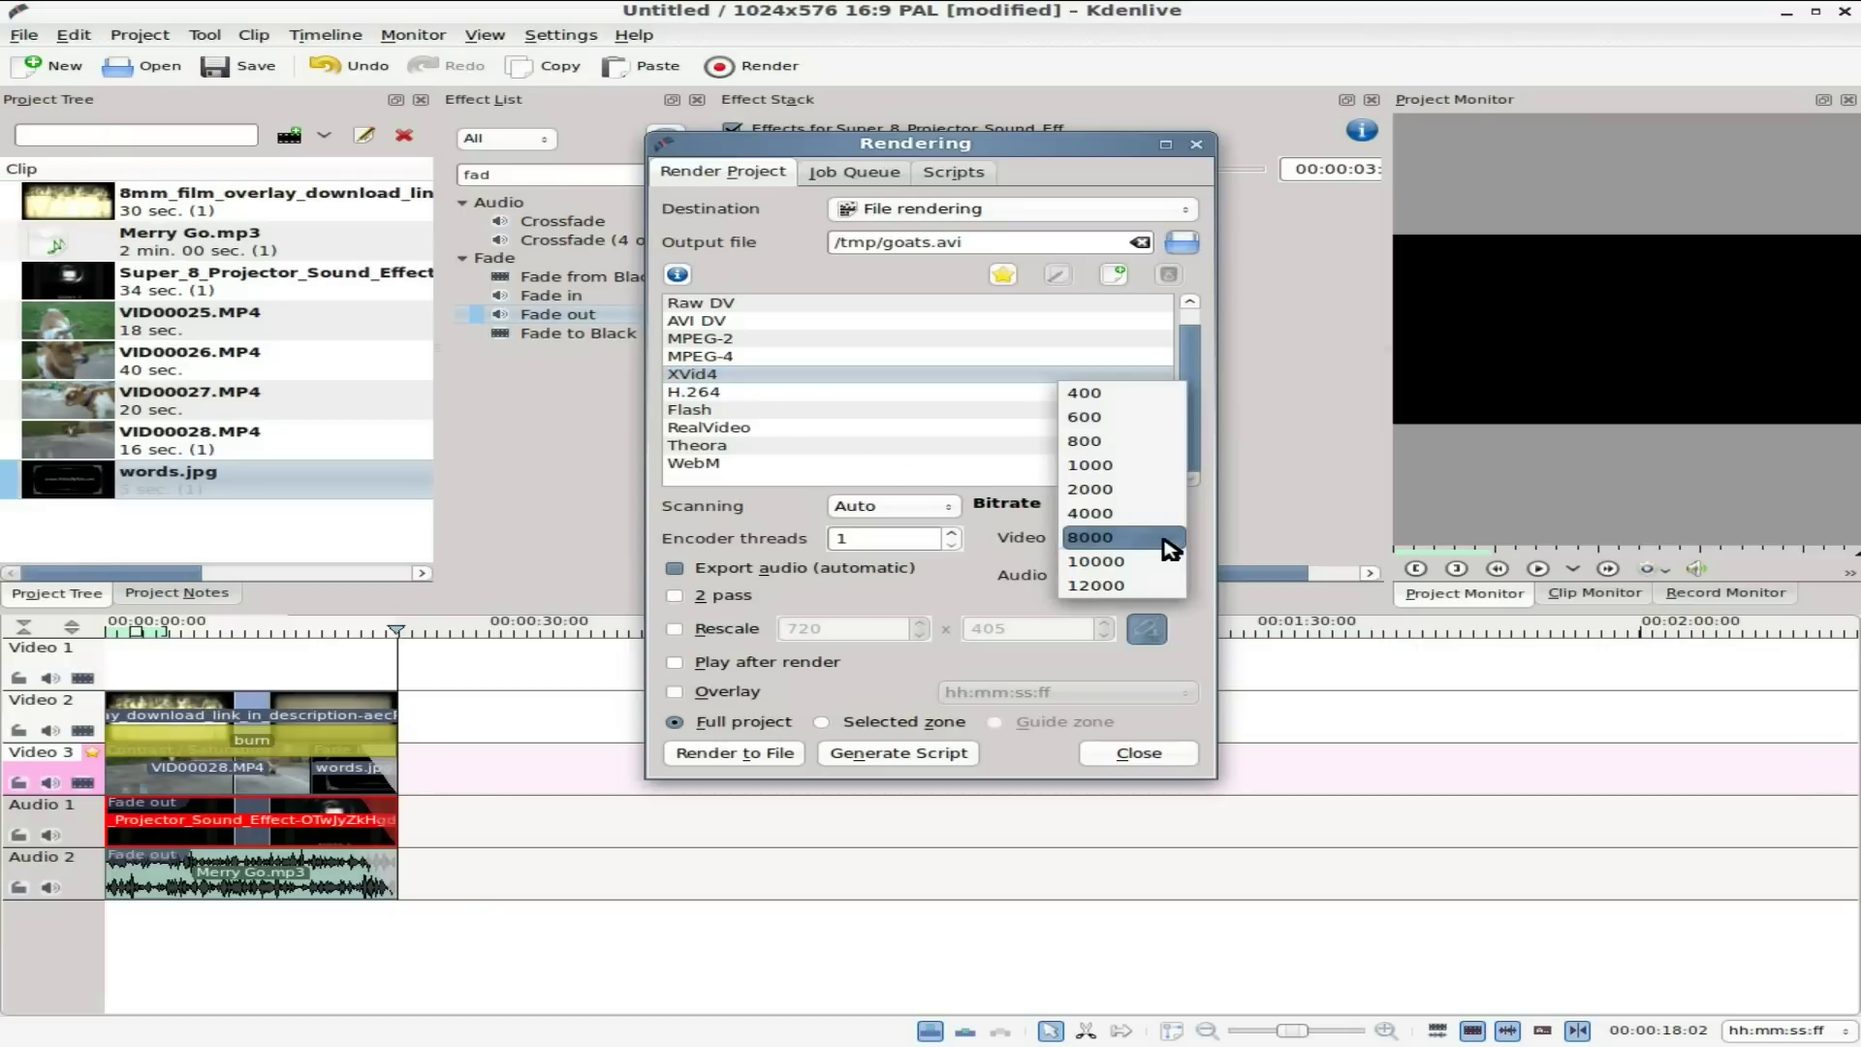
left_click(1100, 537)
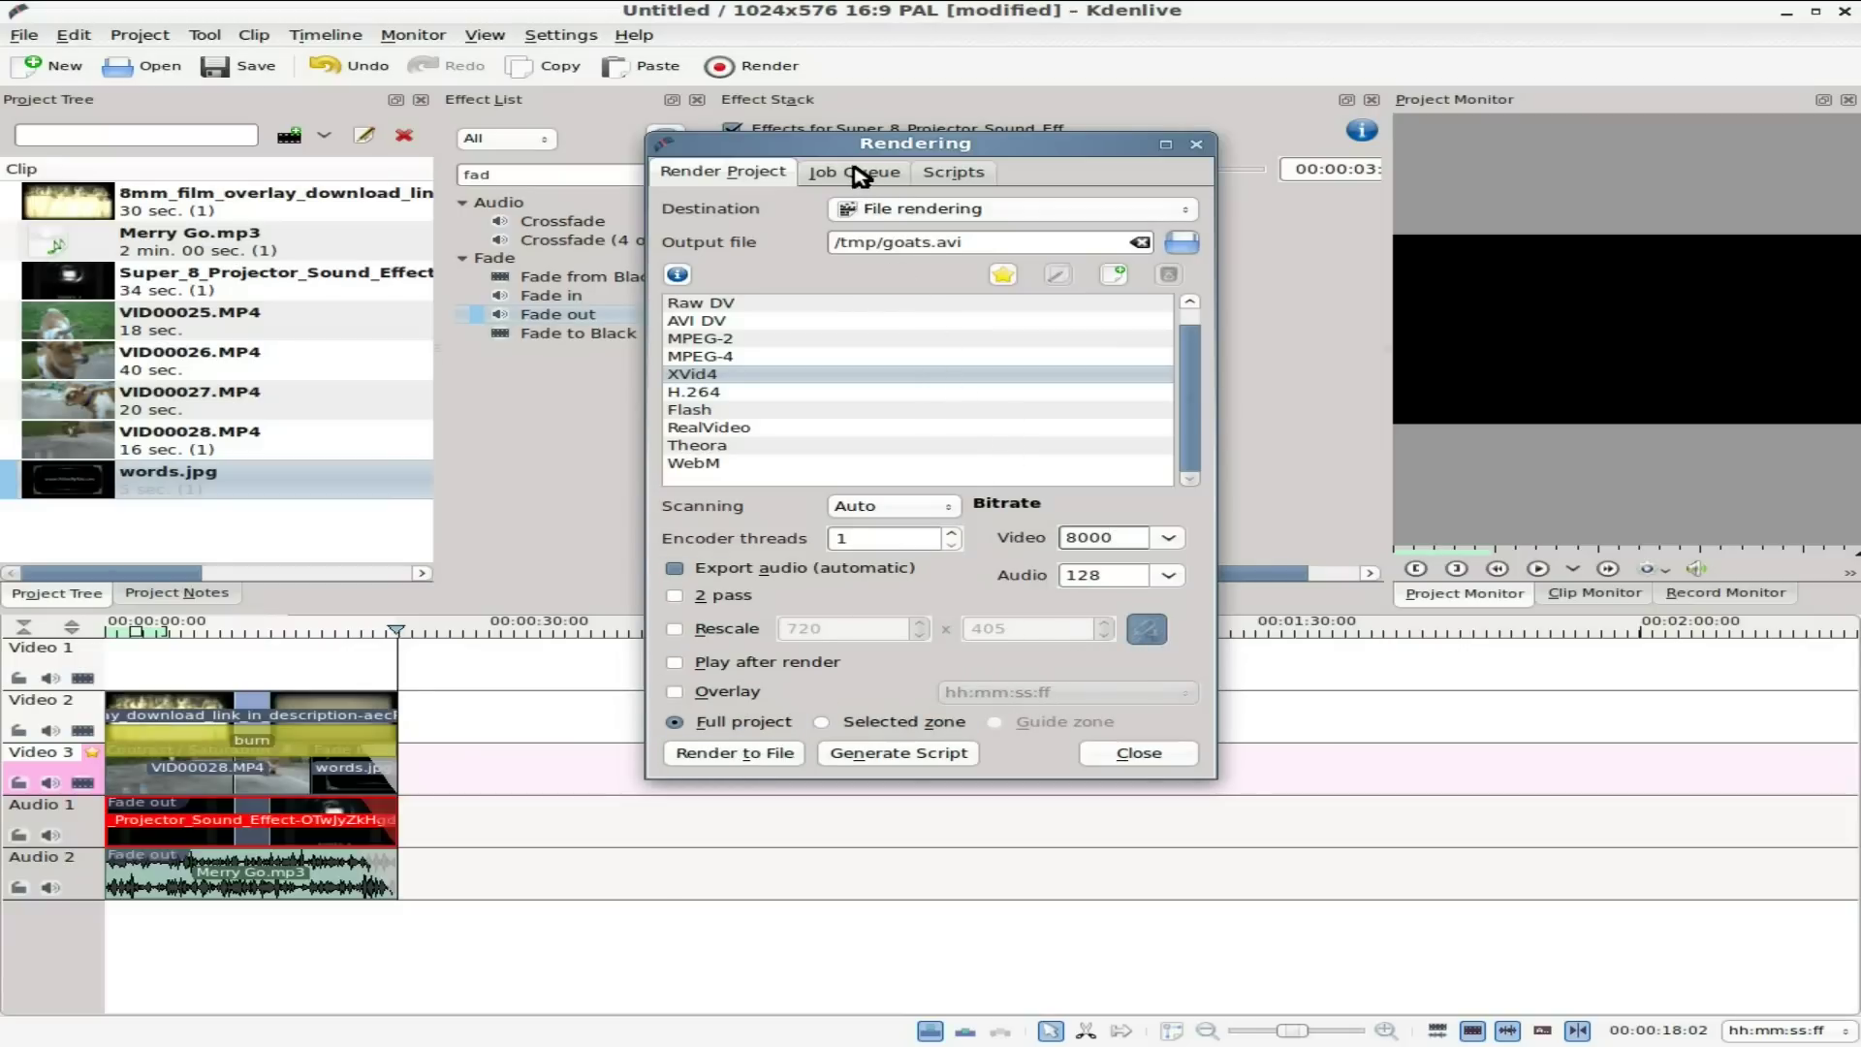
left_click(760, 753)
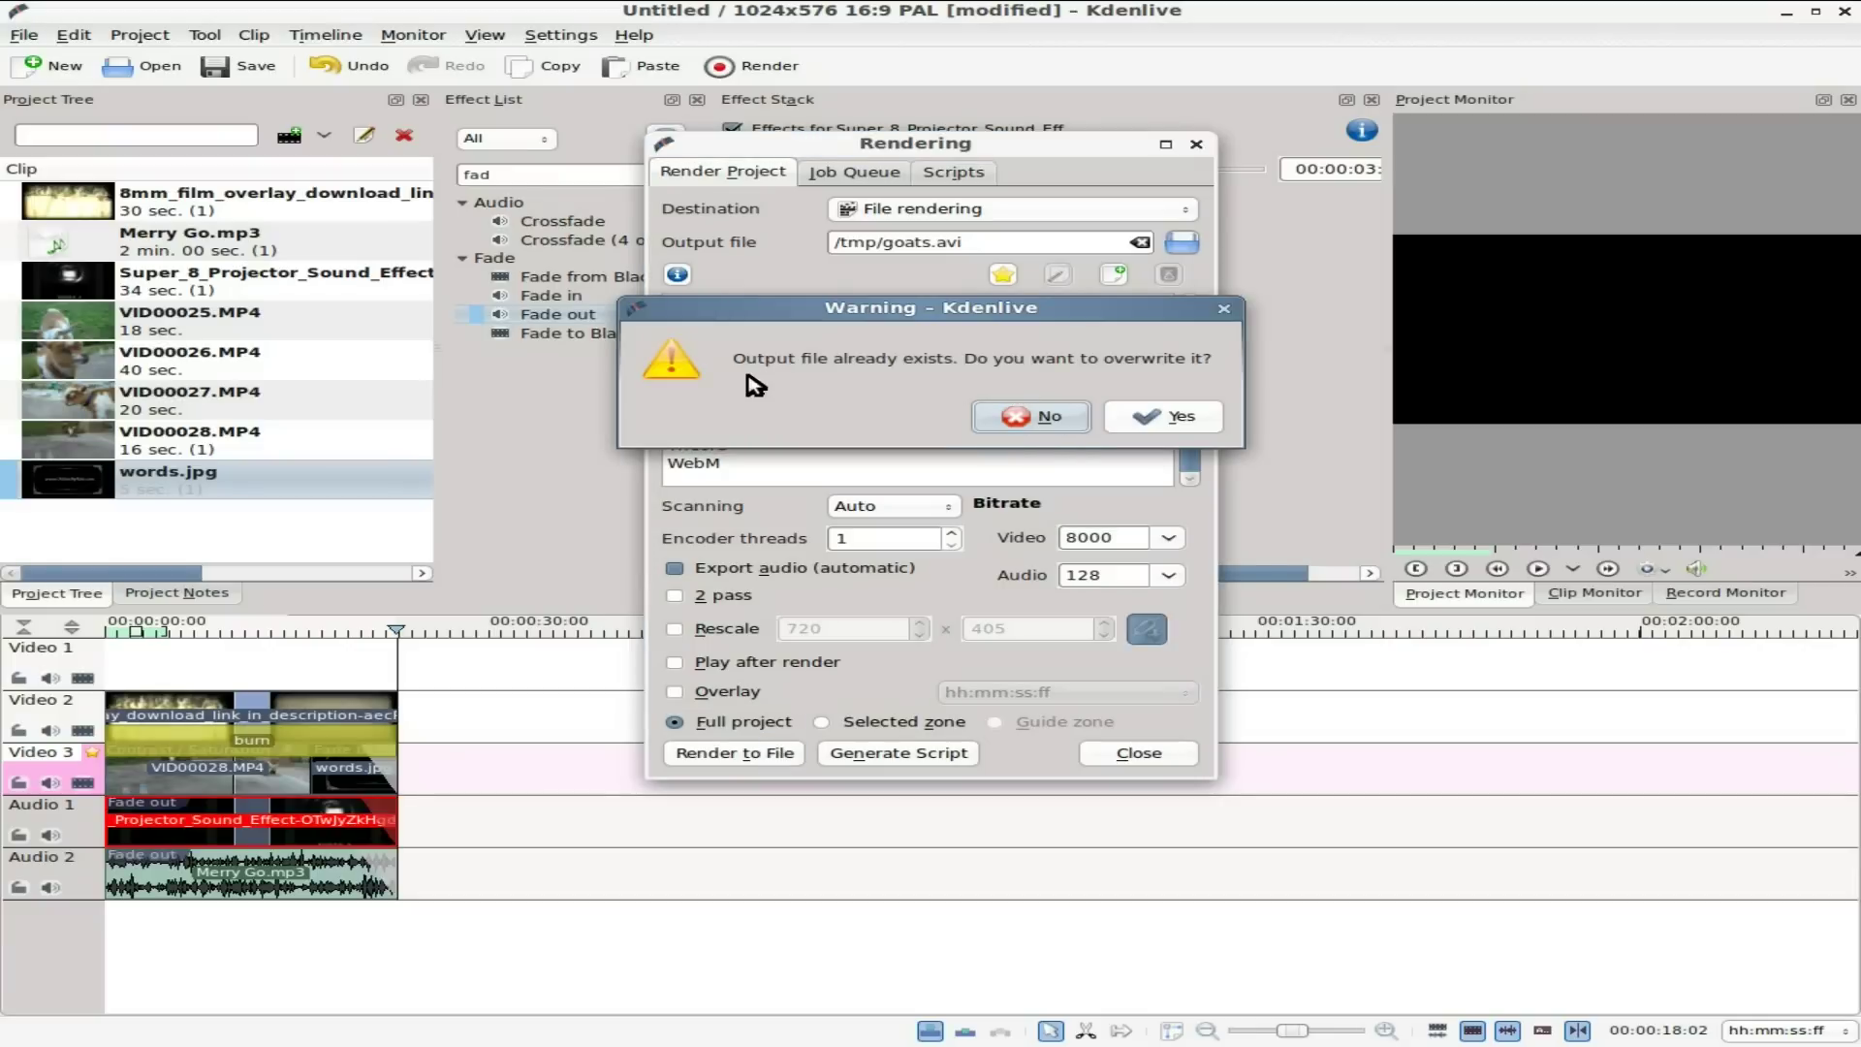
Step: Confirm overwriting the existing /tmp/goats.avi so the render joins the job queue
left_click(1177, 421)
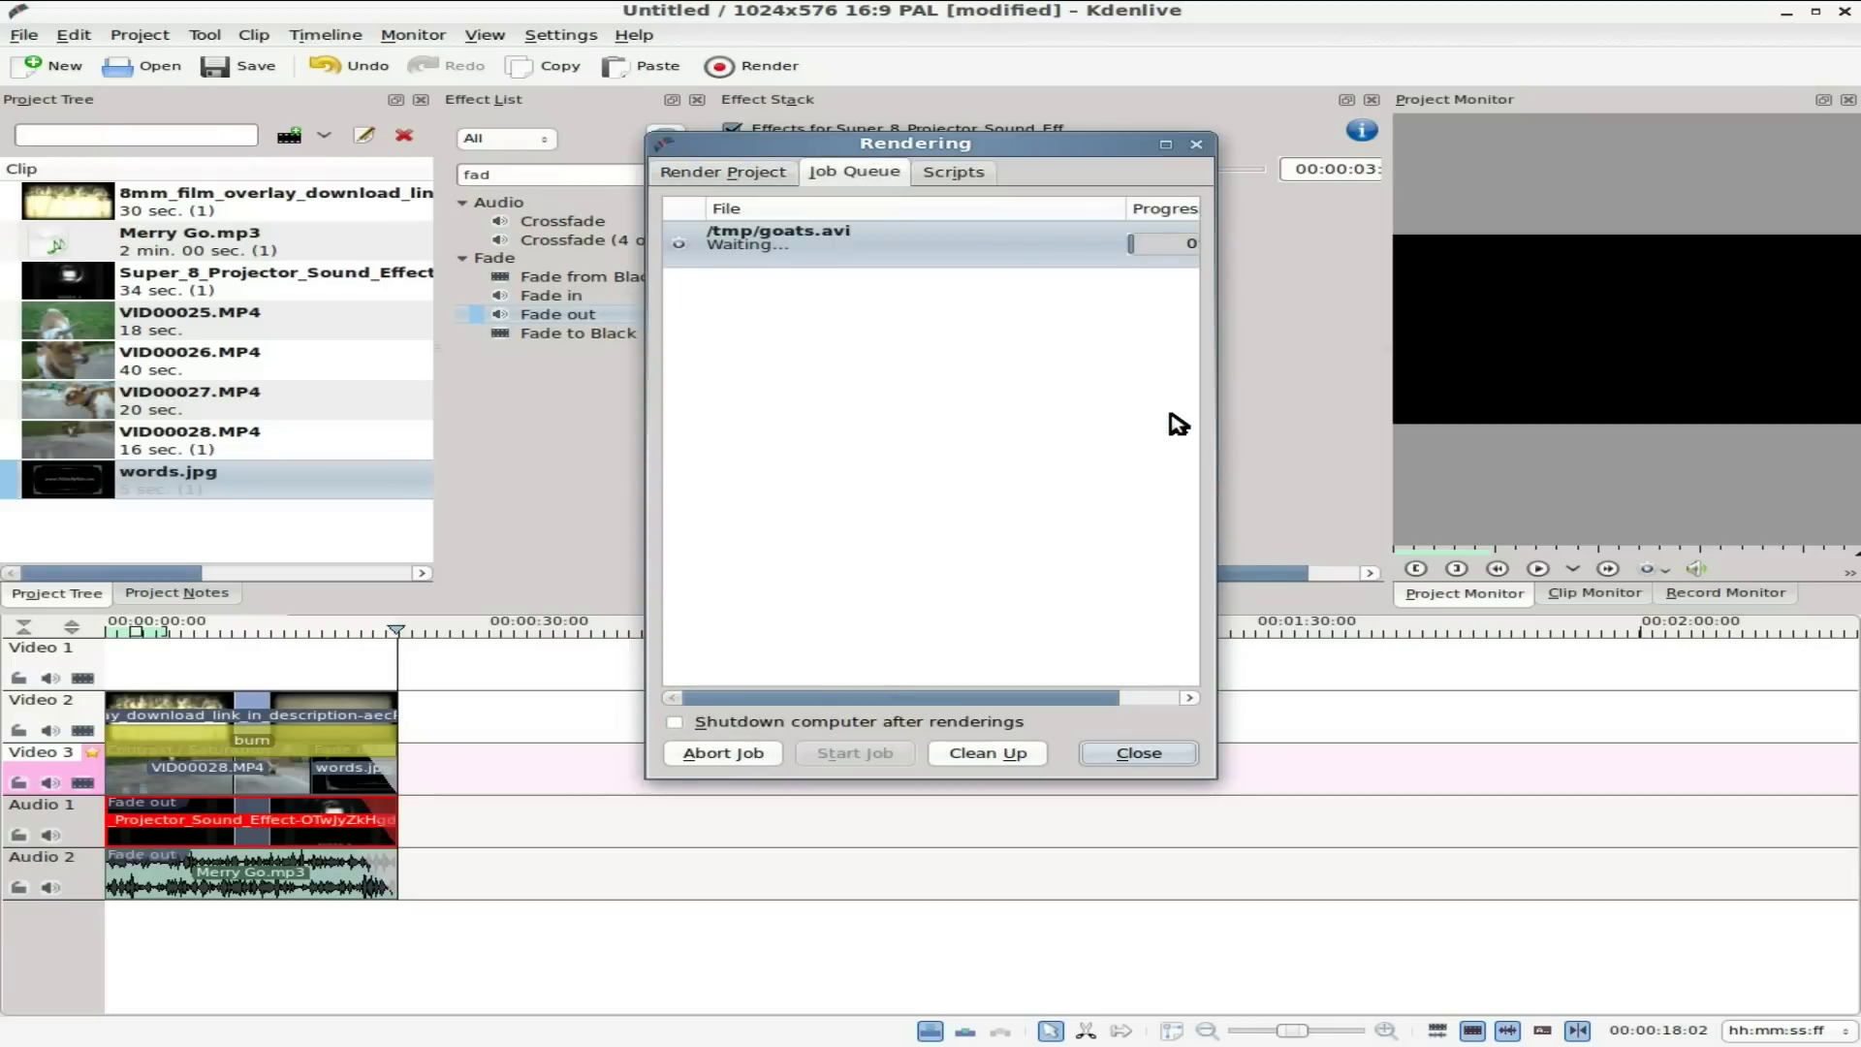